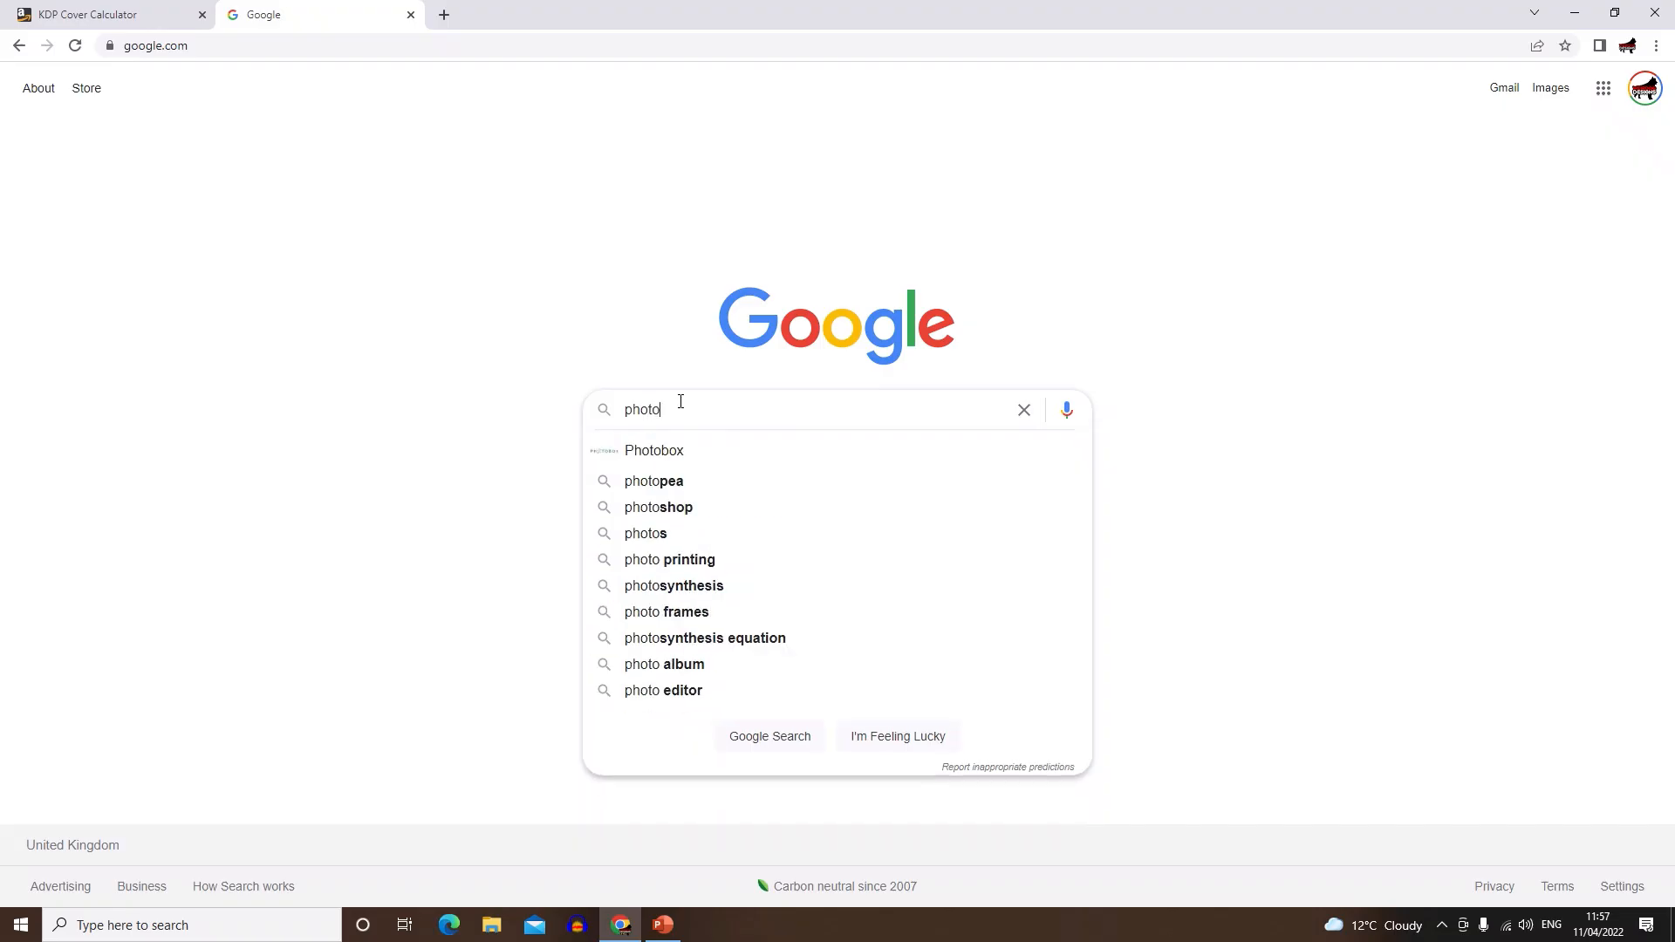
Step: Search Google for "photopea" and open the Photopea online photo editor
type("pea")
key("Return")
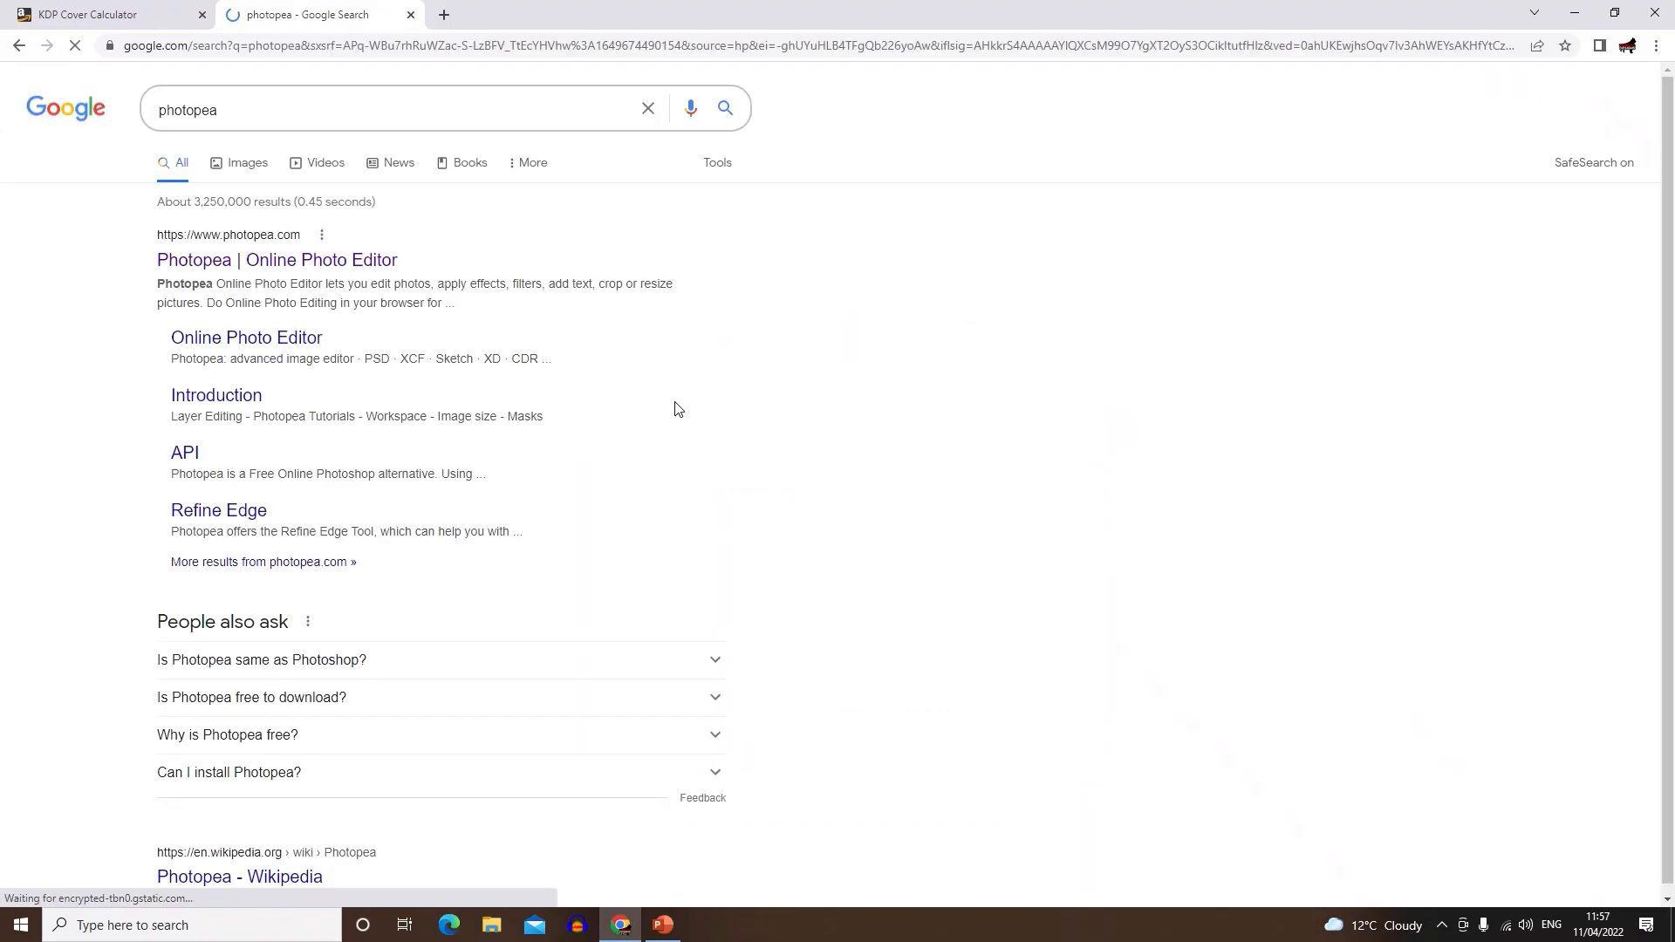
left_click(274, 262)
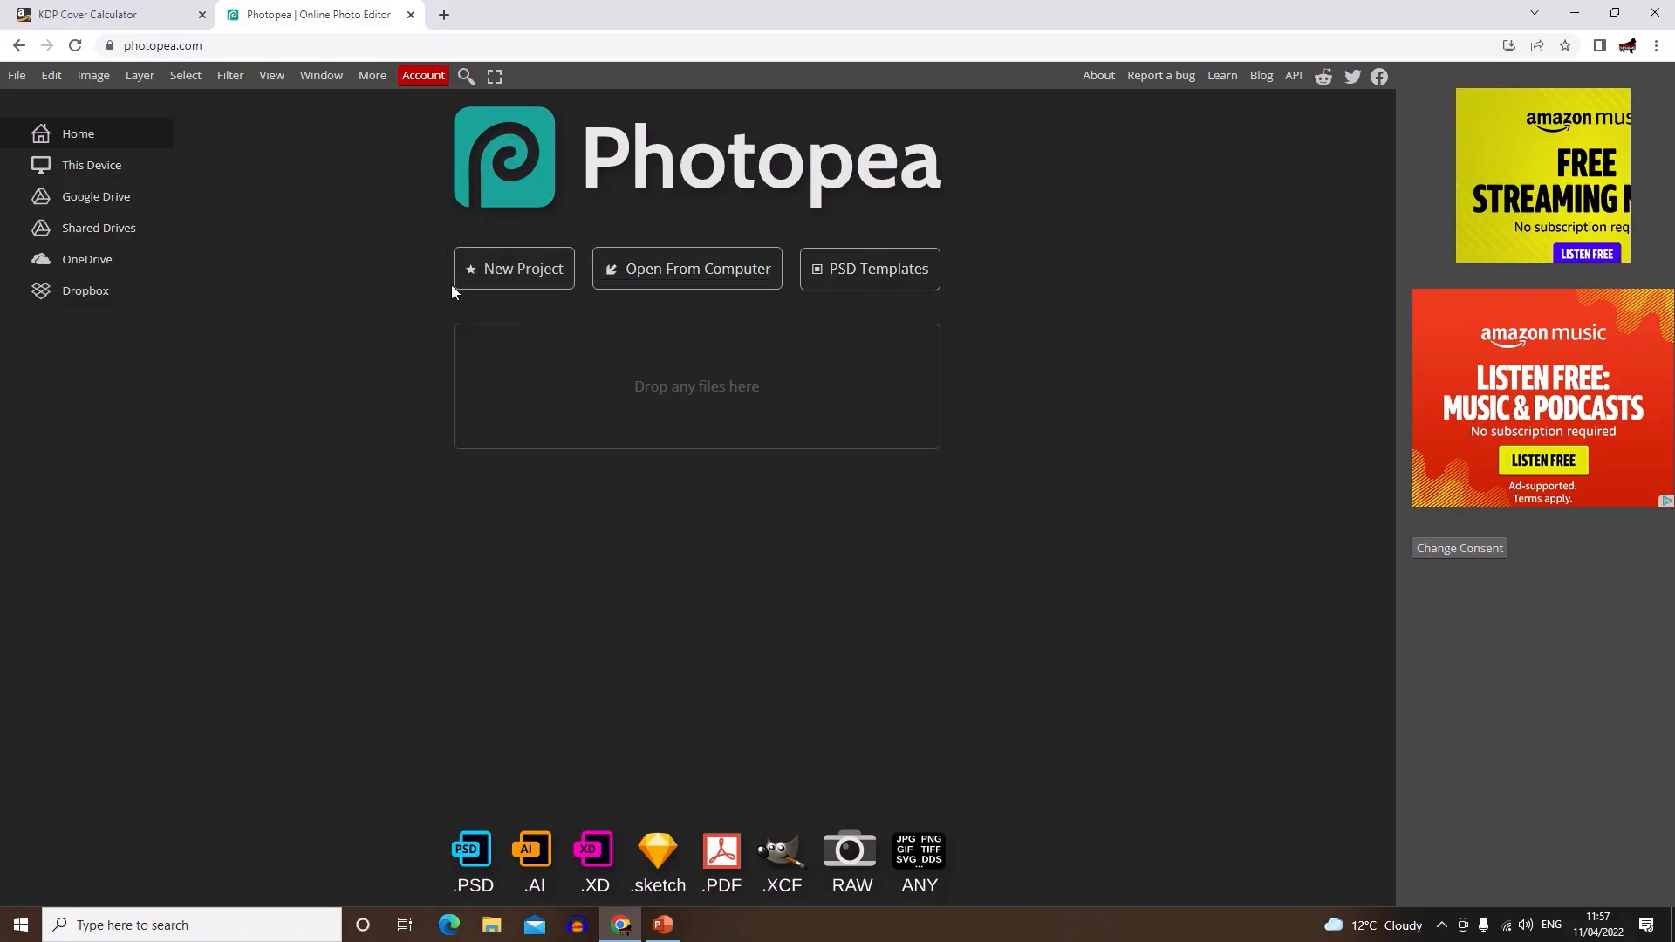
Step: Create a new project from the 1080 x 1080 px Instagram social preset with a white background
left_click(534, 284)
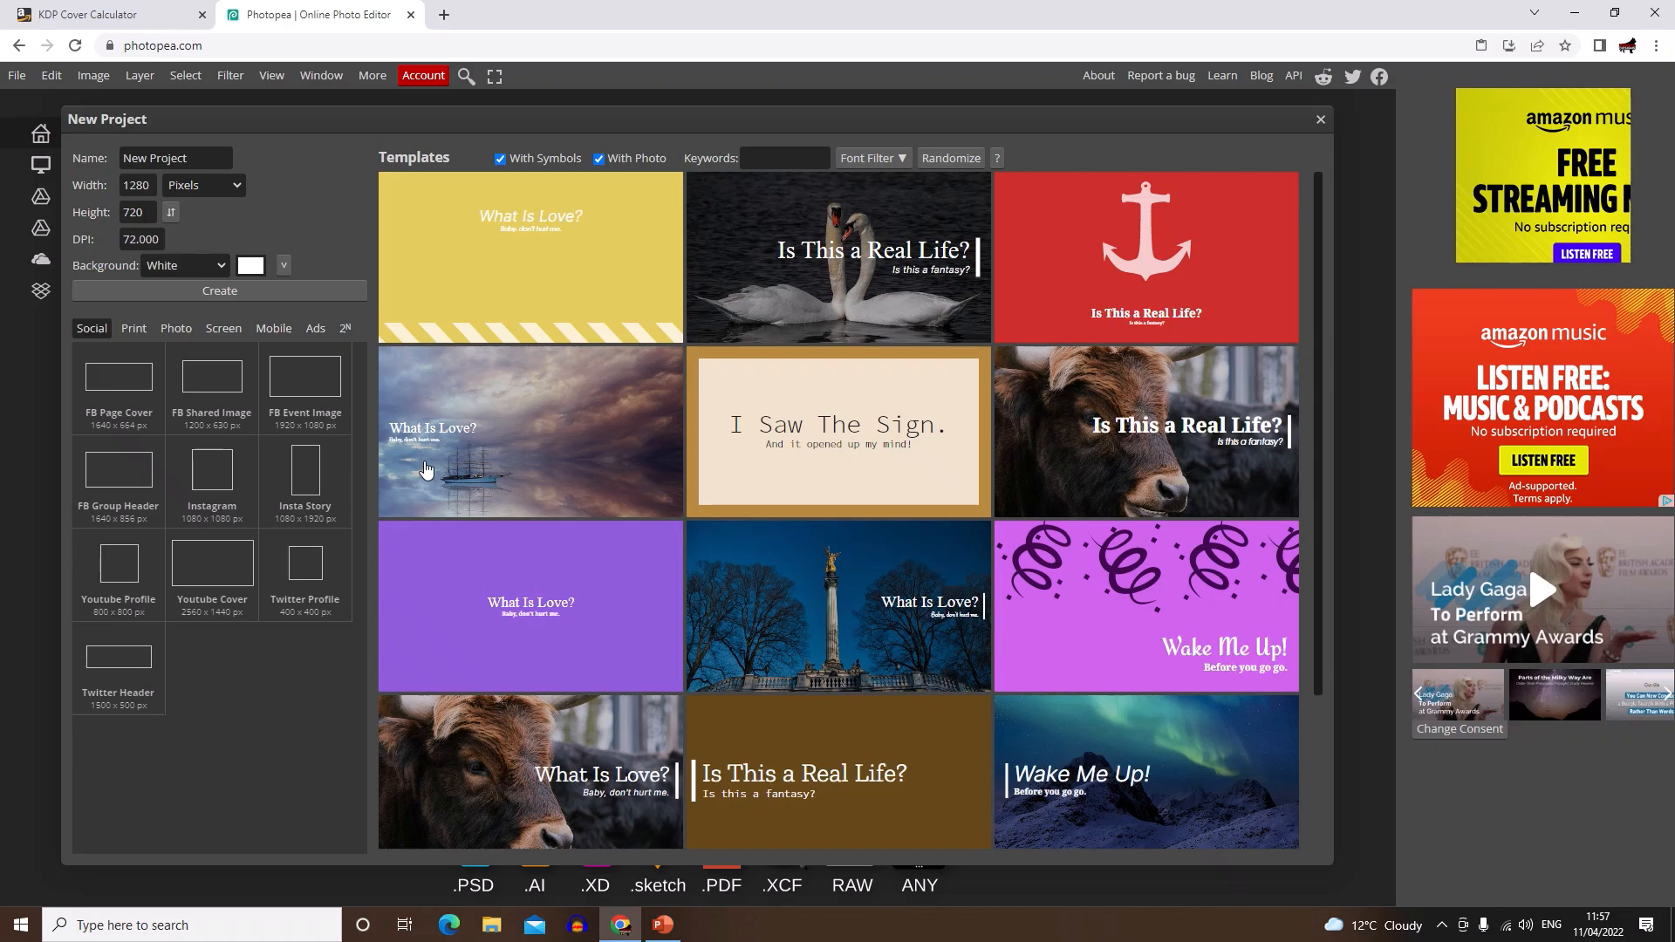
left_click(137, 186)
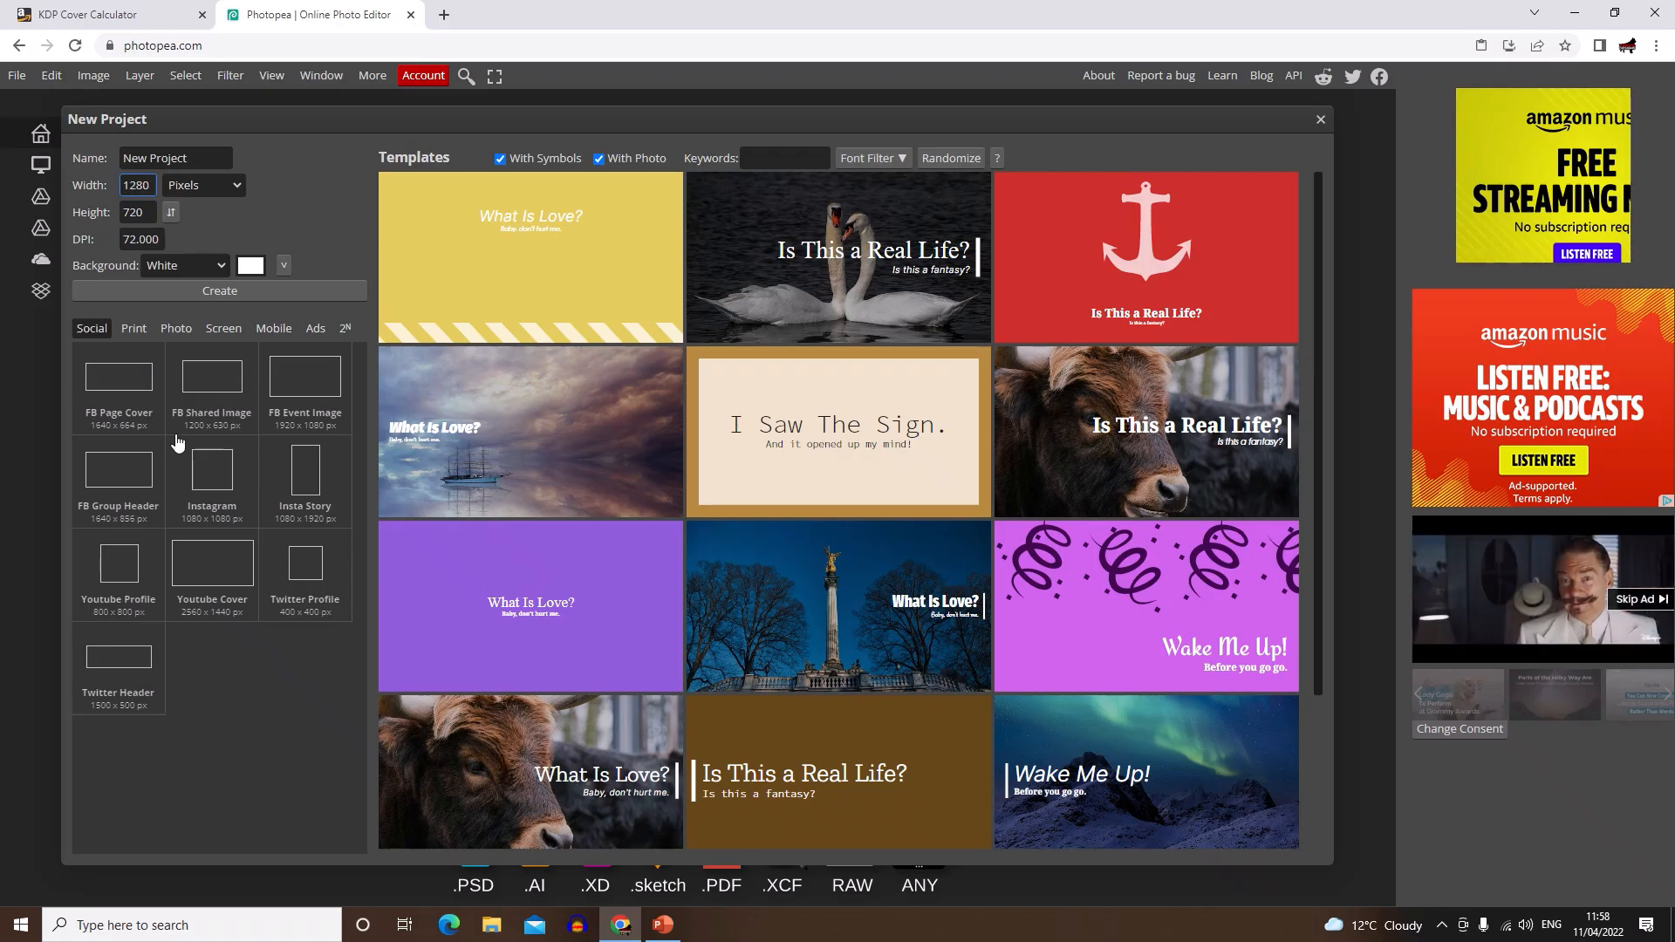
left_click(141, 330)
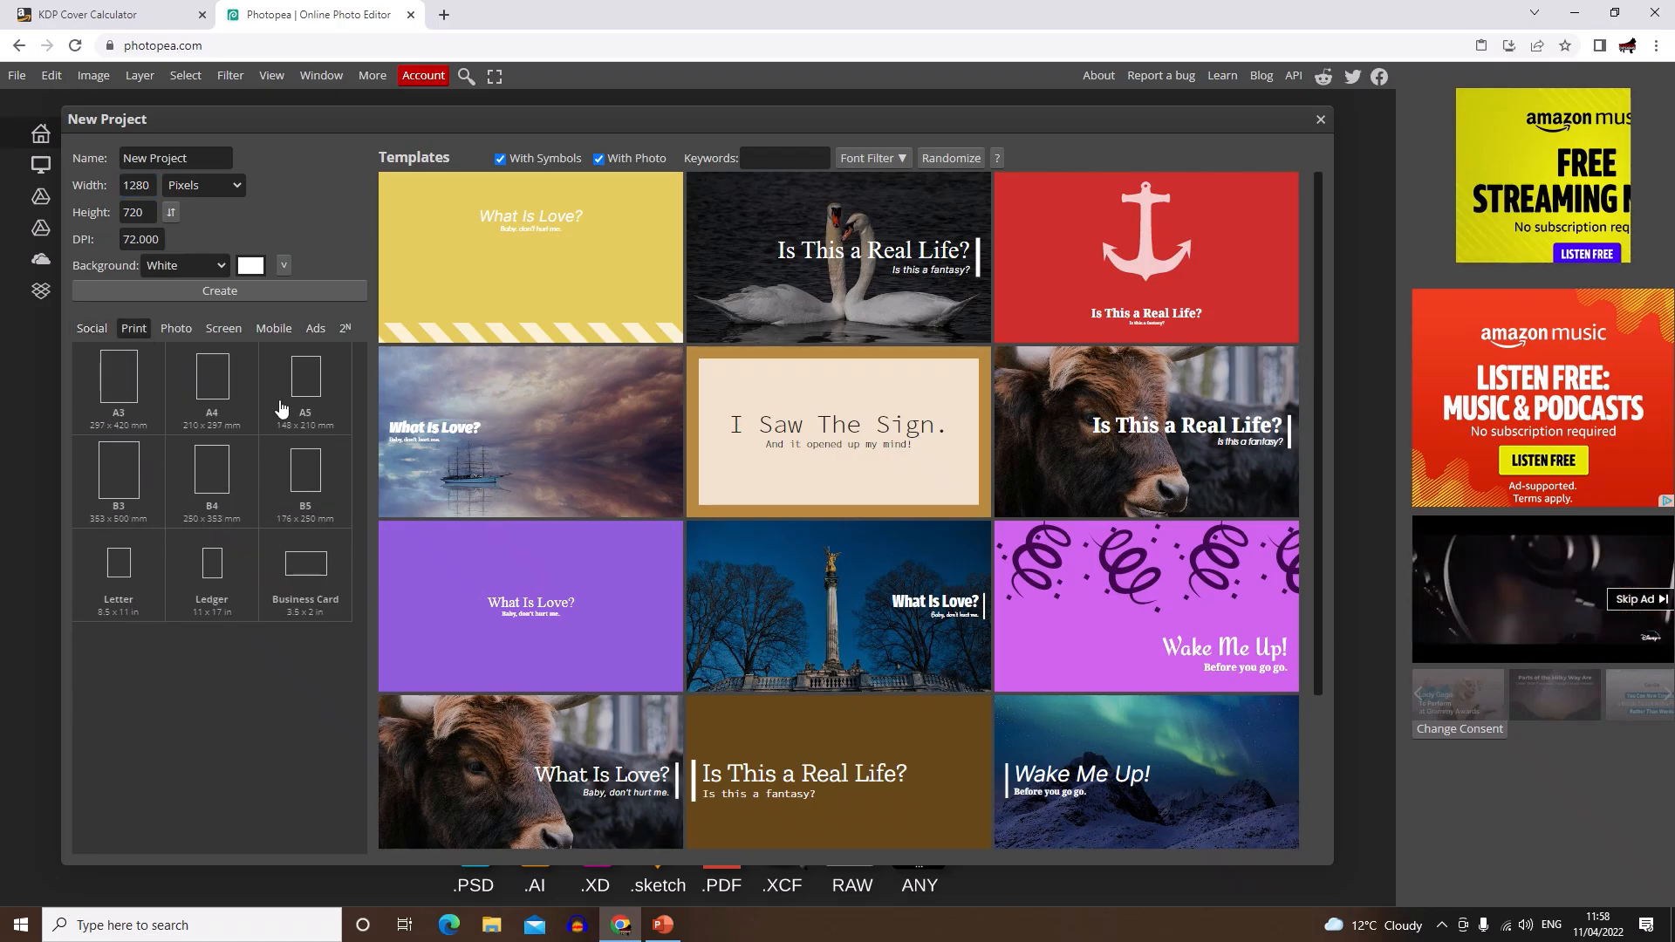
left_click(103, 328)
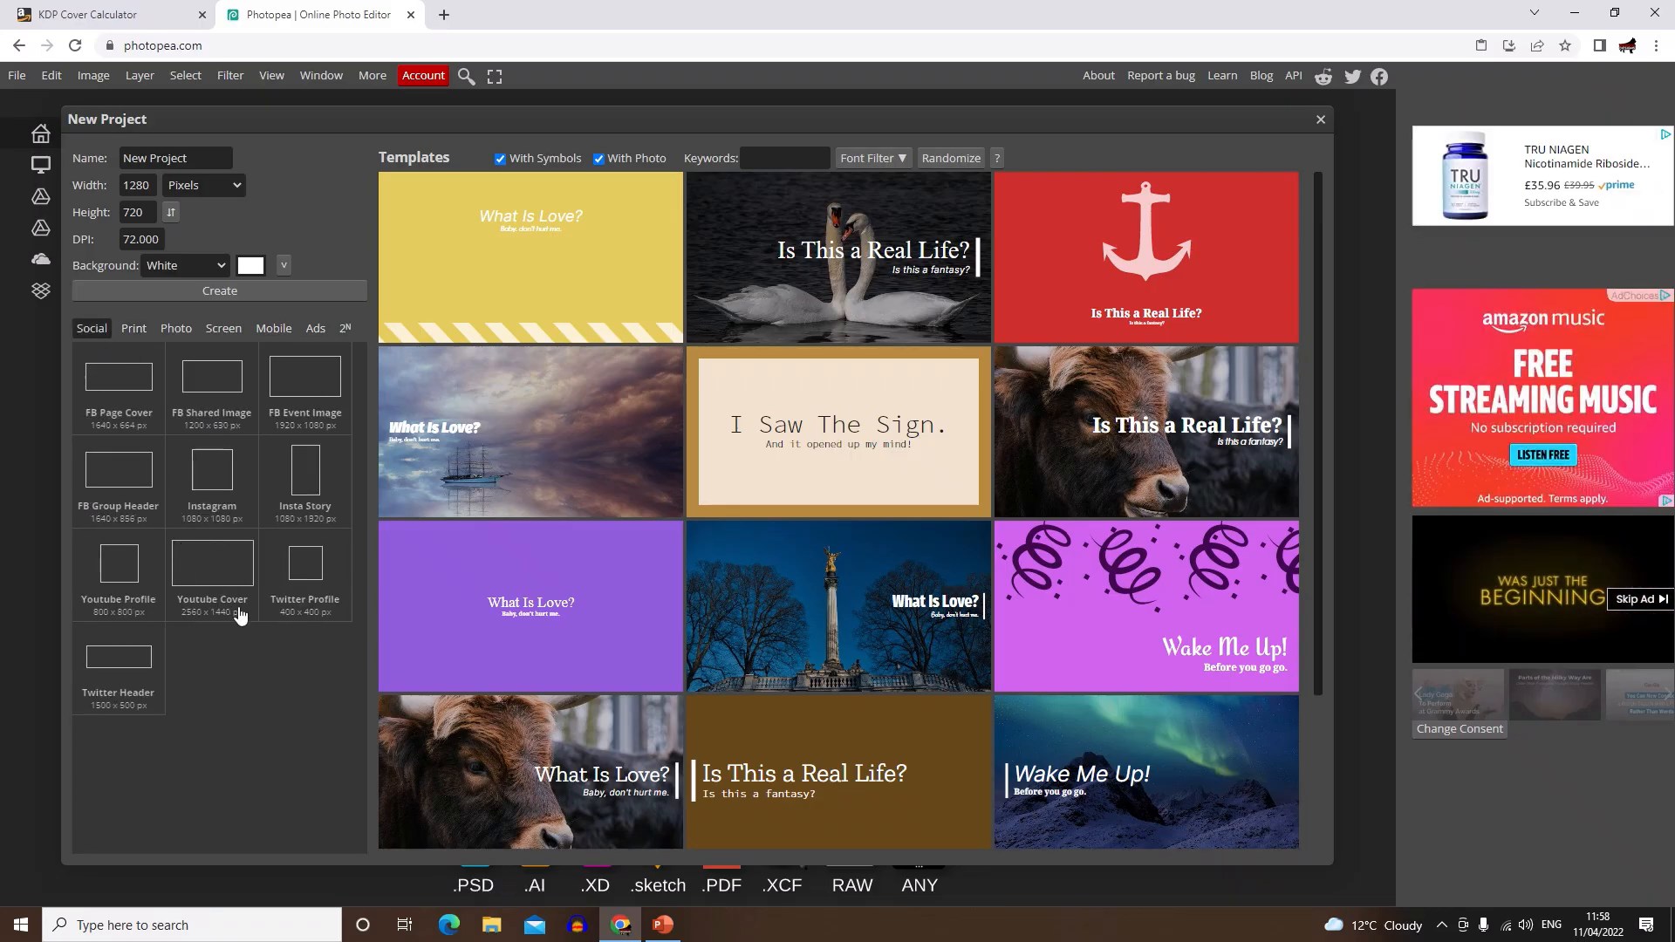
left_click(215, 475)
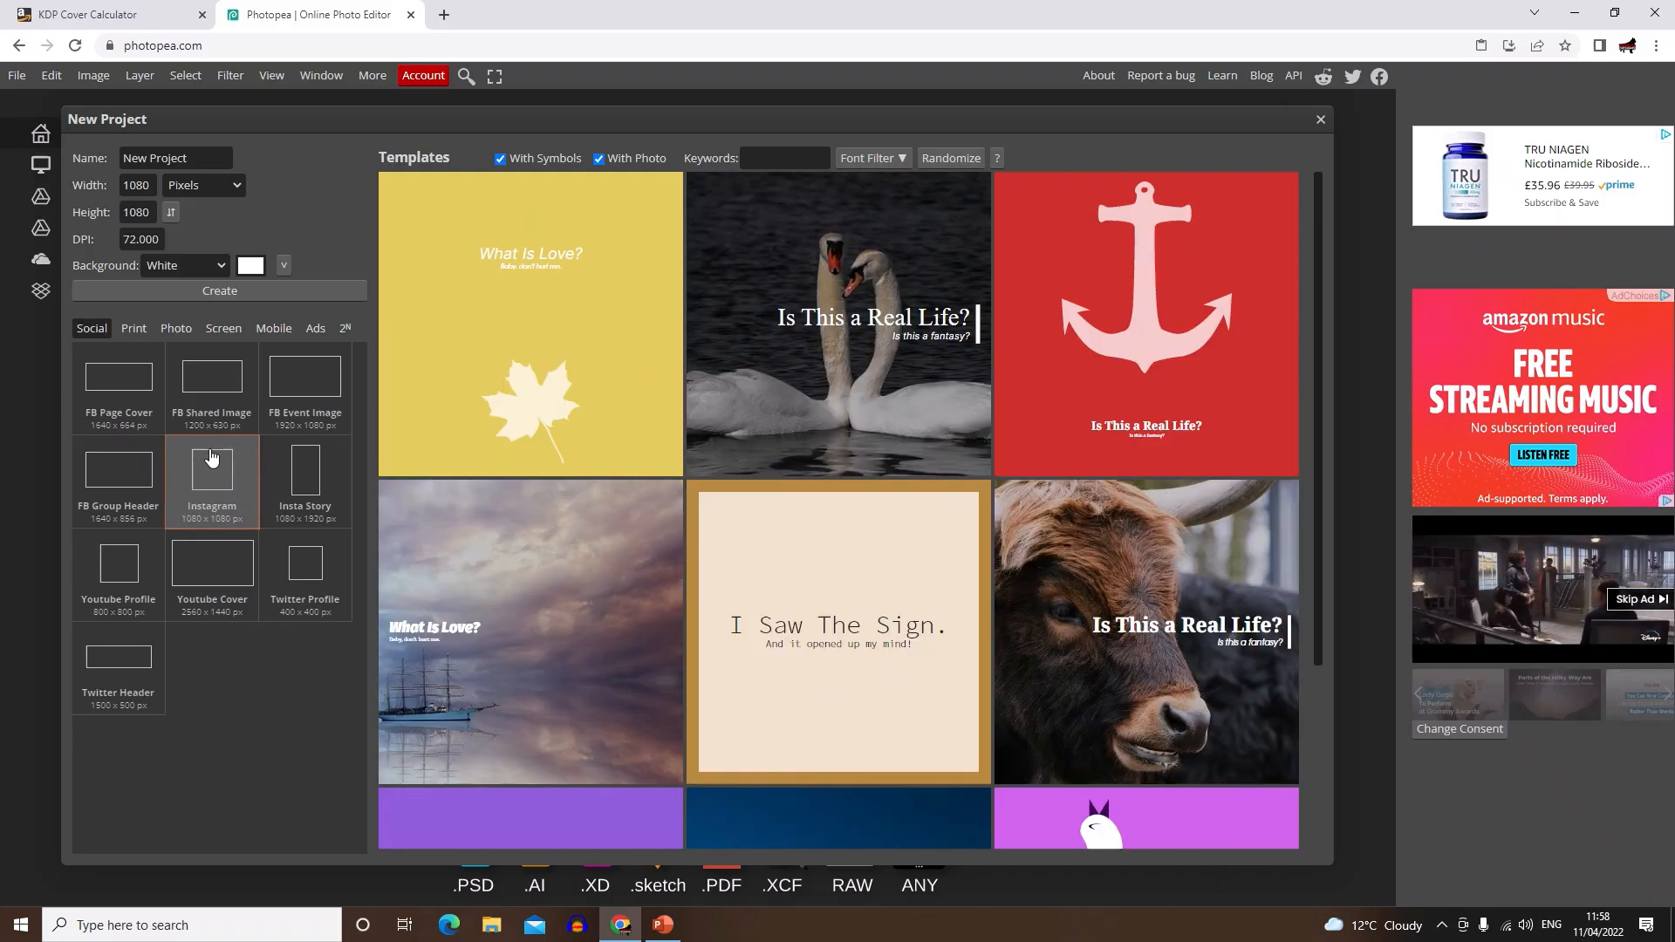
left_click(219, 293)
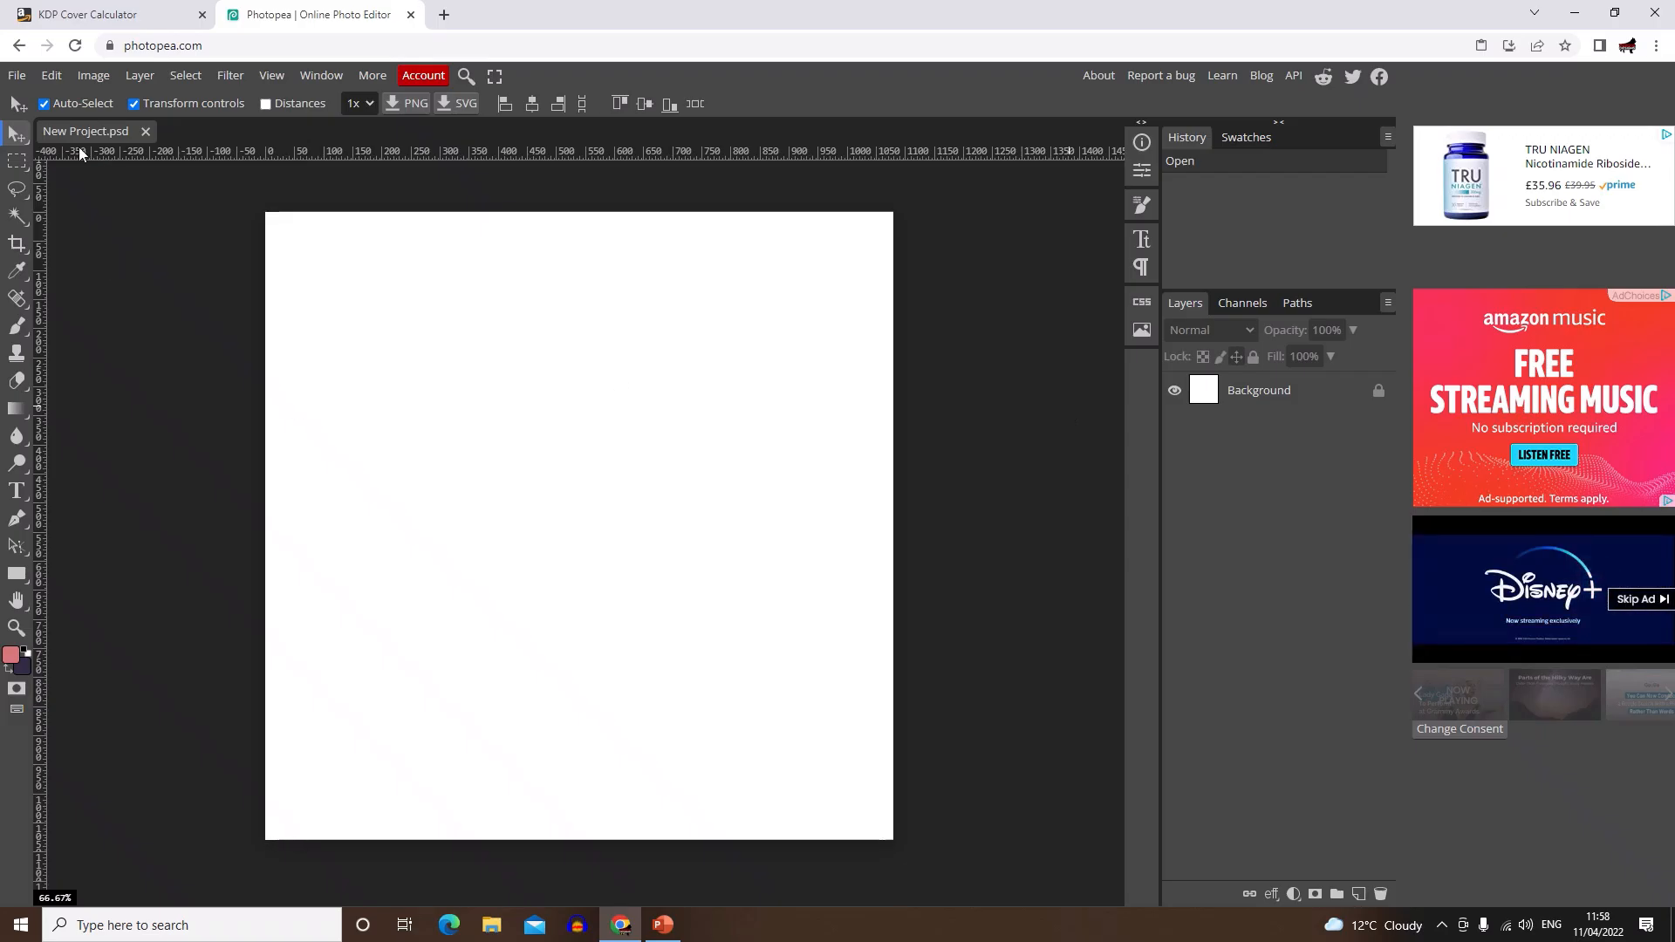
Step: Switch the Move tool's Auto-Select and Transform controls options off and back on
left_click(43, 105)
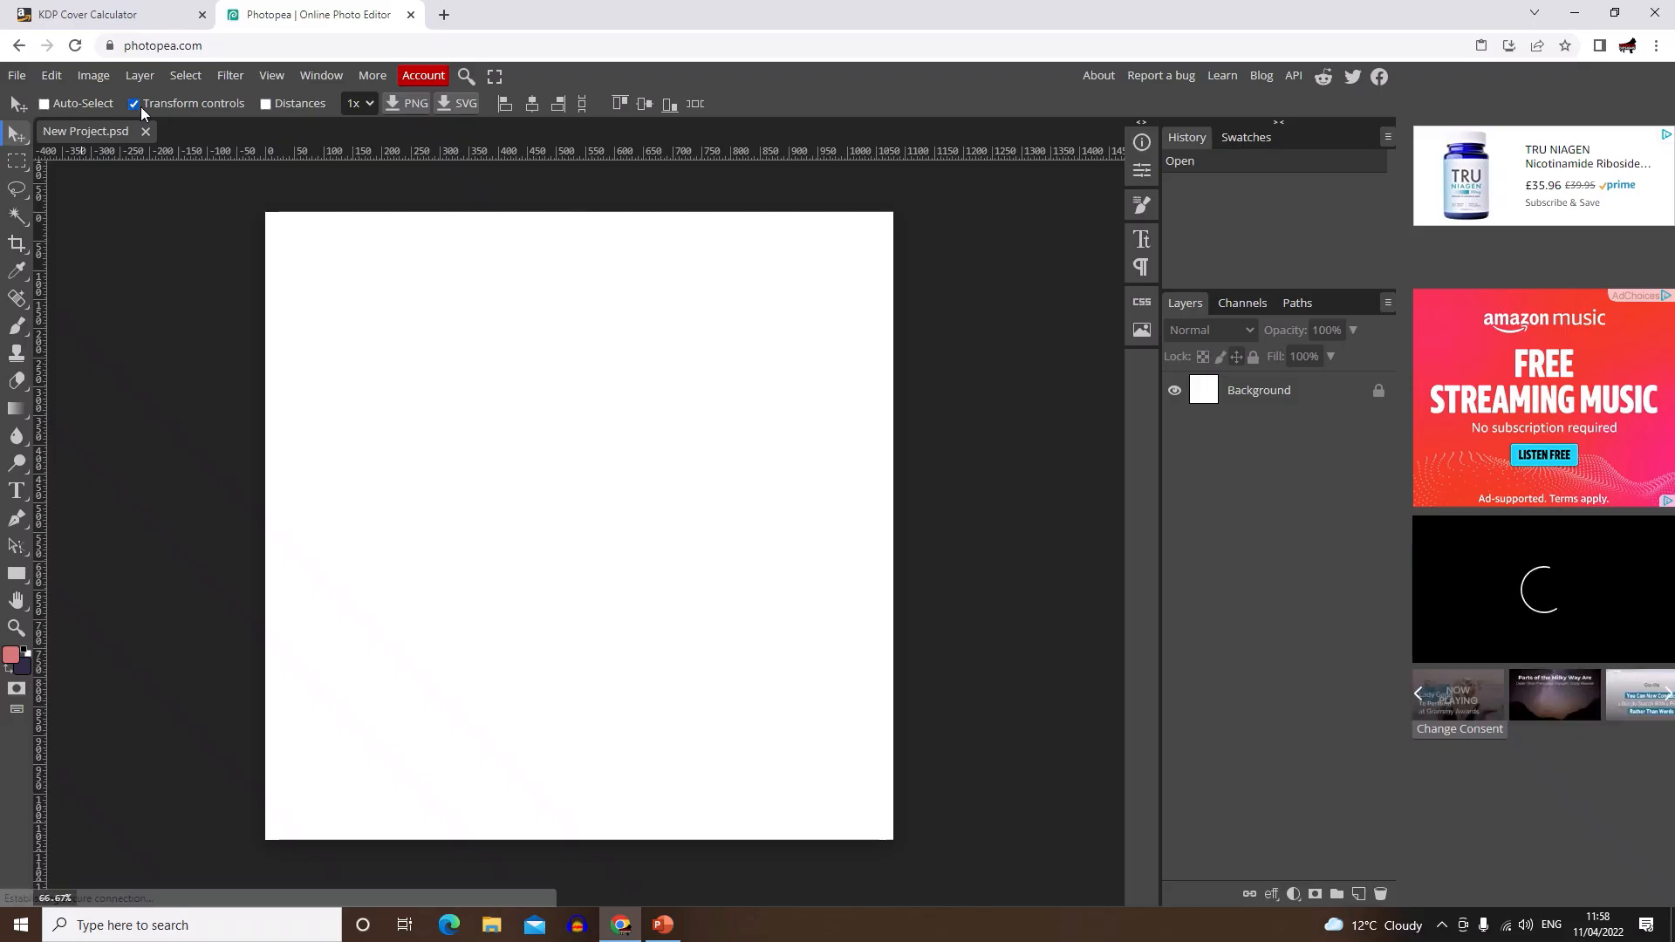
left_click(134, 104)
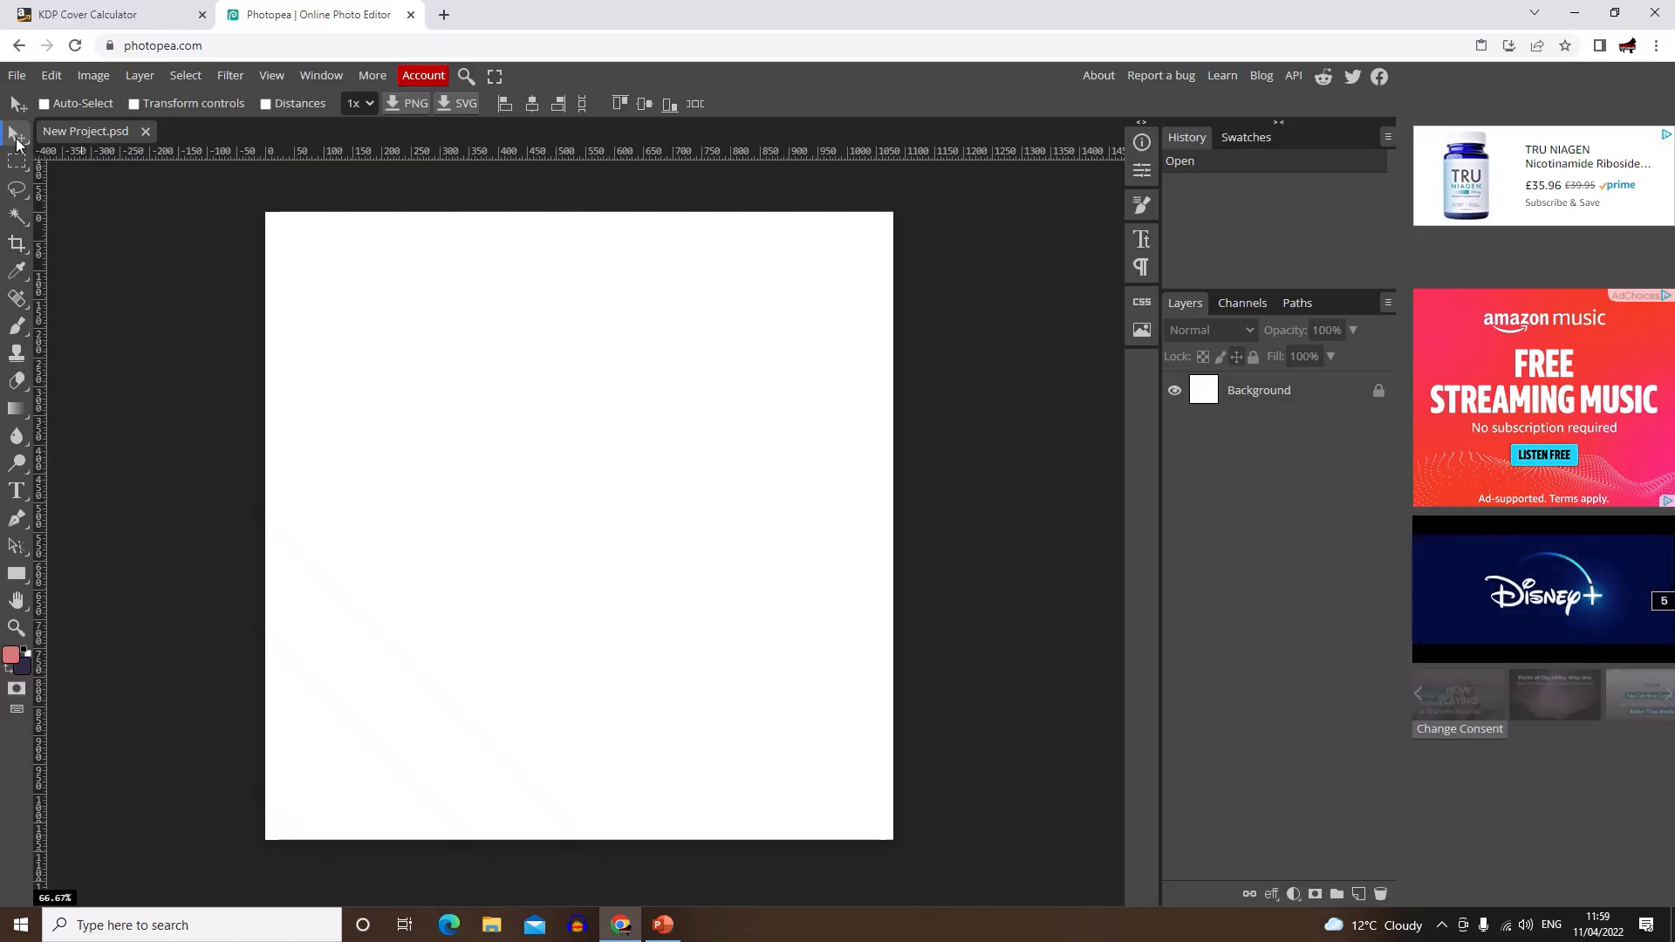
left_click(17, 161)
left_click(17, 135)
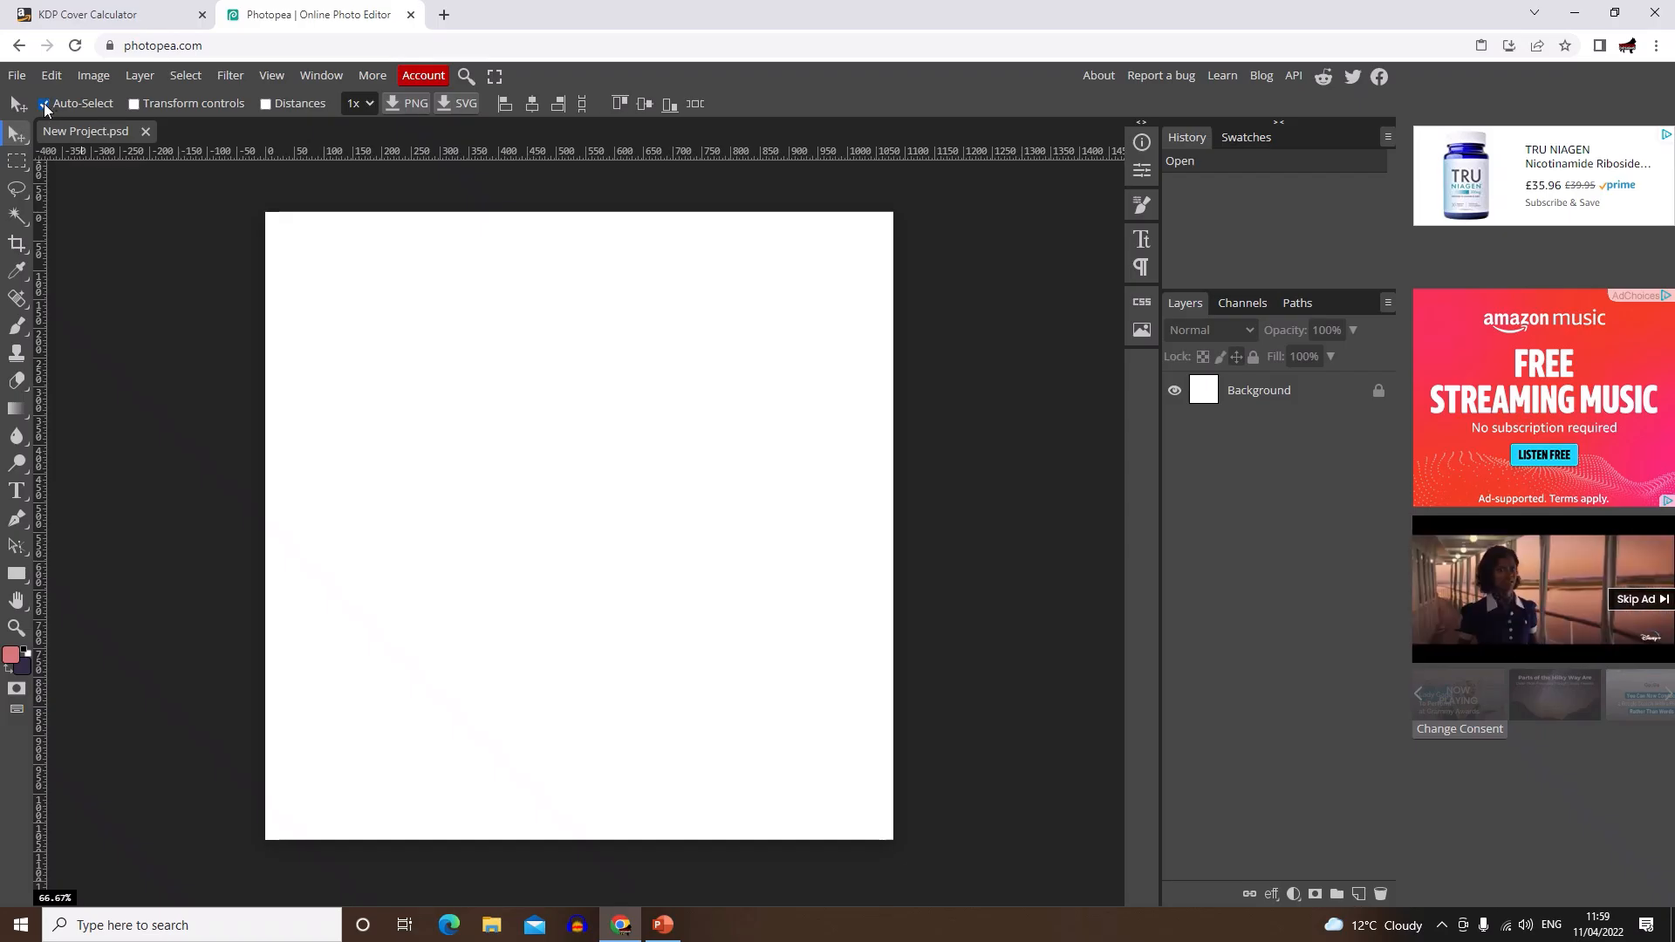
left_click(133, 104)
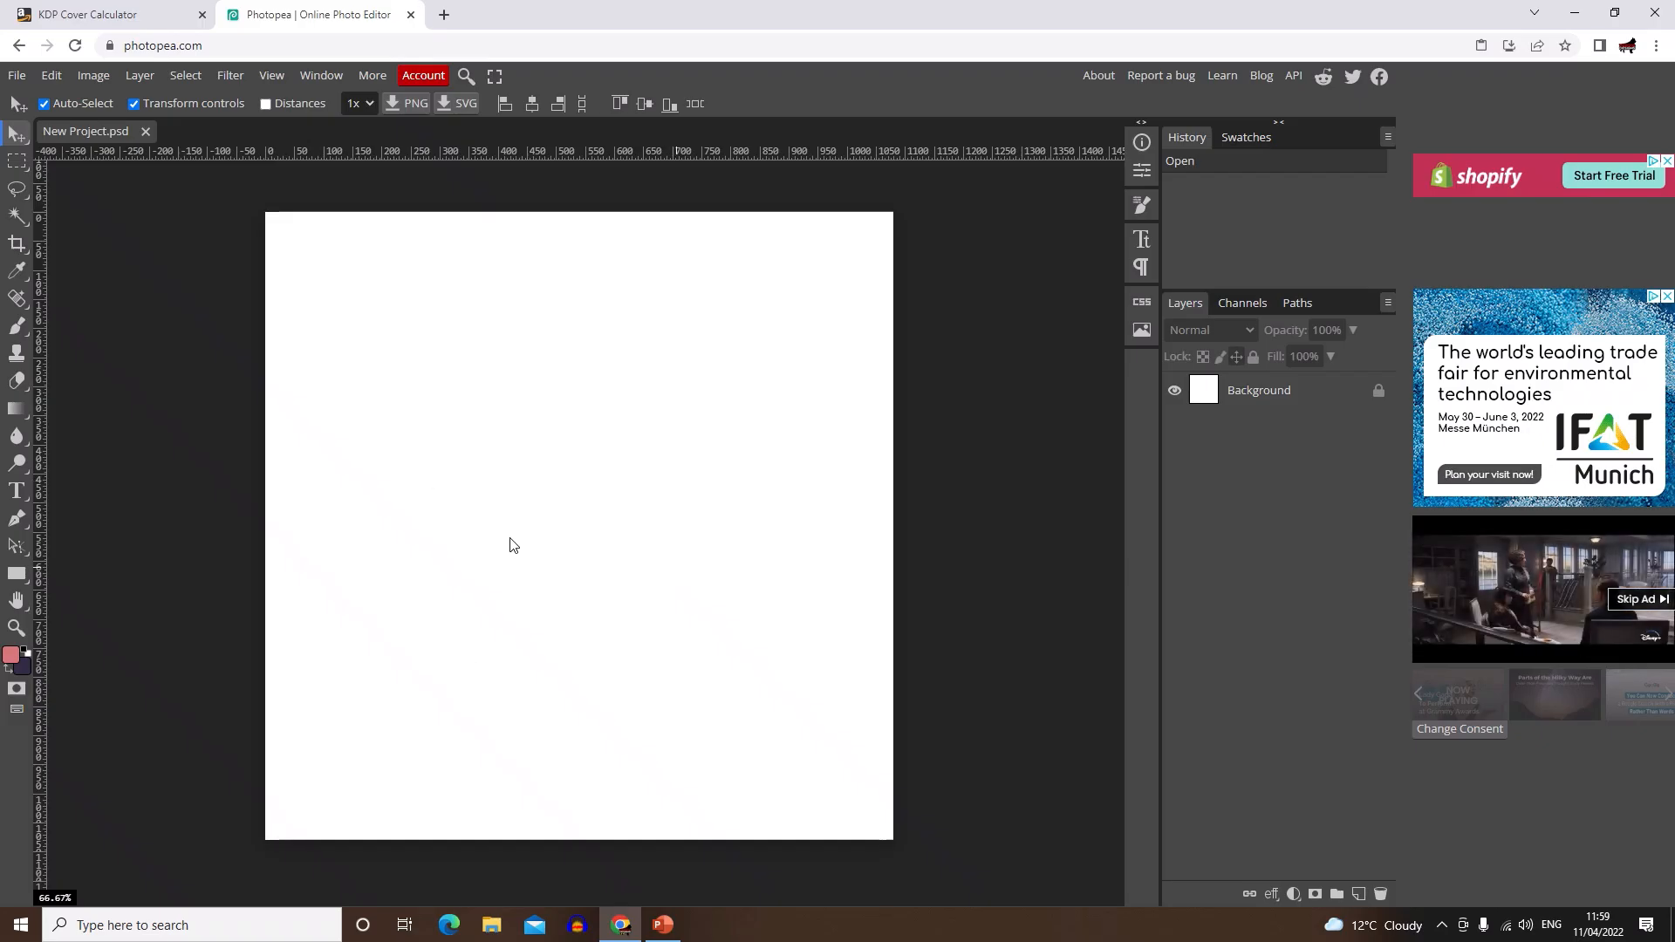
Step: Draw a wide red rectangle on the canvas and add a separate 100 x 100 square below it
left_click(16, 573)
left_click_drag(346, 408, 616, 525)
left_click(383, 663)
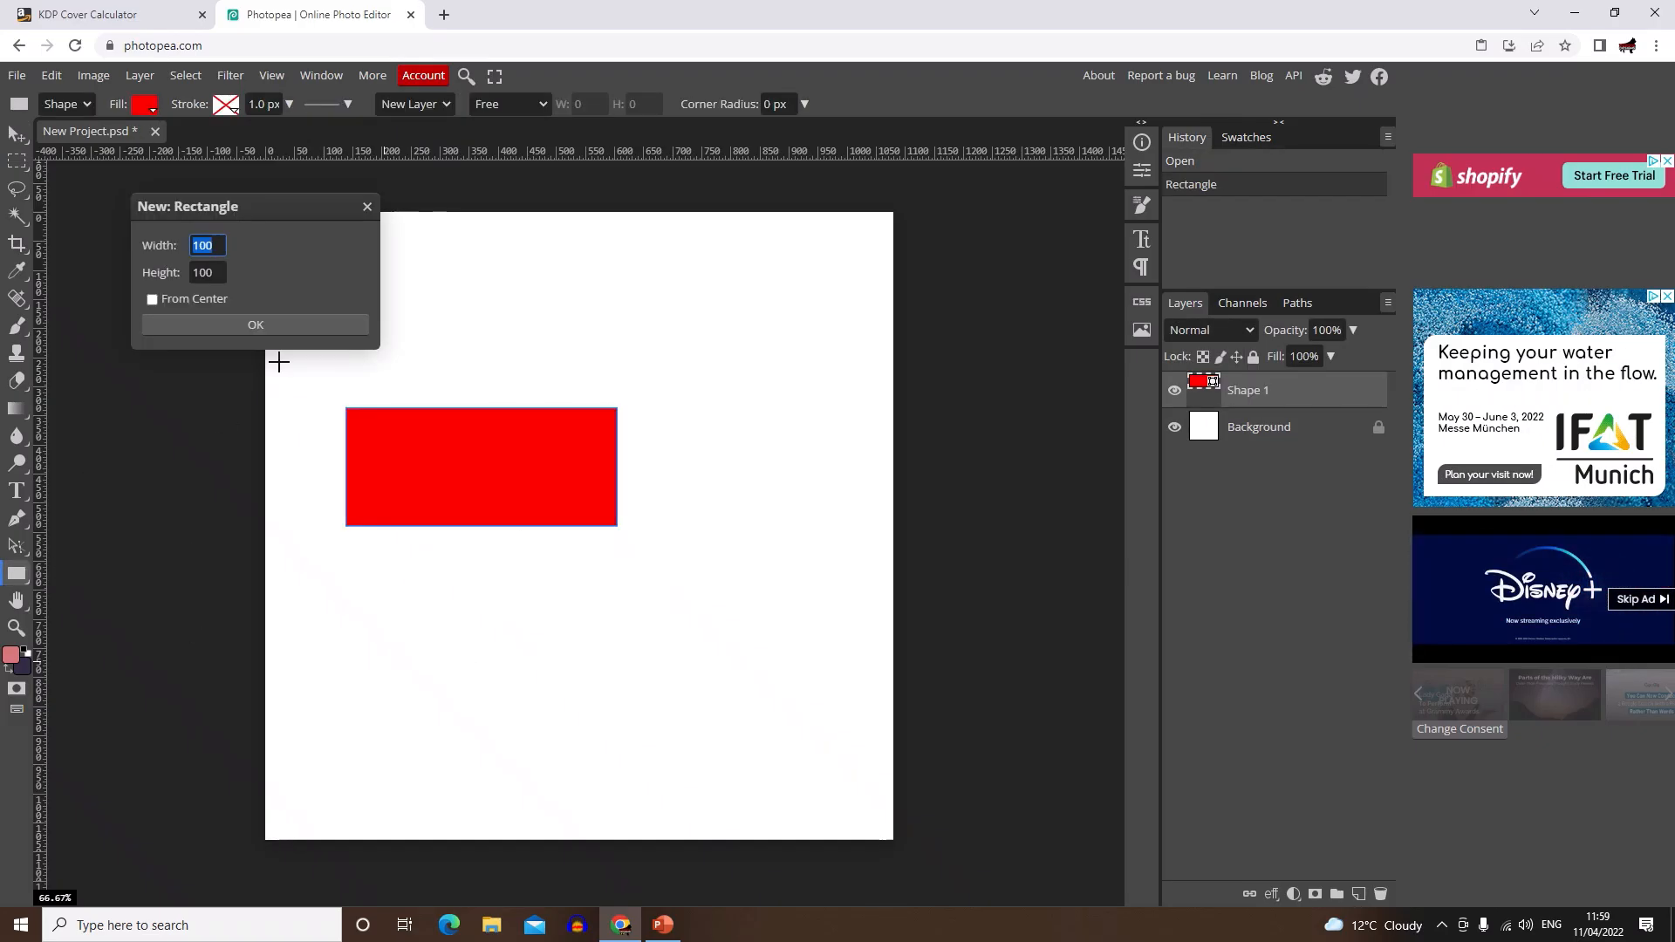
left_click(258, 331)
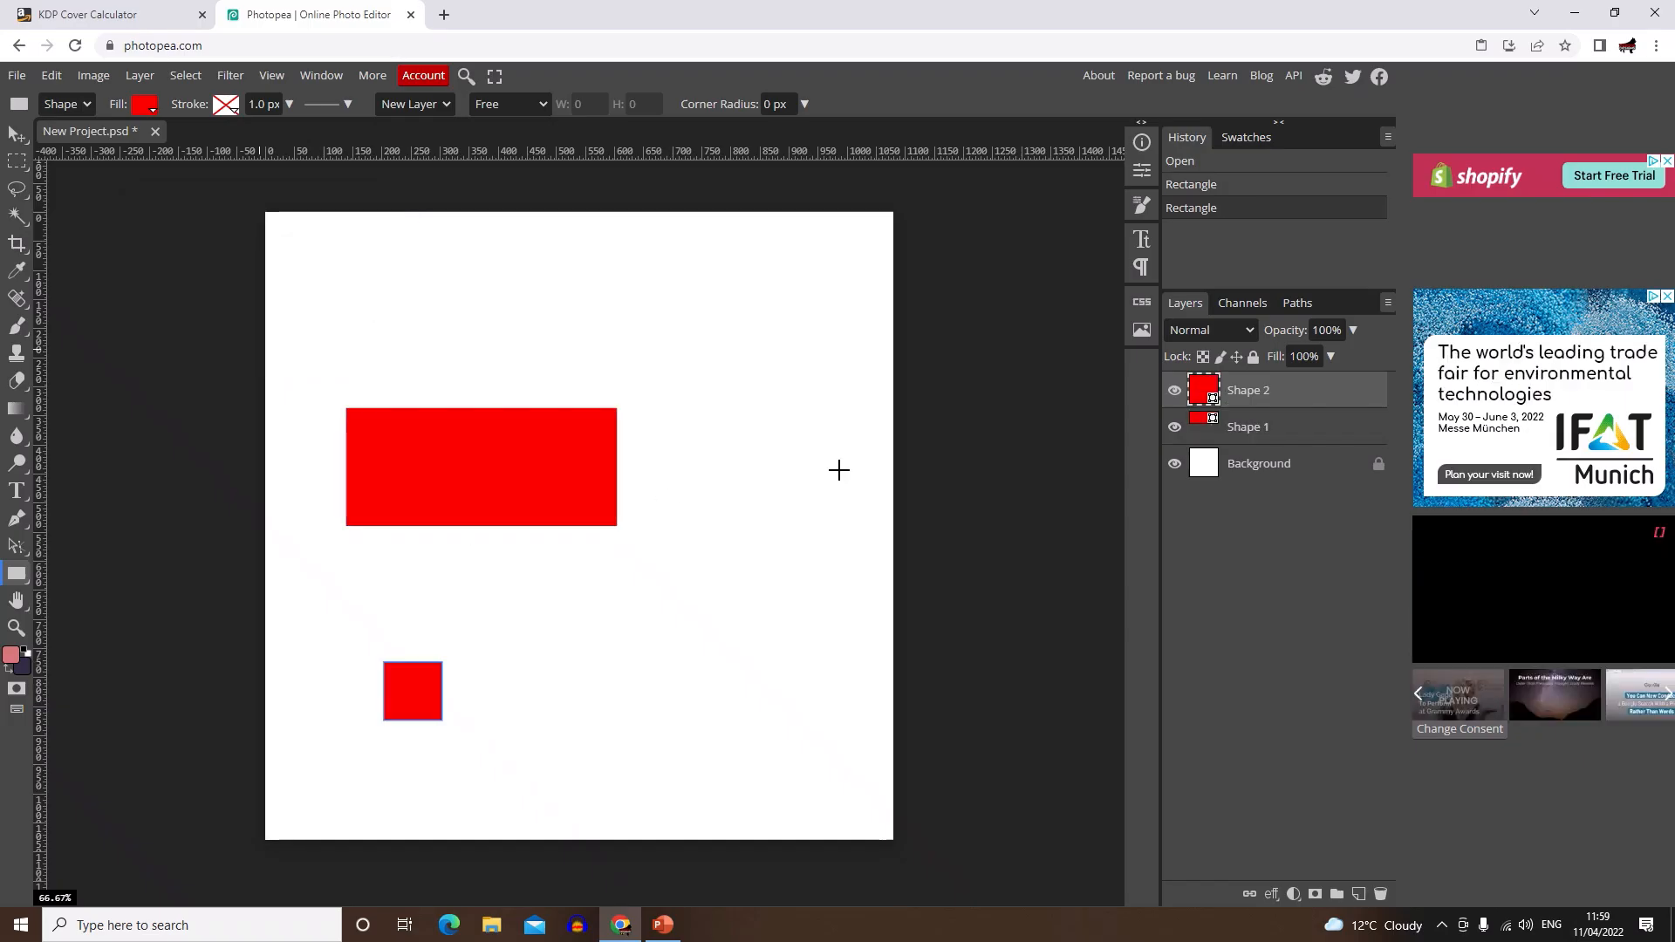
Step: Use the Move tool with Auto-Select to alternate between the red rectangle and the small square on the canvas
left_click(17, 132)
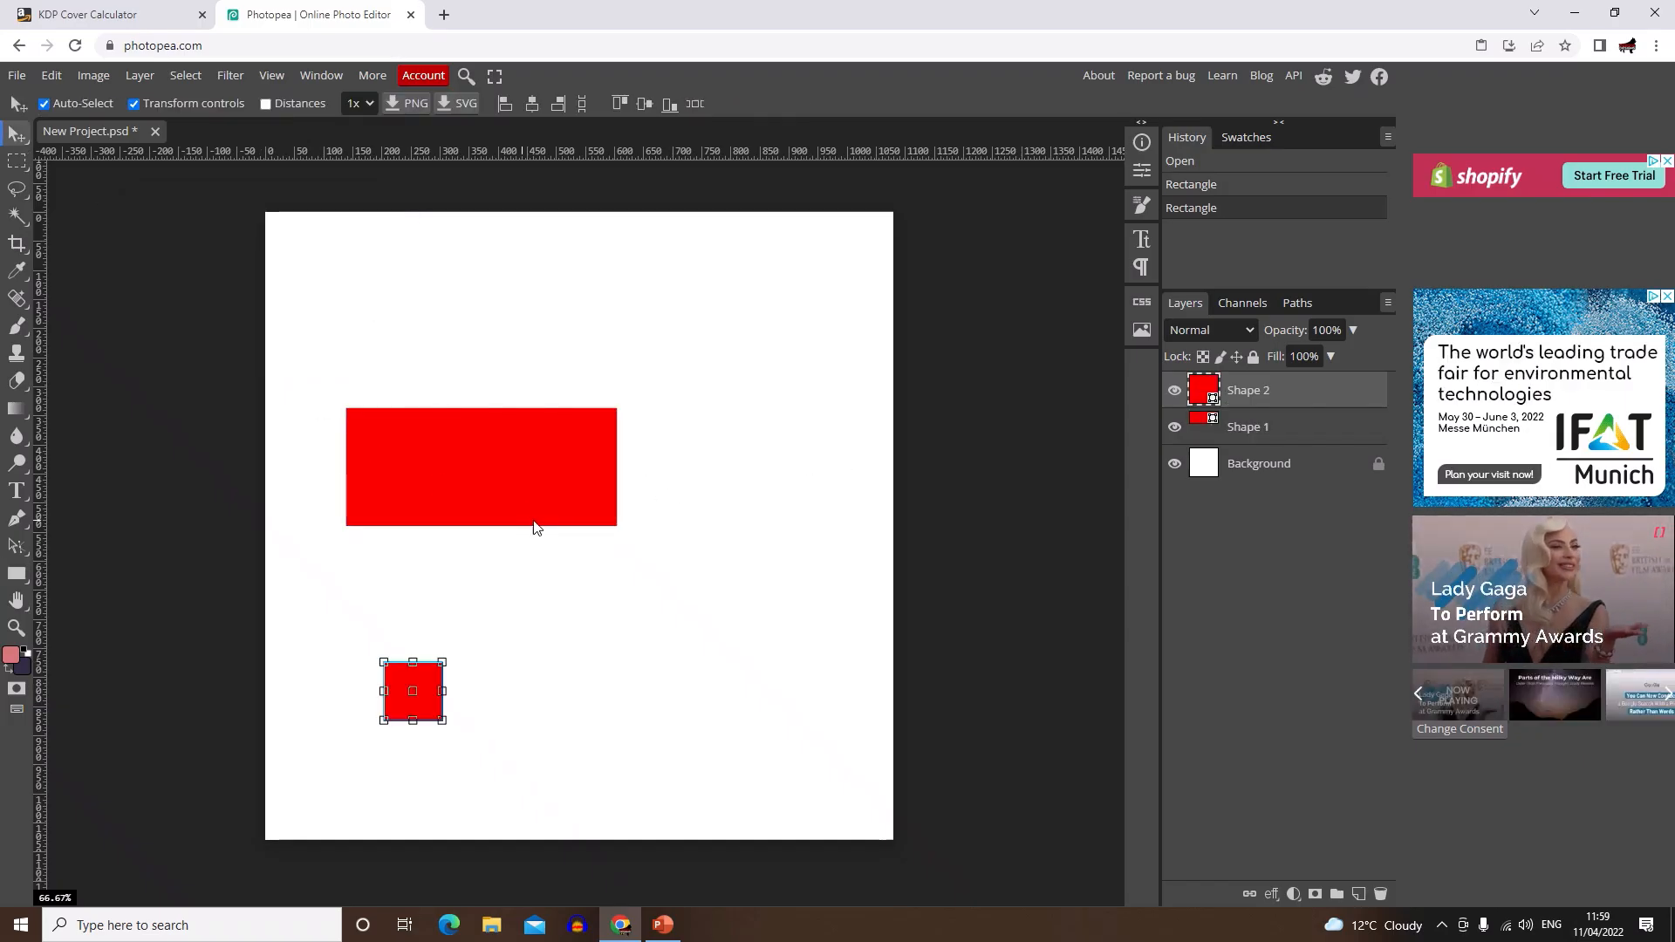
left_click(512, 457)
left_click(438, 694)
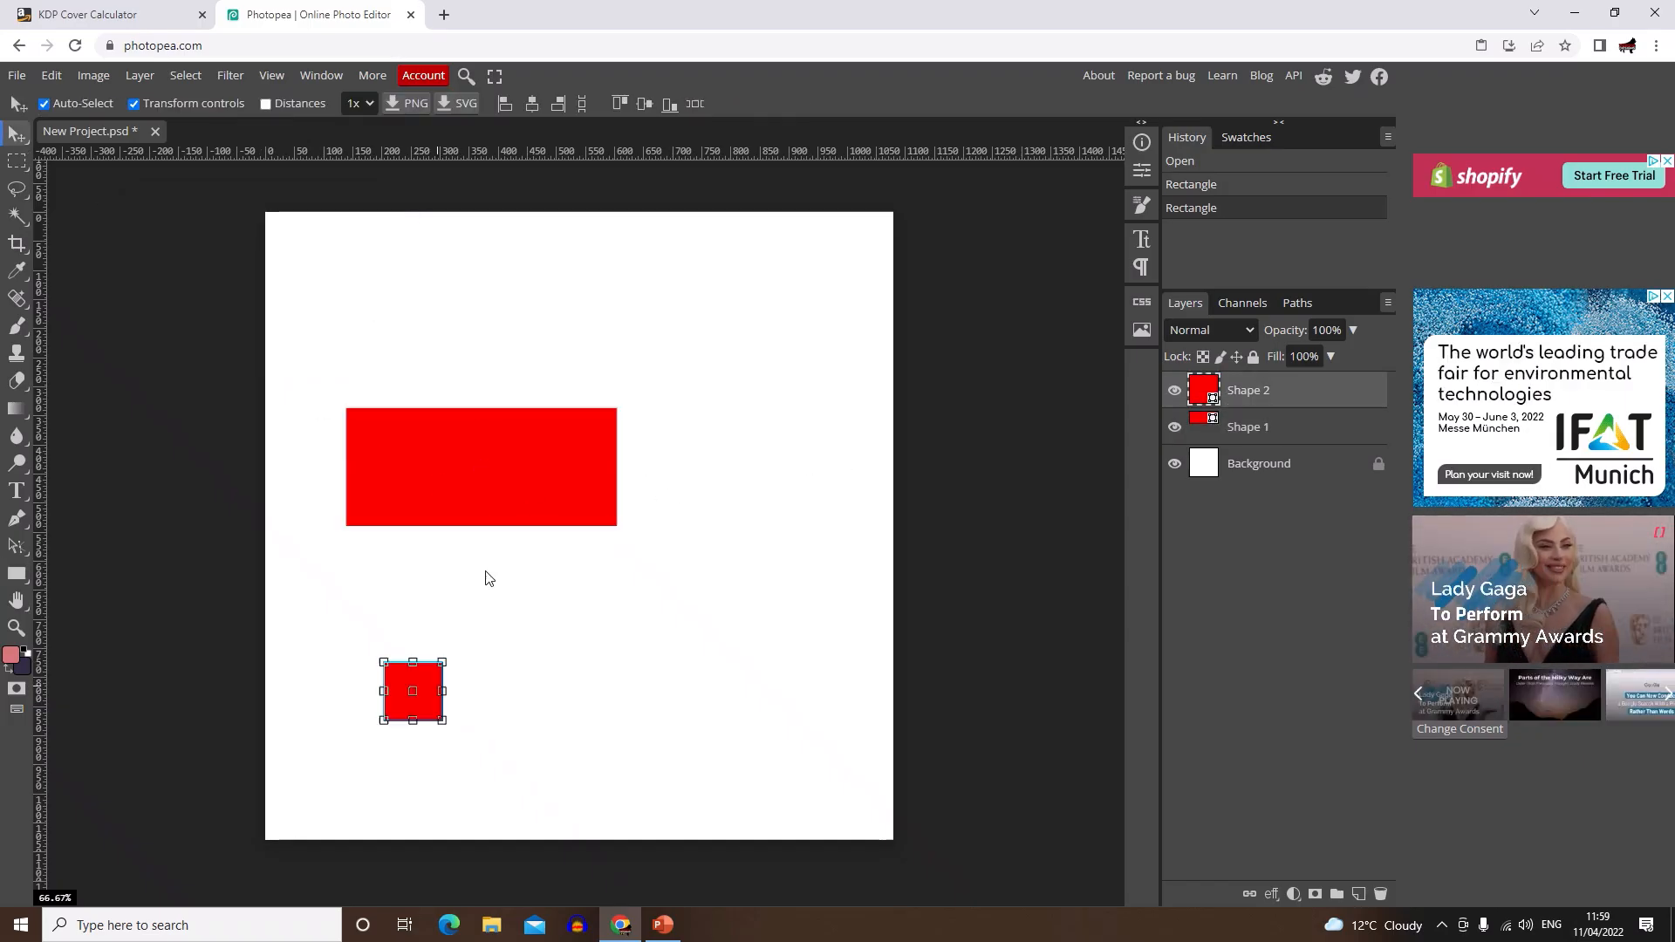
left_click(517, 480)
left_click(417, 683)
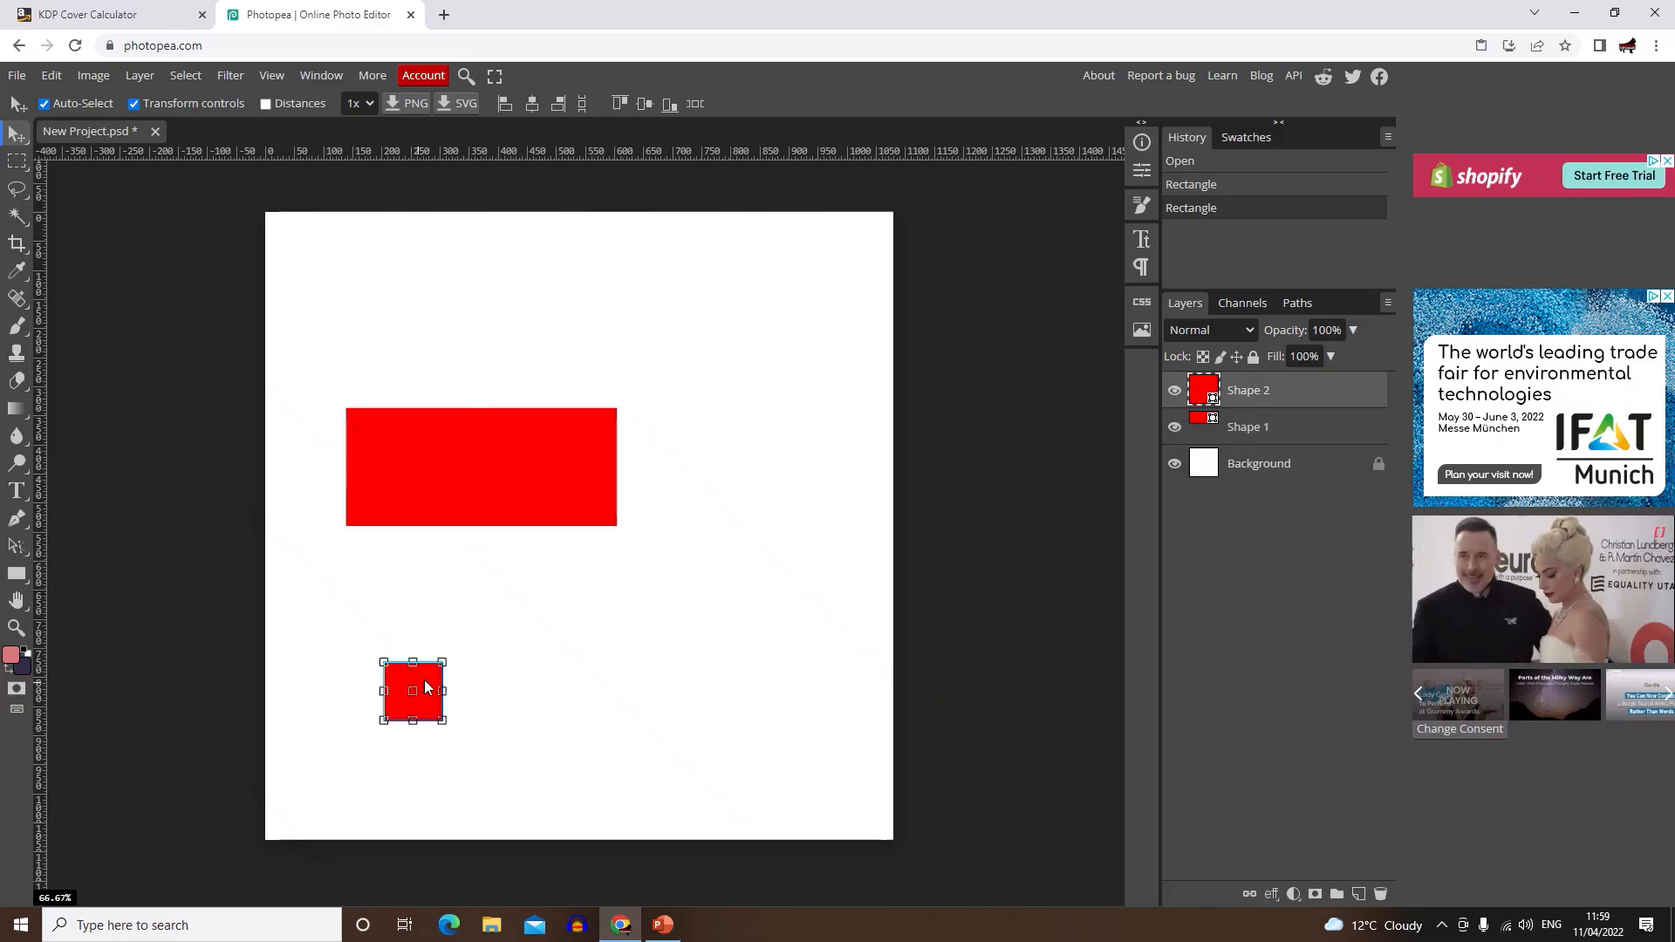
Step: Try enlarging the wide red rectangle to about 140% in width and height, and cancel the transform
left_click(495, 489)
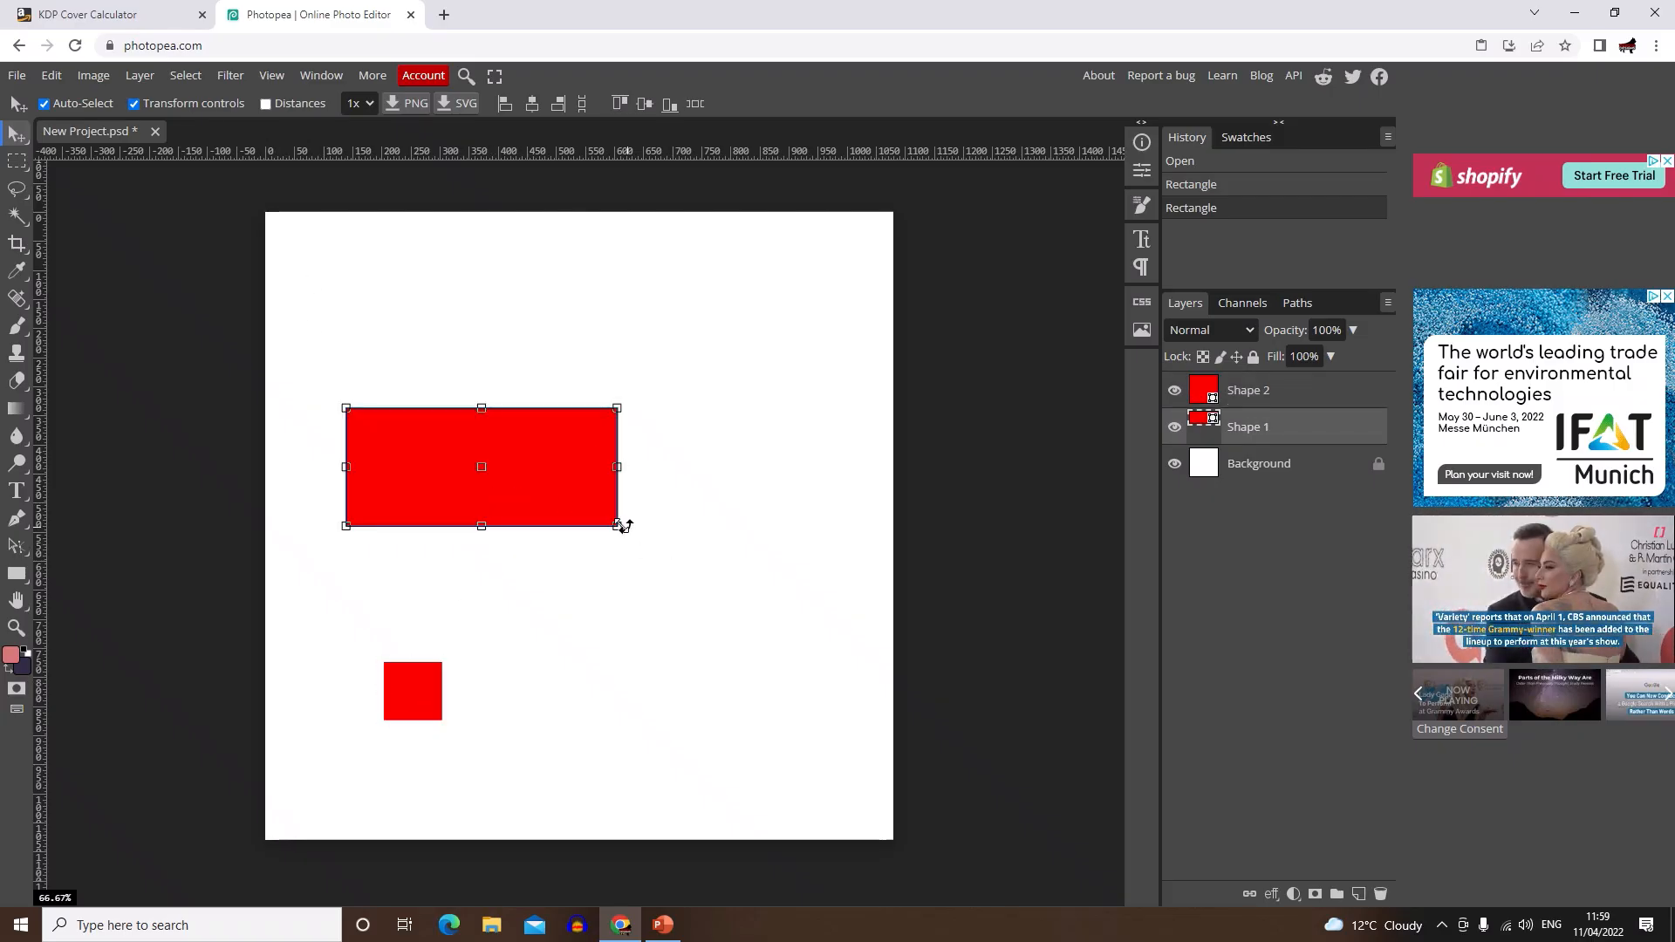
left_click_drag(618, 525, 725, 575)
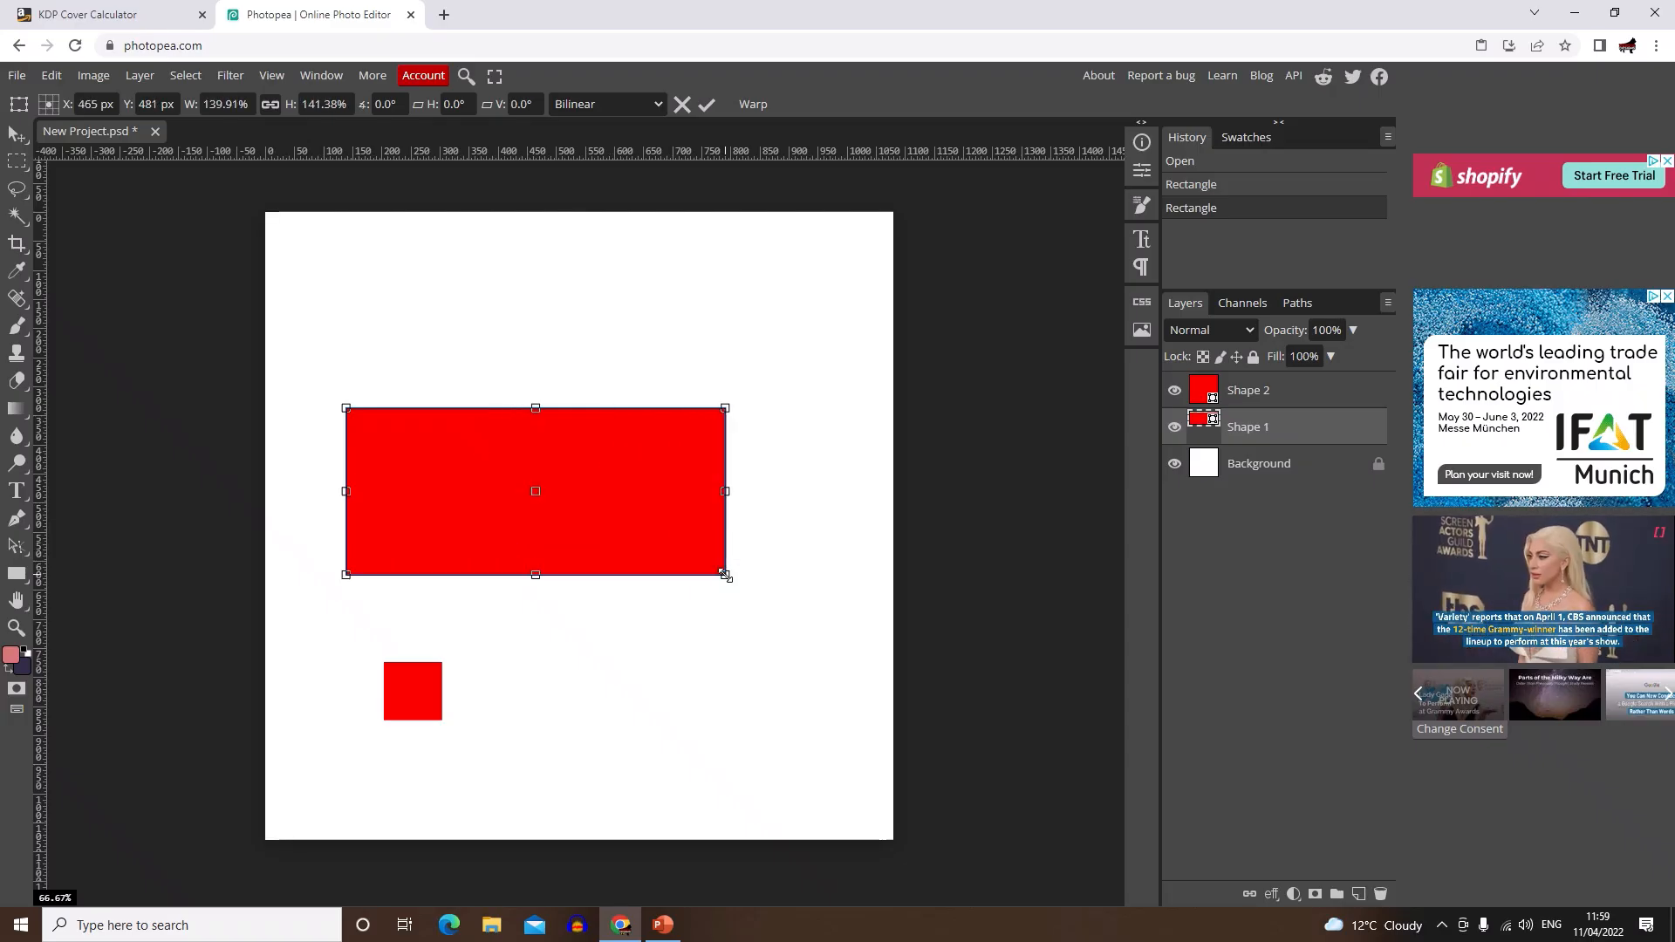
left_click(682, 104)
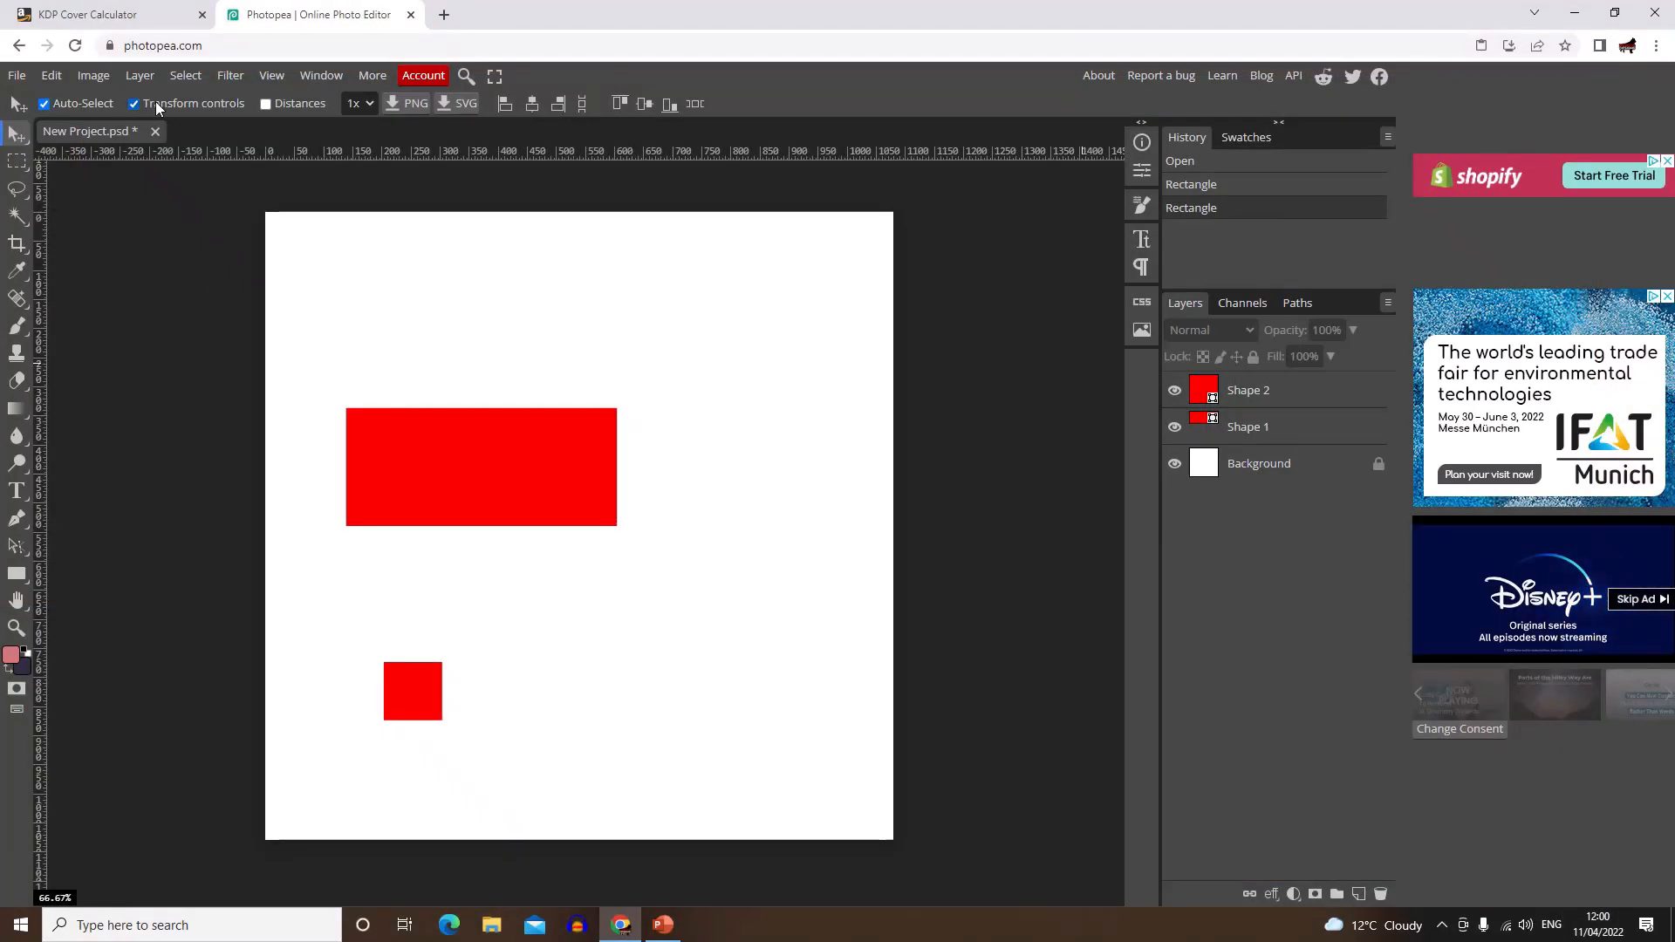
Step: Select the two shapes in turn on the canvas, and go through the Shape 2, Shape 1 and Background layers
left_click(520, 485)
left_click(417, 693)
left_click(539, 511)
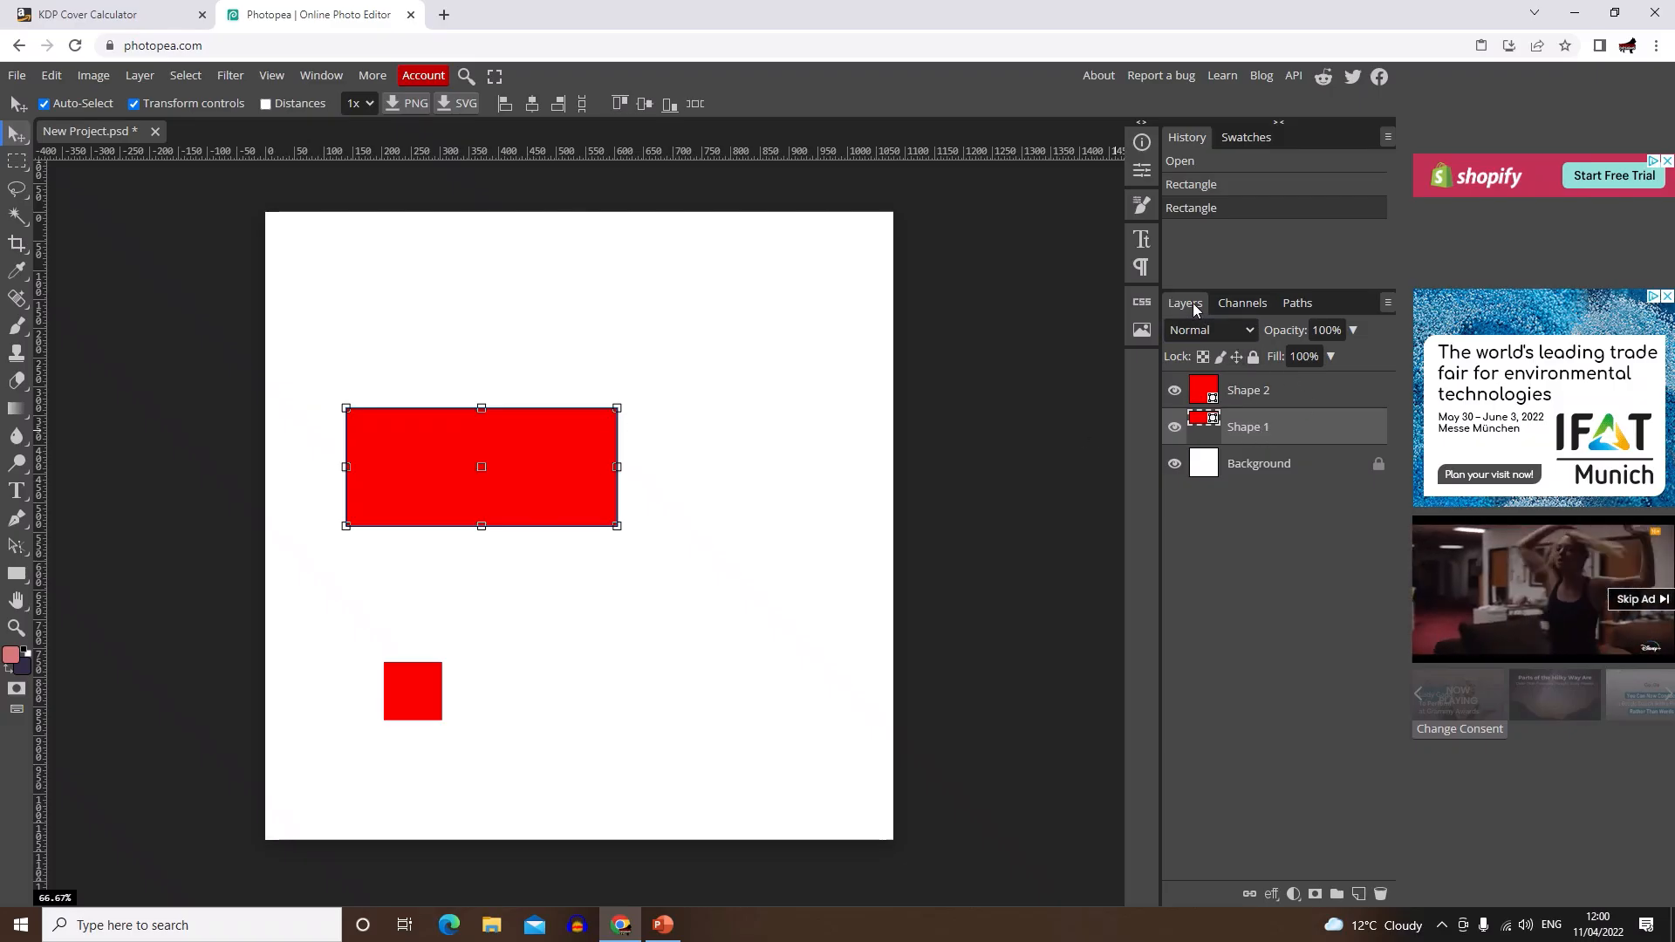
left_click(1244, 393)
left_click(1246, 426)
left_click(1248, 471)
left_click(1250, 428)
left_click(1249, 394)
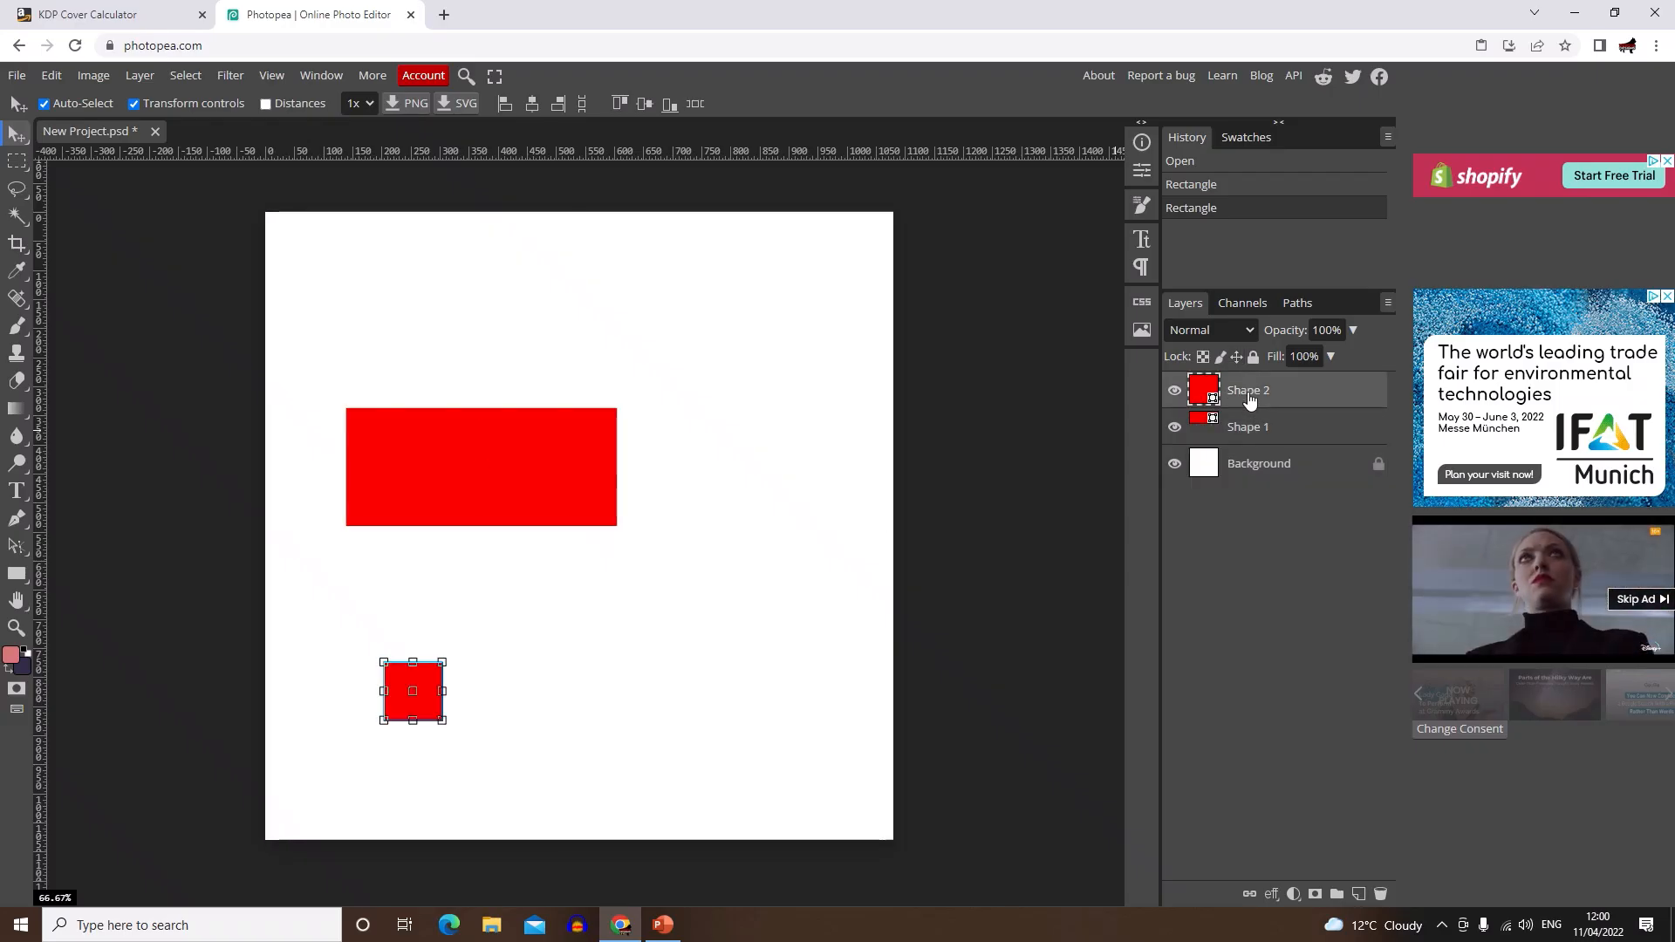
Step: Duplicate the Shape 2 layer and select the original beneath its copy
right_click(1249, 397)
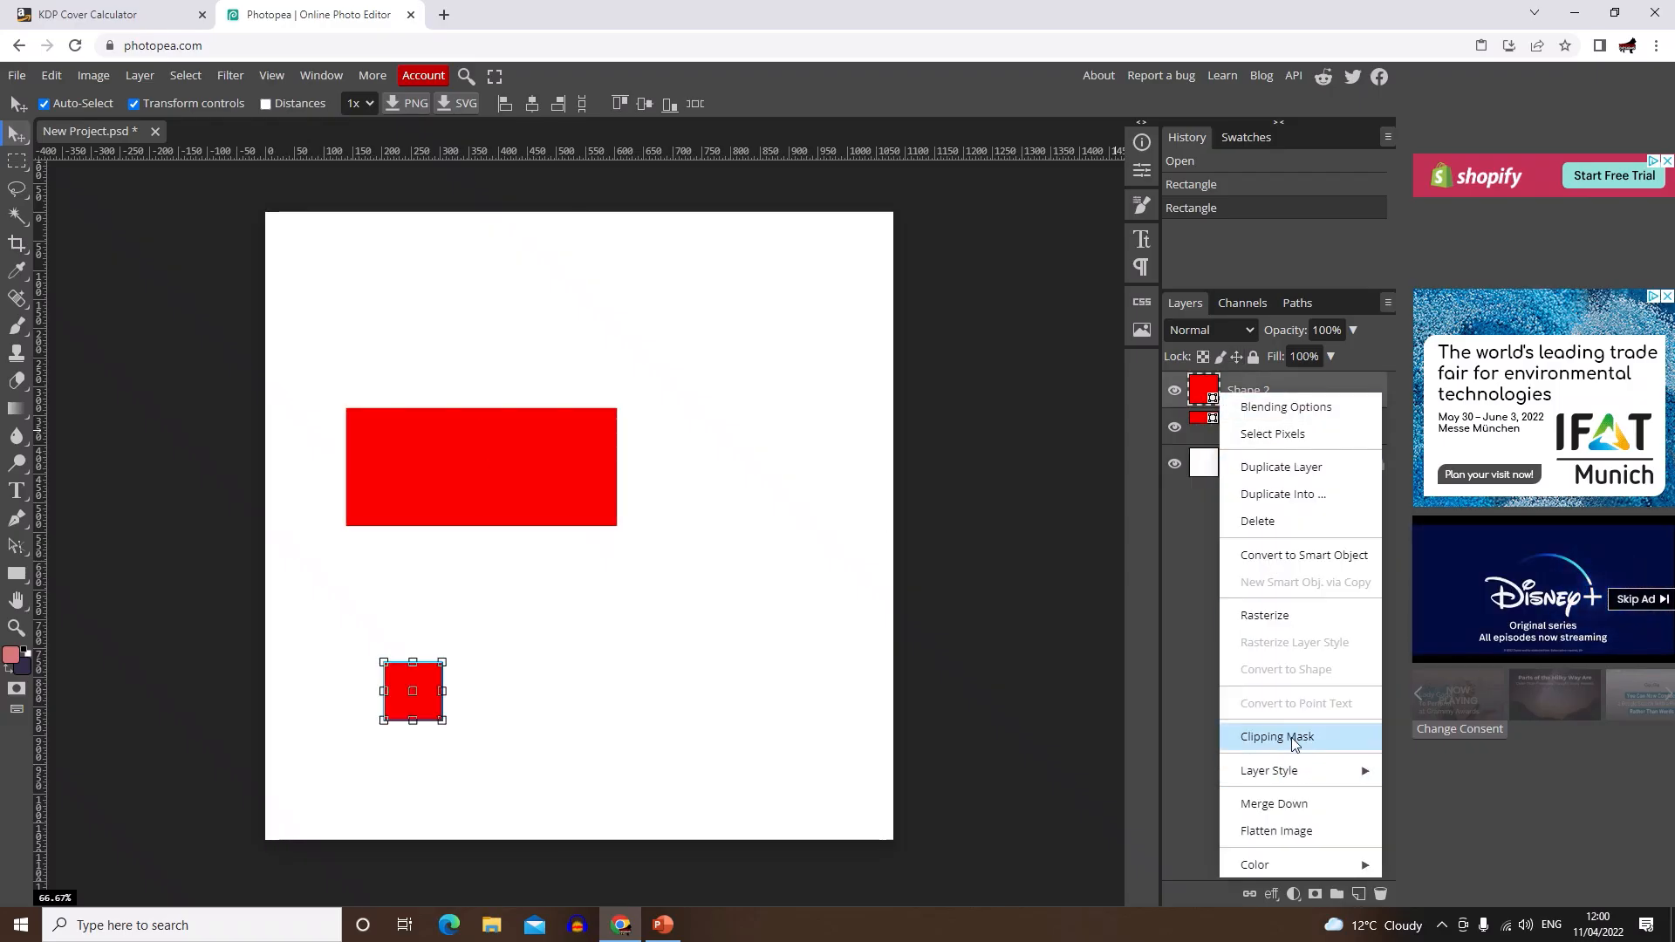
left_click(1300, 470)
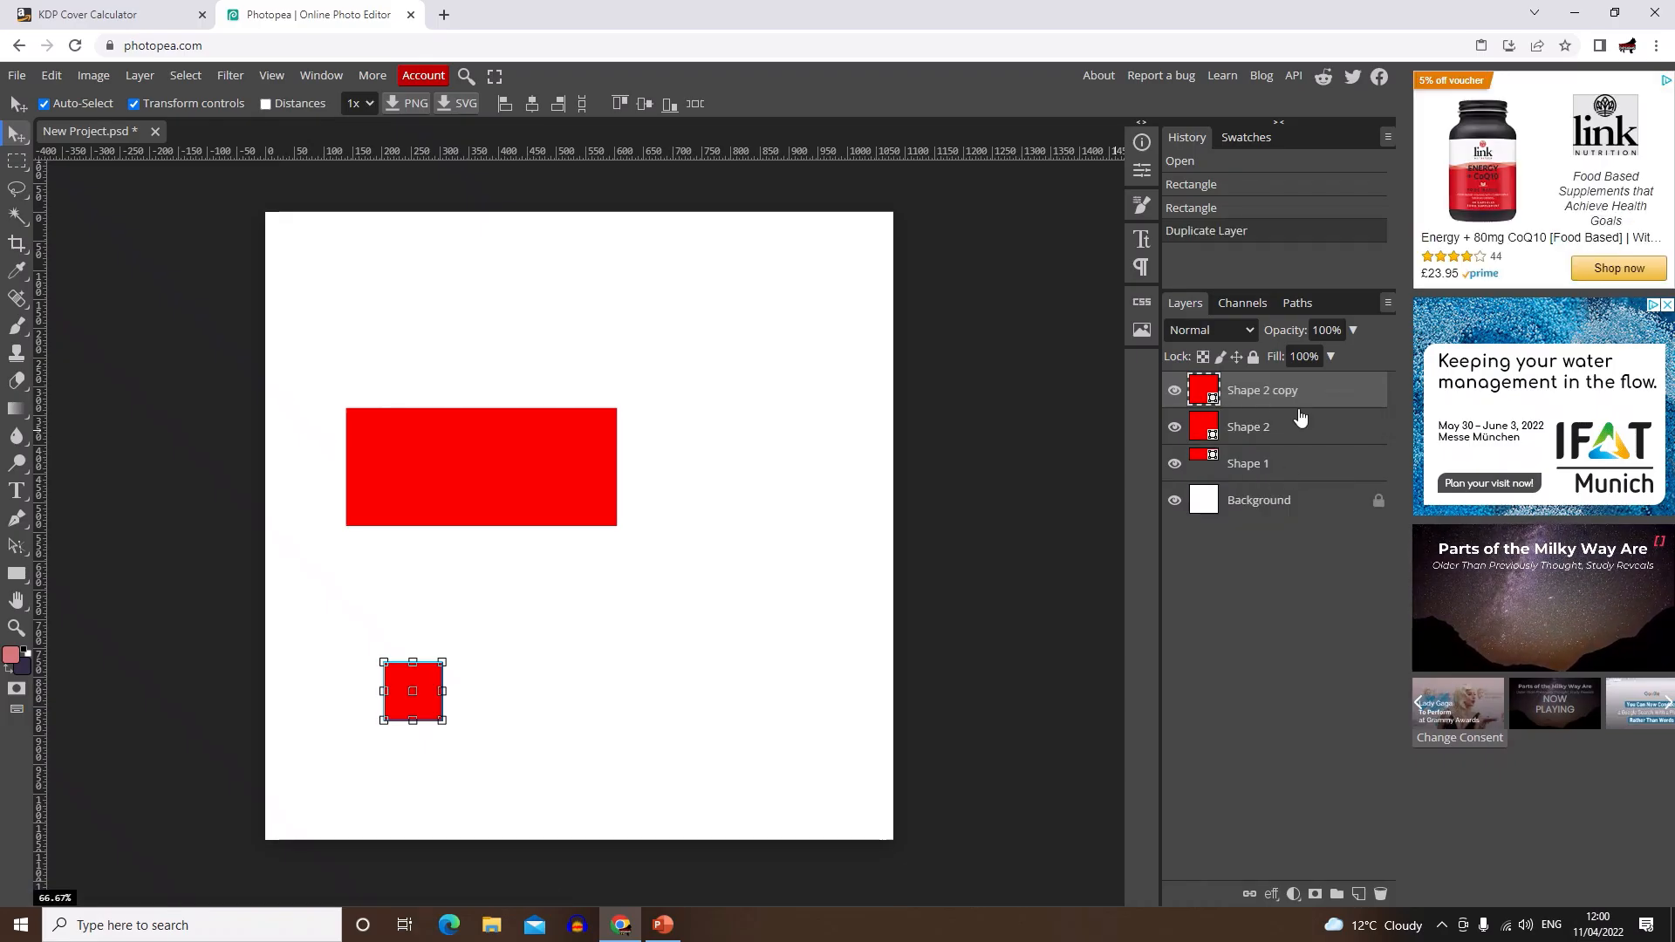
left_click(1240, 436)
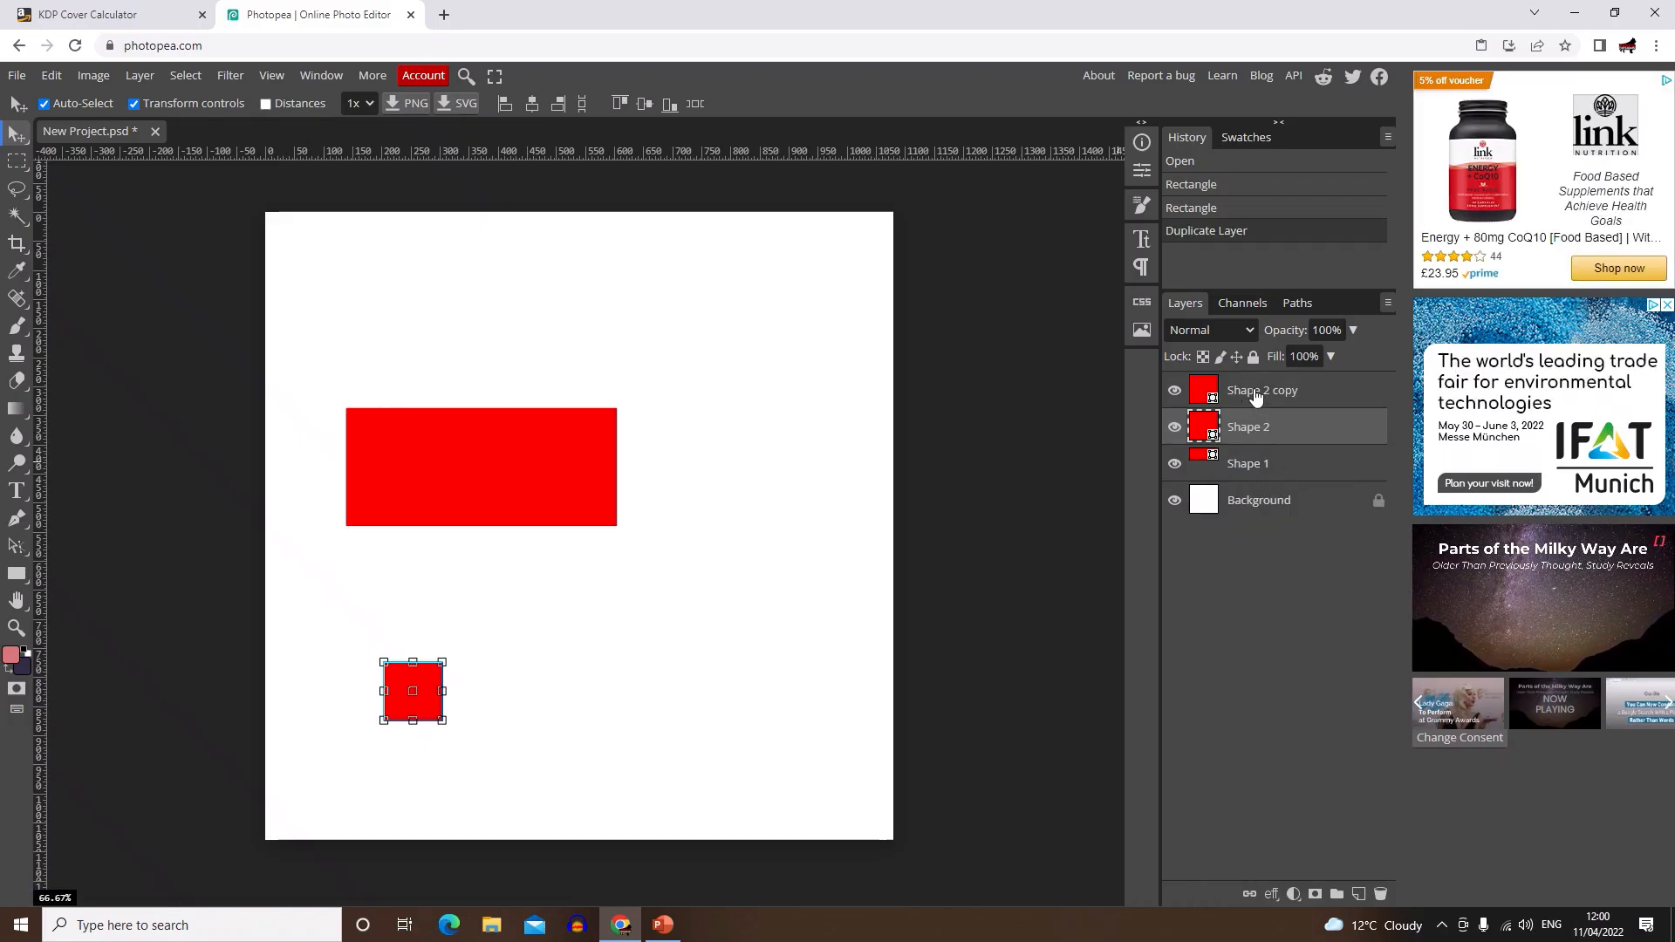
Step: Delete the Shape 2 copy, Shape 1 and Shape 2 layers, leaving only the Background layer
right_click(1256, 397)
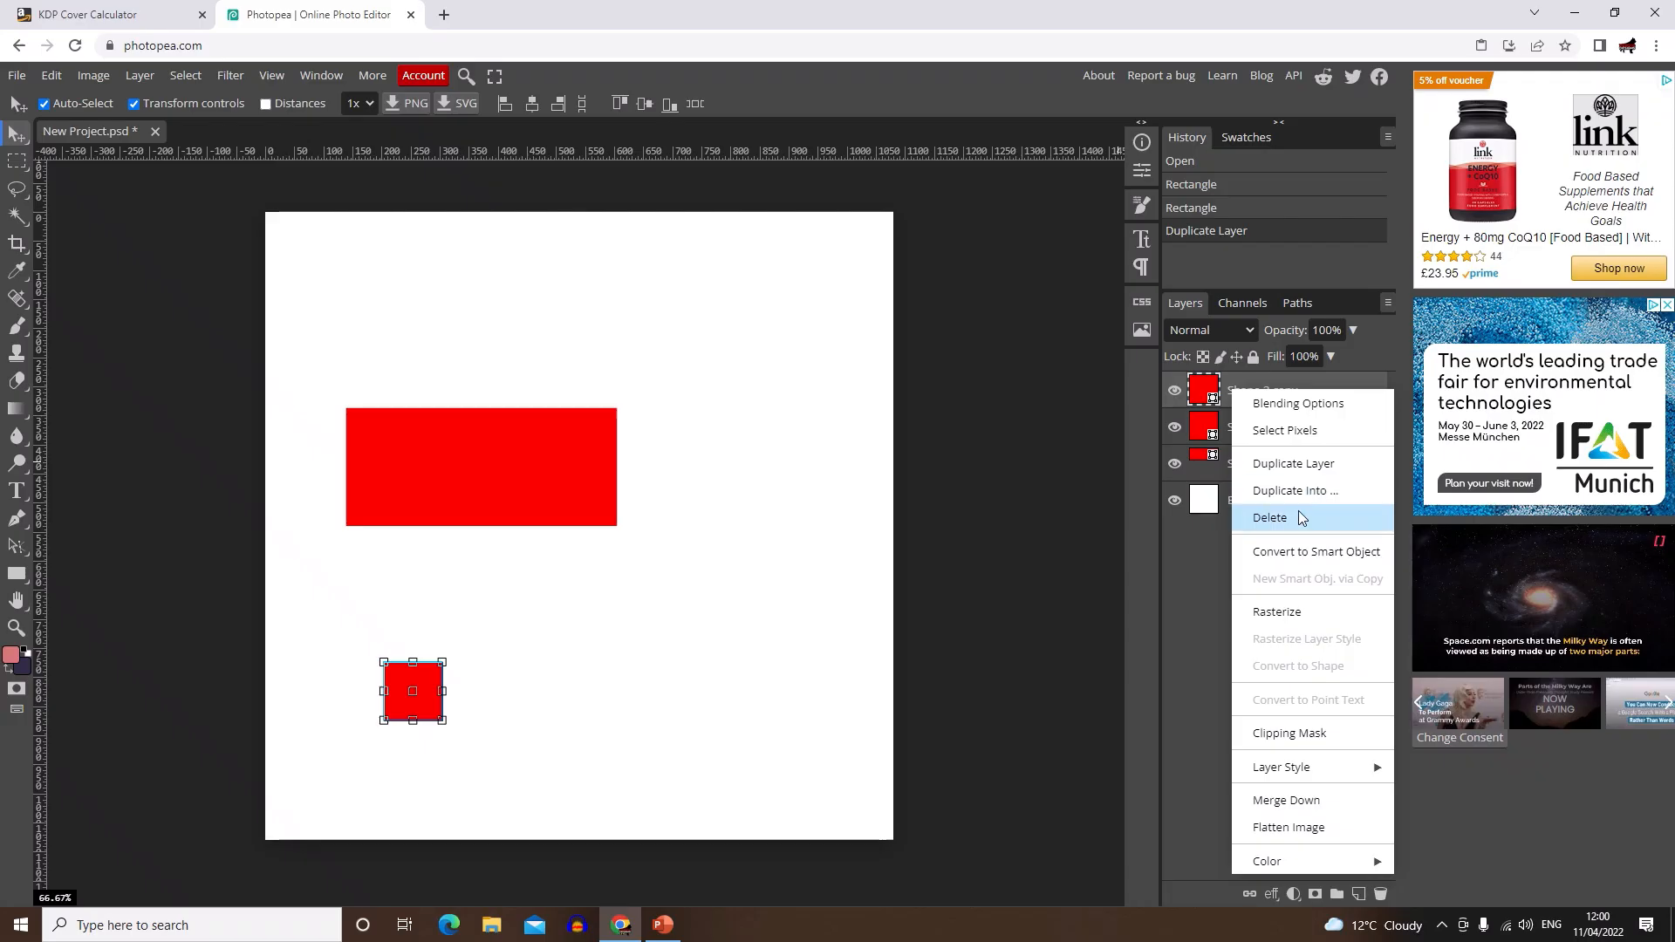
left_click(1300, 517)
right_click(1263, 424)
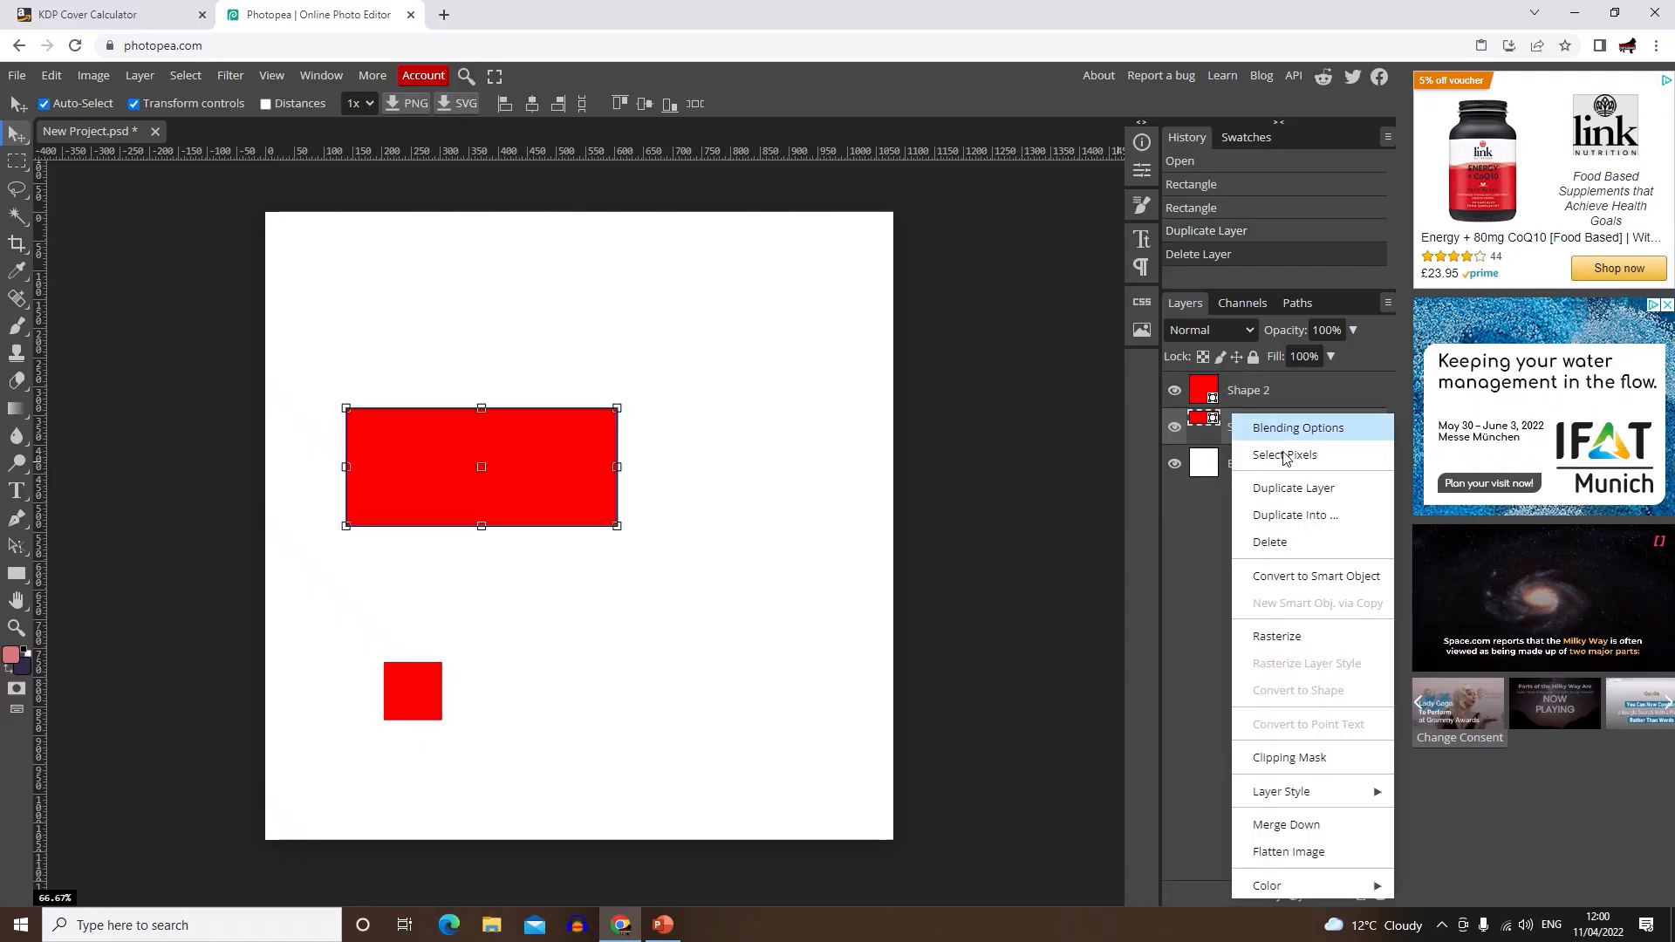
left_click(1291, 542)
right_click(1270, 400)
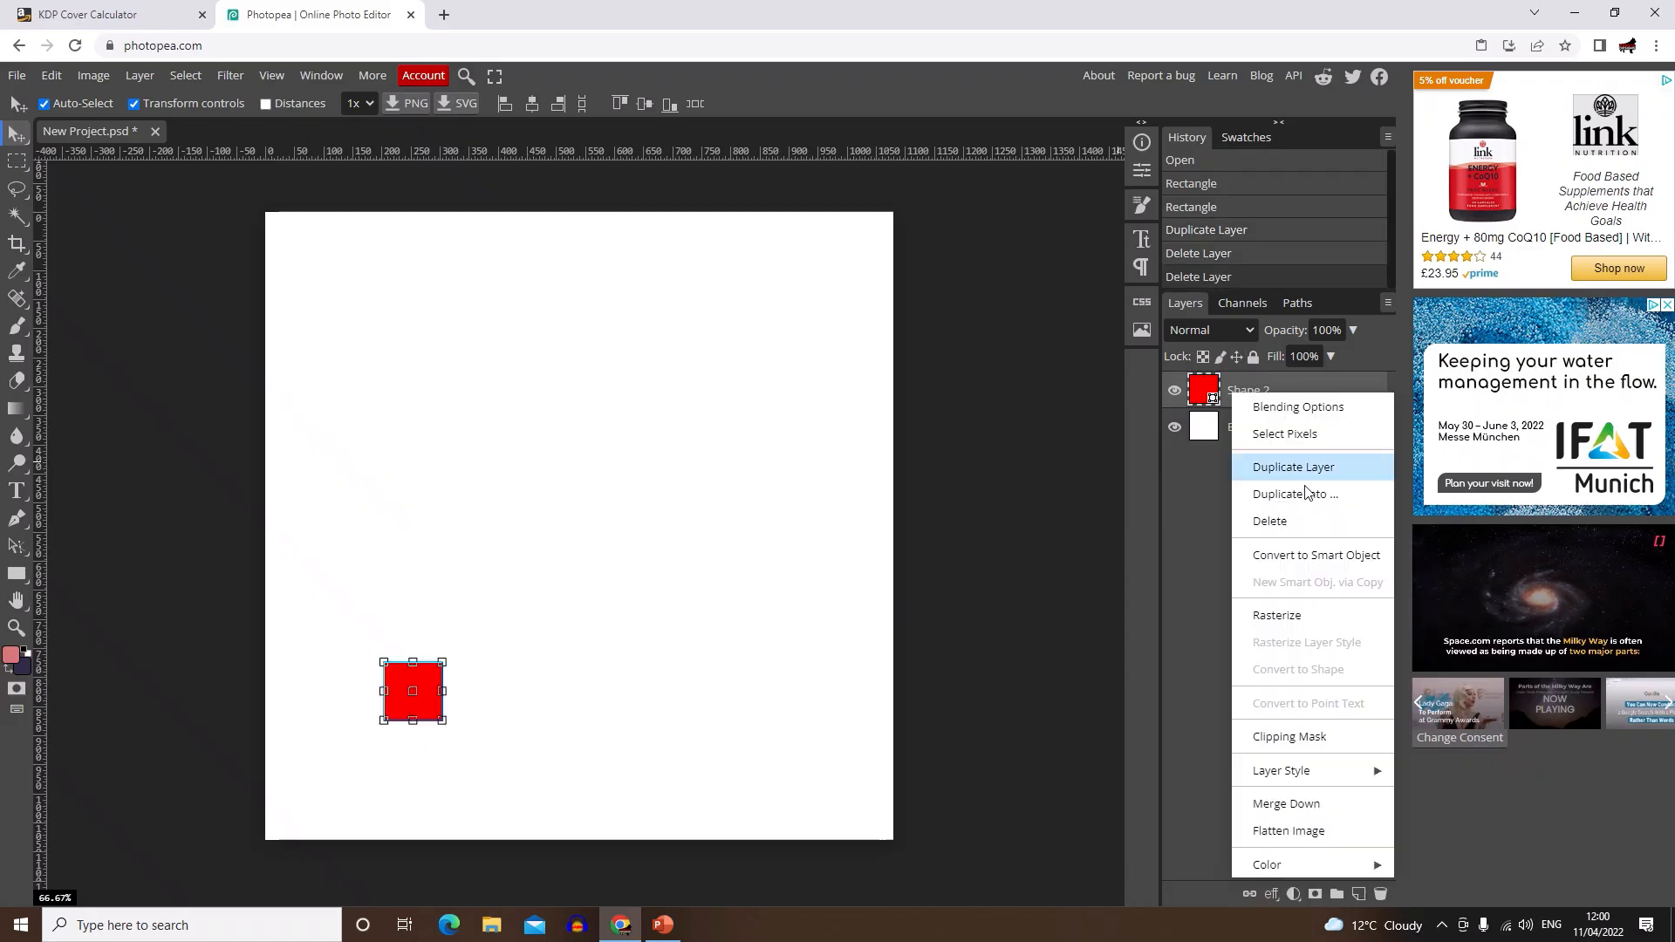
left_click(1302, 522)
left_click(951, 591)
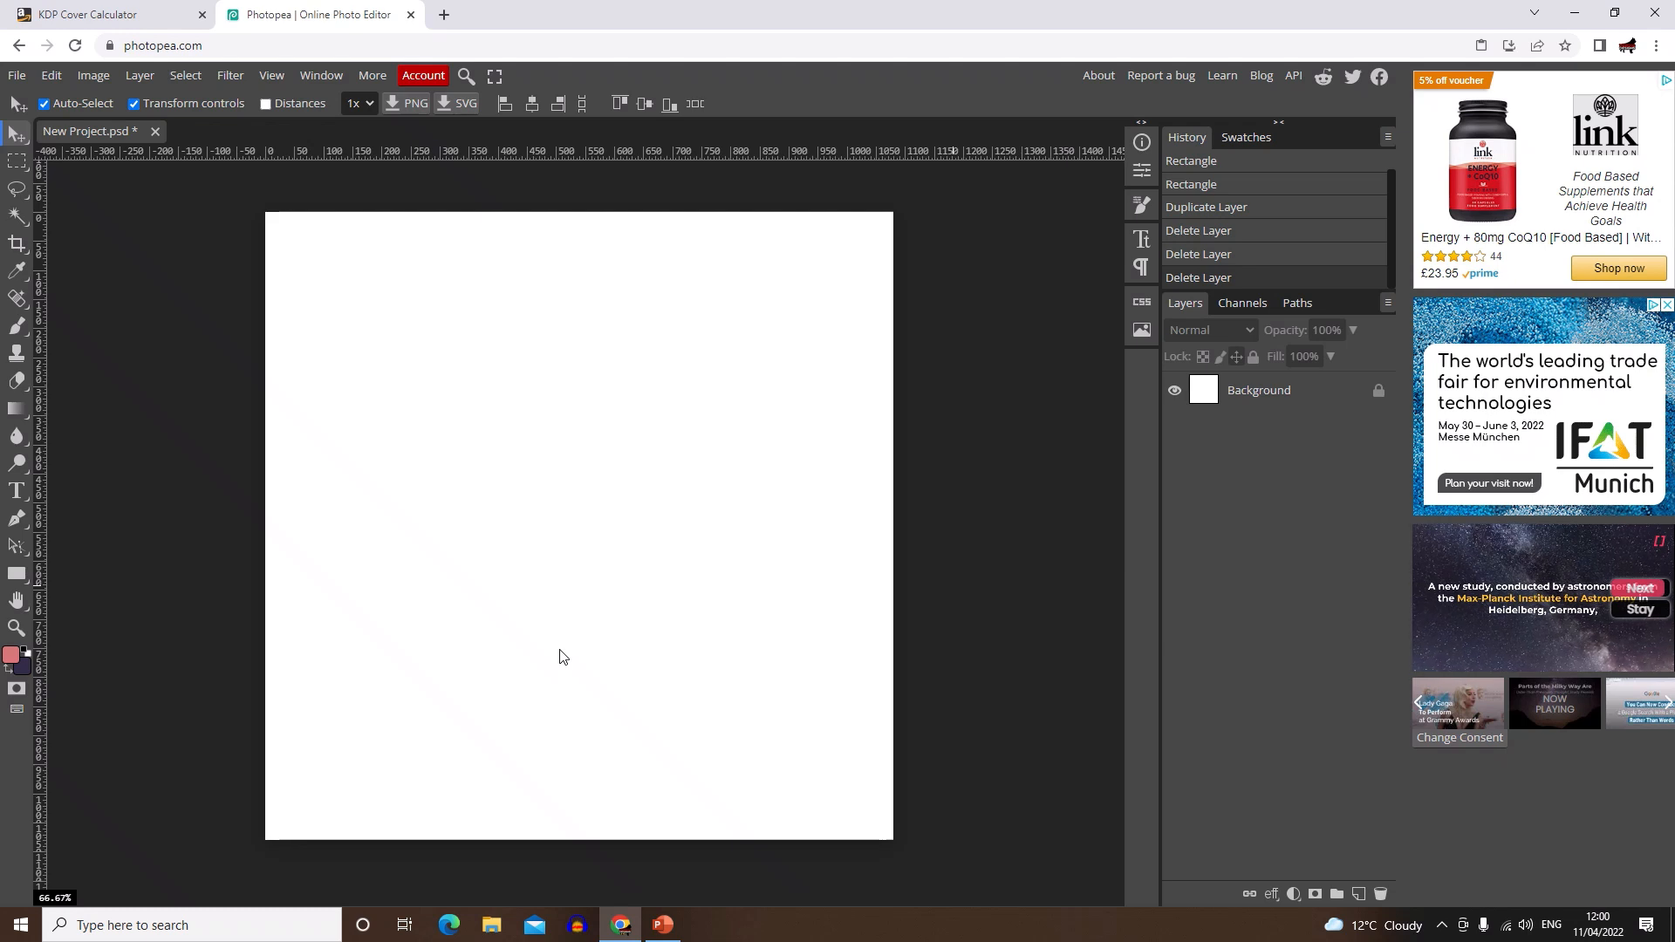
Step: Search Google for "little mix" in a new browser tab and show the image results
left_click(444, 15)
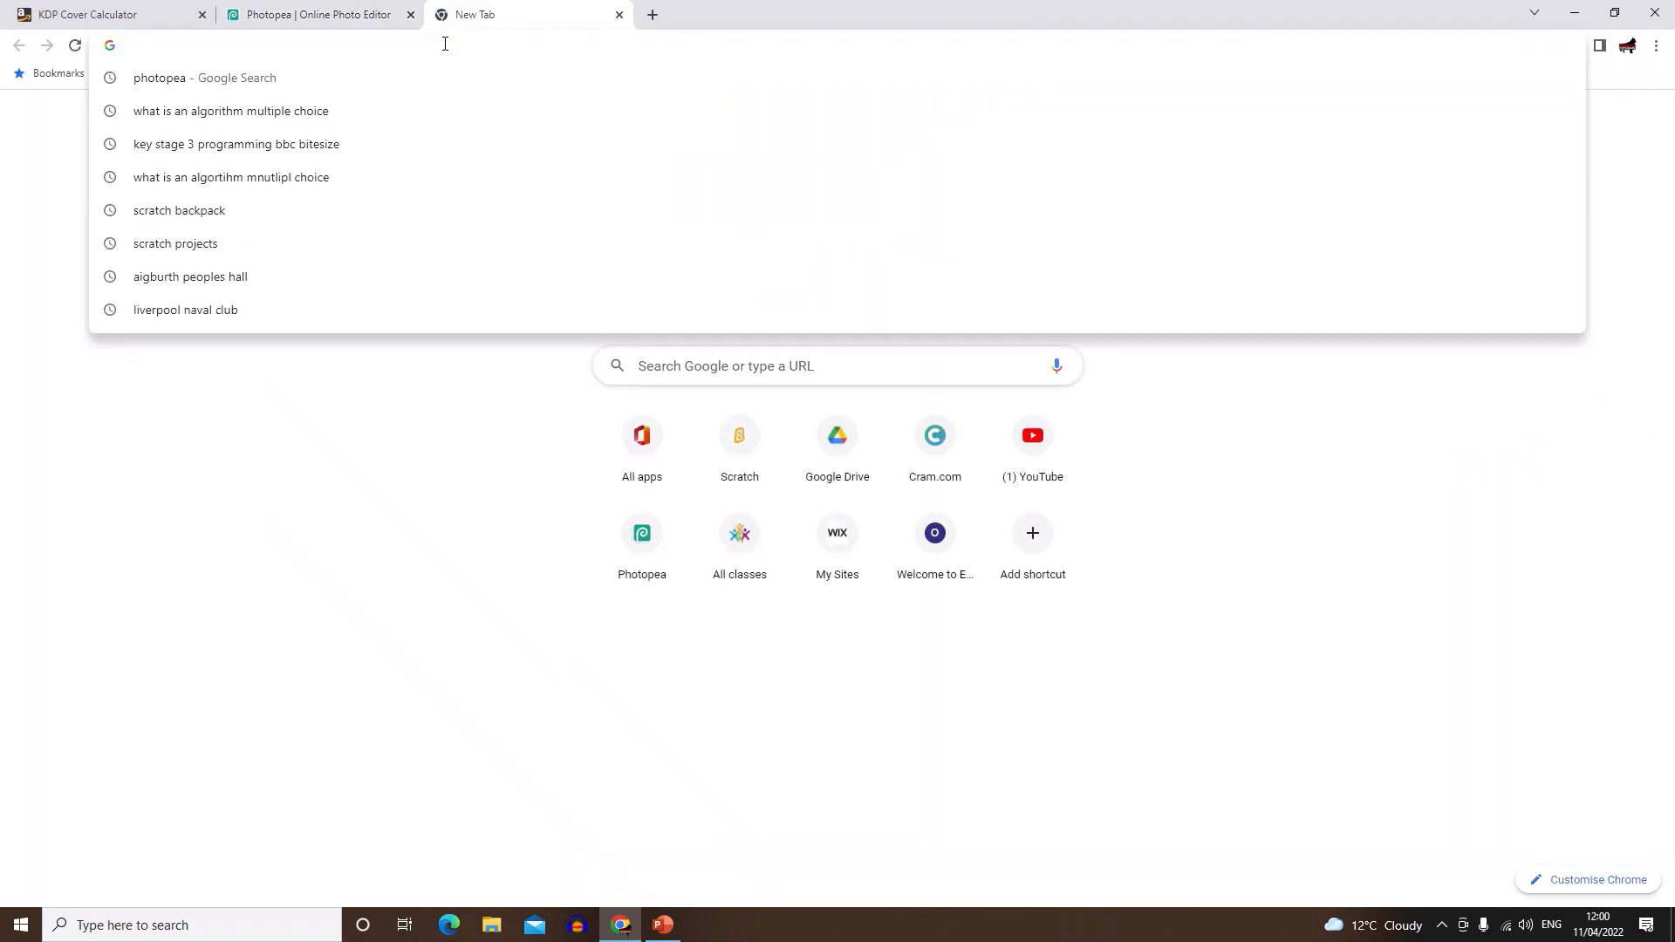
left_click(675, 363)
type("little mix")
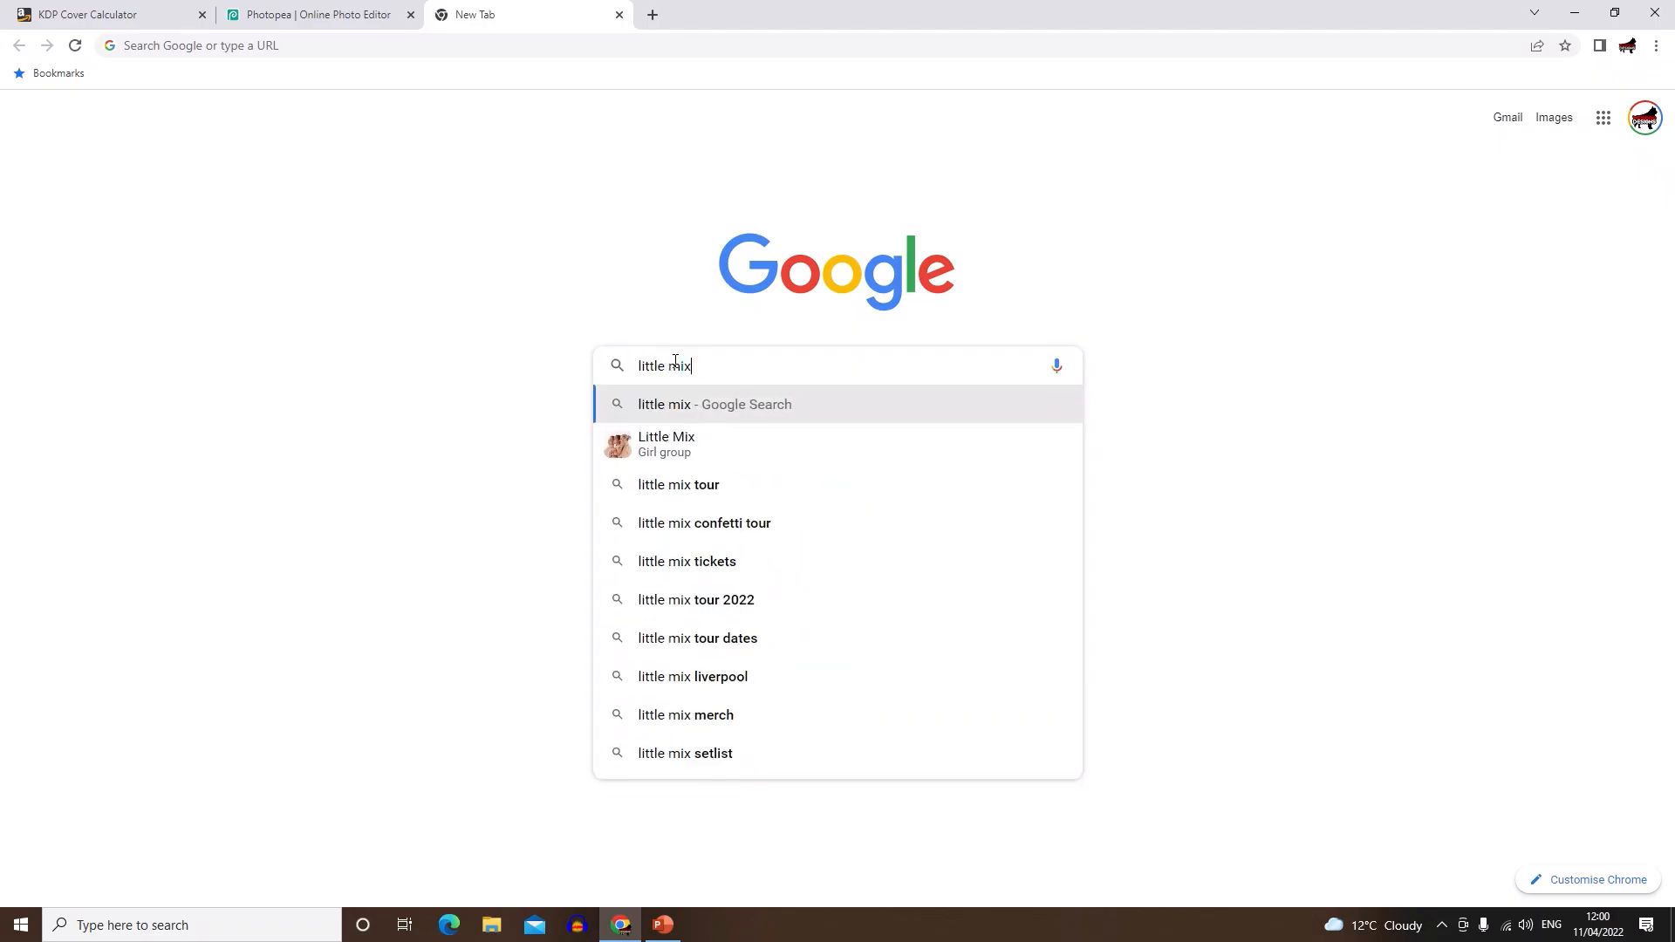
key("Return")
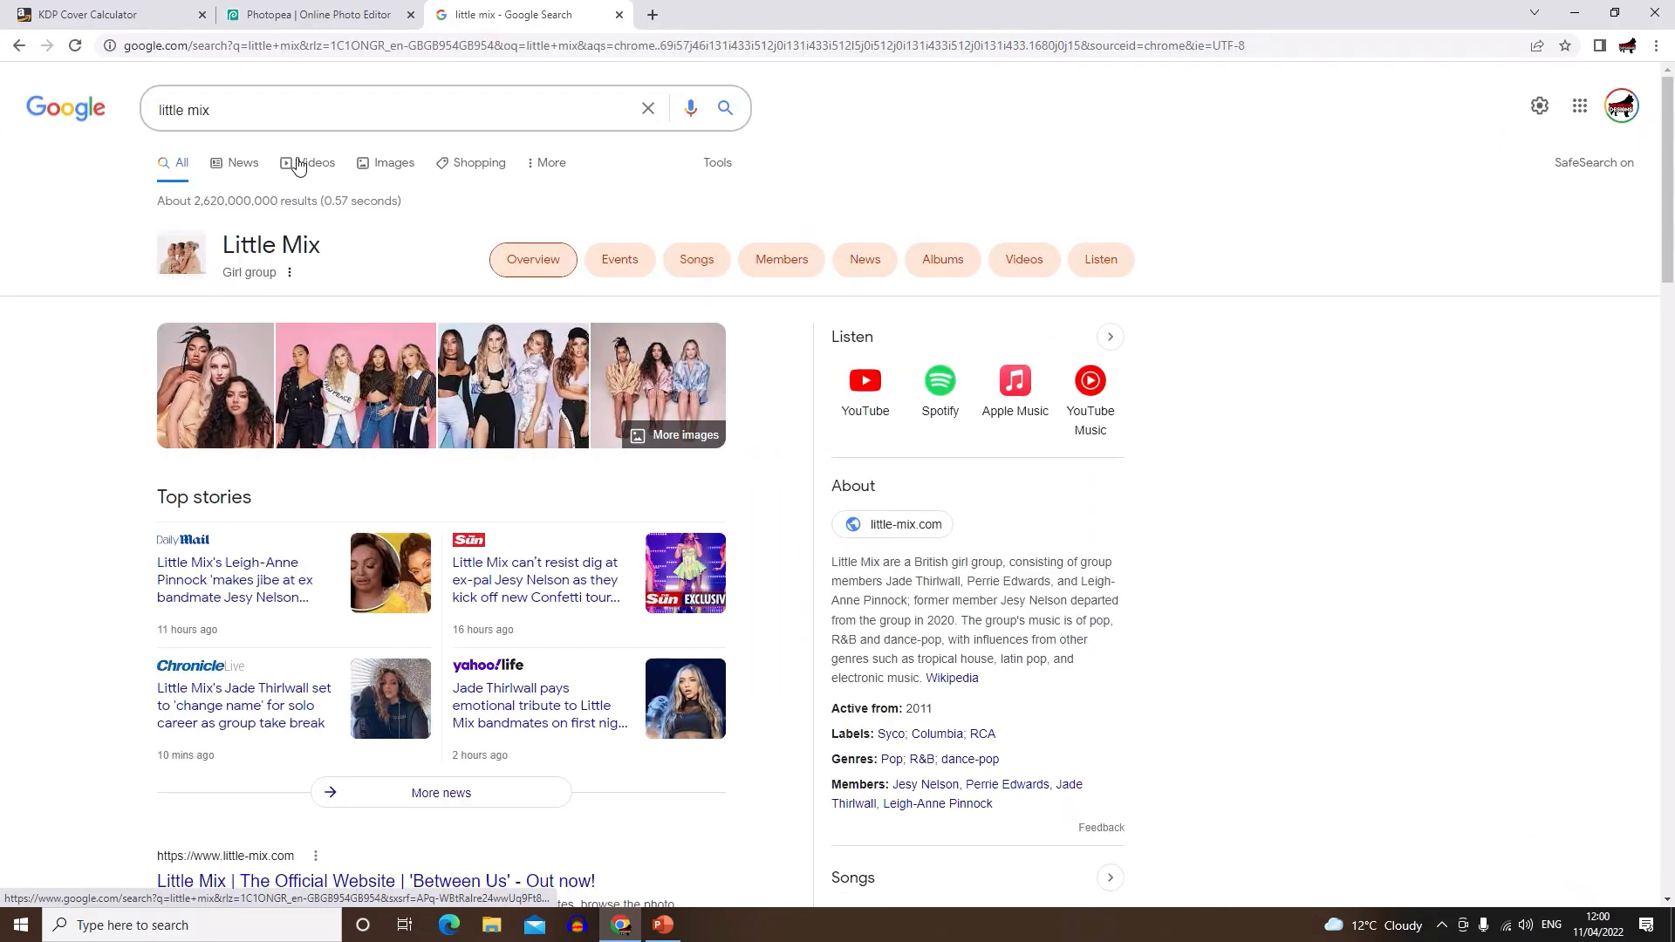
left_click(393, 171)
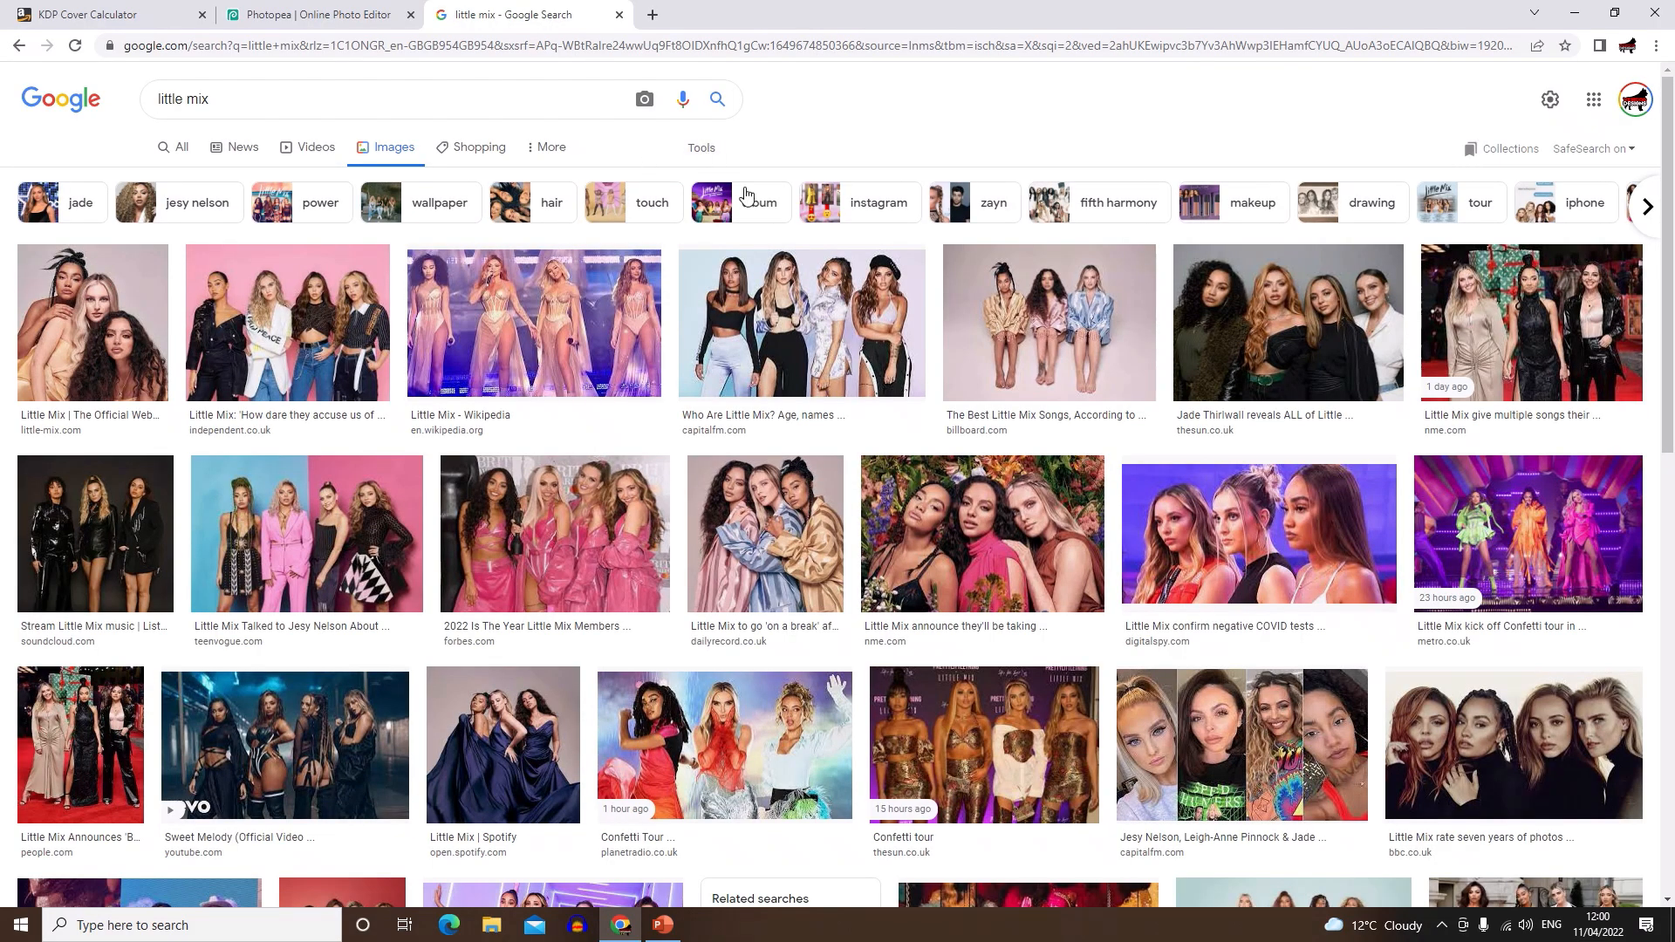
Step: Filter the Little Mix image results to large images only
left_click(698, 148)
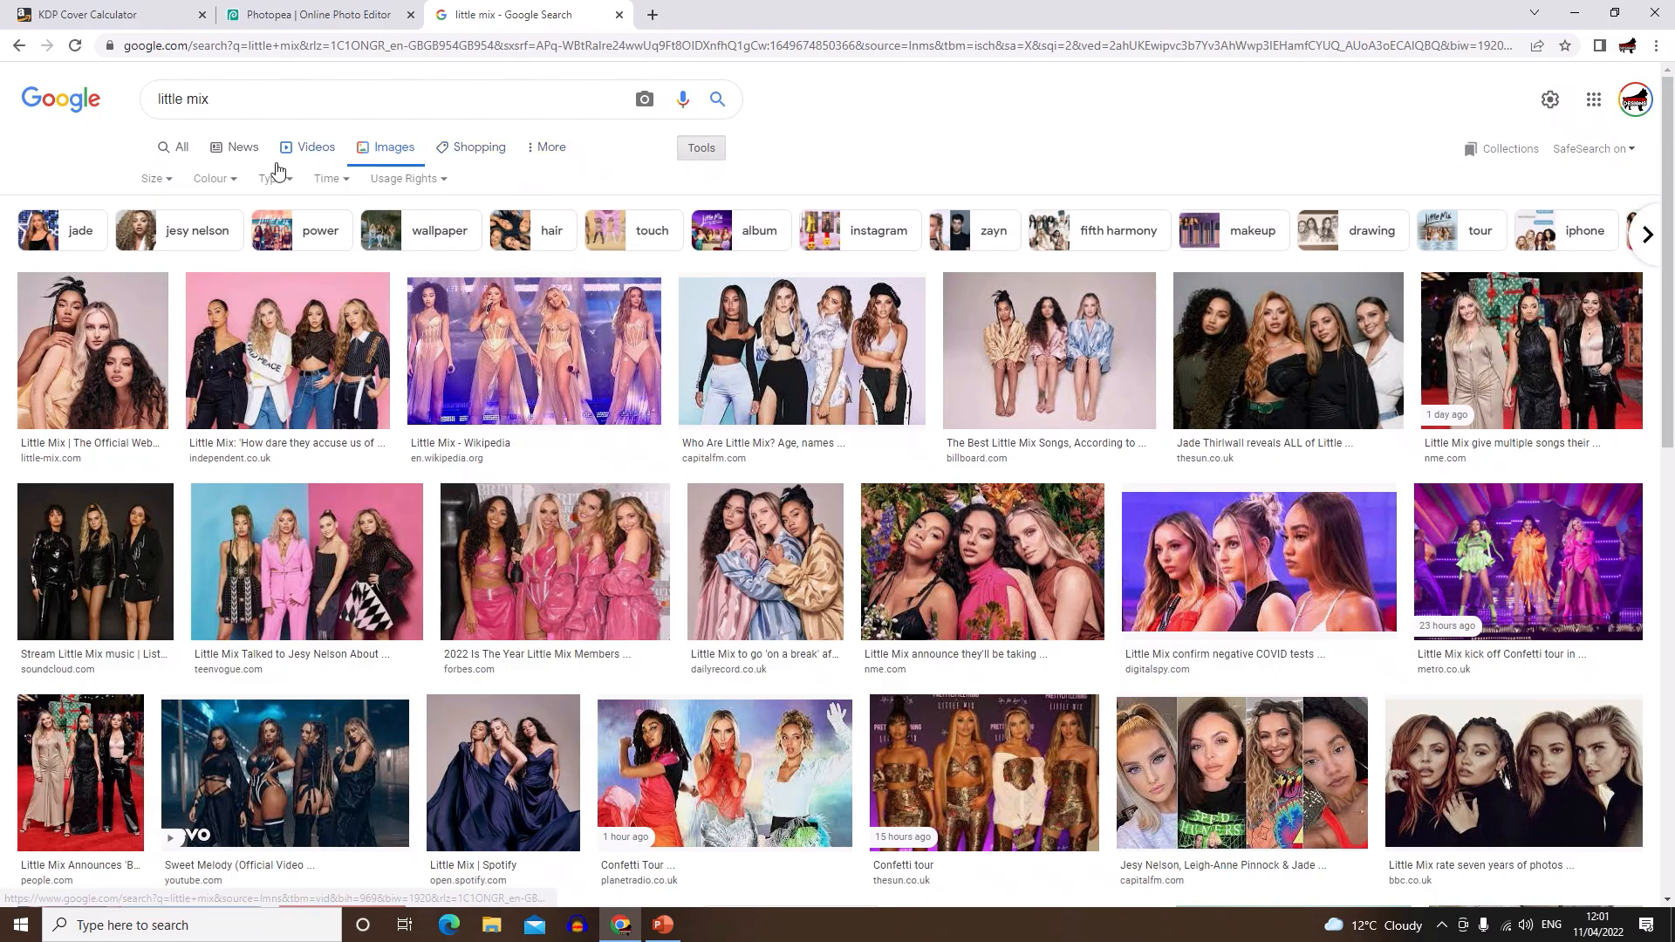
left_click(159, 179)
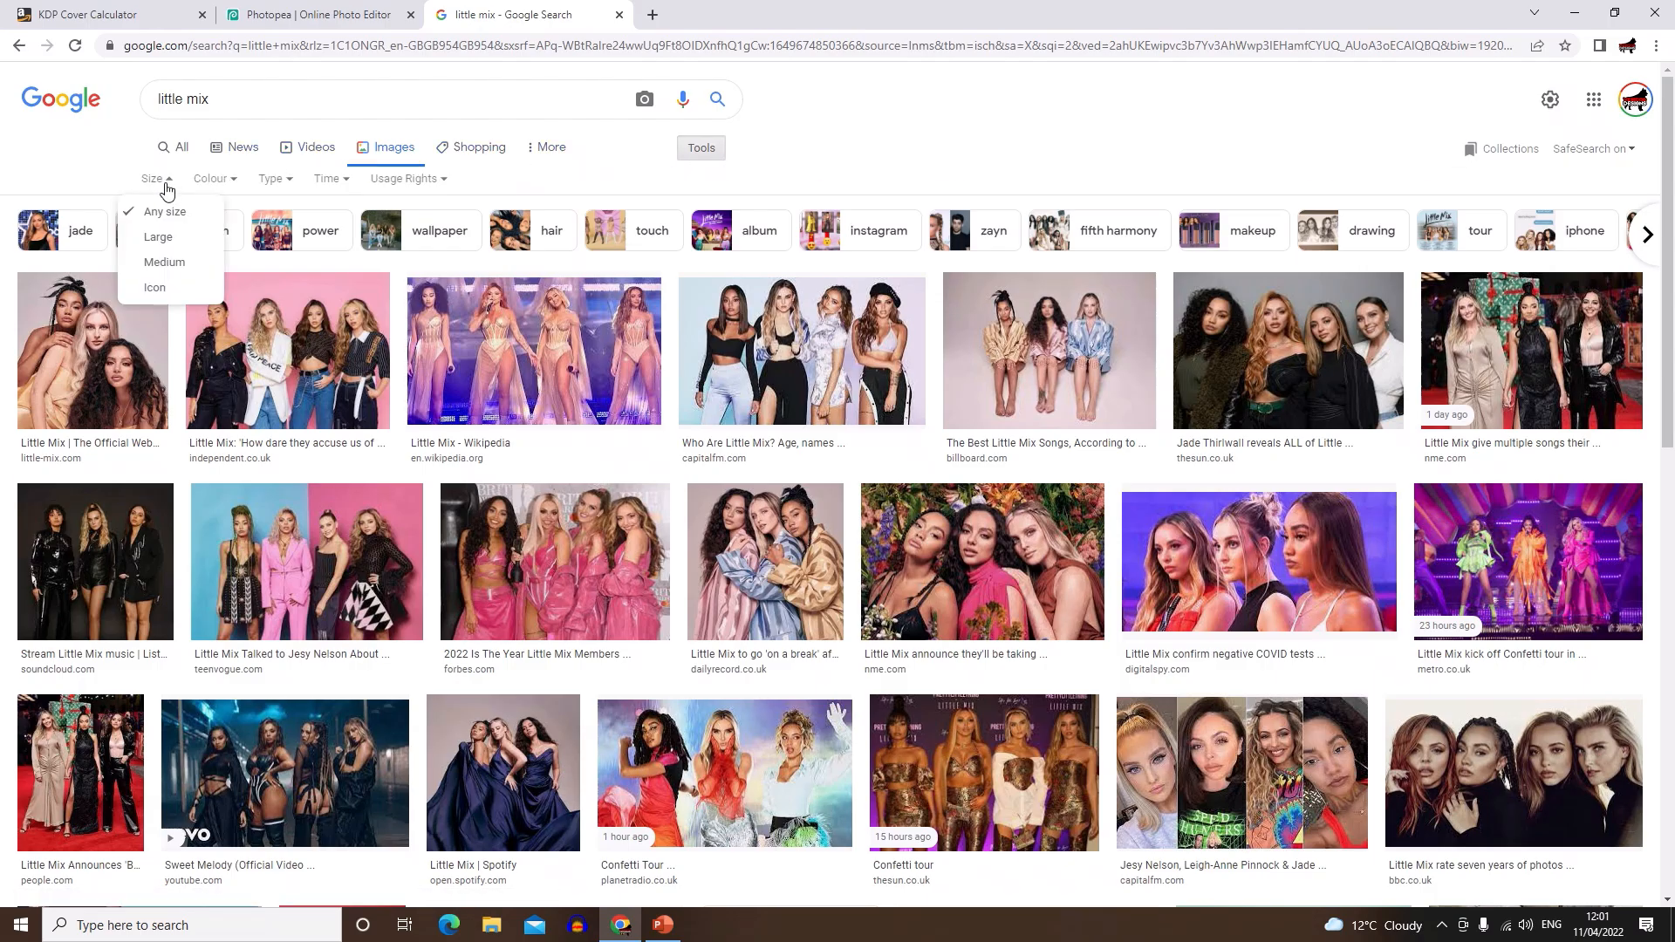
left_click(160, 240)
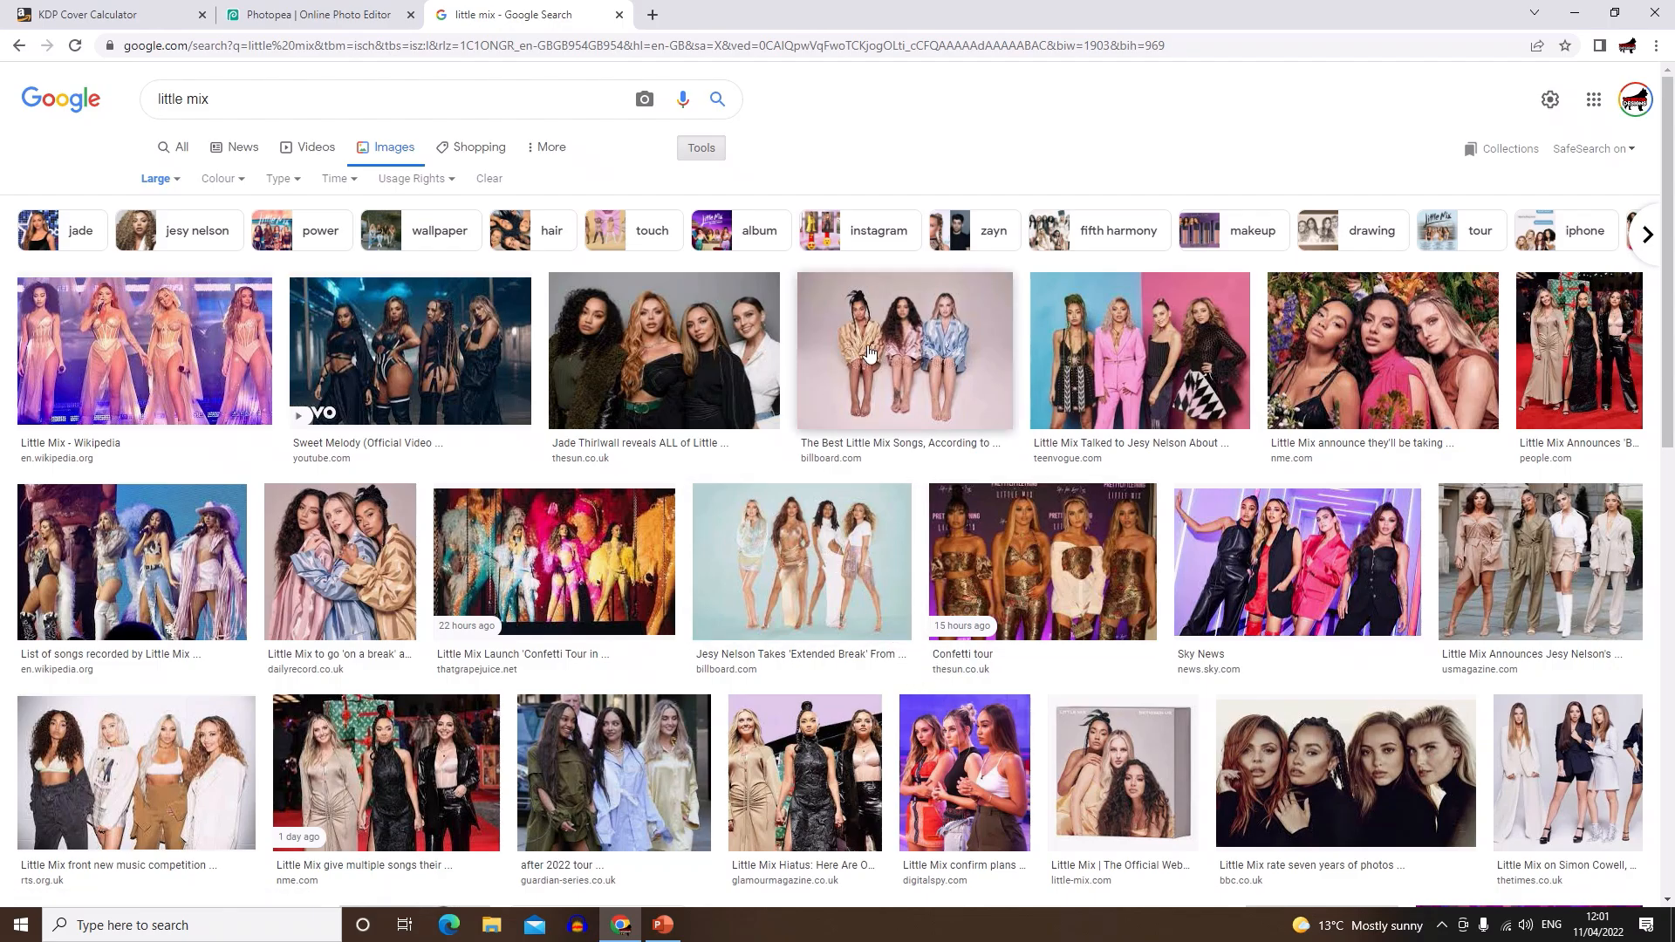
Step: Open the Billboard photo of the three seated band members and copy the image
left_click(918, 347)
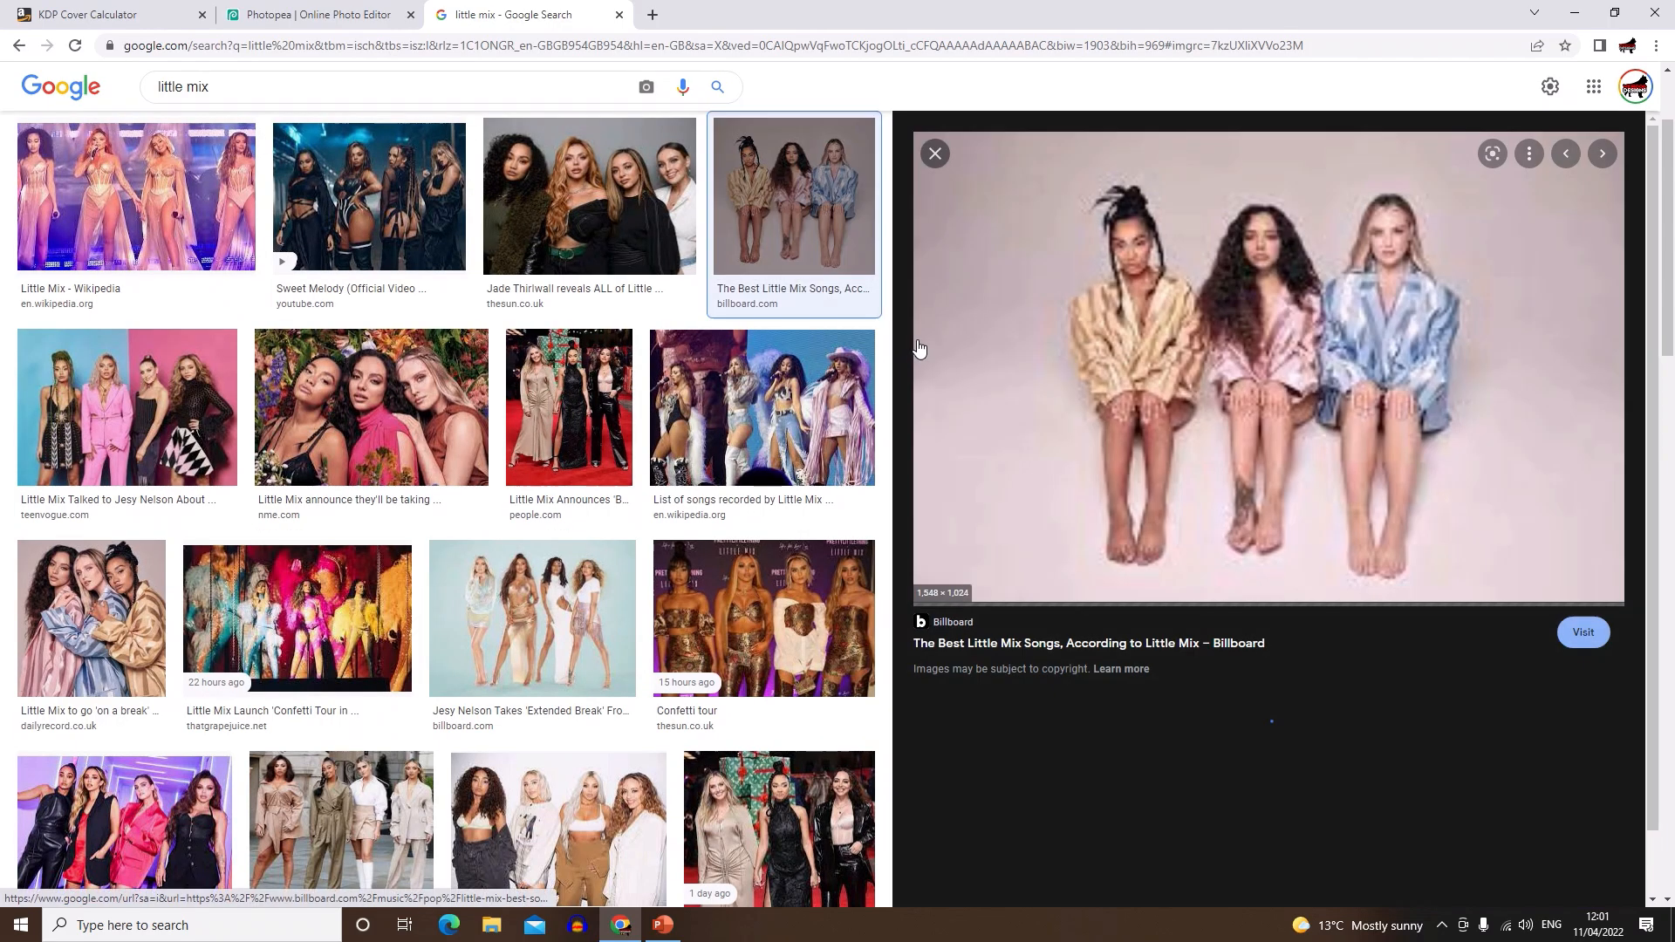
right_click(1268, 353)
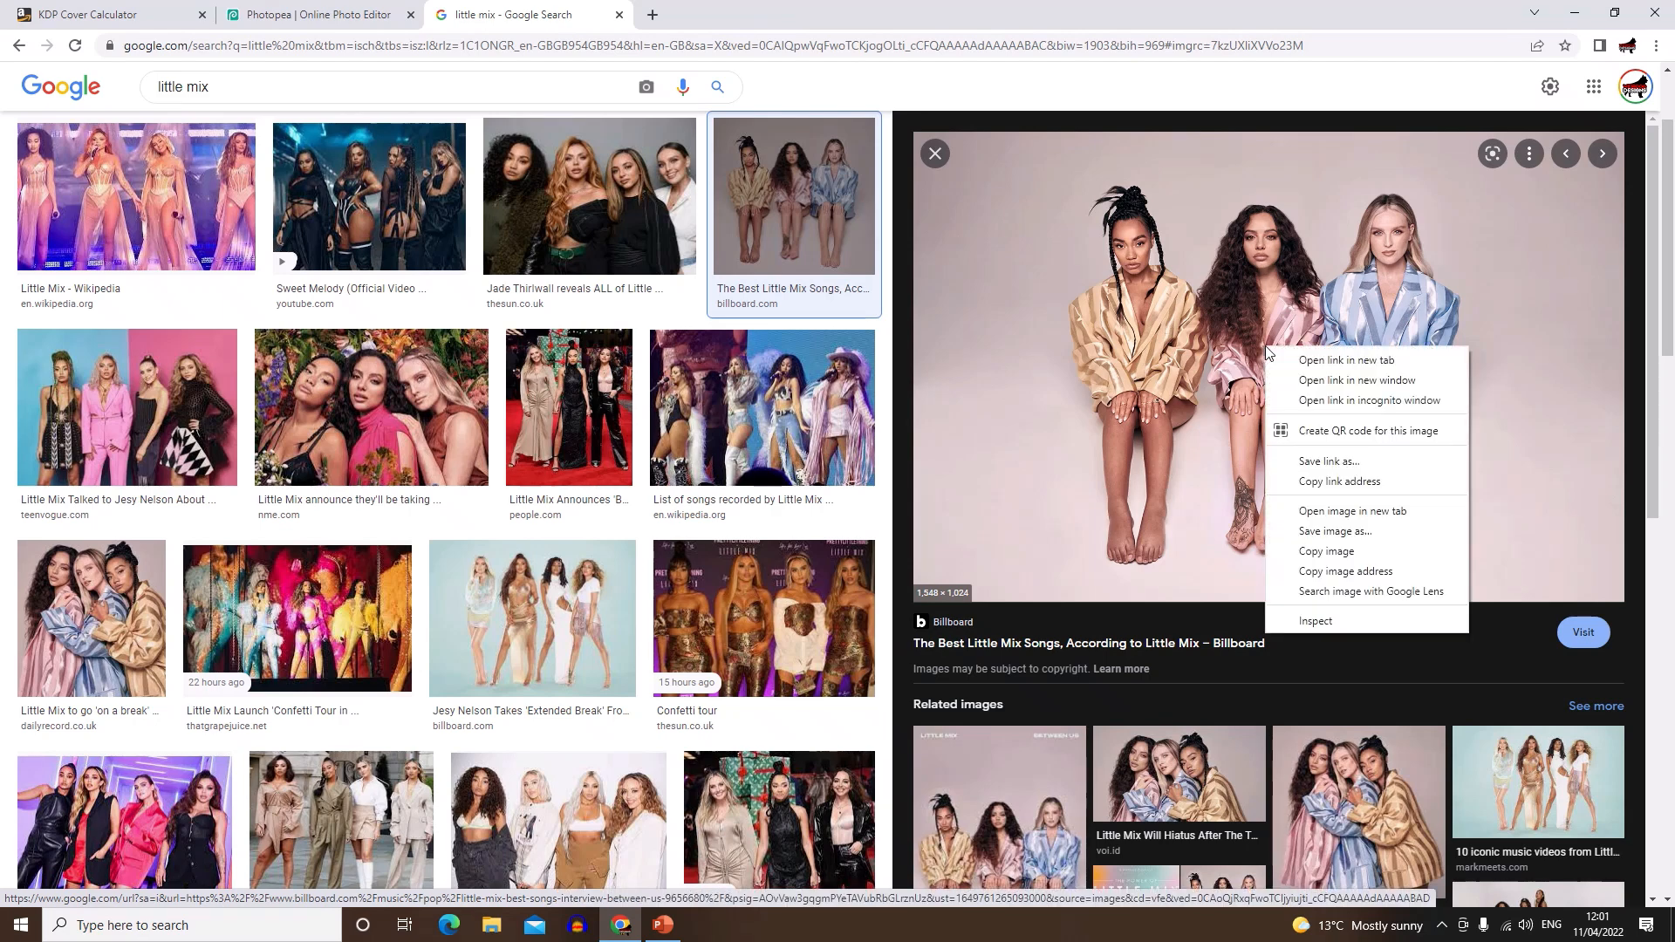
left_click(1339, 558)
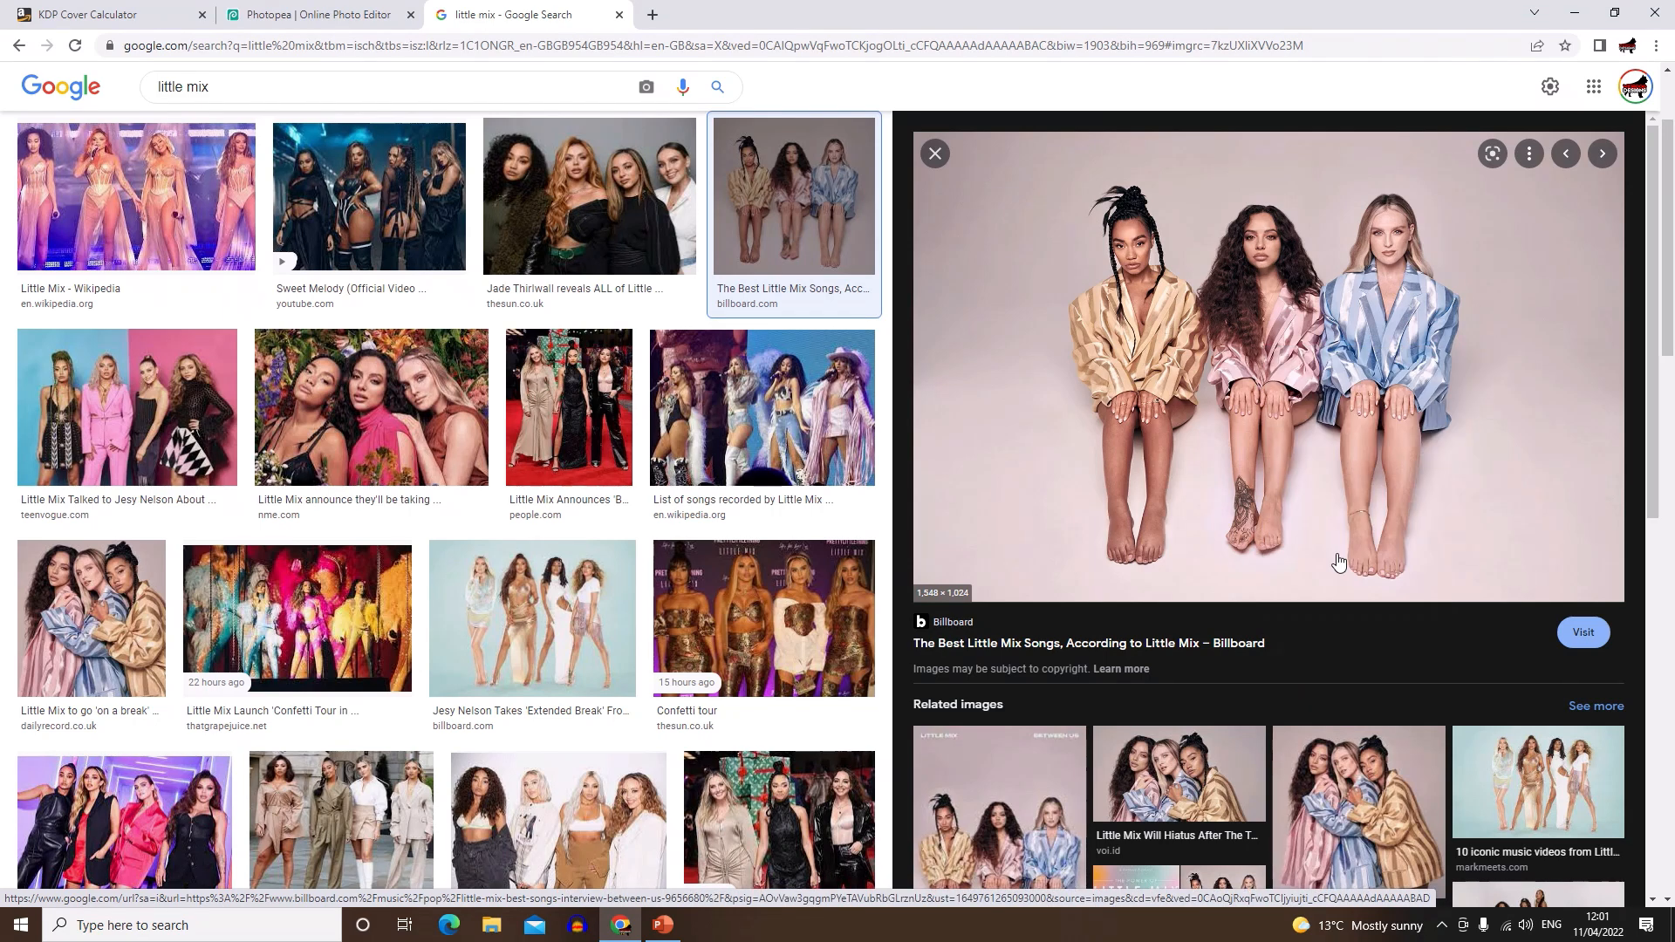
Step: Switch to Photopea, paste the copied photo and move it so the three women are centred on the canvas
left_click(337, 15)
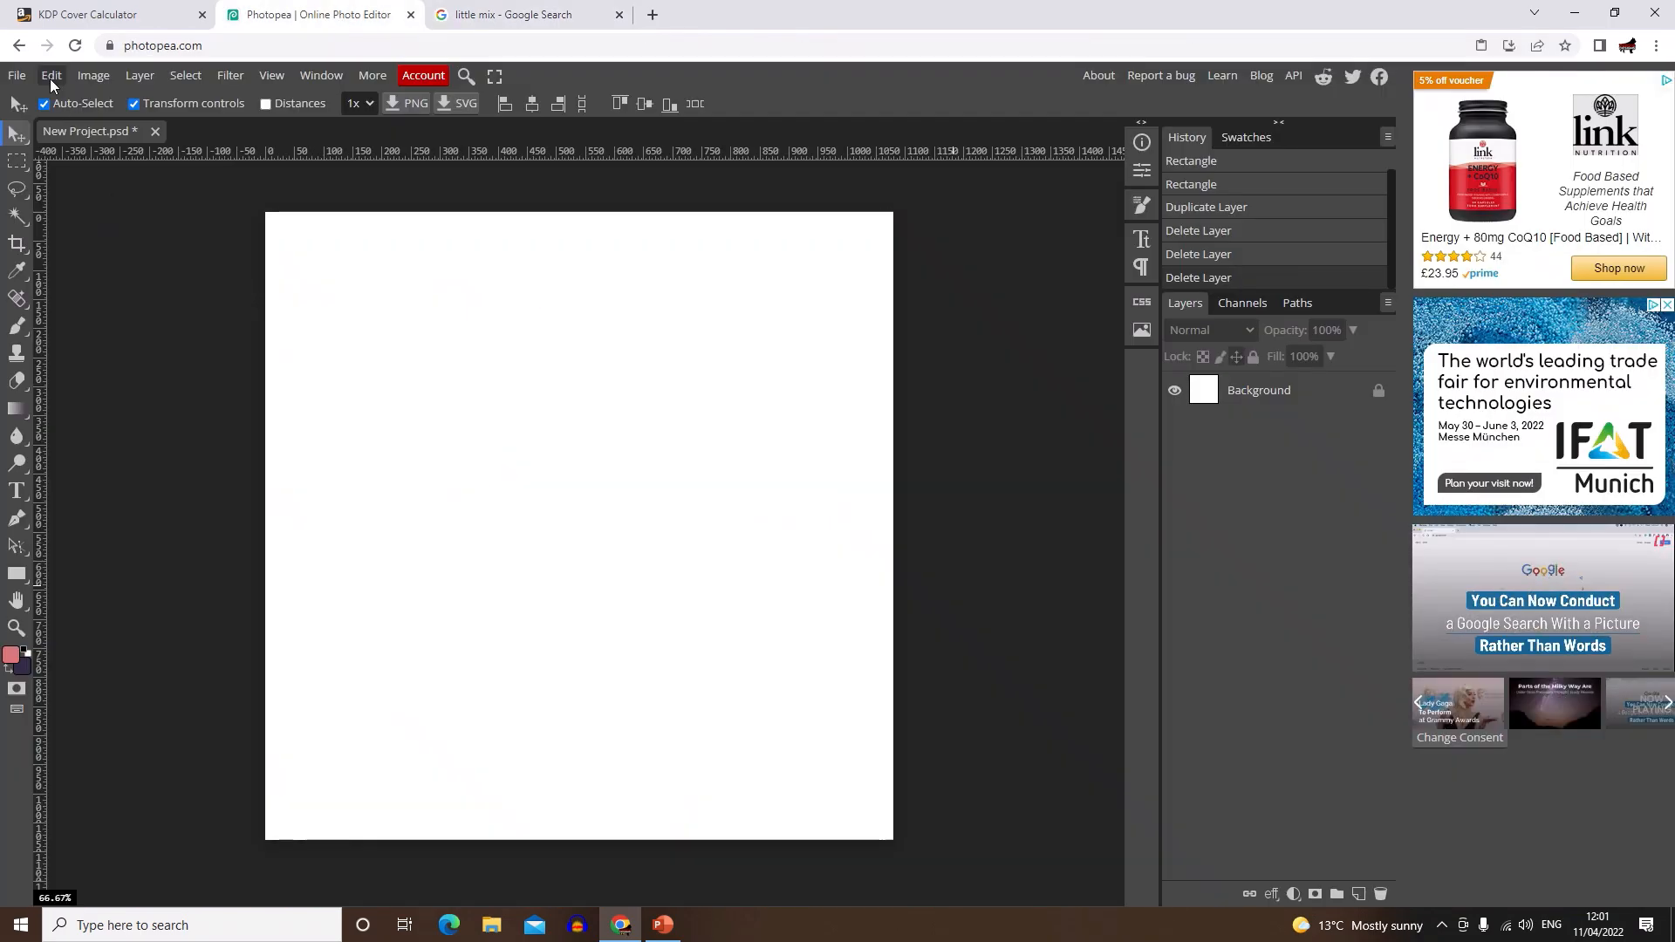
left_click(50, 76)
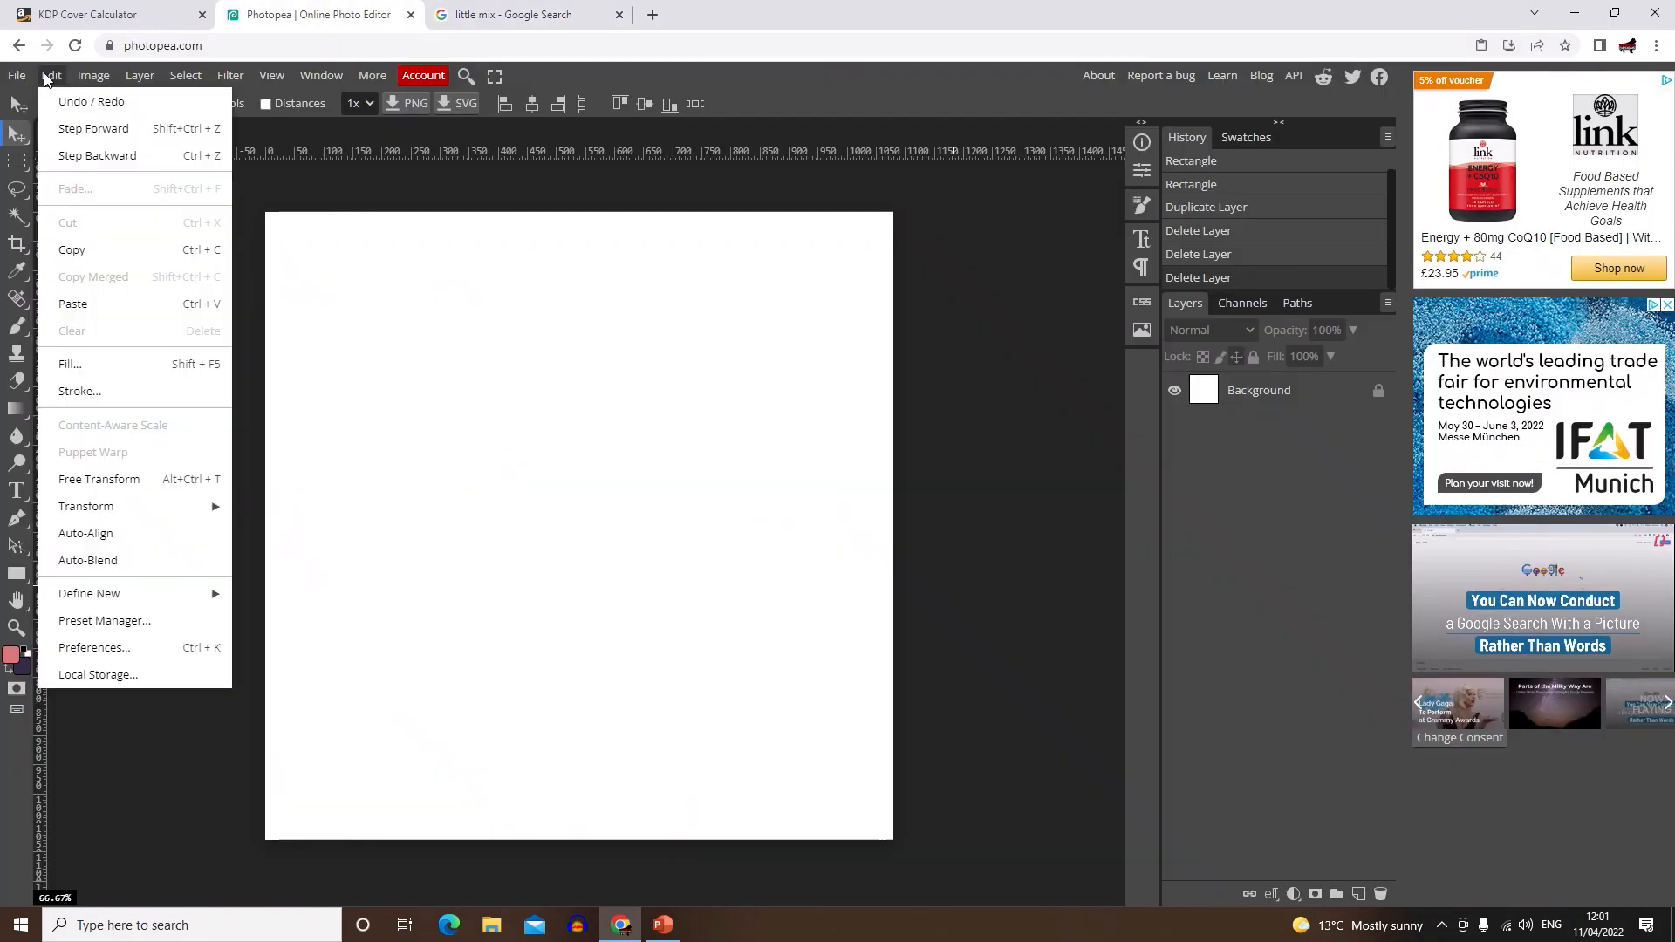
left_click(116, 305)
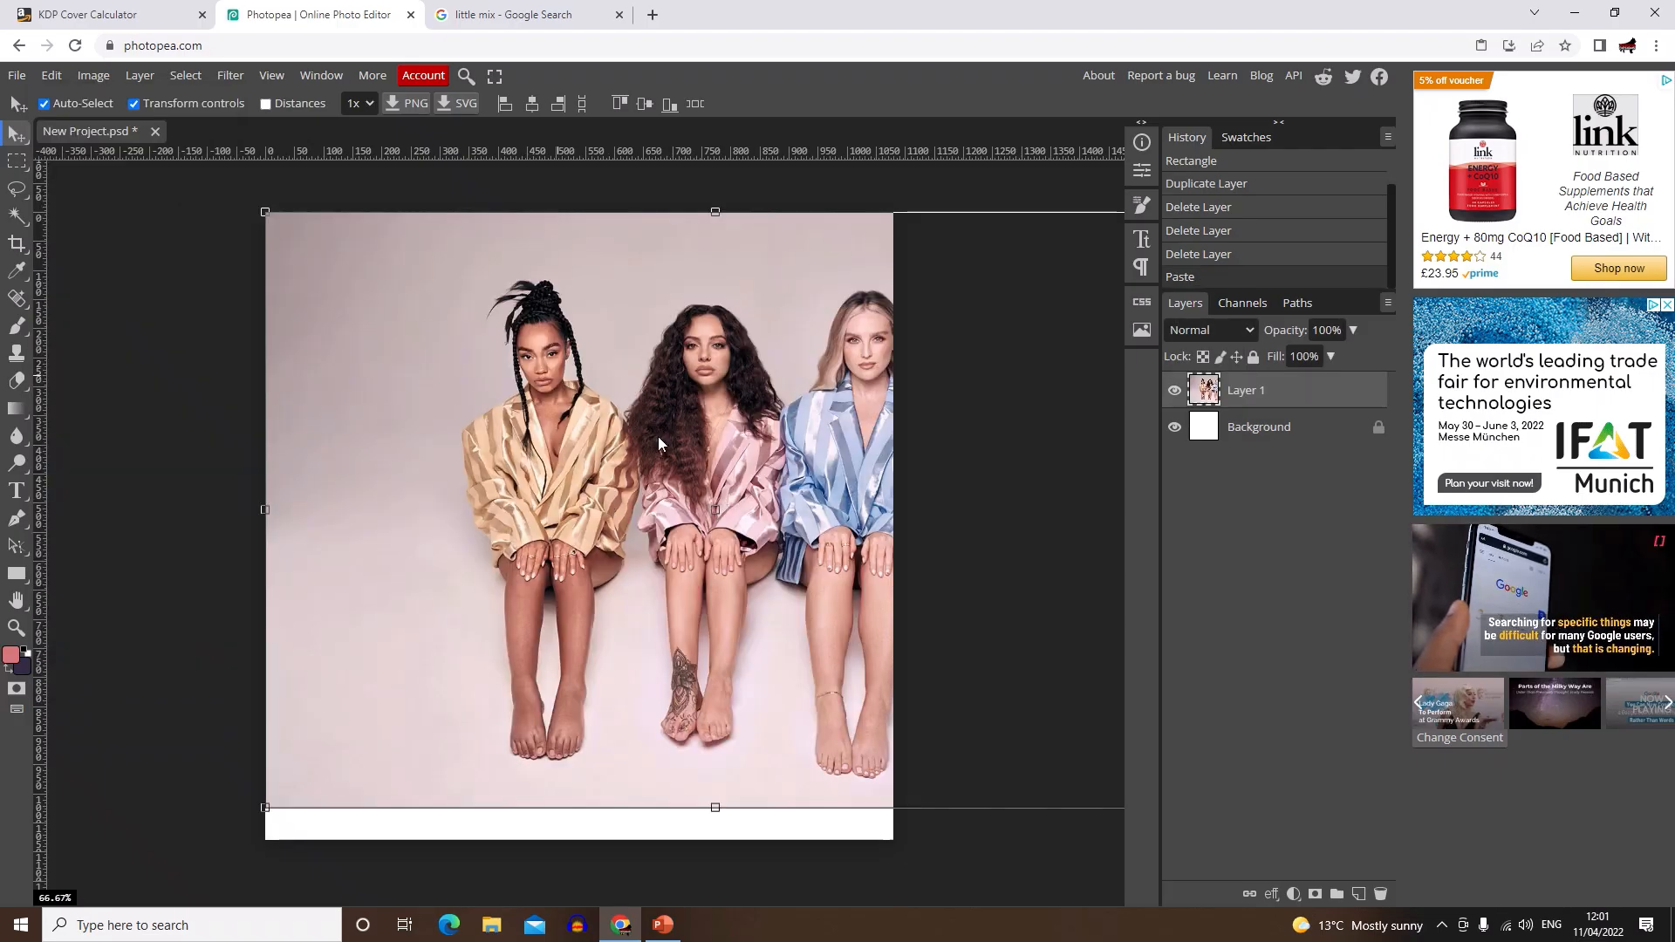
left_click_drag(735, 454, 615, 428)
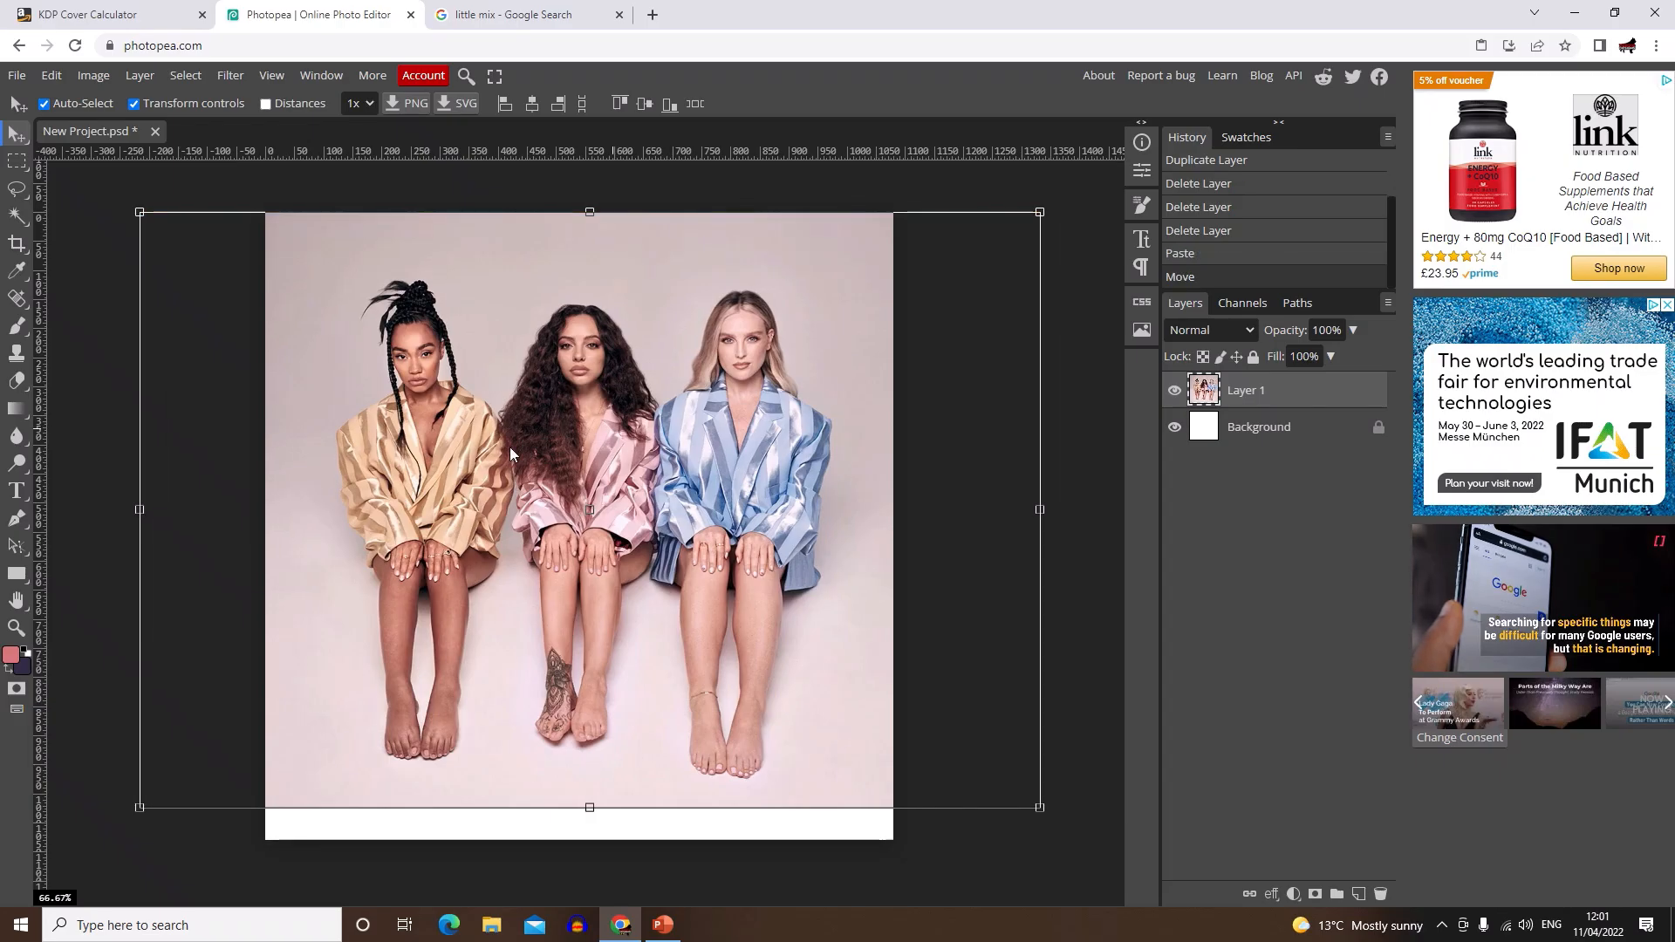
Step: Return to the Google results and save the Billboard photo to the Downloads folder as a WEBP file
left_click(472, 9)
right_click(1217, 367)
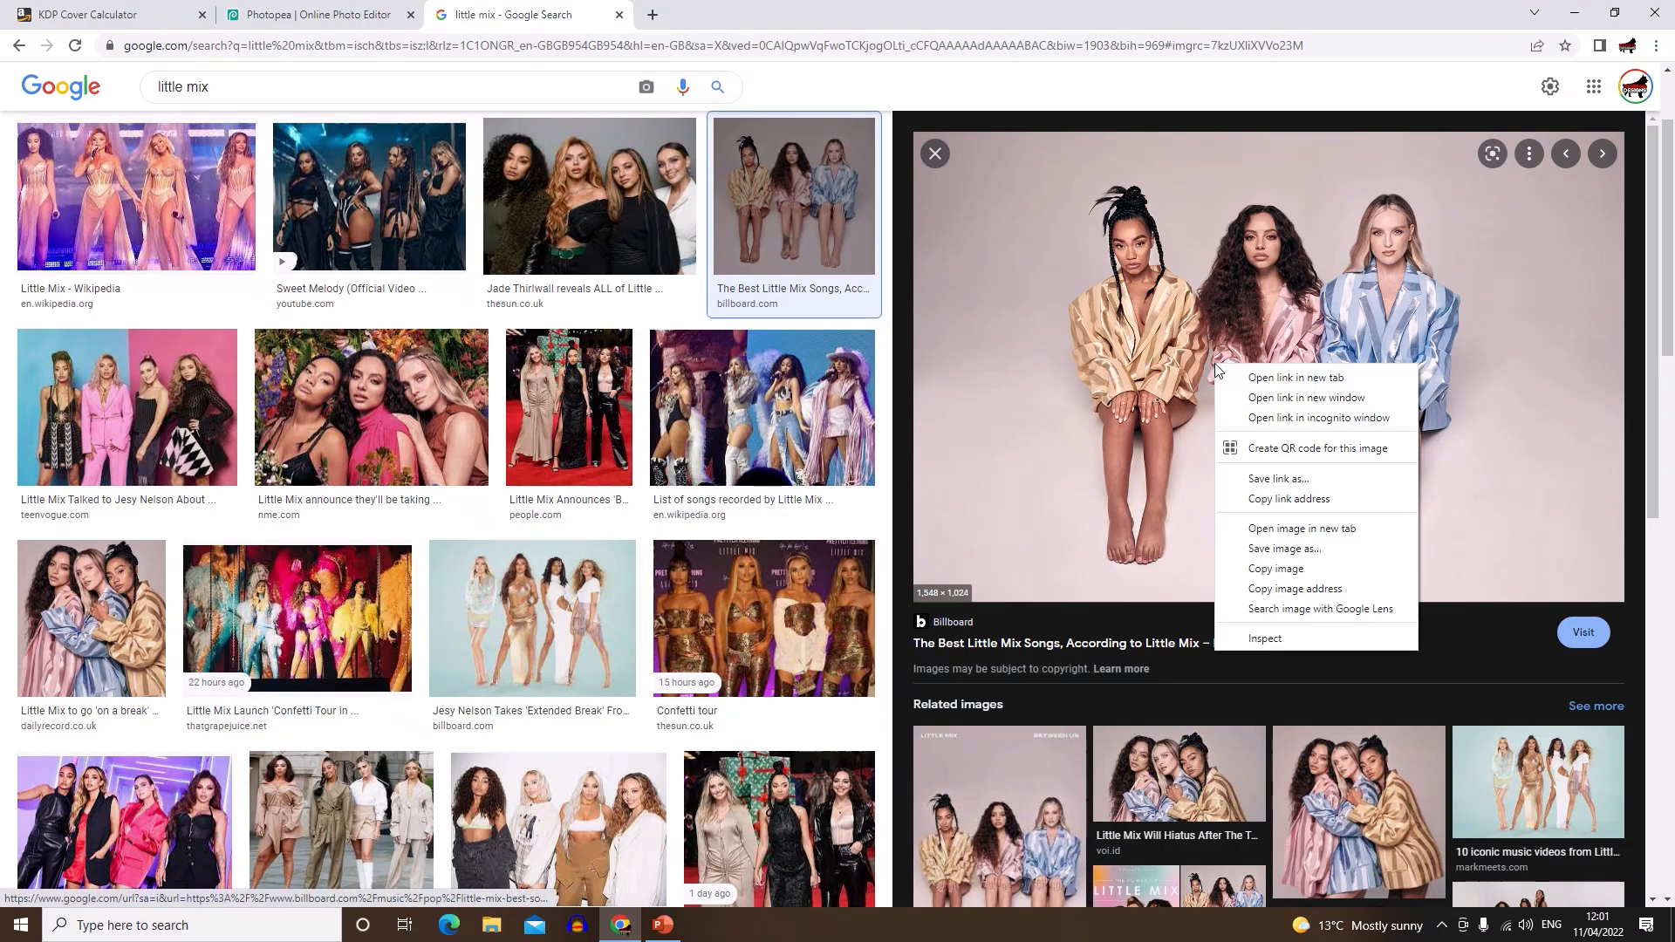
left_click(1283, 549)
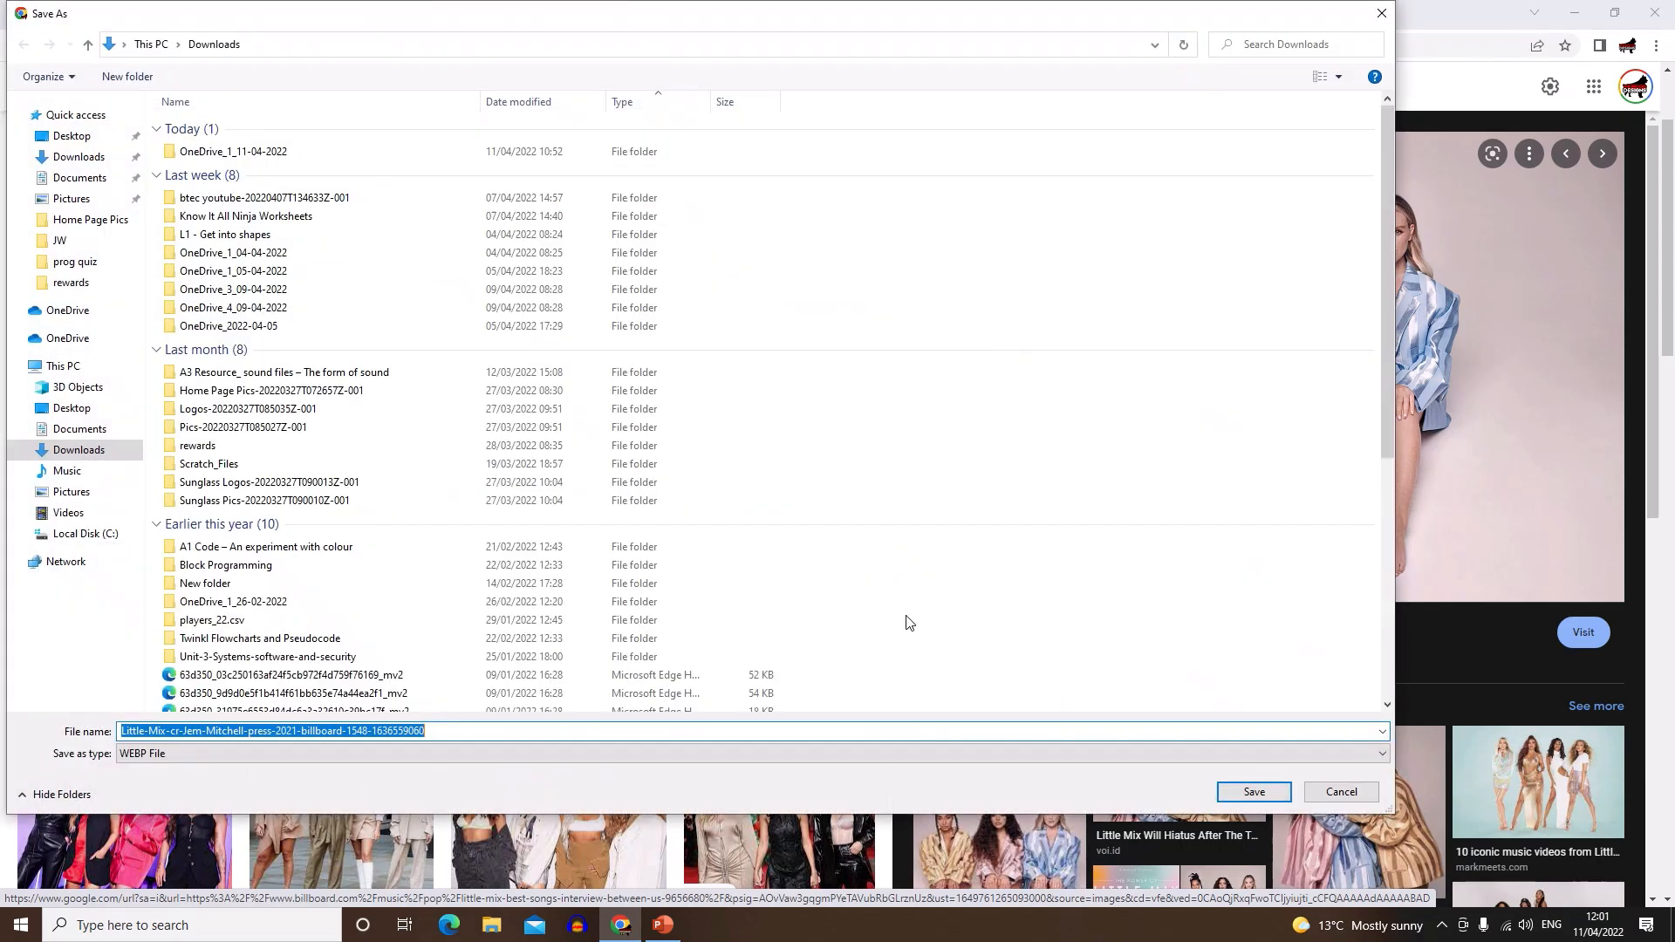
left_click(1250, 791)
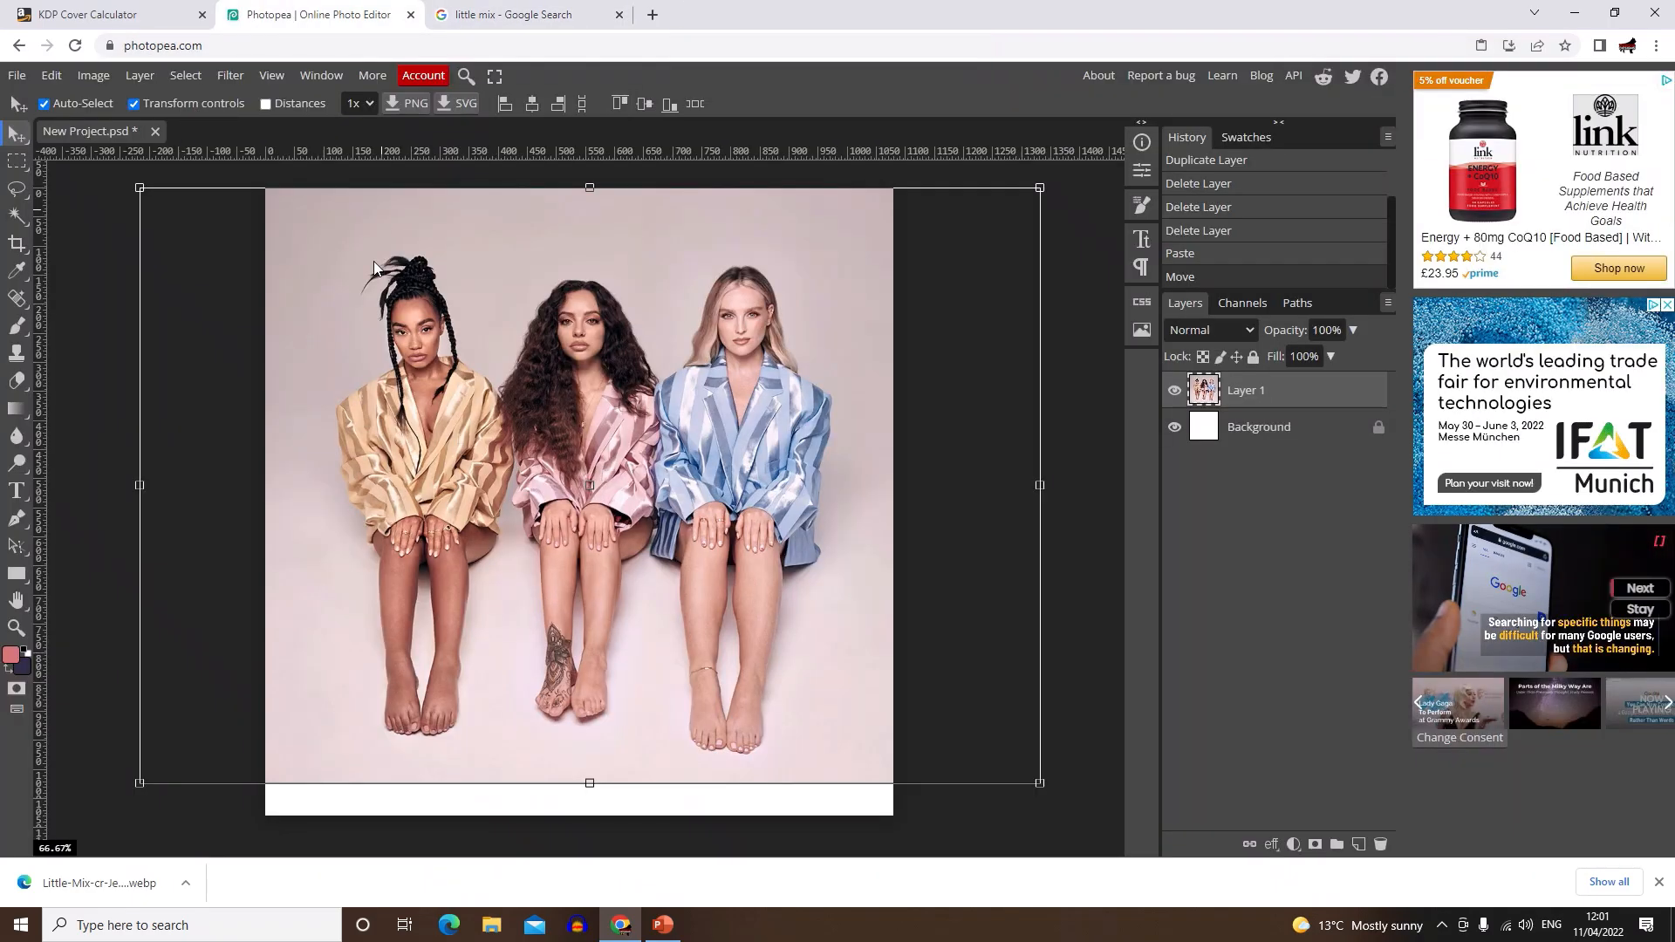
Step: Delete the pasted photo layer in Photopea, and open and close the Open & Place file chooser
key("Delete")
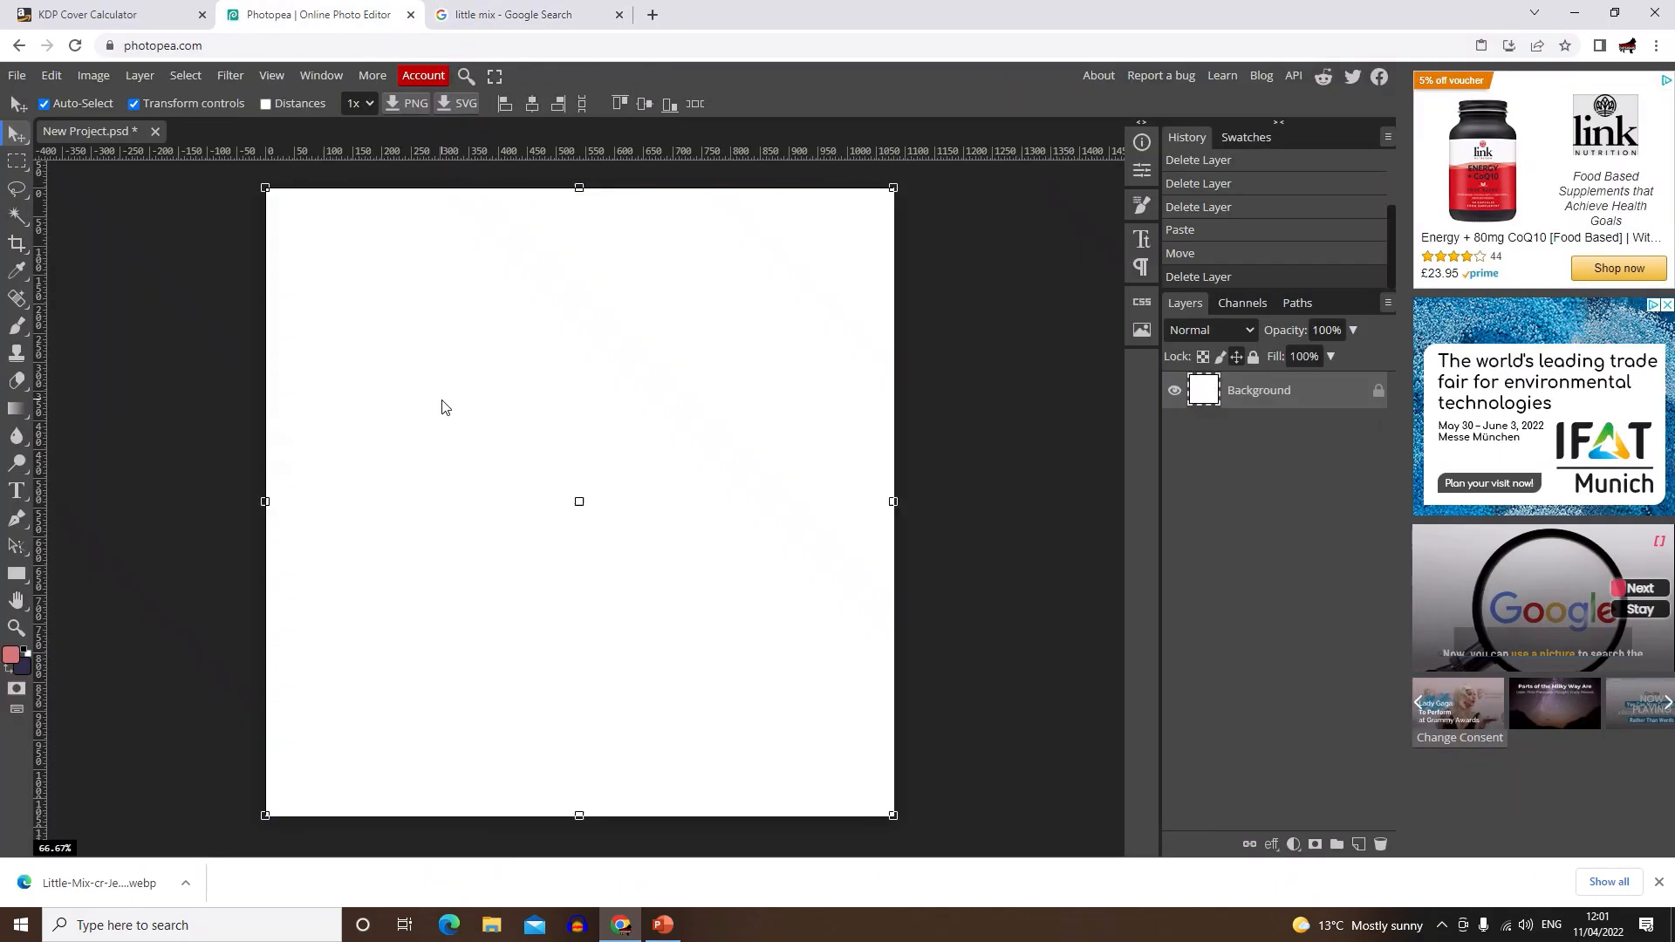
left_click(7, 74)
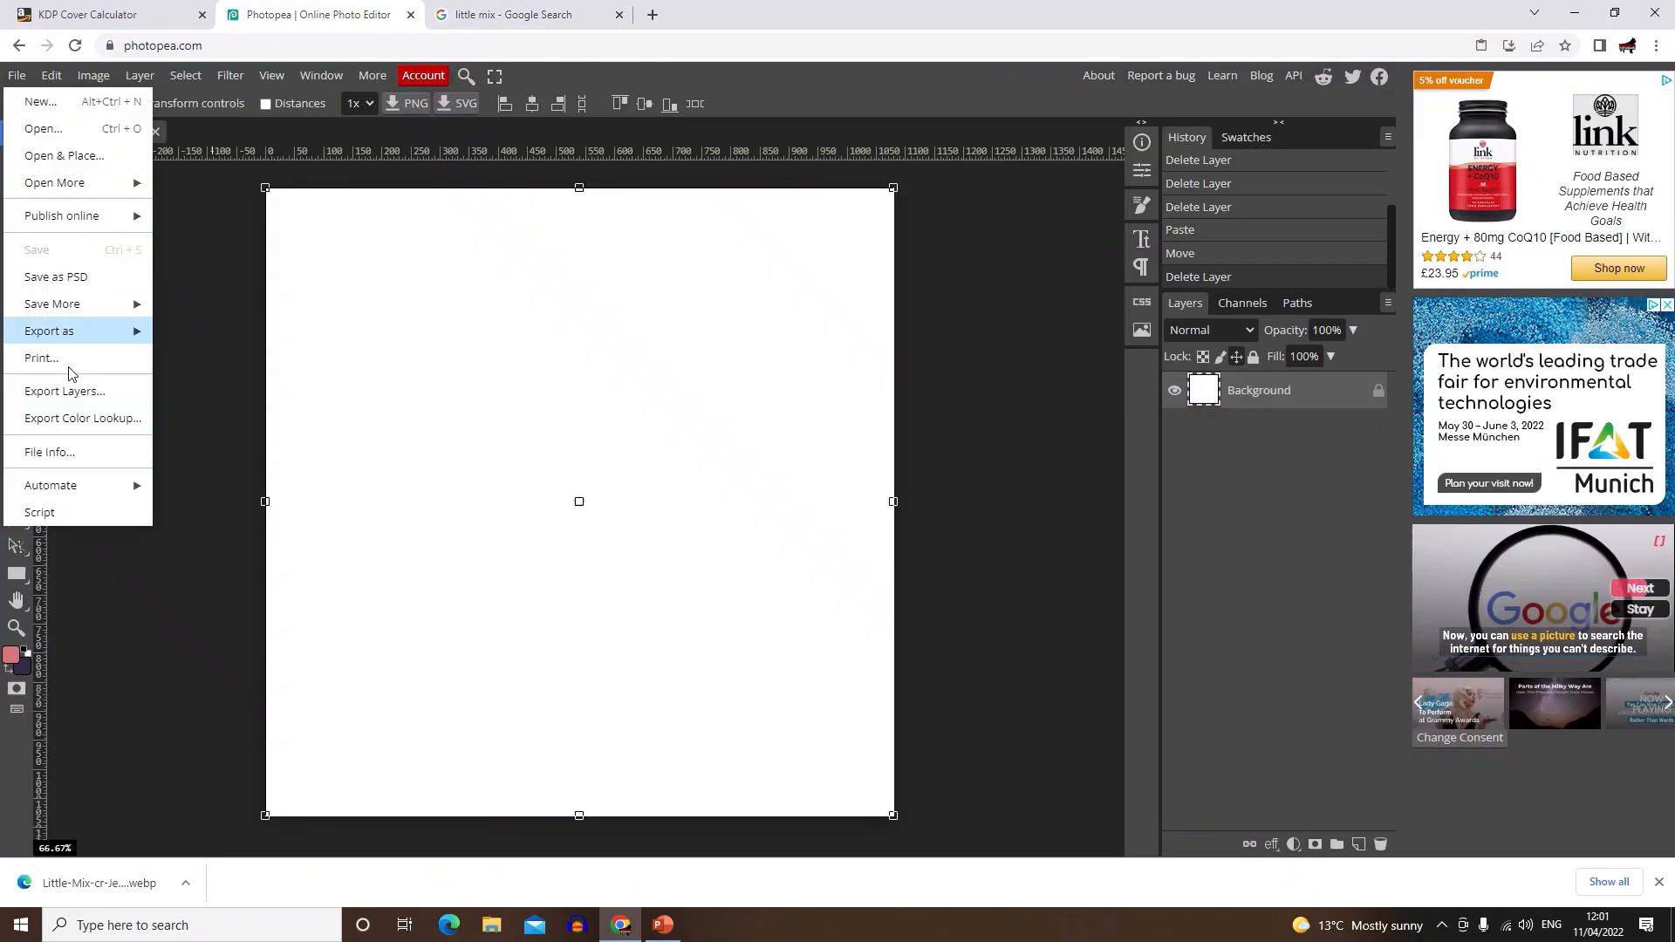
left_click(63, 157)
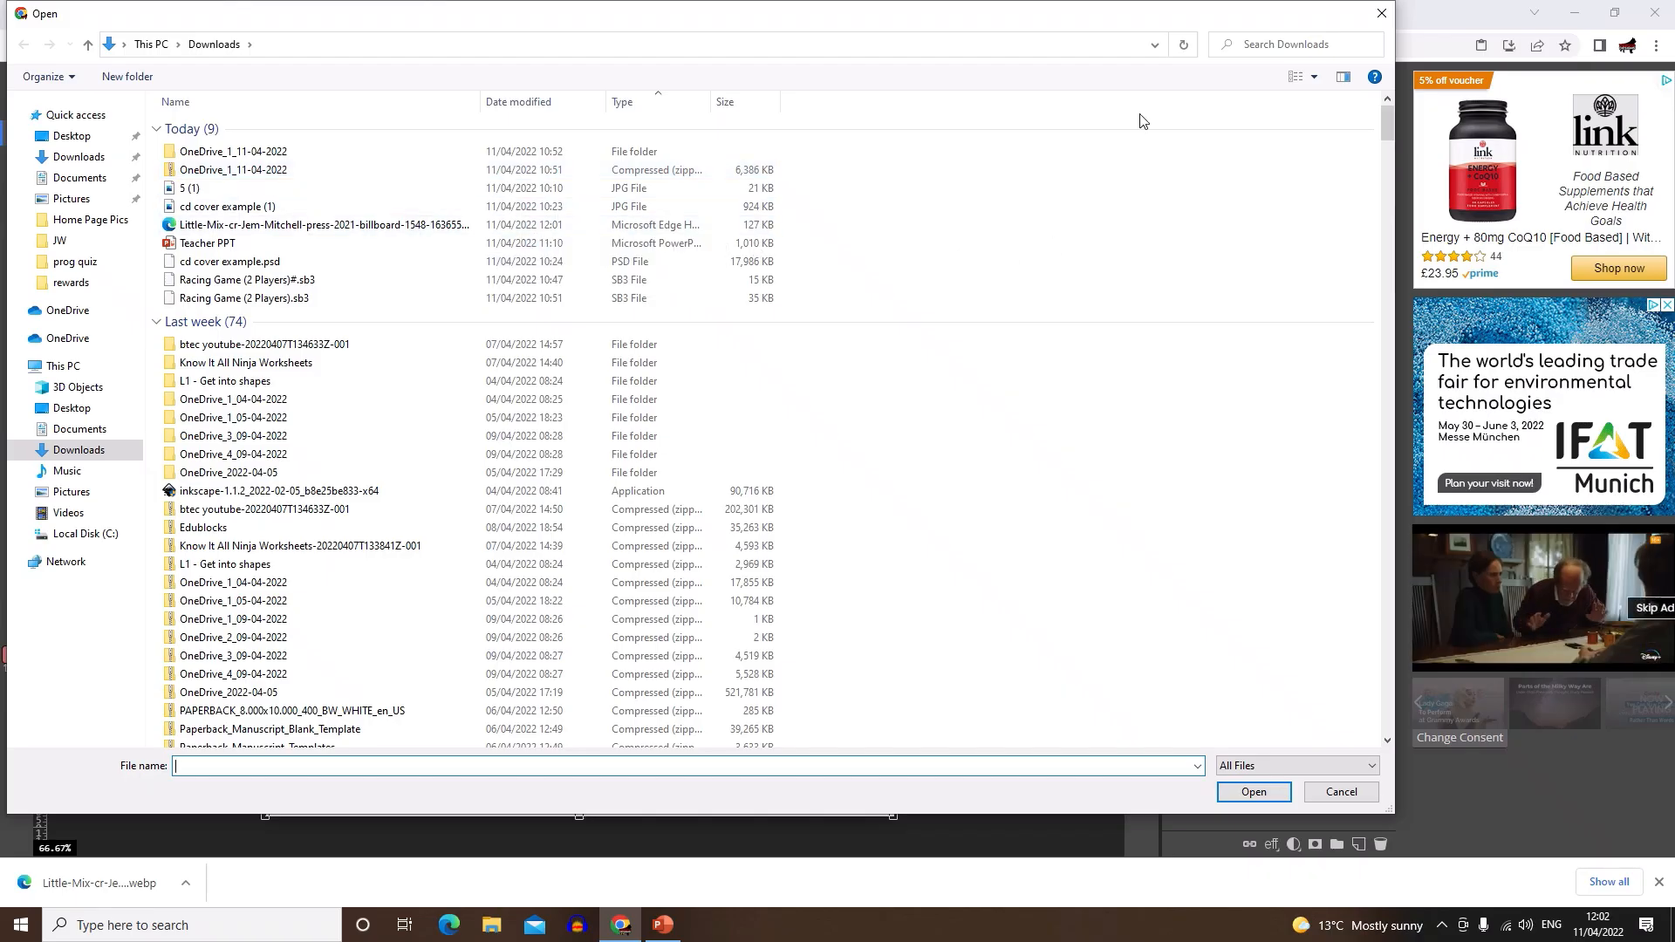
left_click(1380, 15)
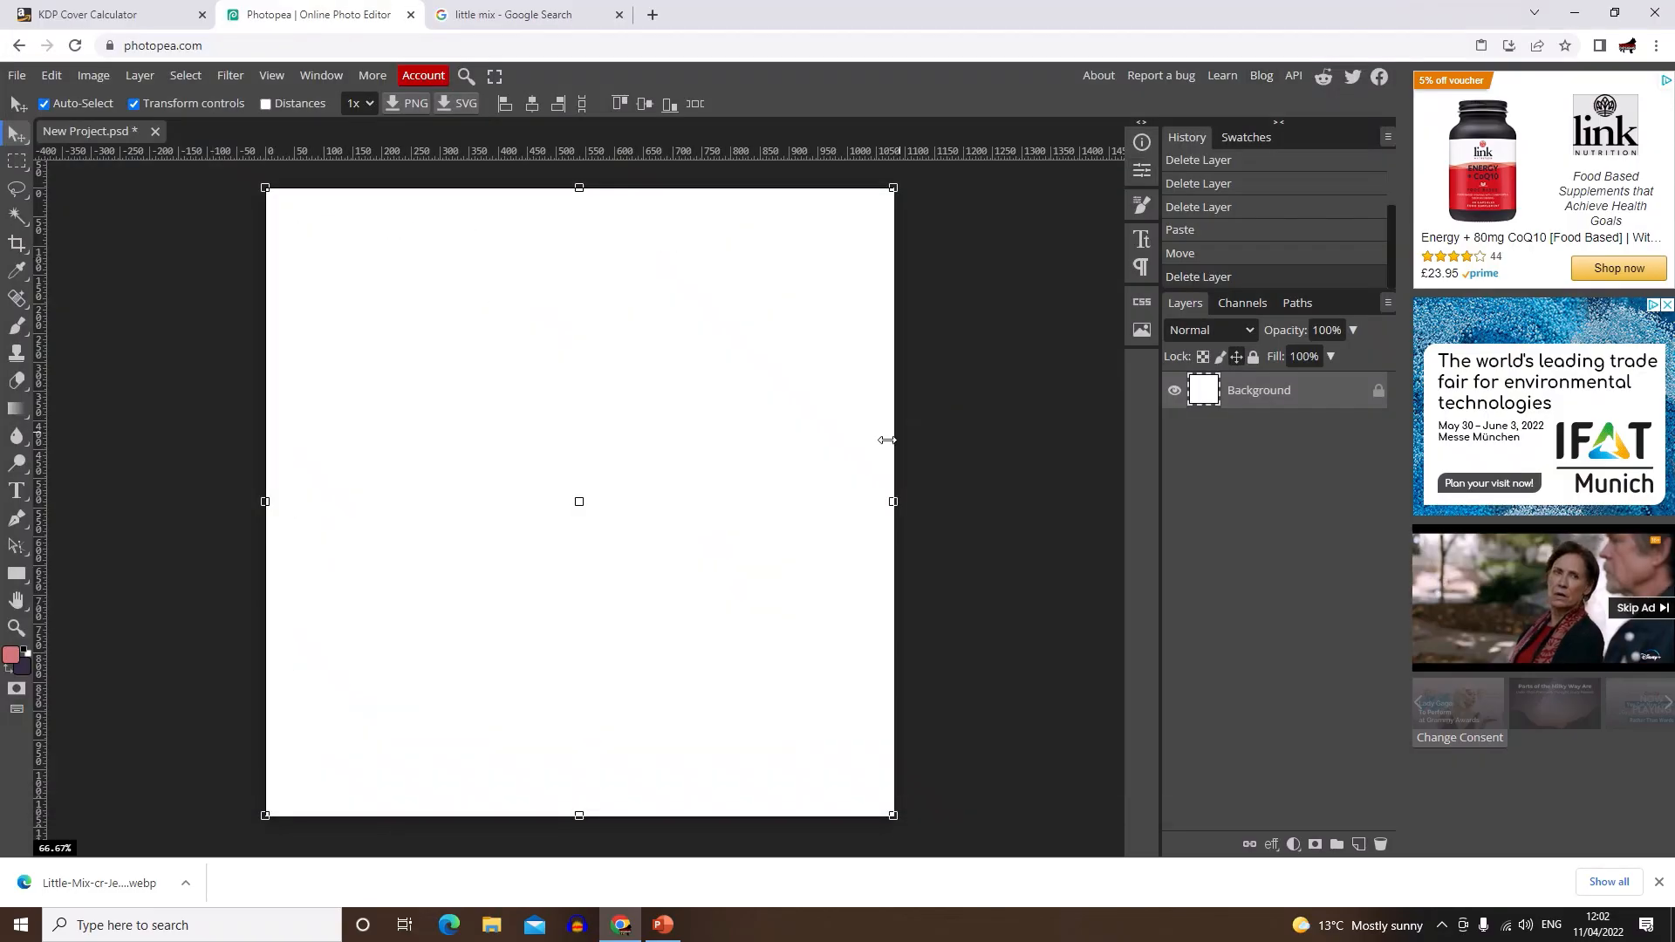
Step: Paste the copied photo onto the blank canvas and position it with the three women roughly centred
left_click(1053, 448)
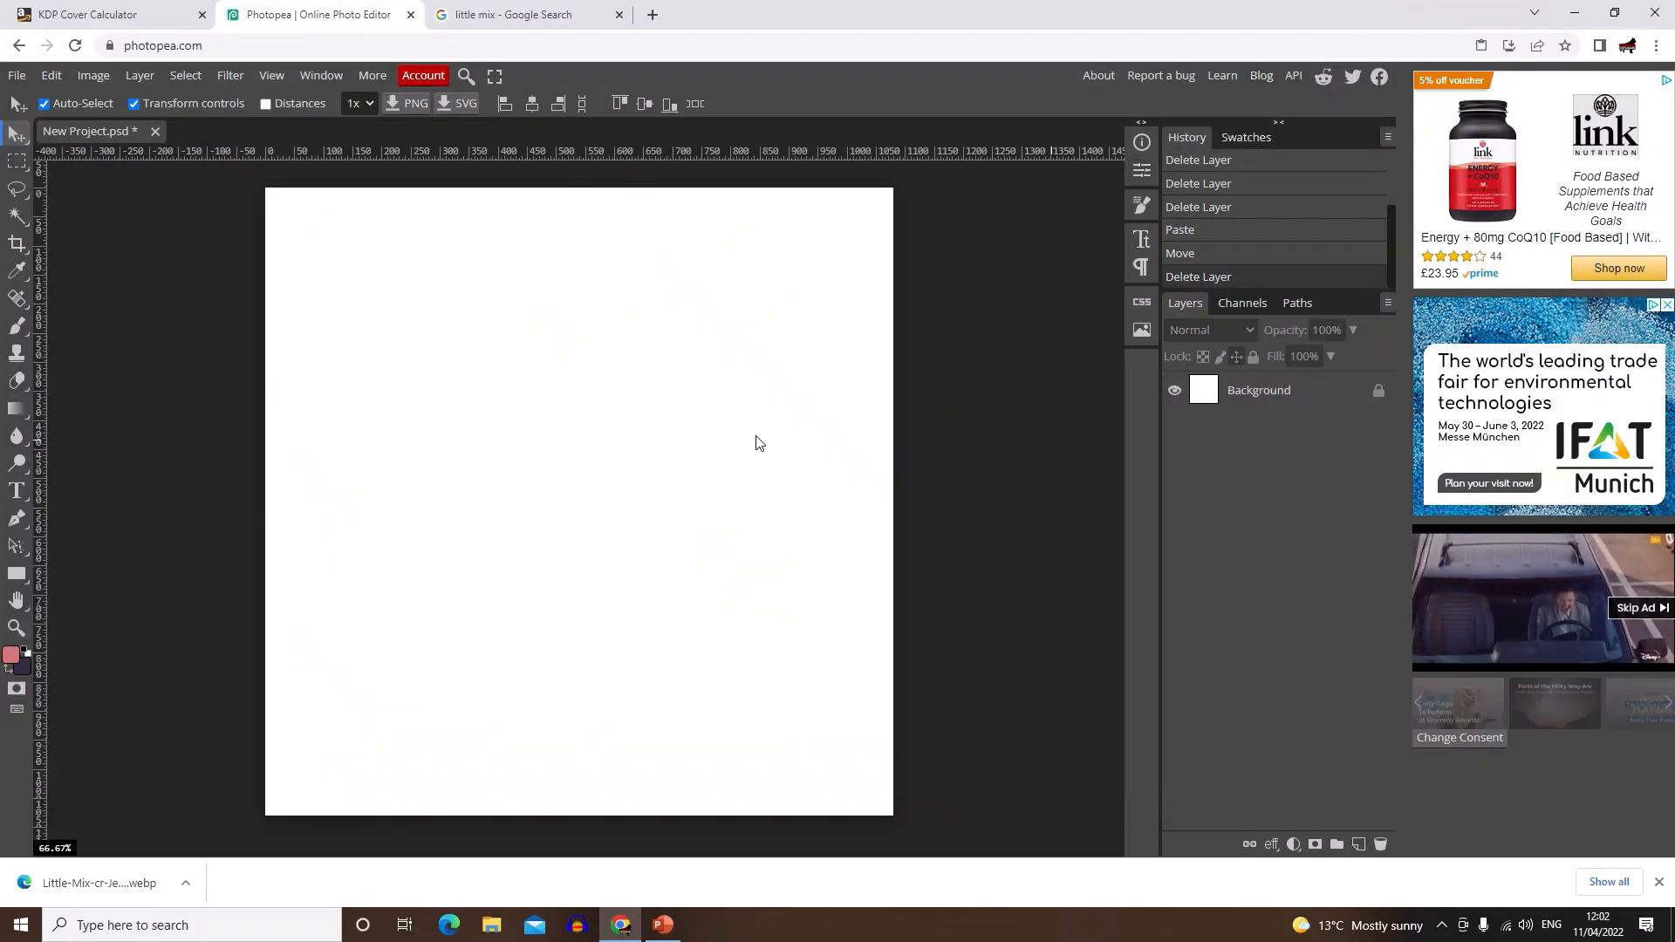
key("ctrl+v")
mouse_move(548, 421)
left_mouse_down()
mouse_move(490, 424)
mouse_move(537, 424)
left_mouse_up()
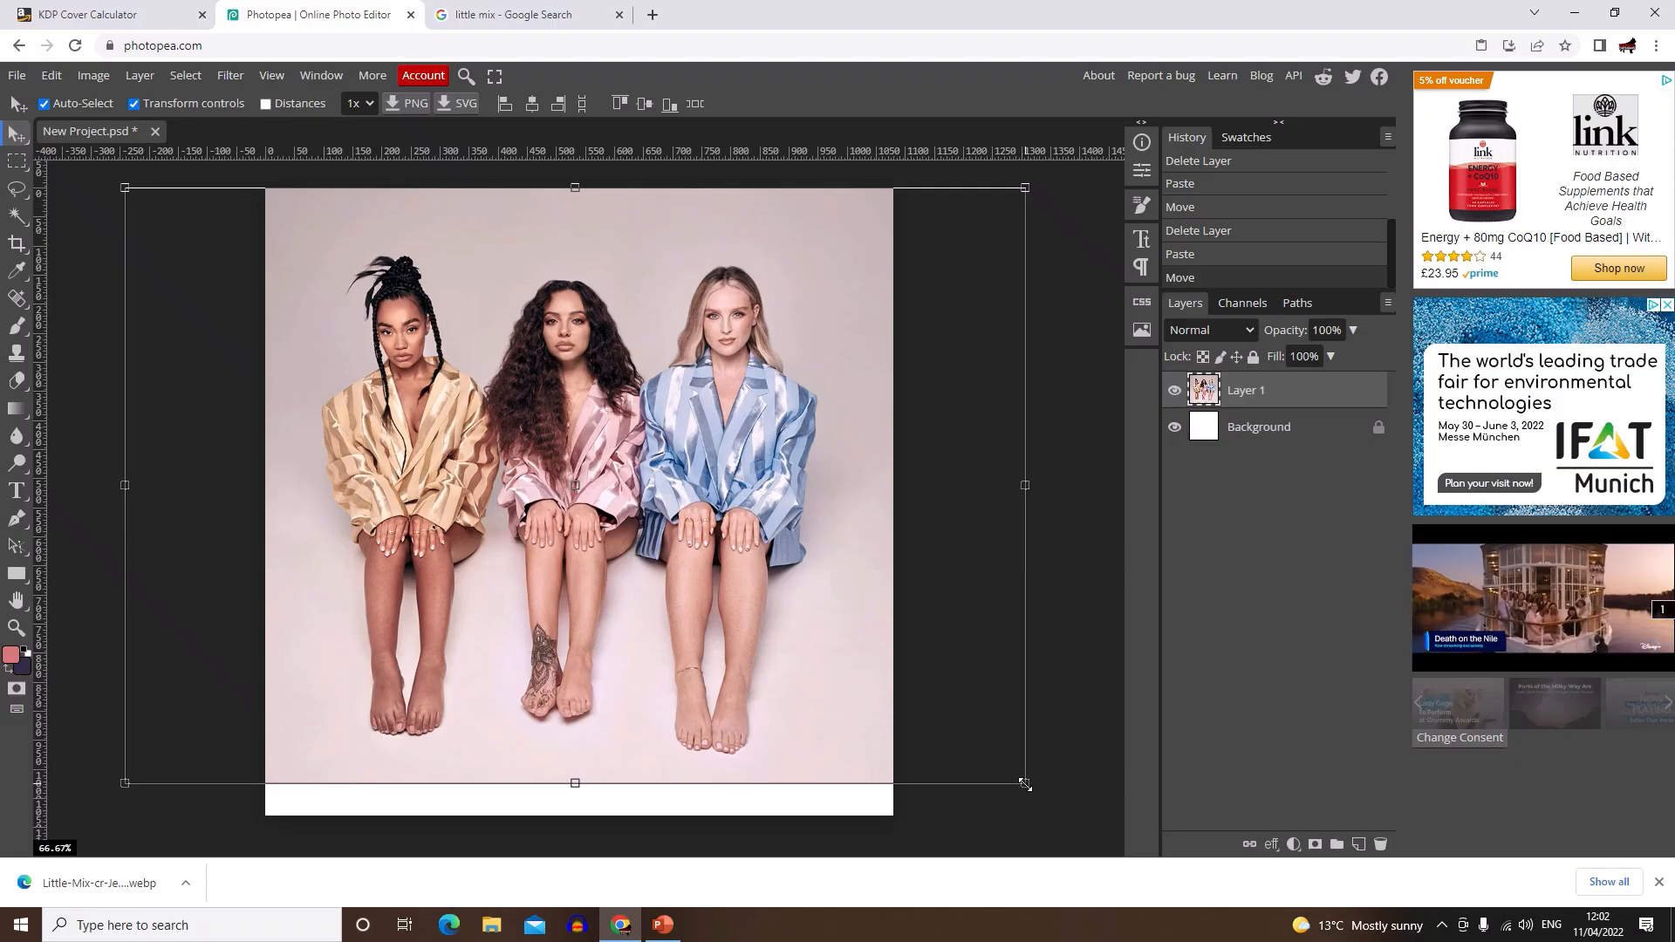
Step: Try resizing the photo freely to 89.60% width and 49.51% height, and proportionally to 106.07%
left_click_drag(1025, 785, 975, 746)
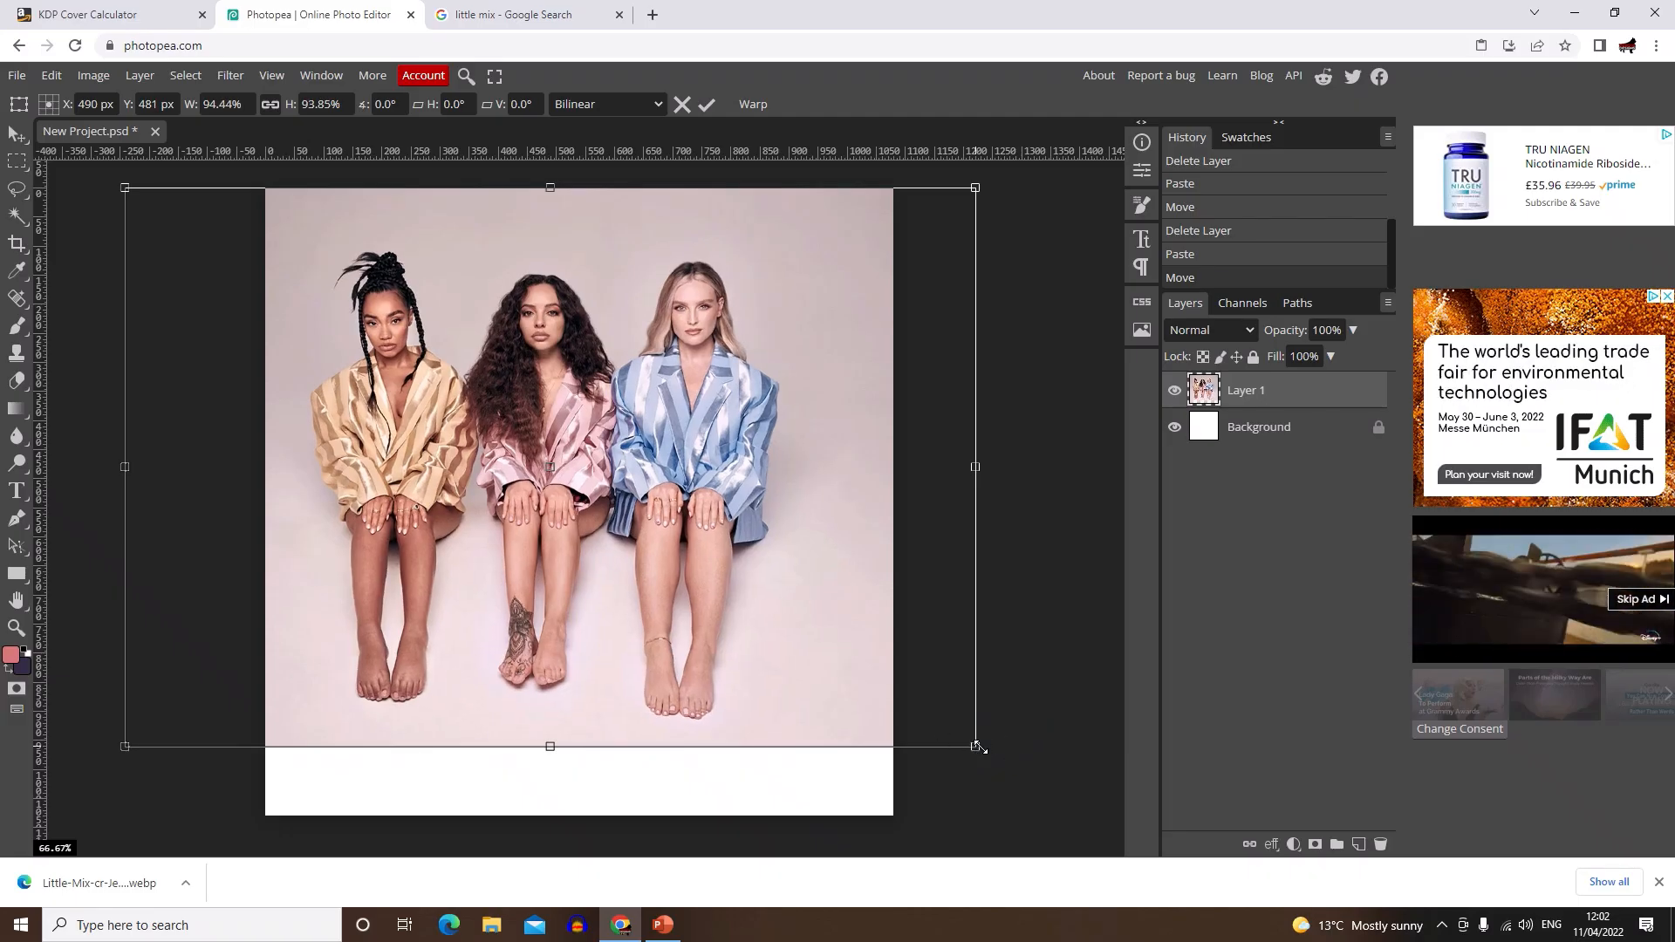
left_click_drag(976, 747, 931, 690)
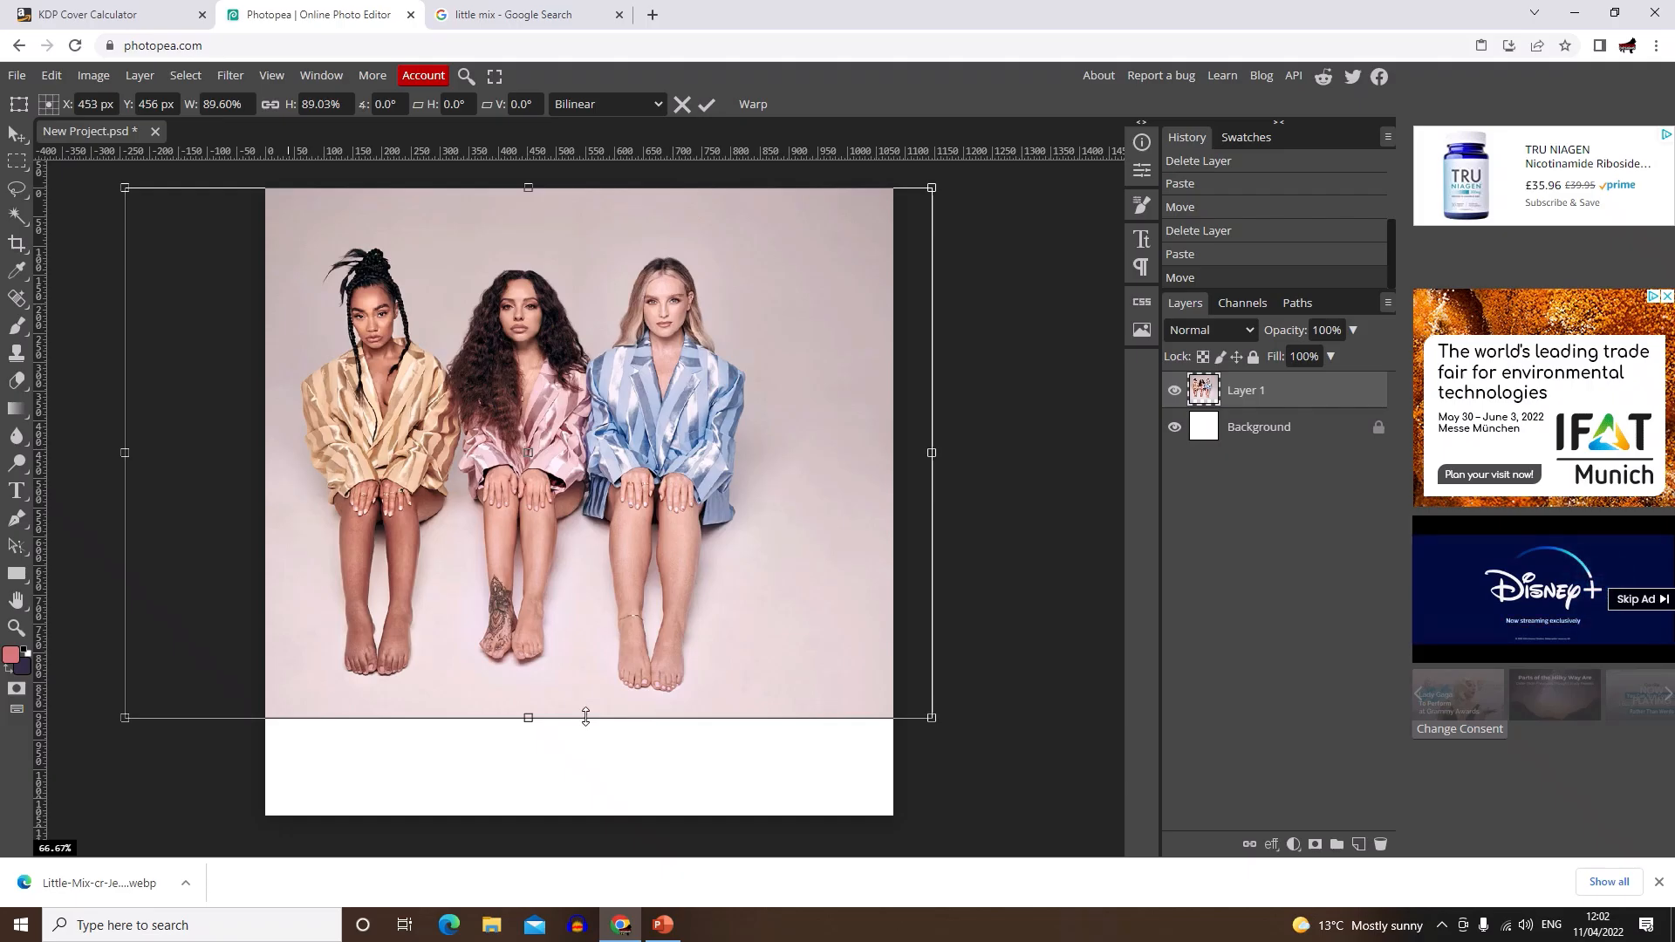
left_click_drag(527, 720, 532, 484)
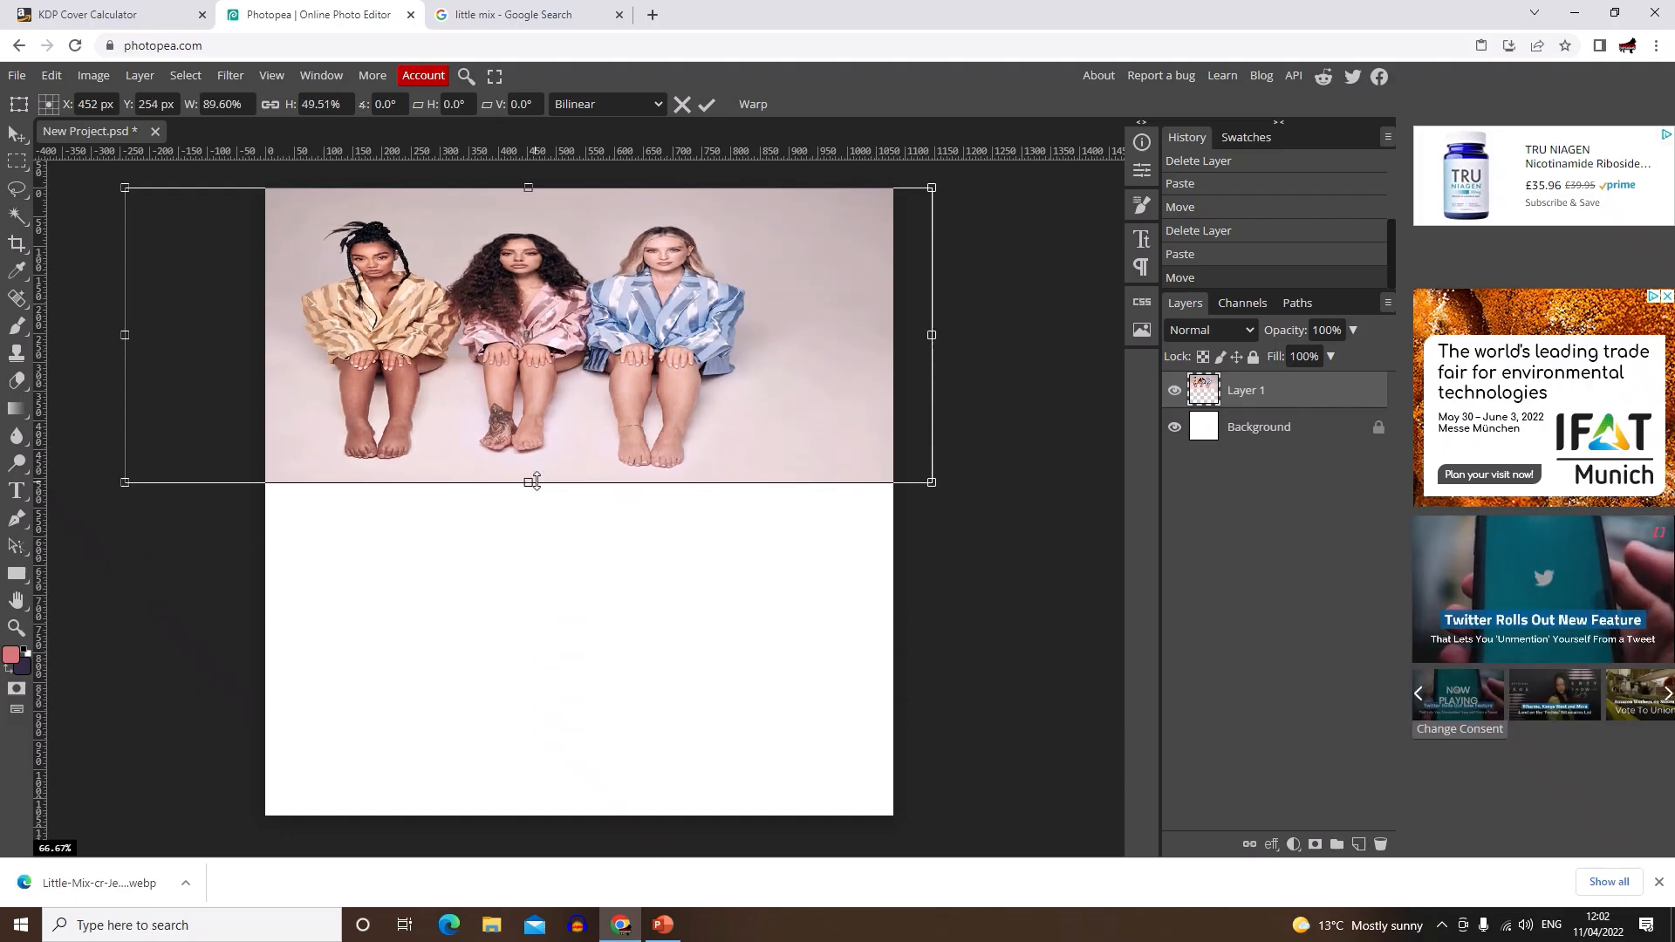
left_click(683, 104)
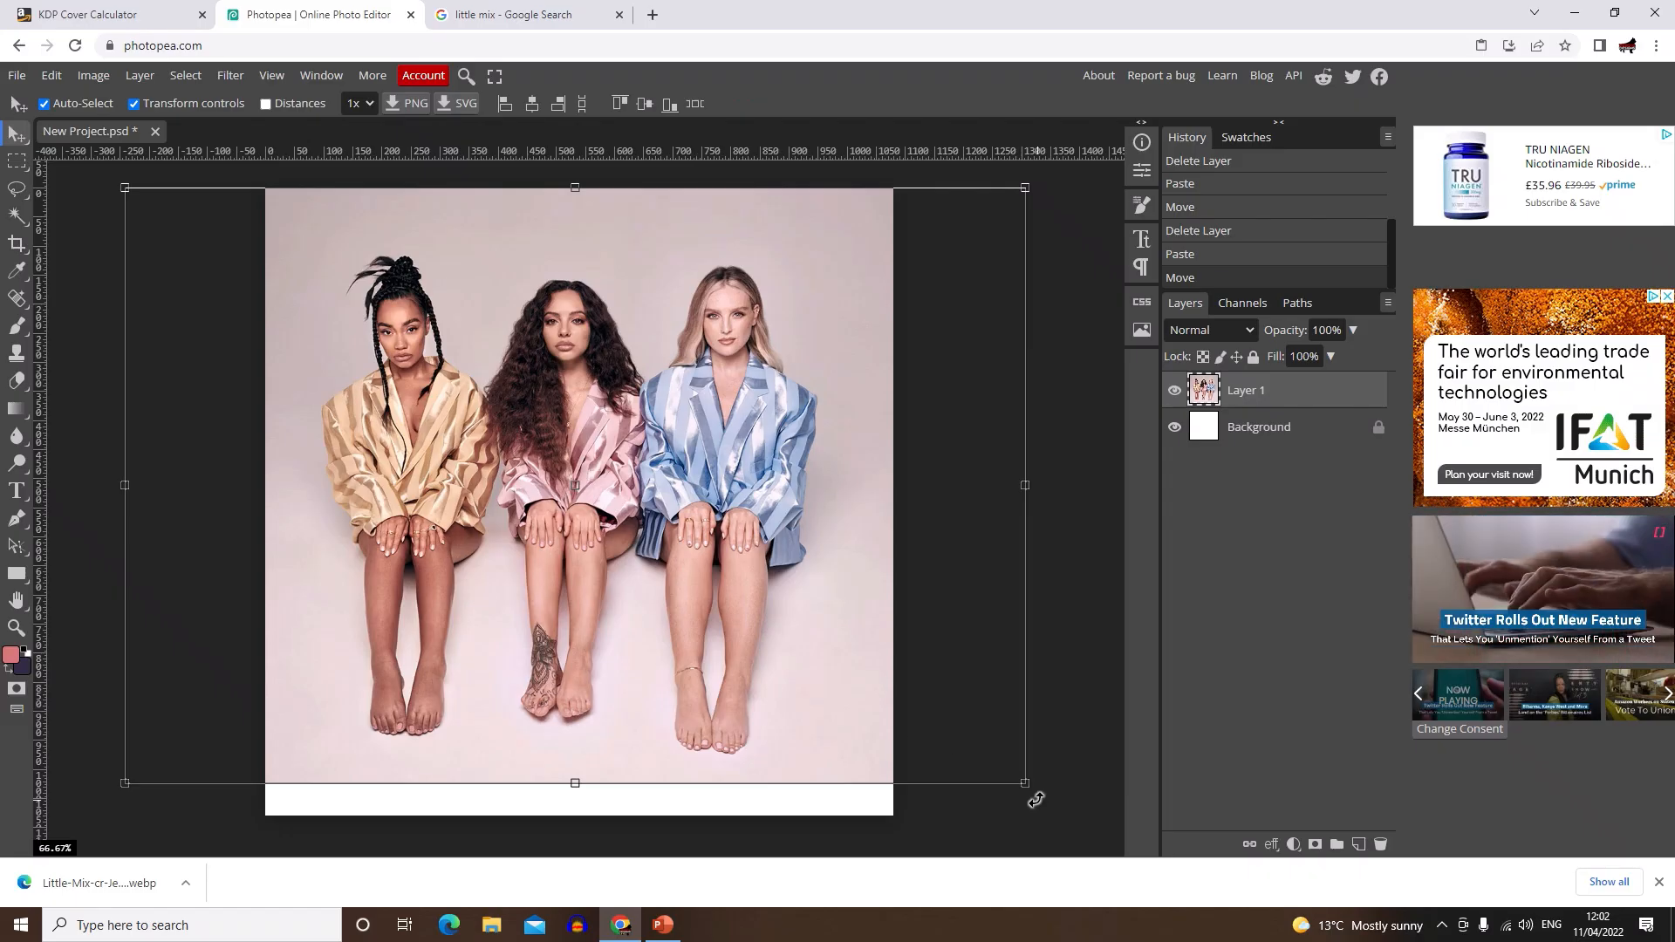
left_click_drag(1030, 784, 1080, 797)
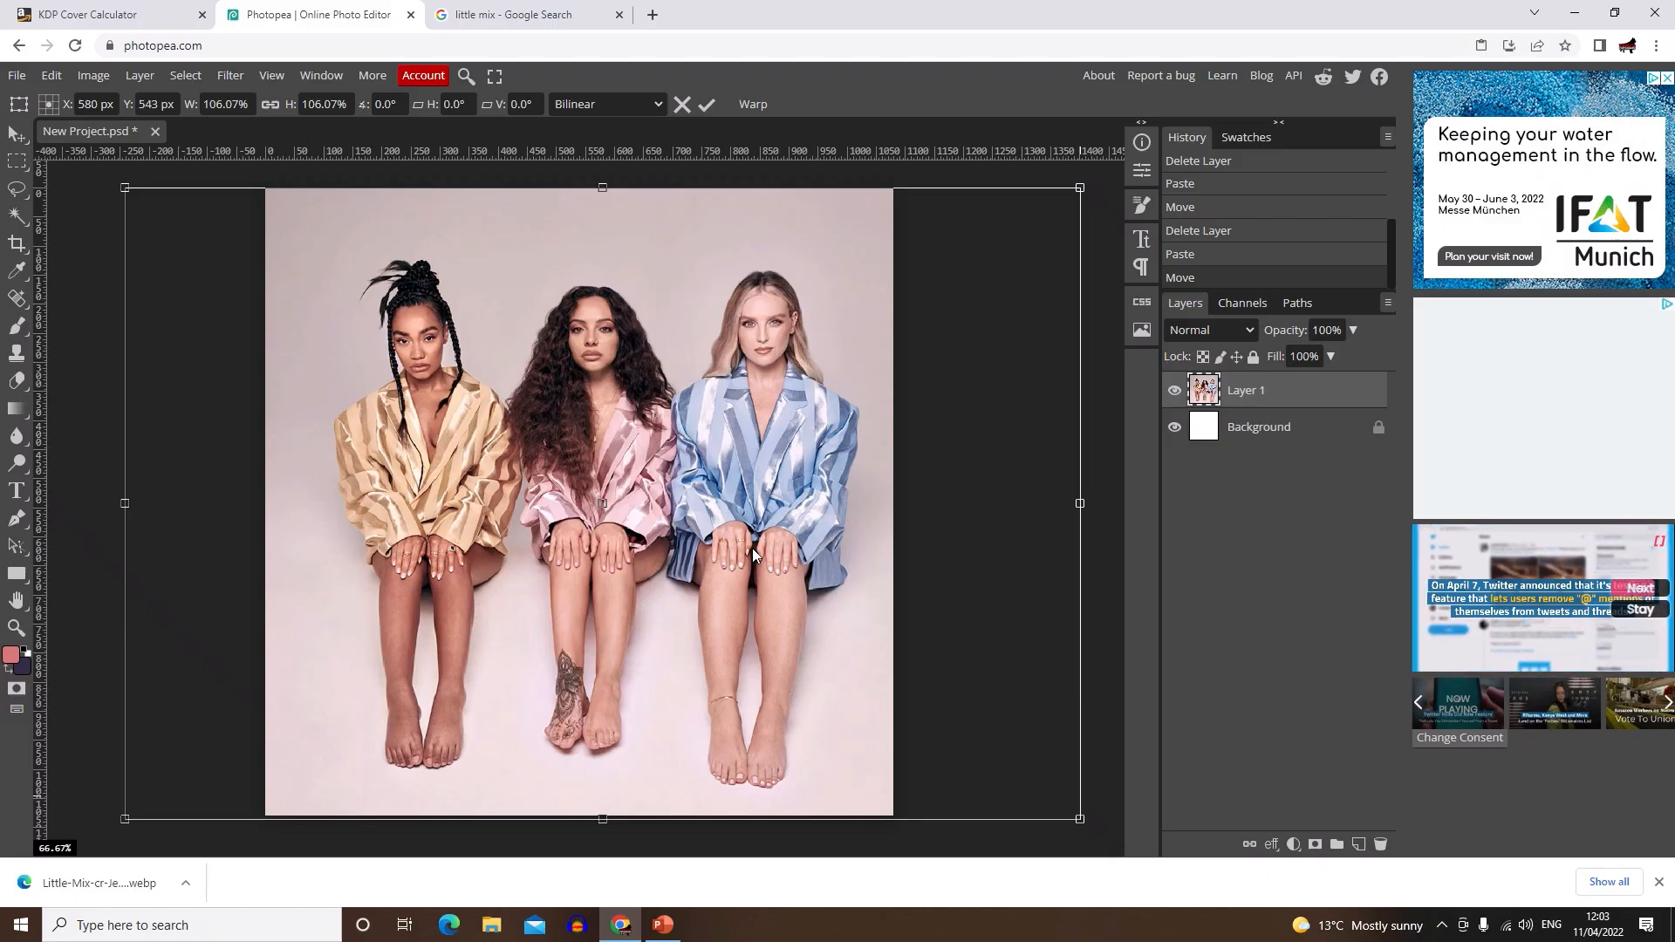
key("Escape")
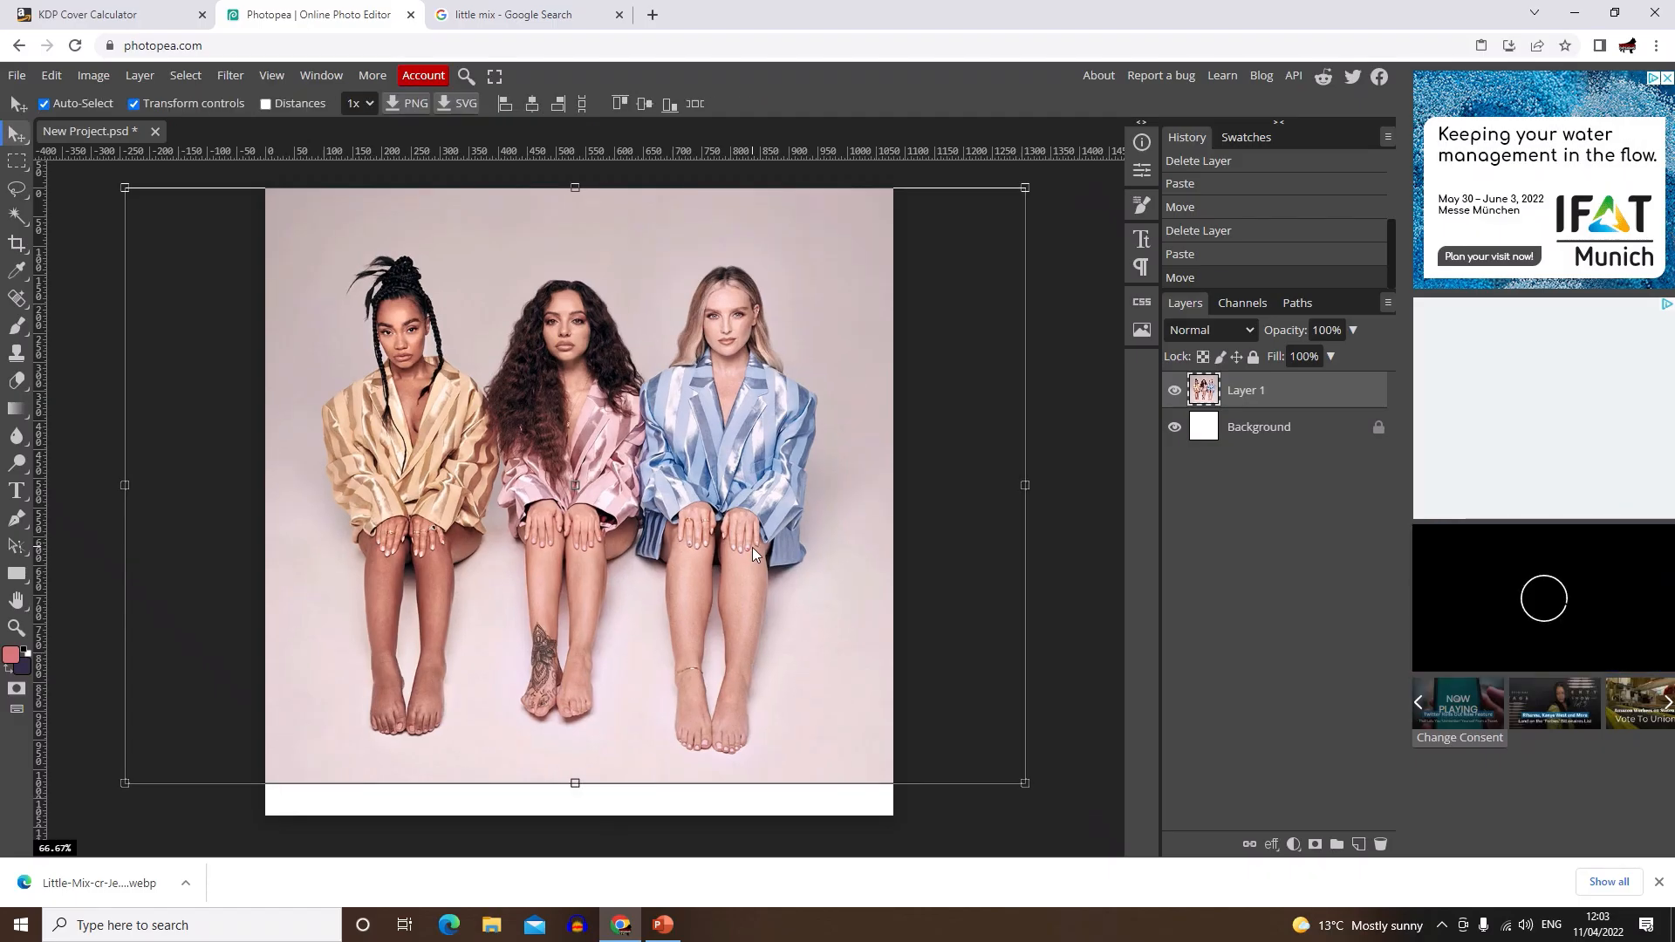
Step: Enlarge the photo to 106.20% width and 105.47% height so it covers the whole canvas, and apply the transform
left_click(1029, 791)
left_click_drag(1031, 796, 1082, 815)
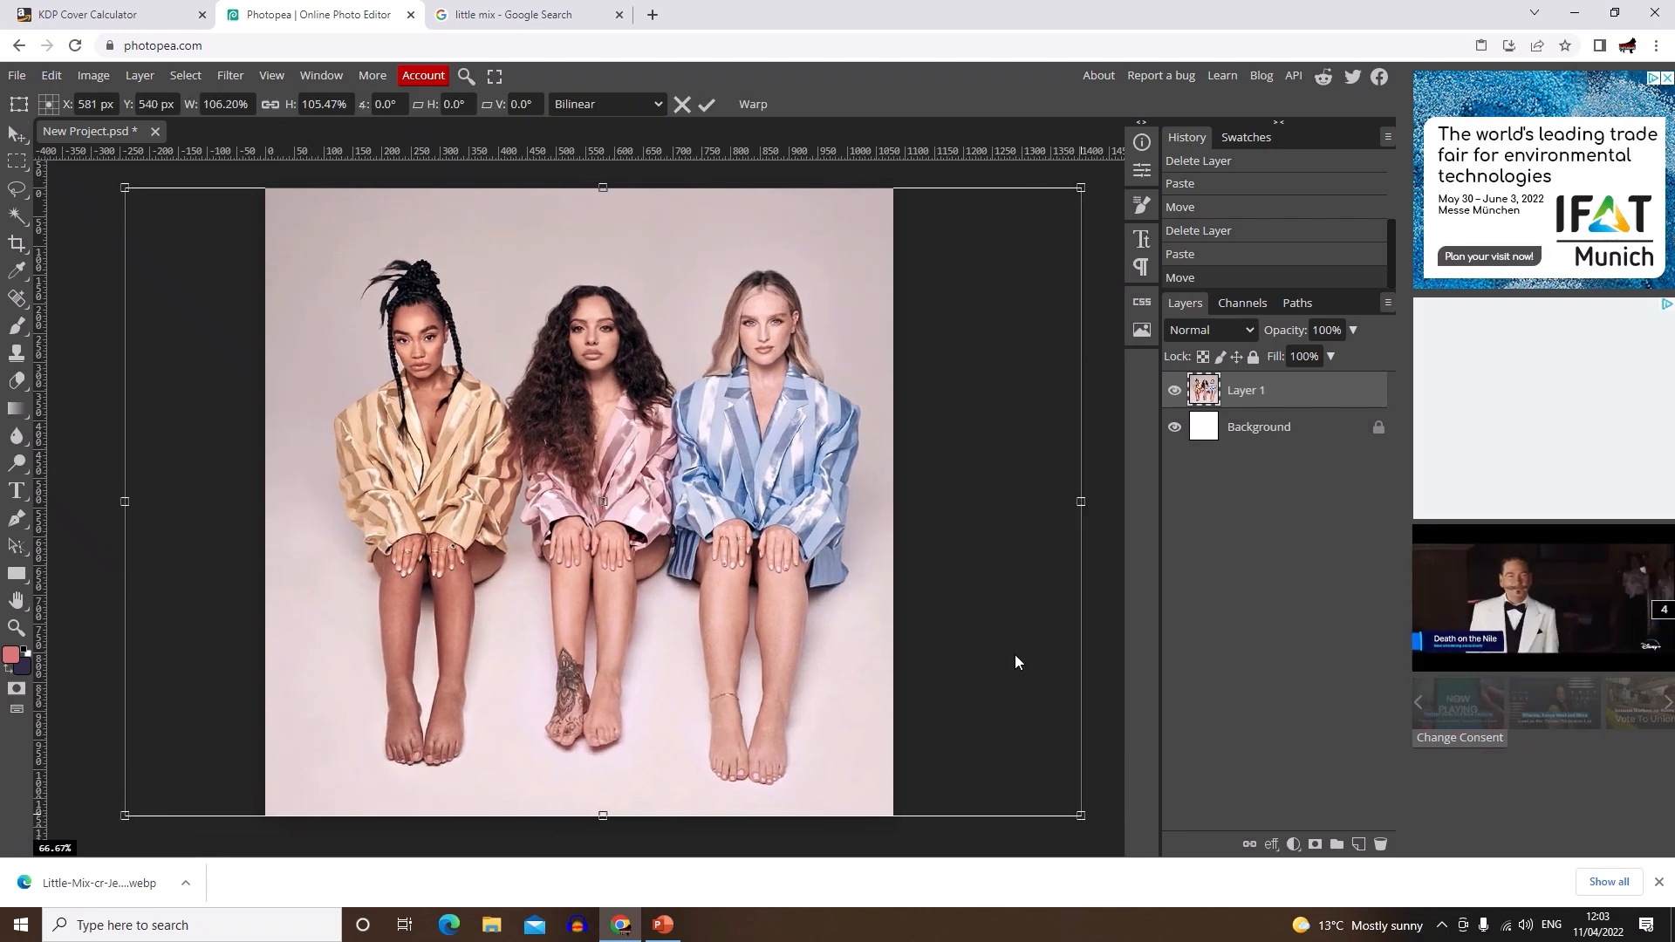
left_click(708, 107)
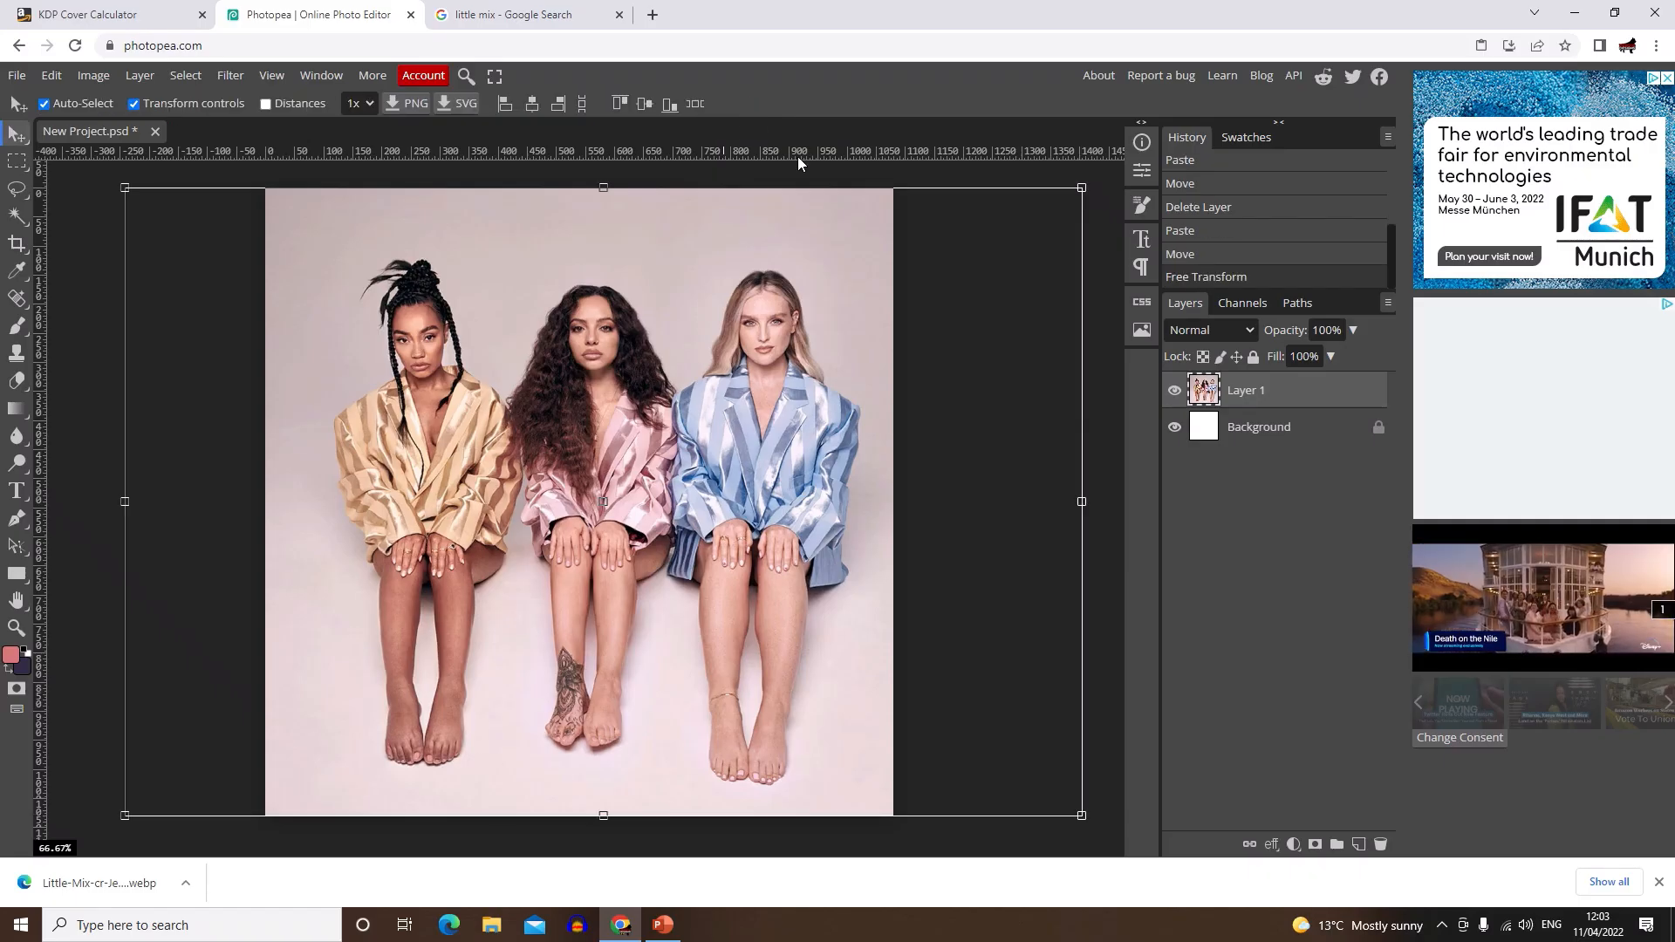
Step: Select the Background layer and Layer 1 in turn, deselect everything, and close the browser's download bar
left_click(1251, 434)
left_click(1250, 392)
left_click(1251, 431)
left_click(1252, 393)
left_click(1251, 429)
left_click(1252, 397)
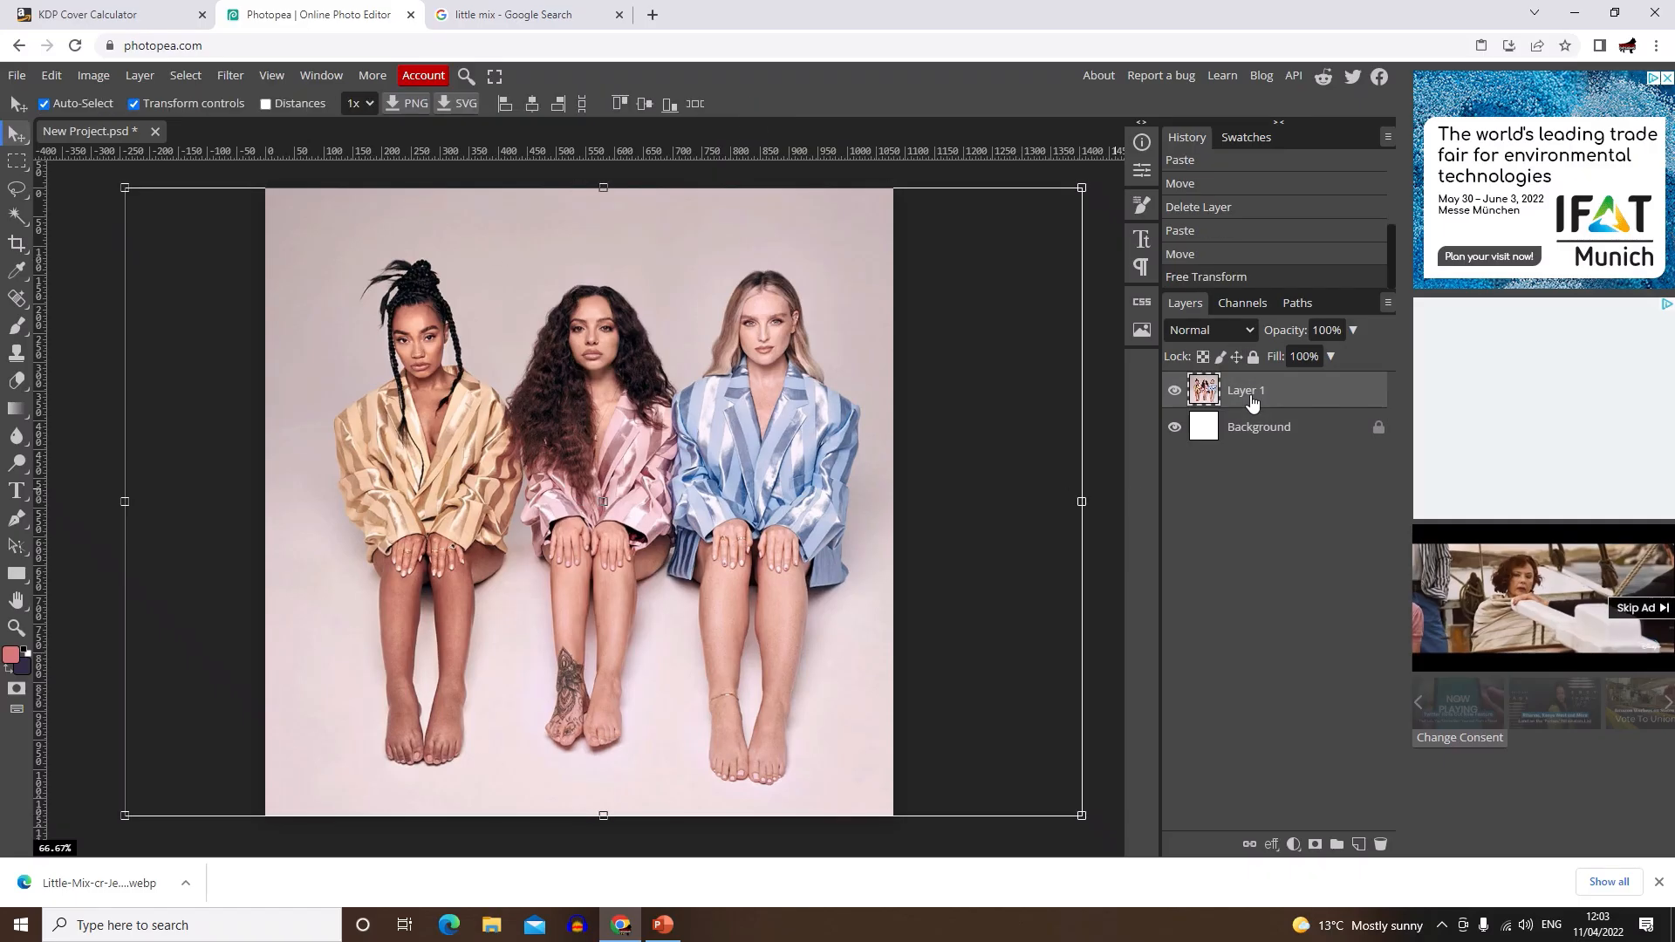
left_click(1263, 436)
left_click(1257, 395)
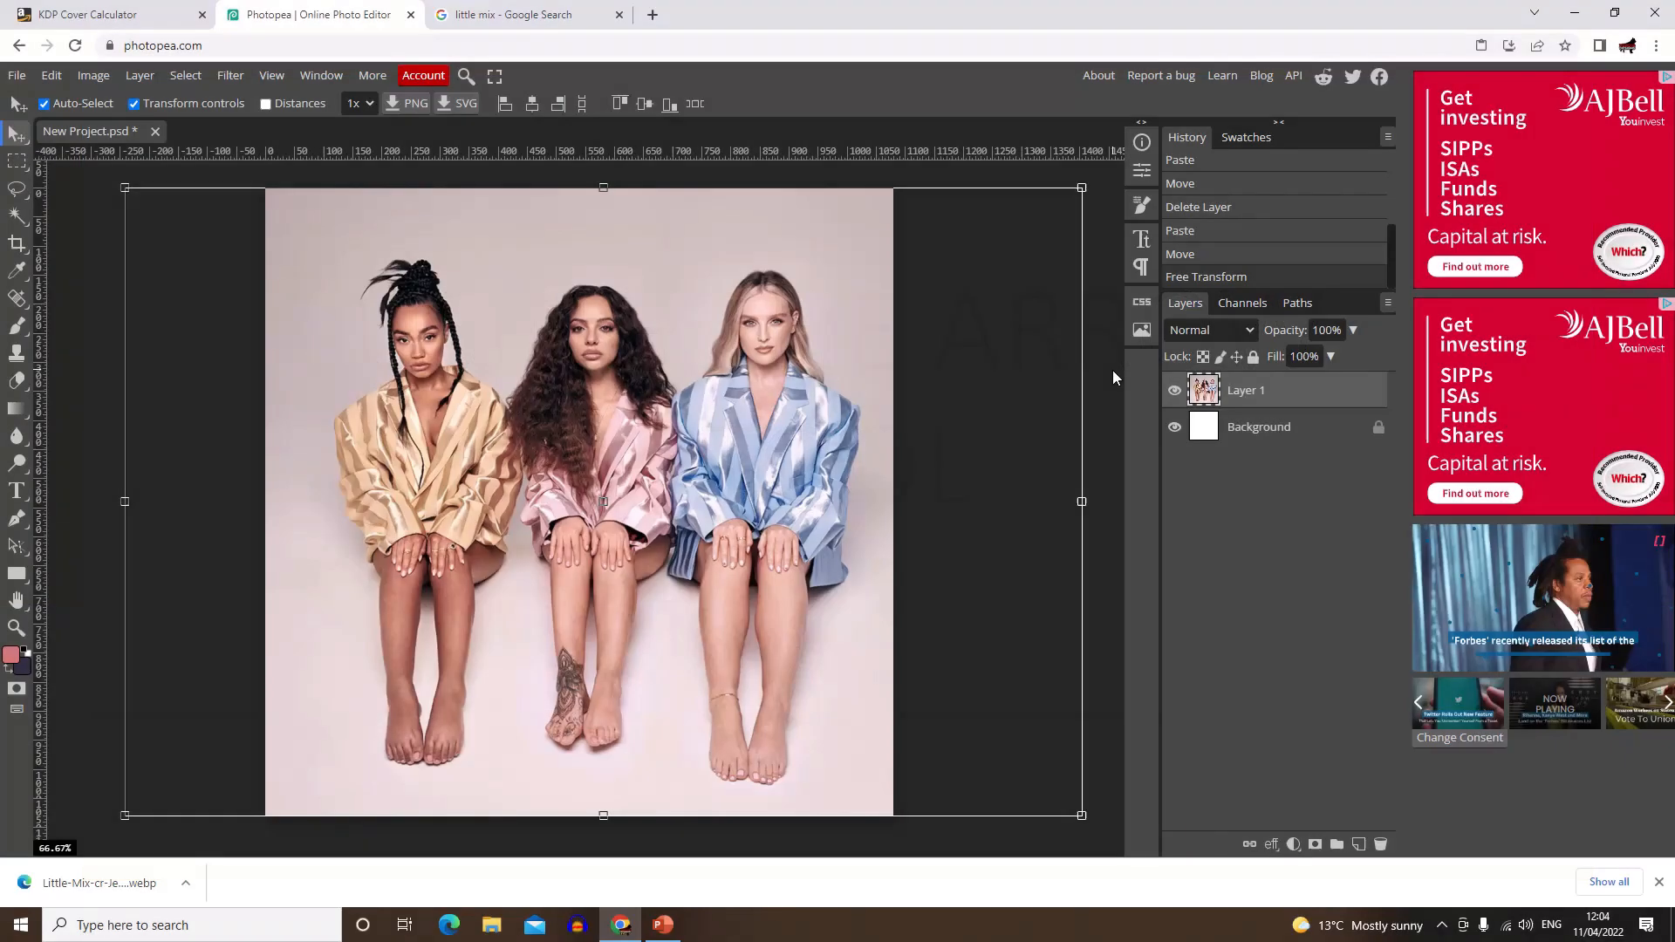
left_click(1112, 370)
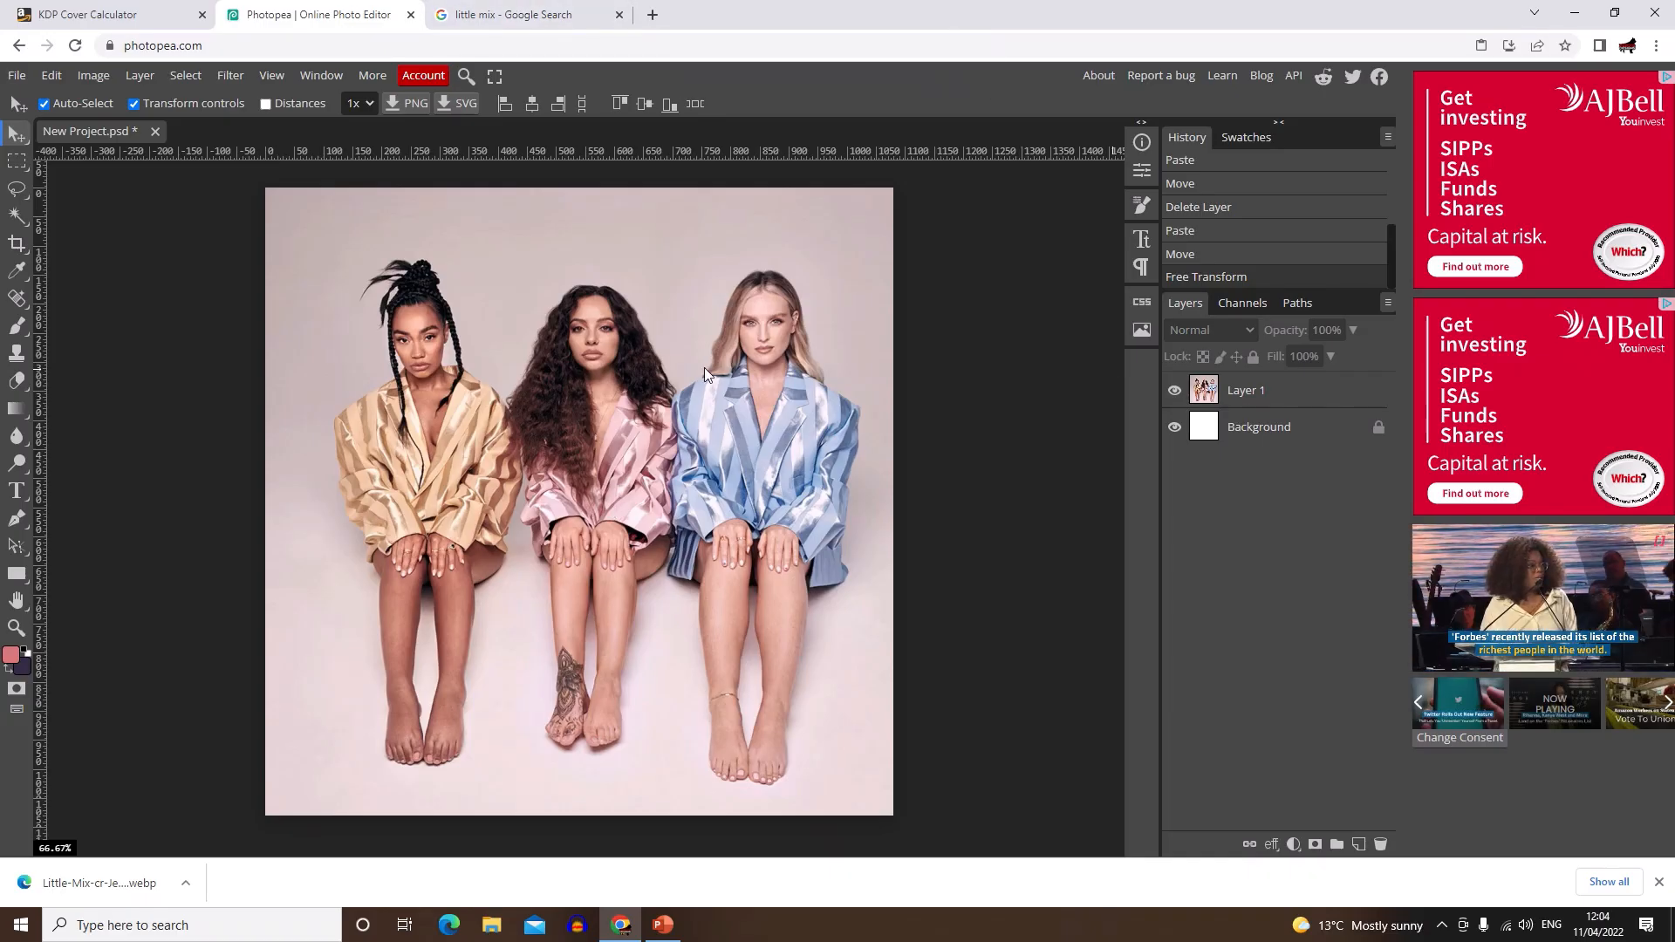
left_click(1658, 882)
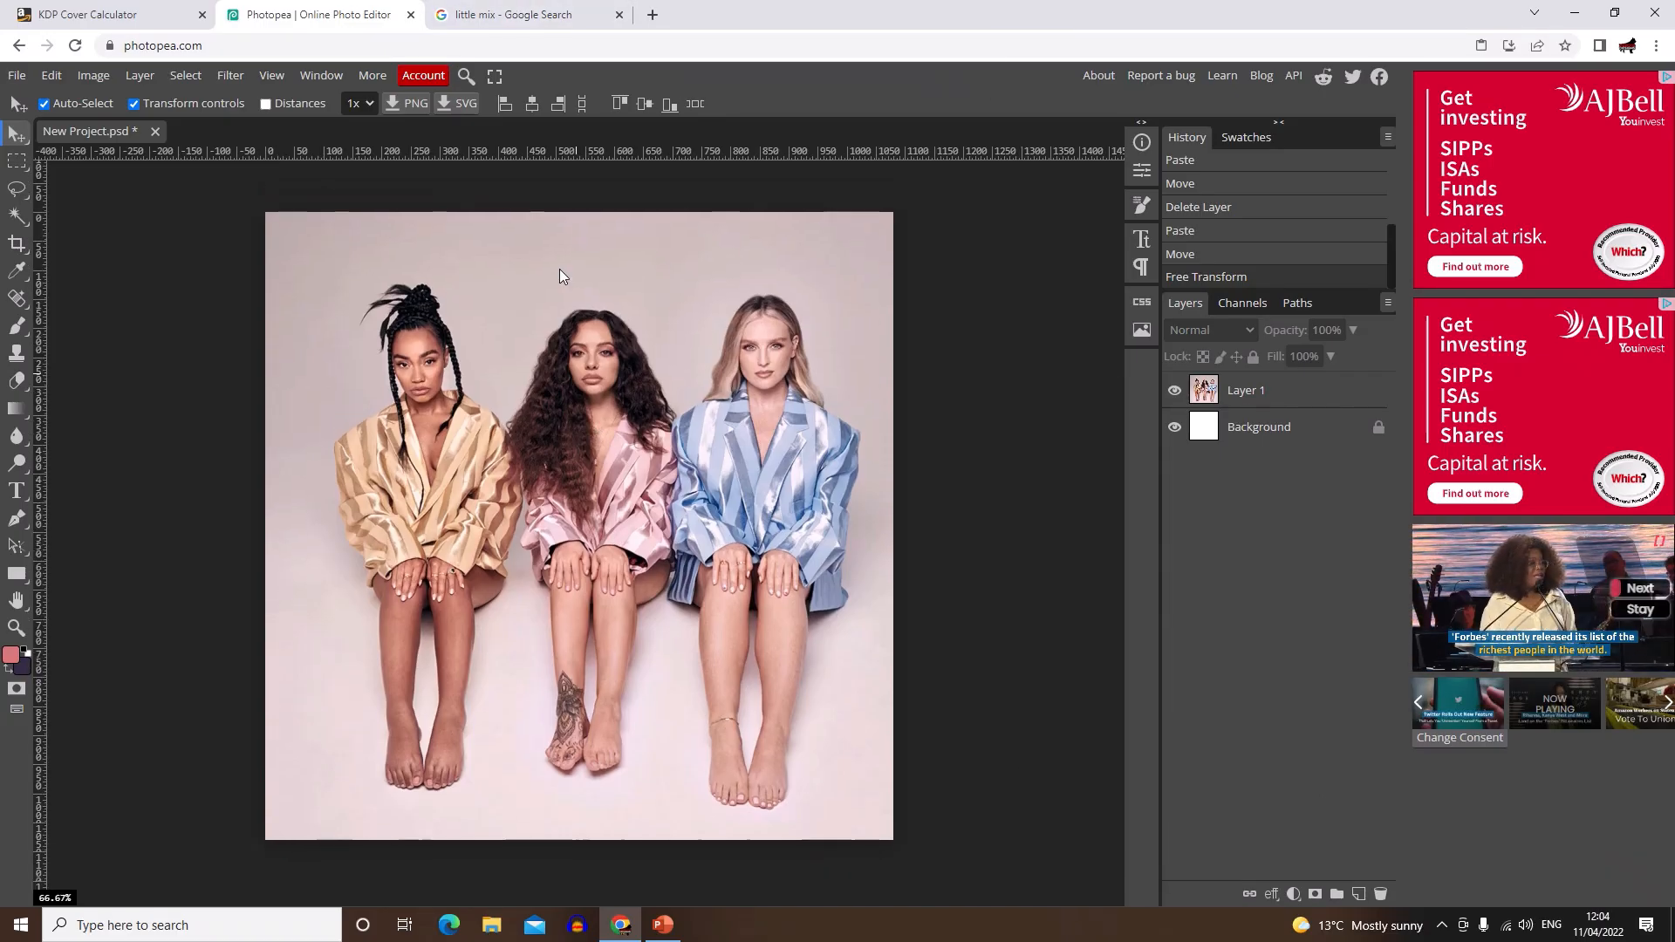
Step: Go back to the Google tab and search images for "little mix logo"
left_click(549, 14)
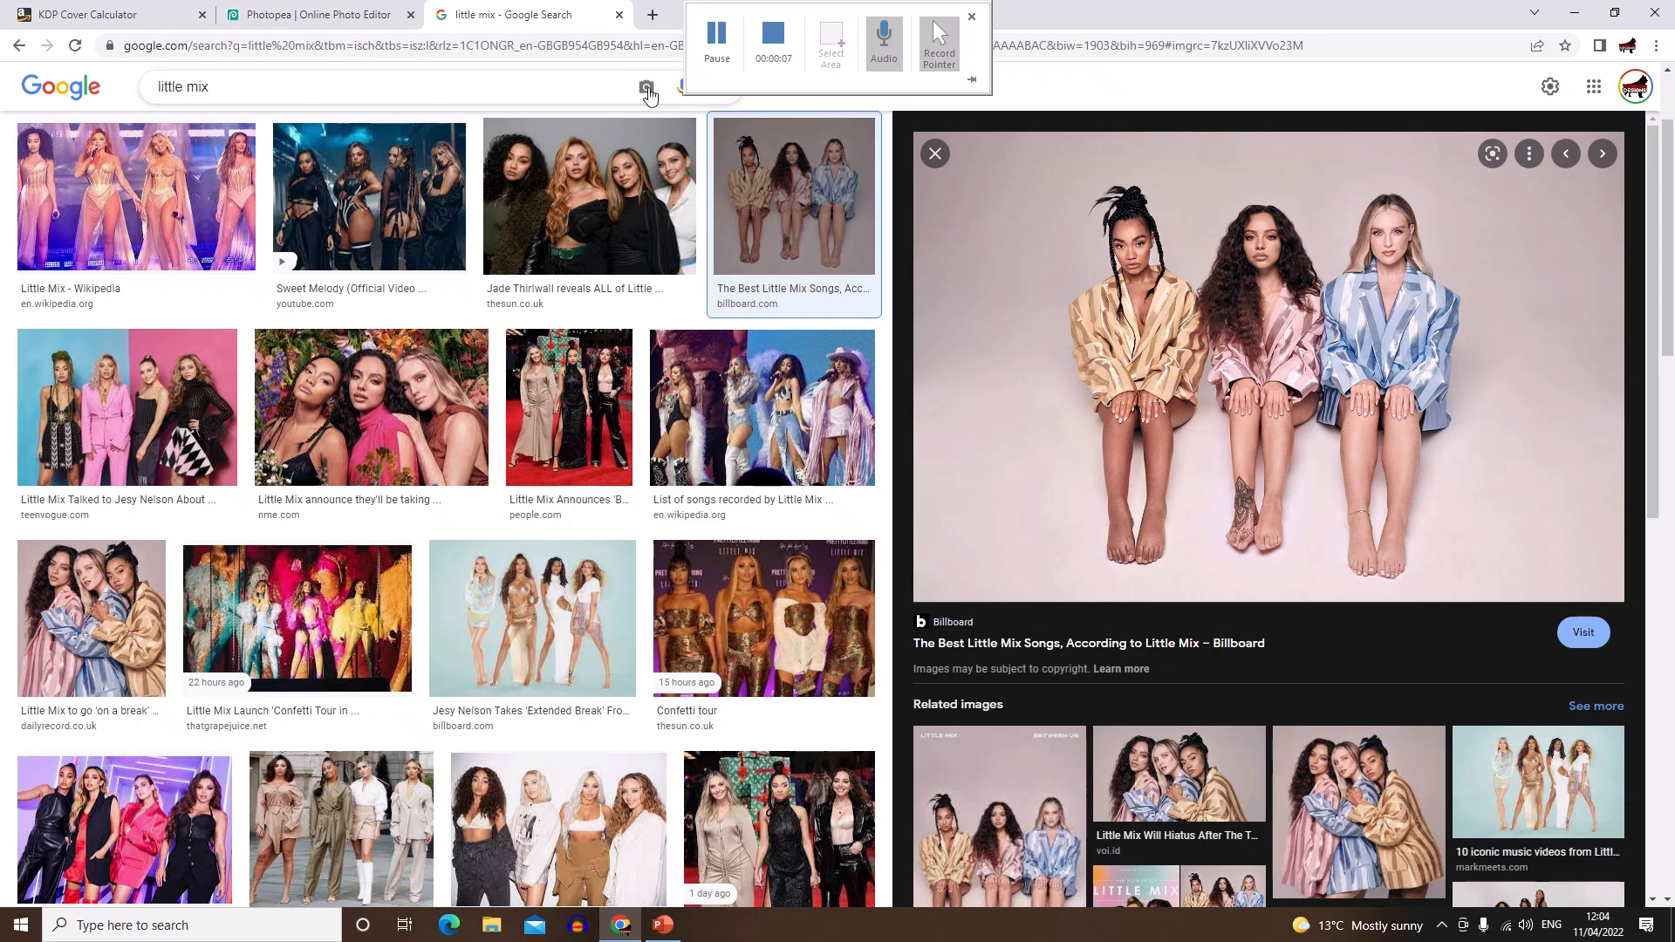
scroll(478, 281, "up", 2)
left_click(273, 89)
type("logo")
key("Return")
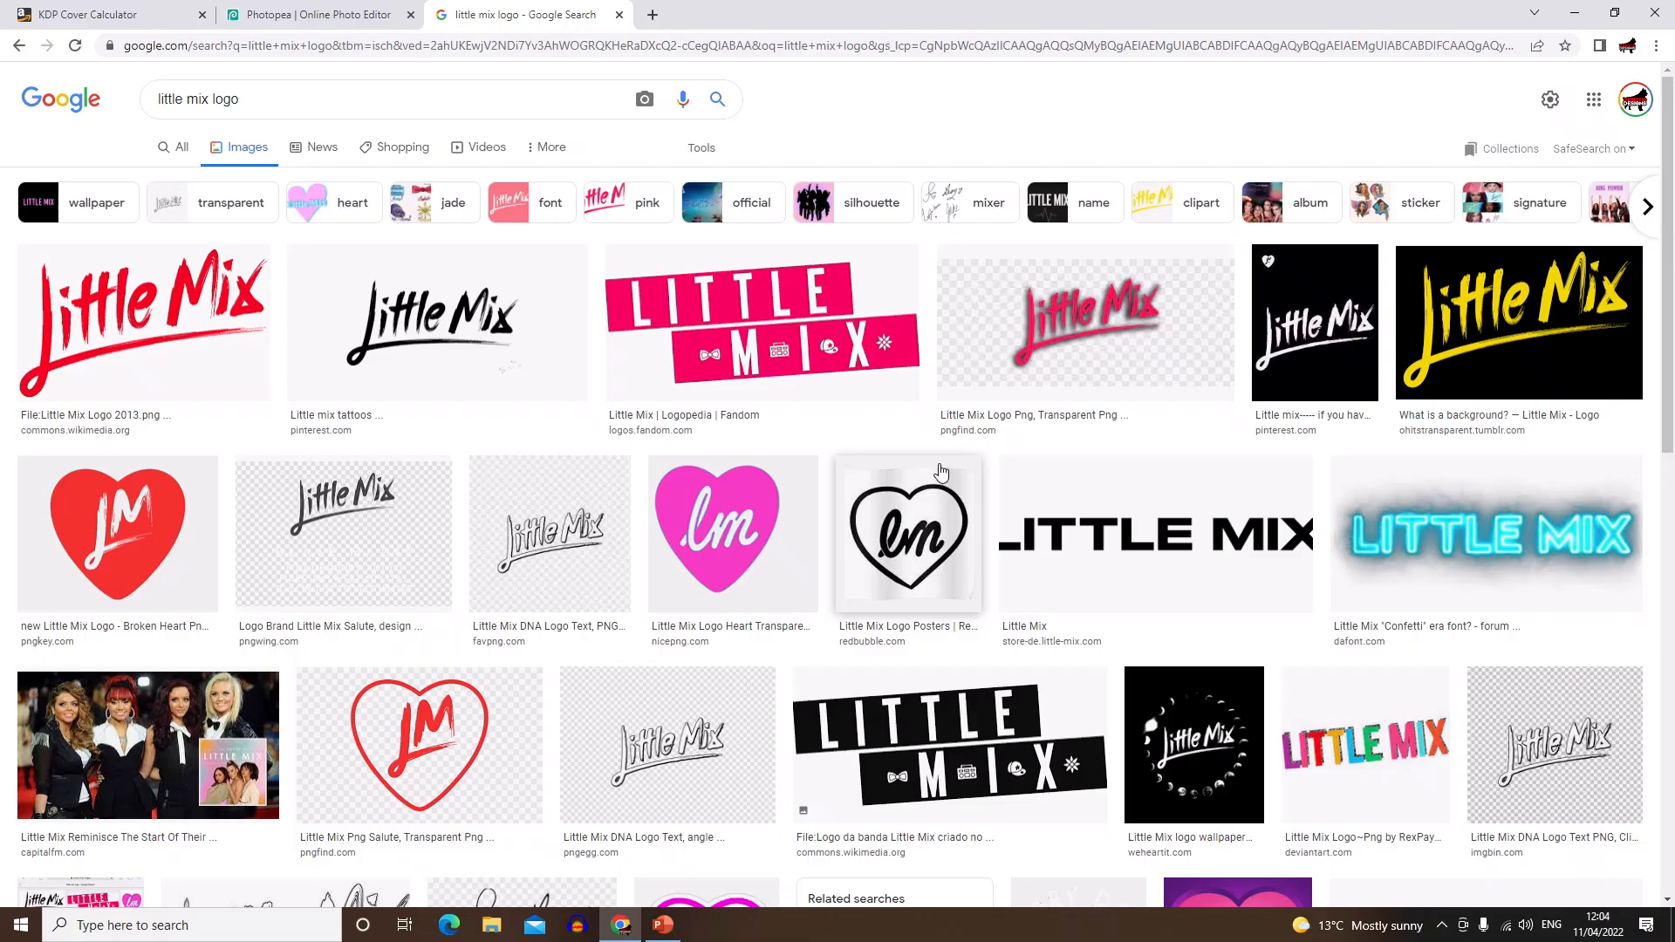
Step: Refine the image search to "little mix logo png"
left_click(357, 99)
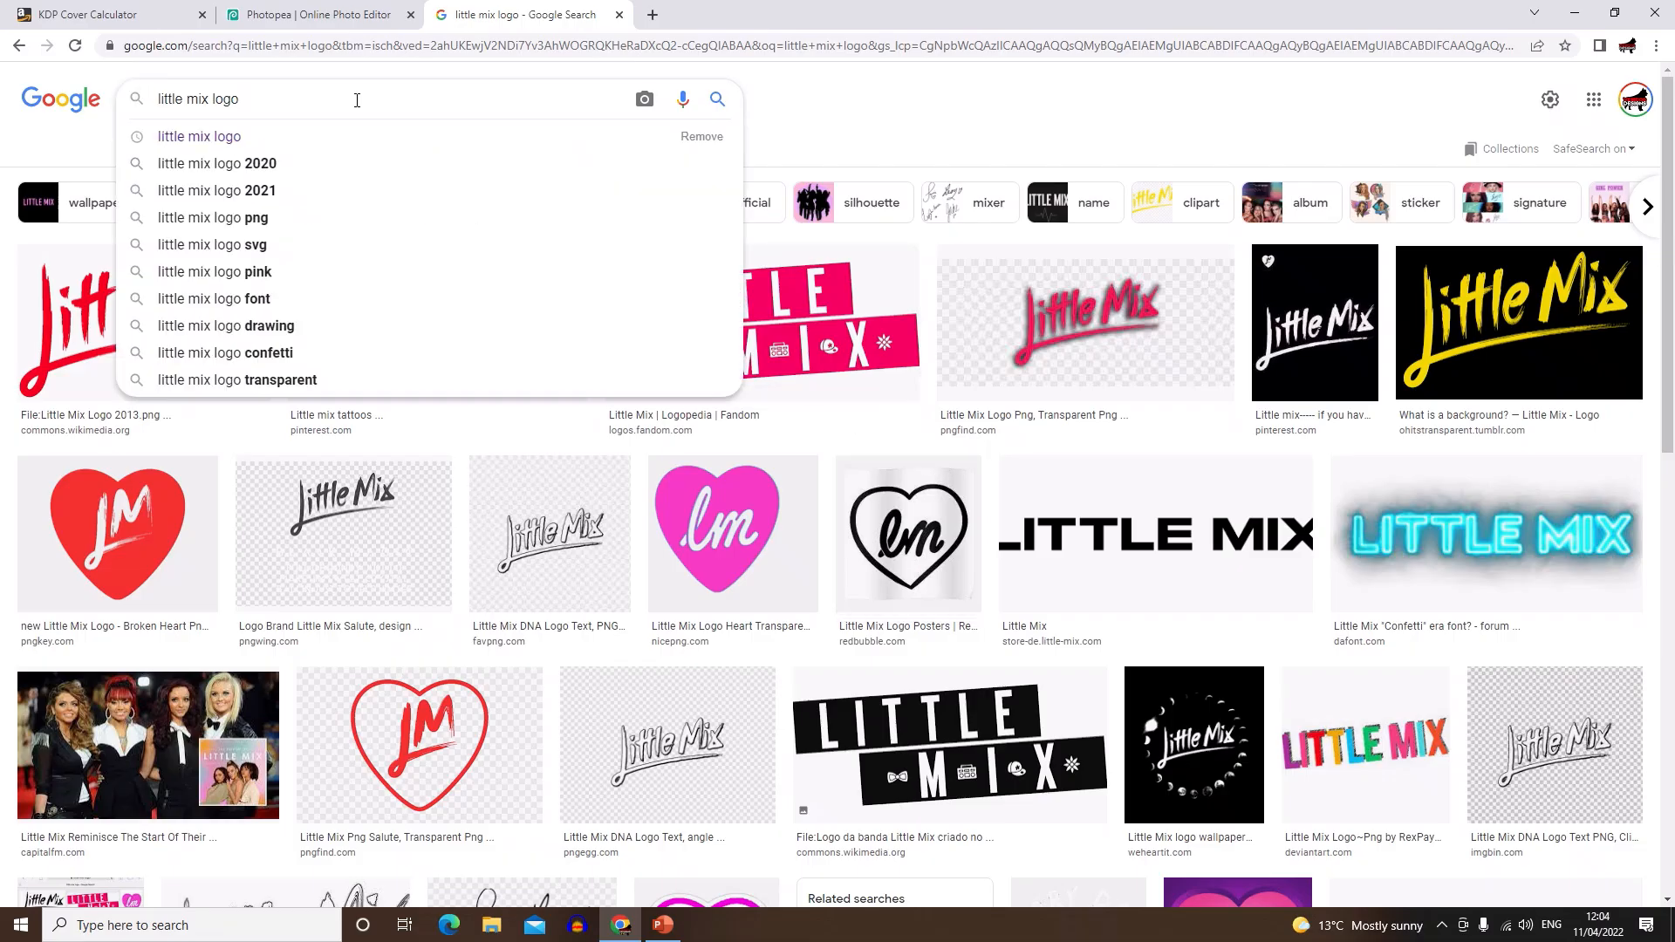
type("png")
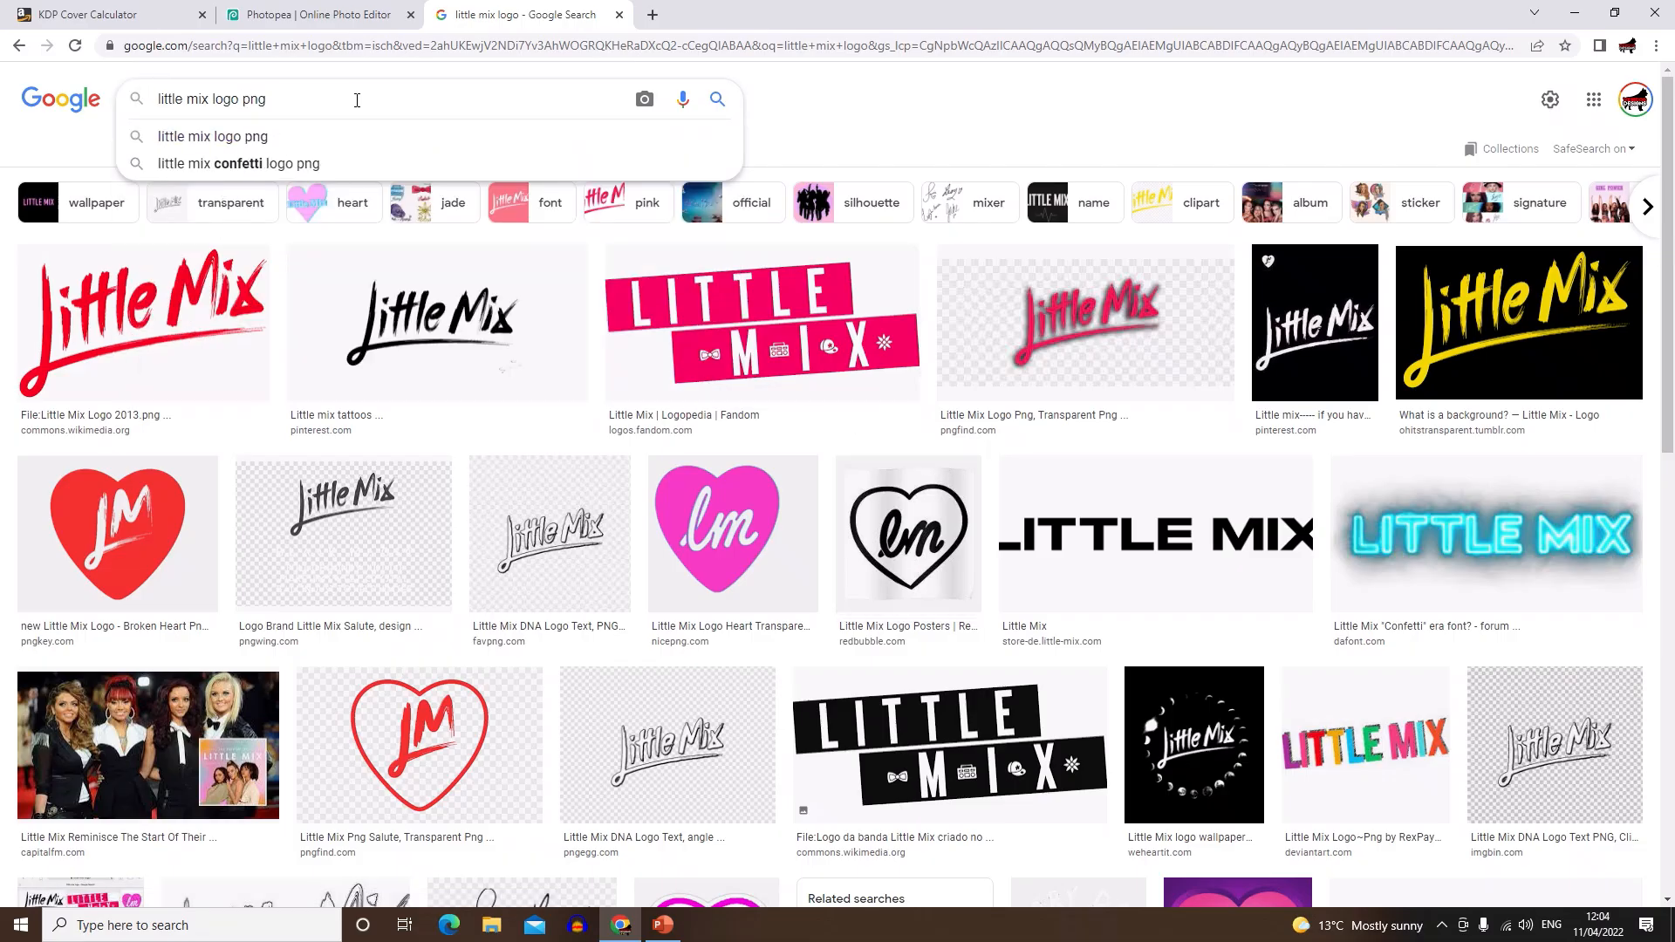
key("Return")
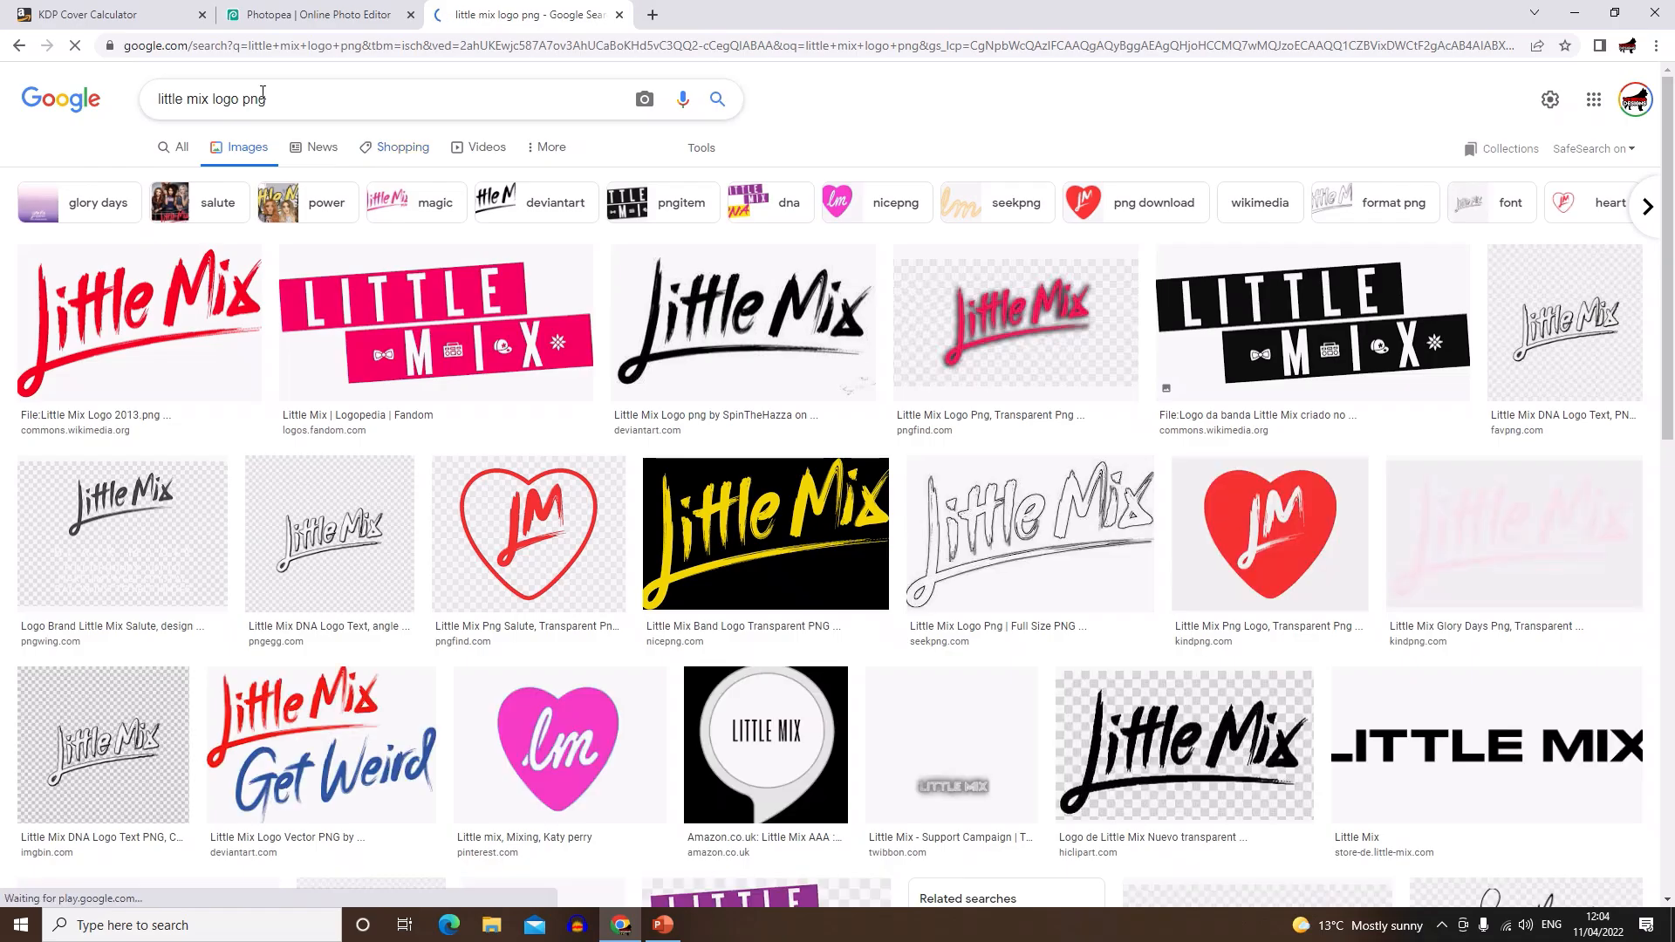
left_click_drag(242, 98, 272, 99)
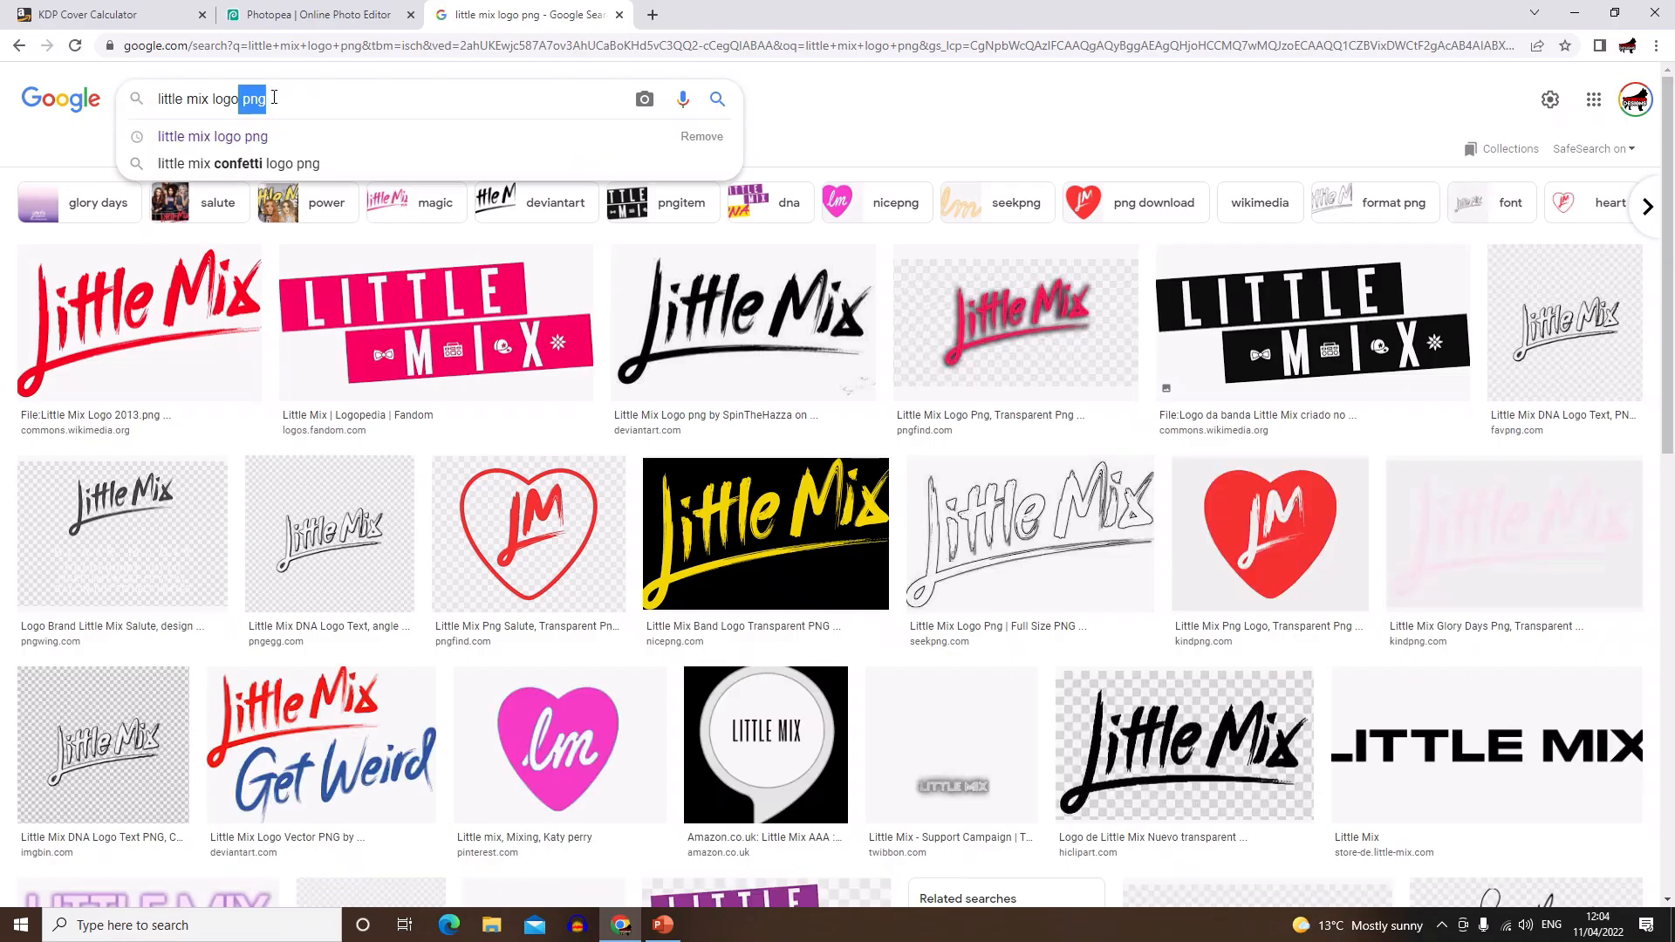
left_click(783, 129)
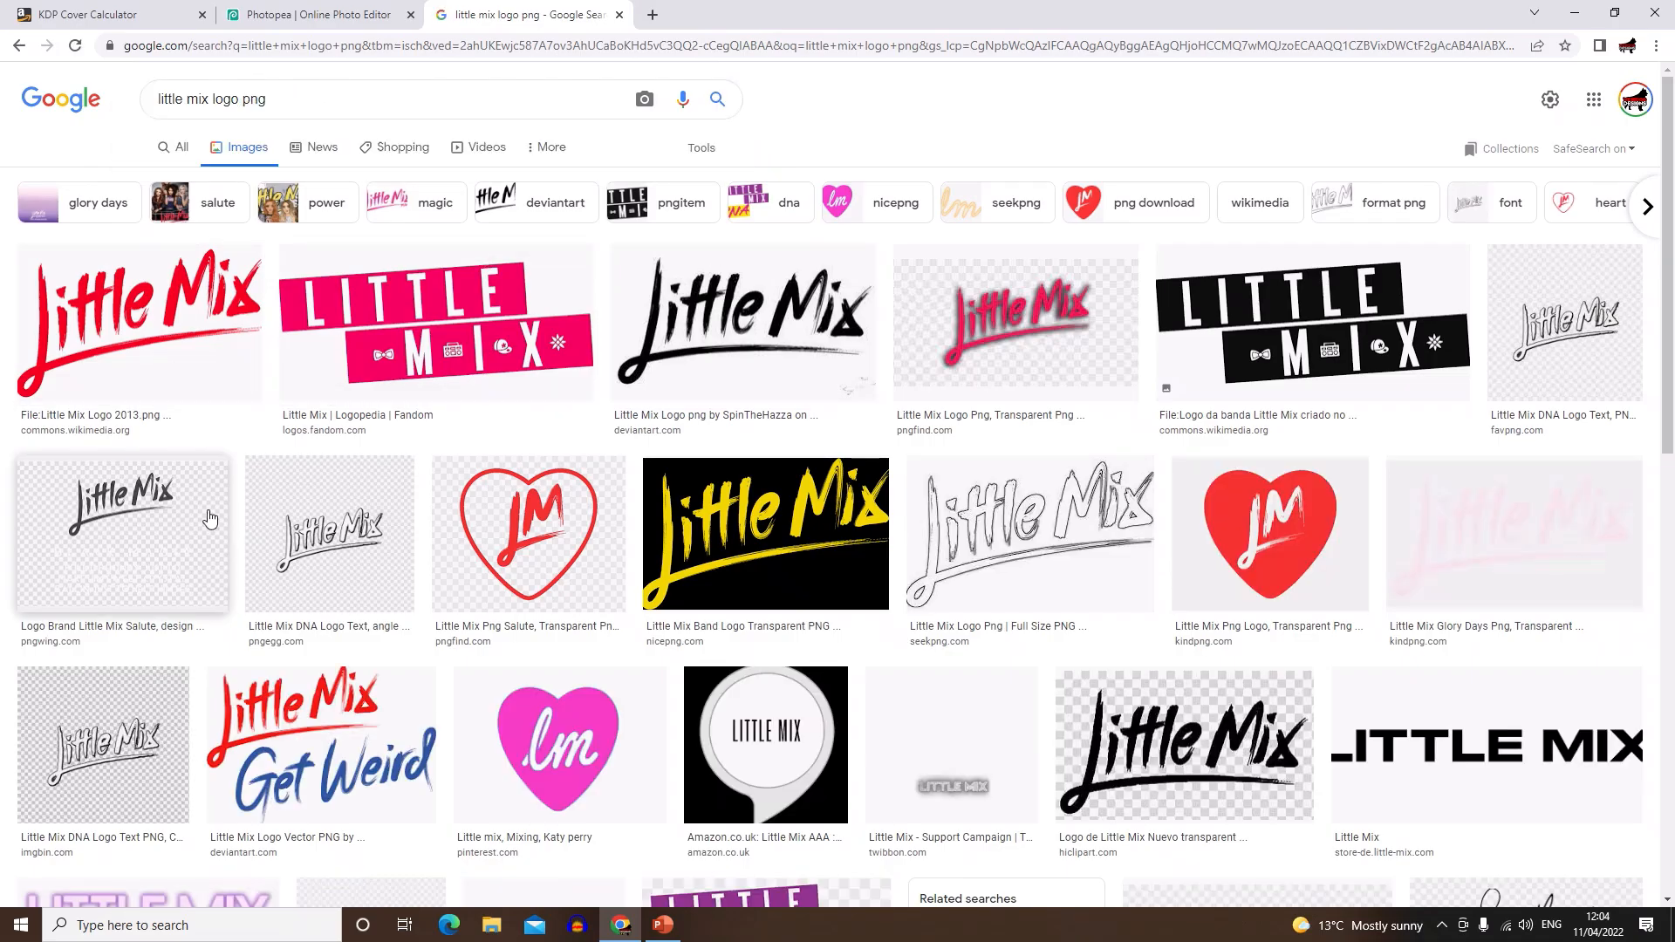
Step: Copy the red Little Mix logo from the Wikimedia Commons result and paste it into the Photopea project
left_click(179, 323)
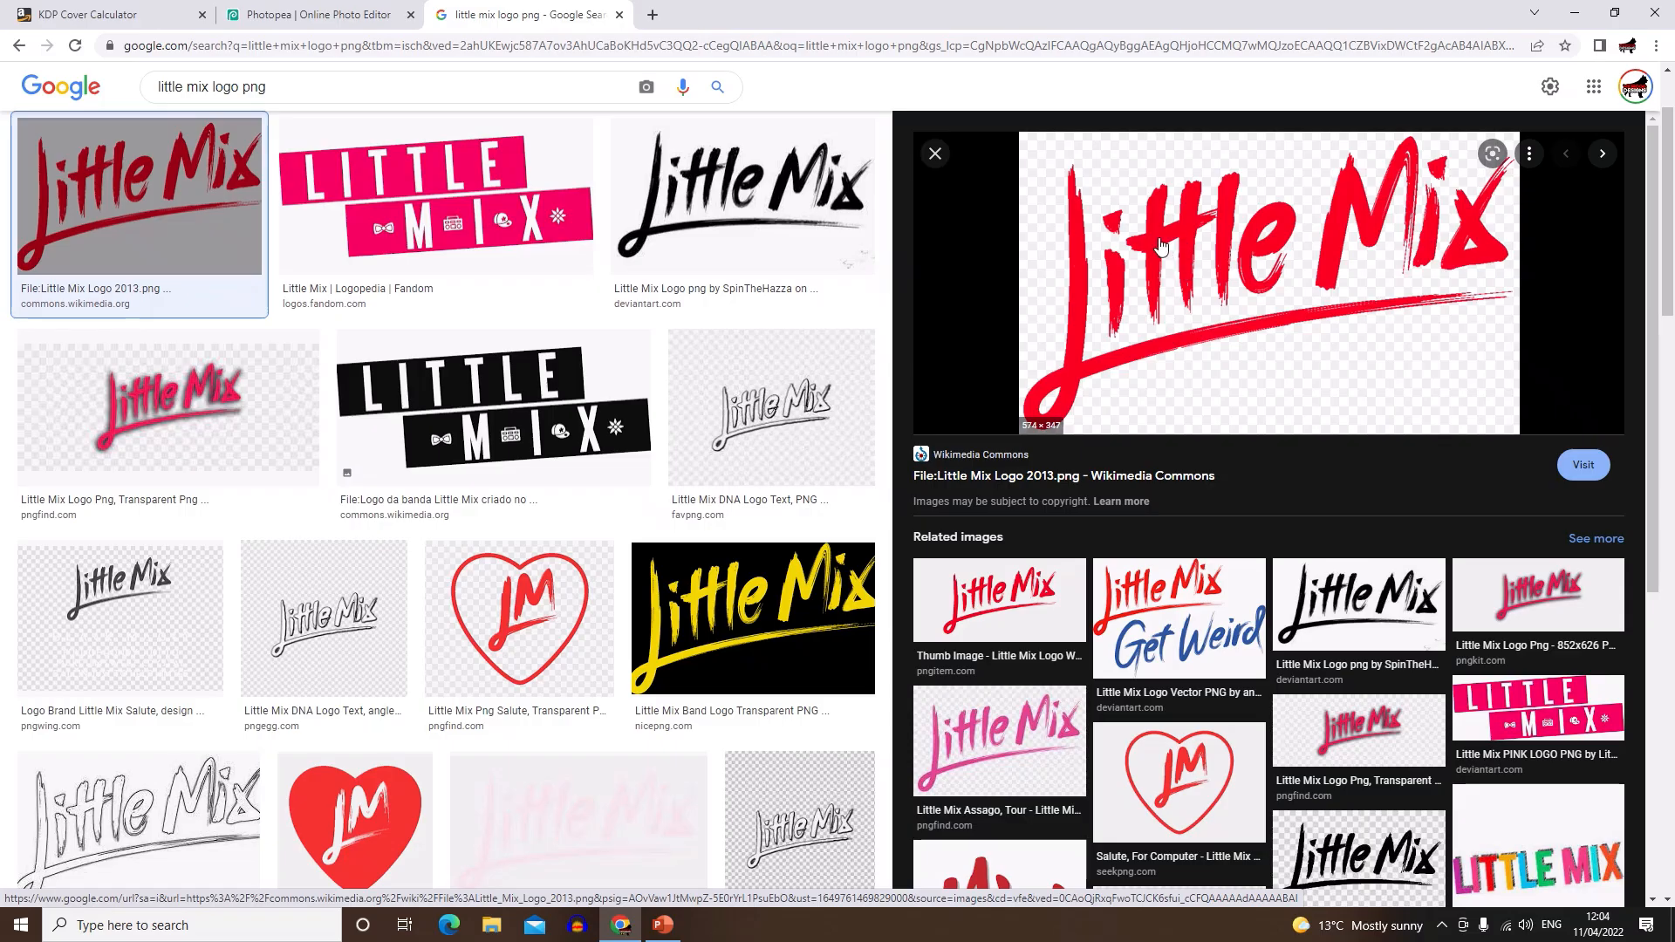
right_click(1192, 225)
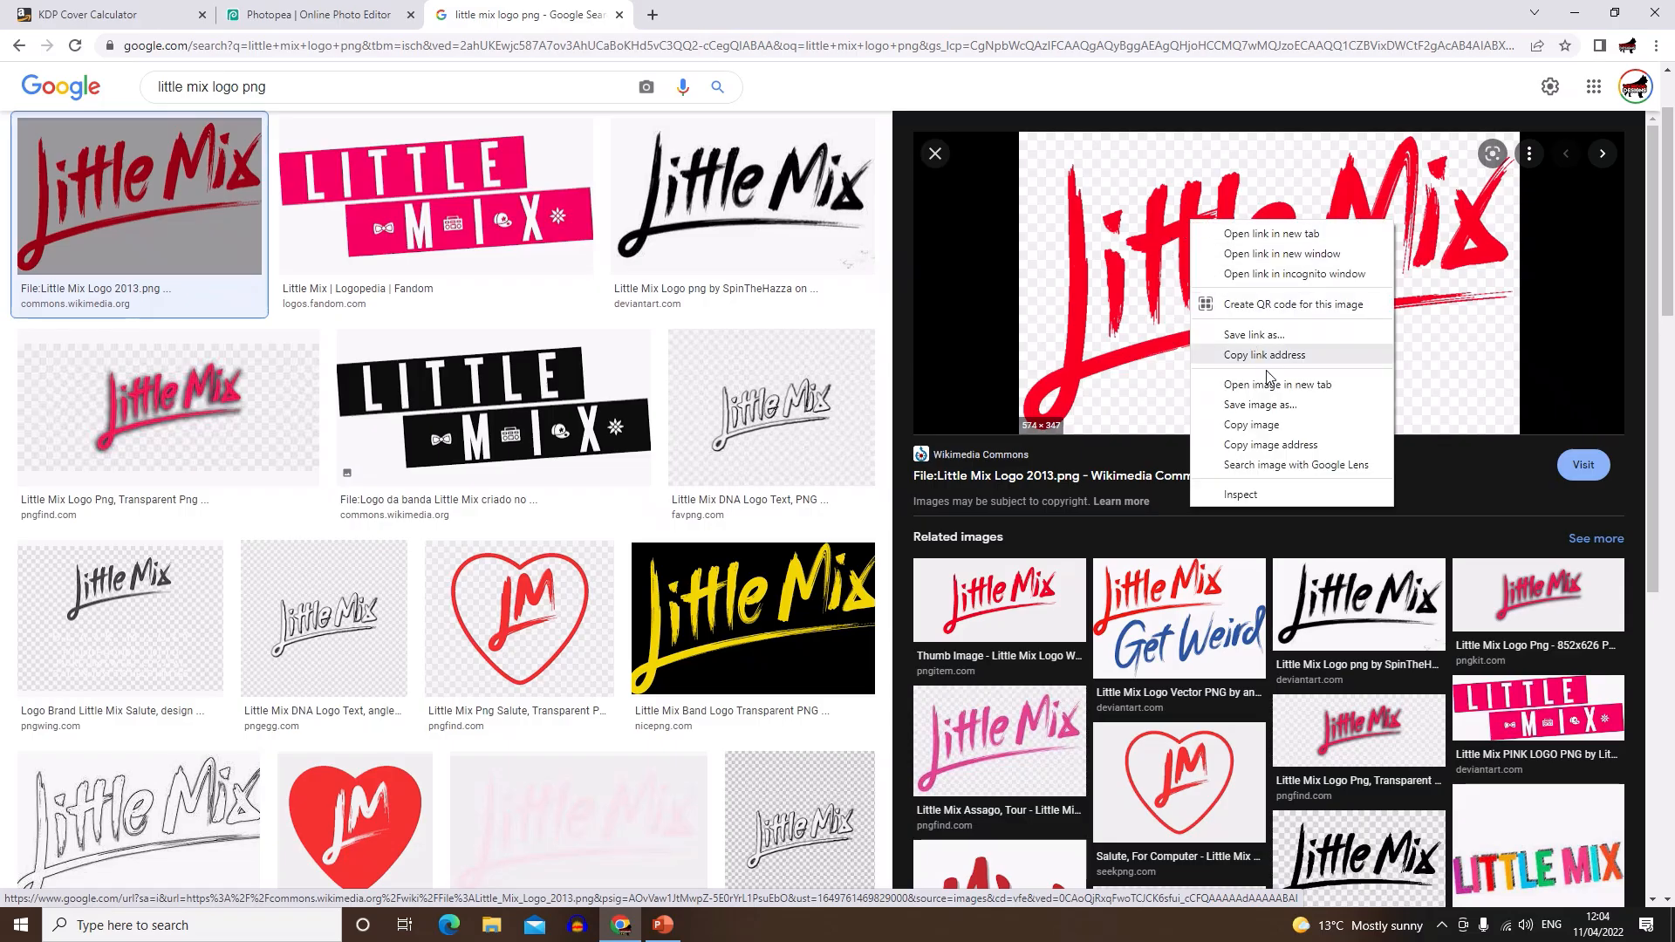
left_click(1279, 425)
left_click(307, 15)
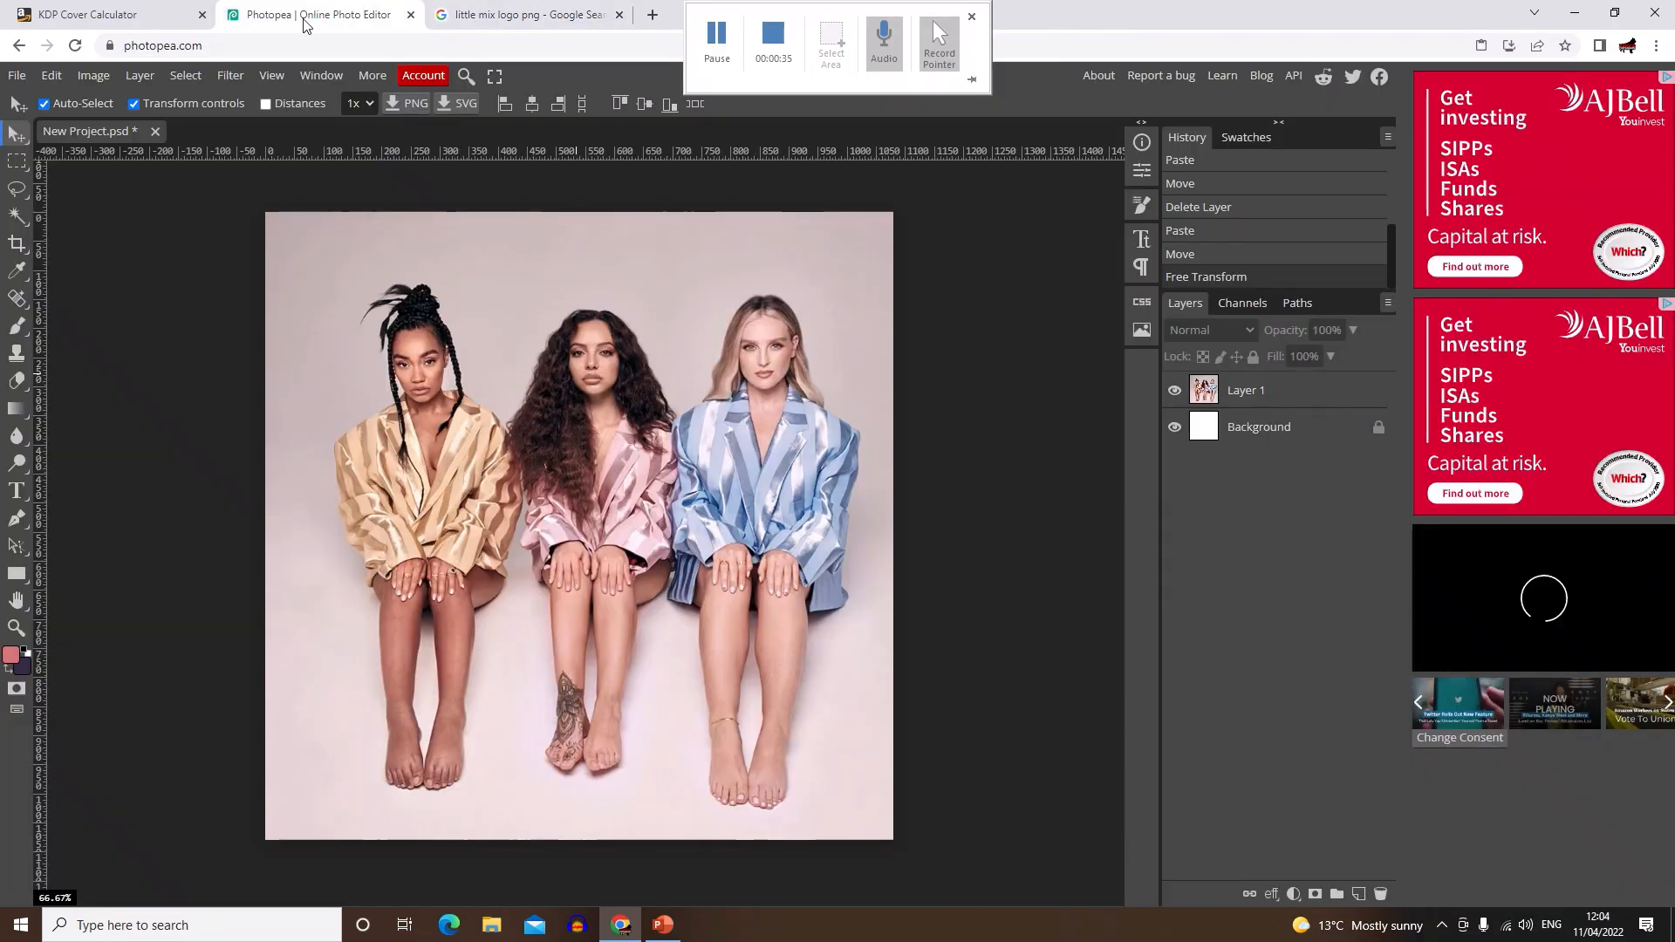
left_click(51, 76)
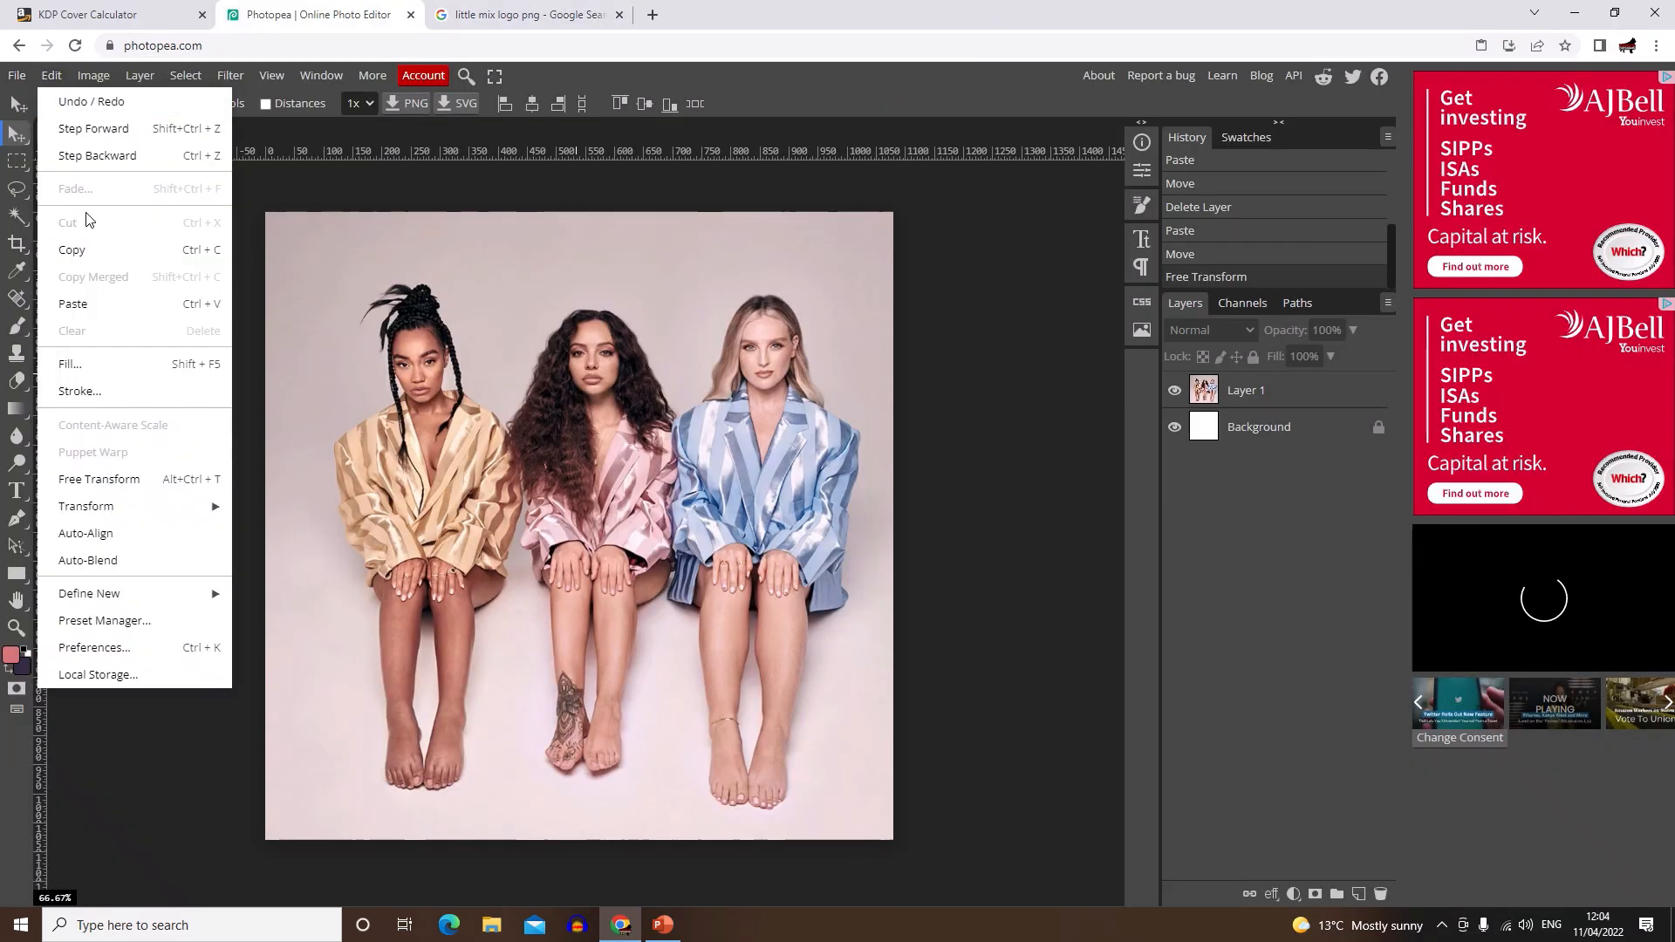
left_click(83, 304)
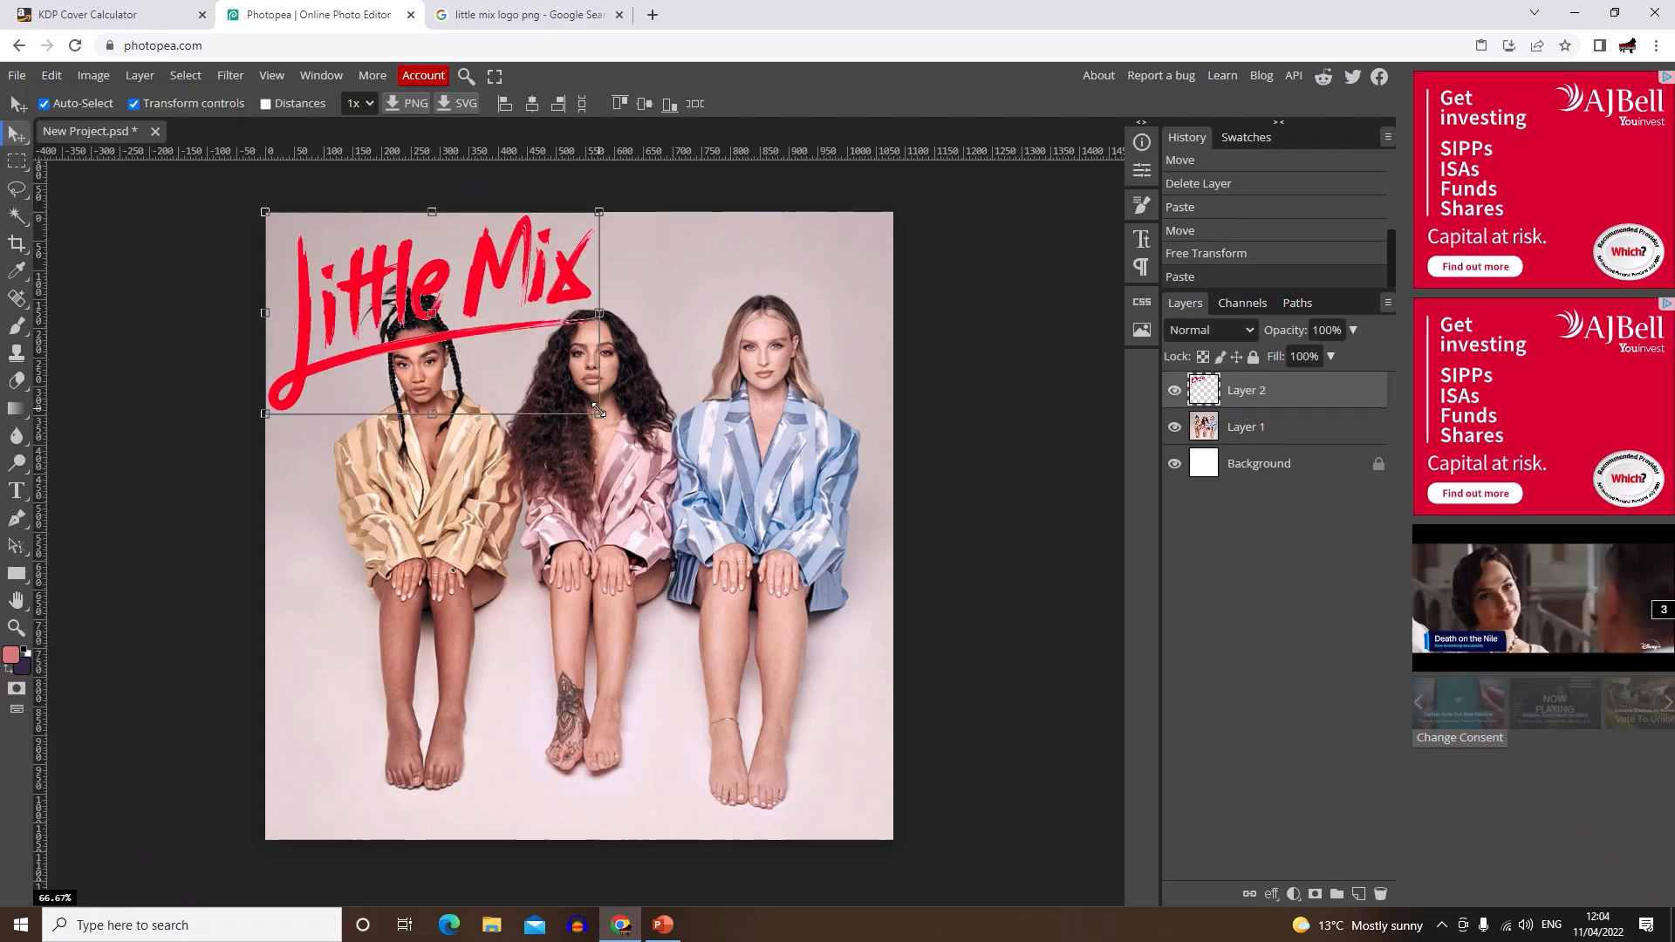
Step: Move the group photo down and slightly left, leaving a narrow strip of background along the canvas's upper edge
left_click(589, 533)
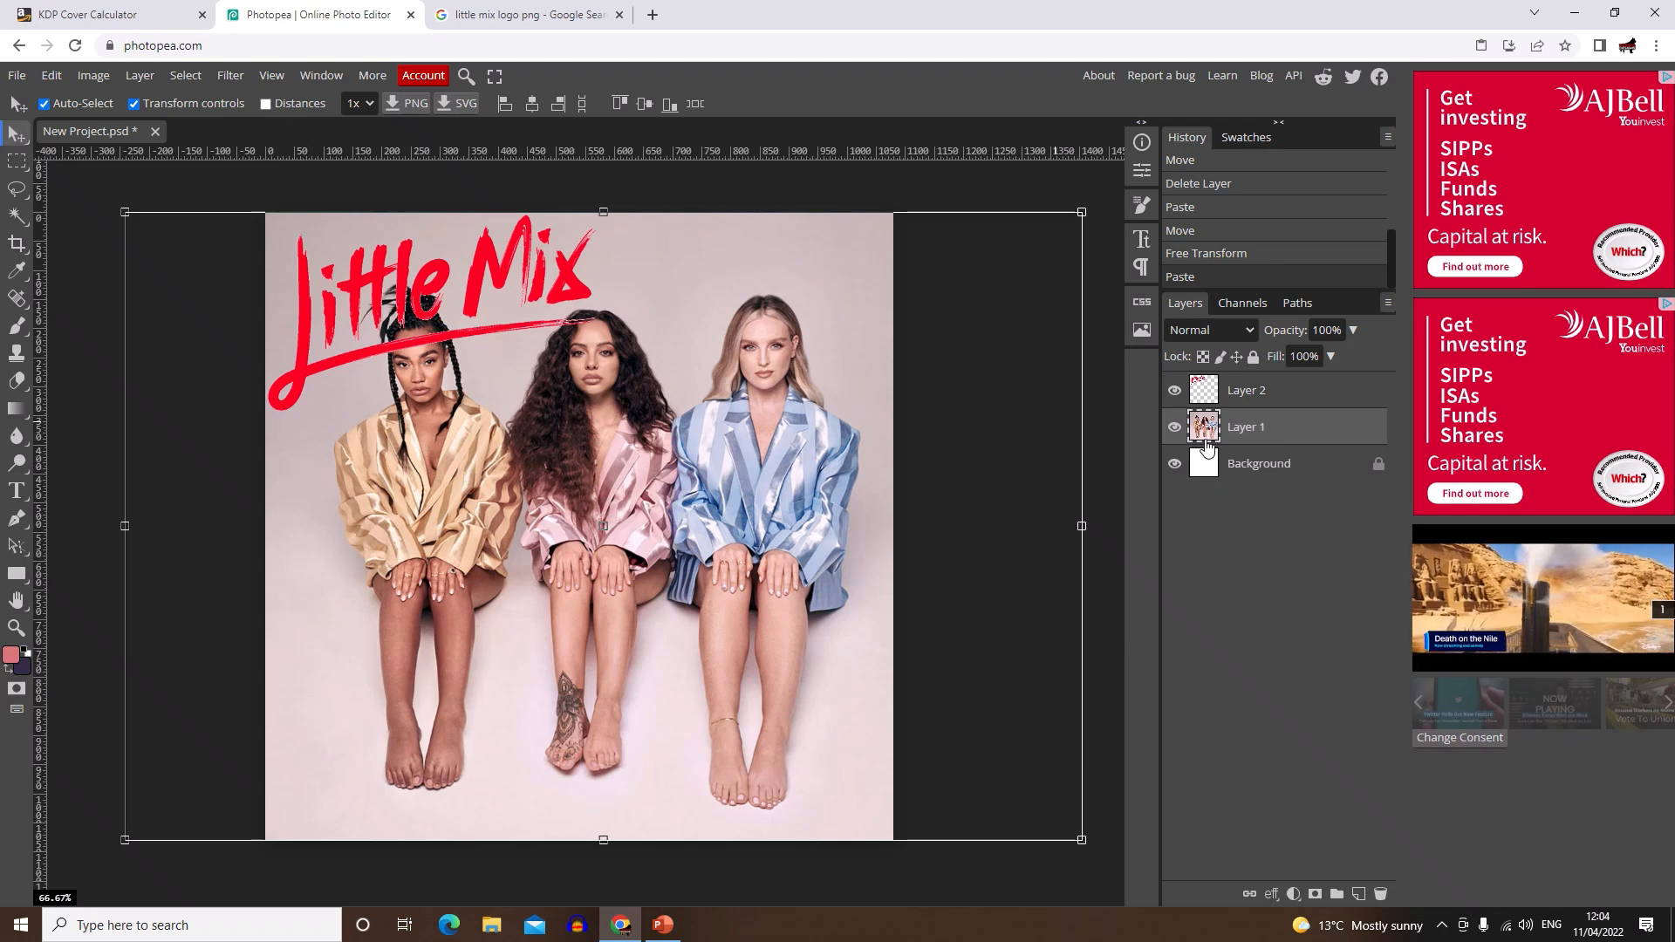
left_click_drag(781, 496, 748, 518)
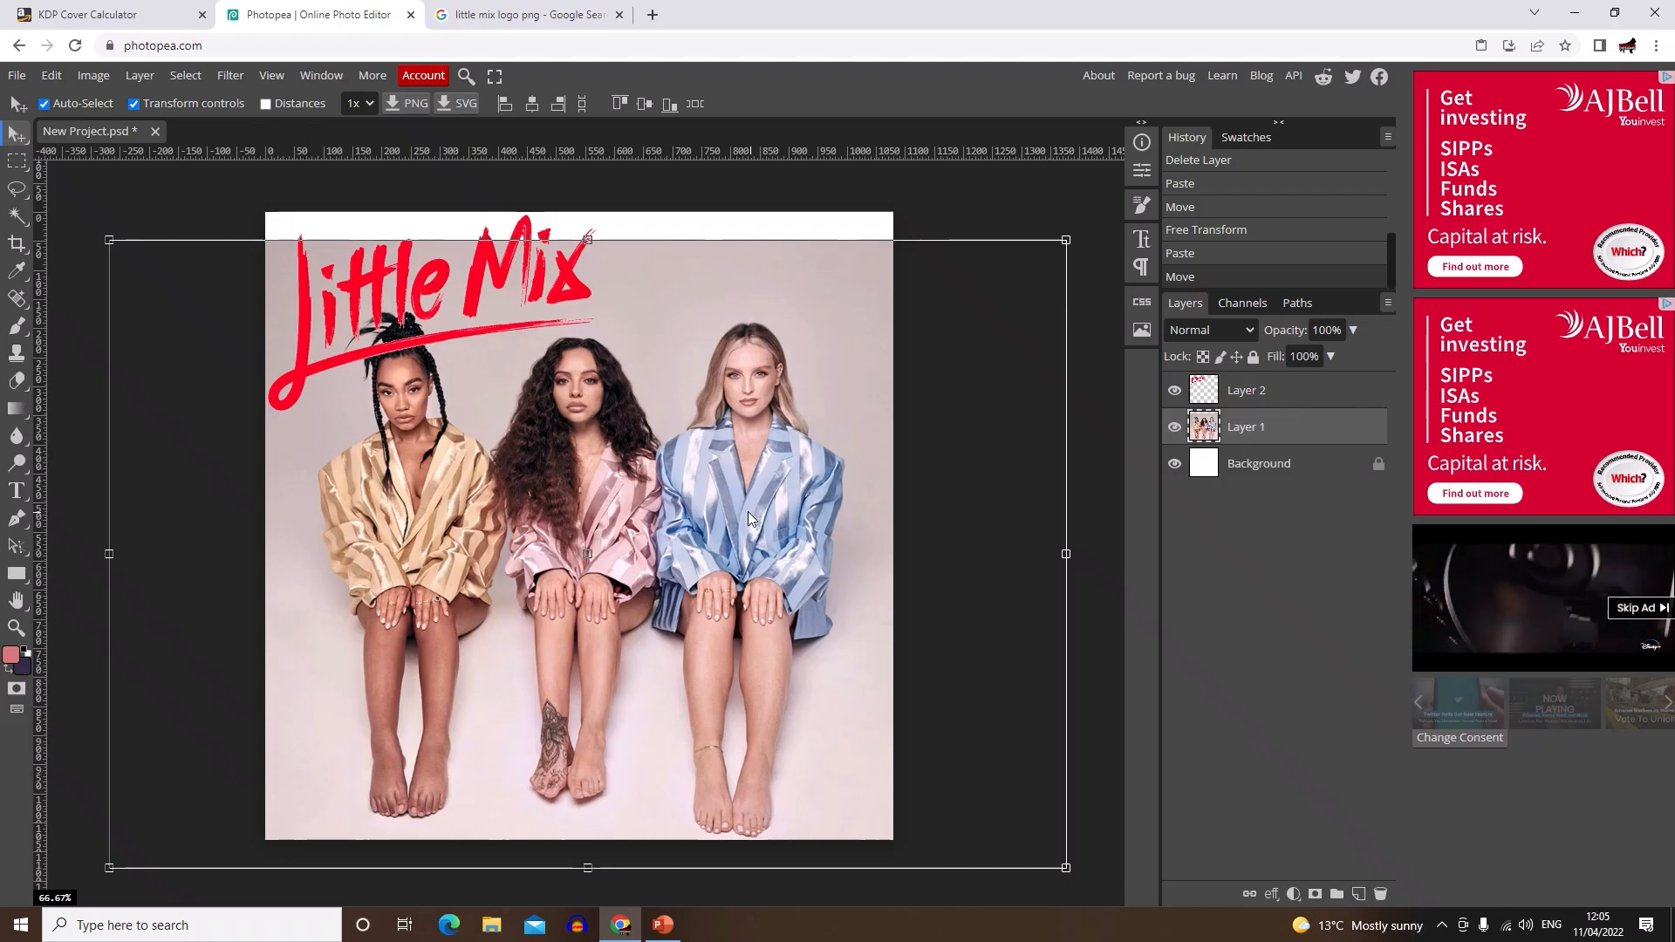
left_click(944, 200)
Step: Shrink the Little Mix logo in the canvas's upper-left corner above the first singer's head, apply the transform and deselect everything
left_click_drag(559, 276, 558, 263)
left_click_drag(597, 398, 524, 340)
left_click_drag(469, 253, 477, 267)
left_click_drag(533, 355, 521, 343)
left_click(707, 105)
left_click(1067, 419)
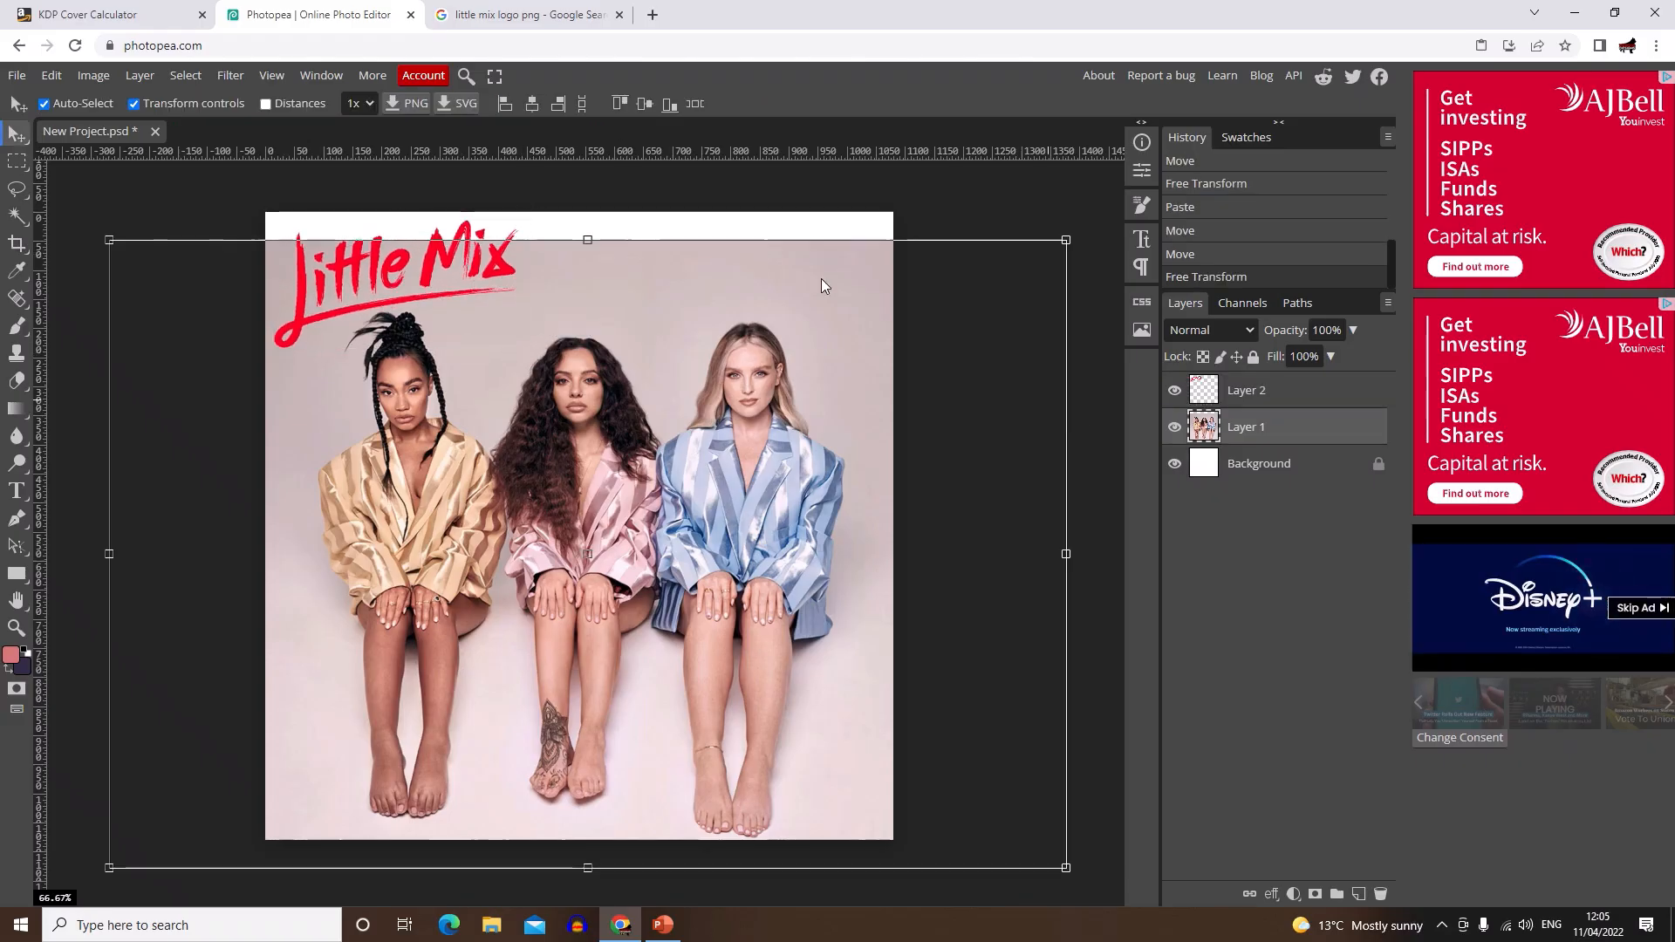
left_click(957, 203)
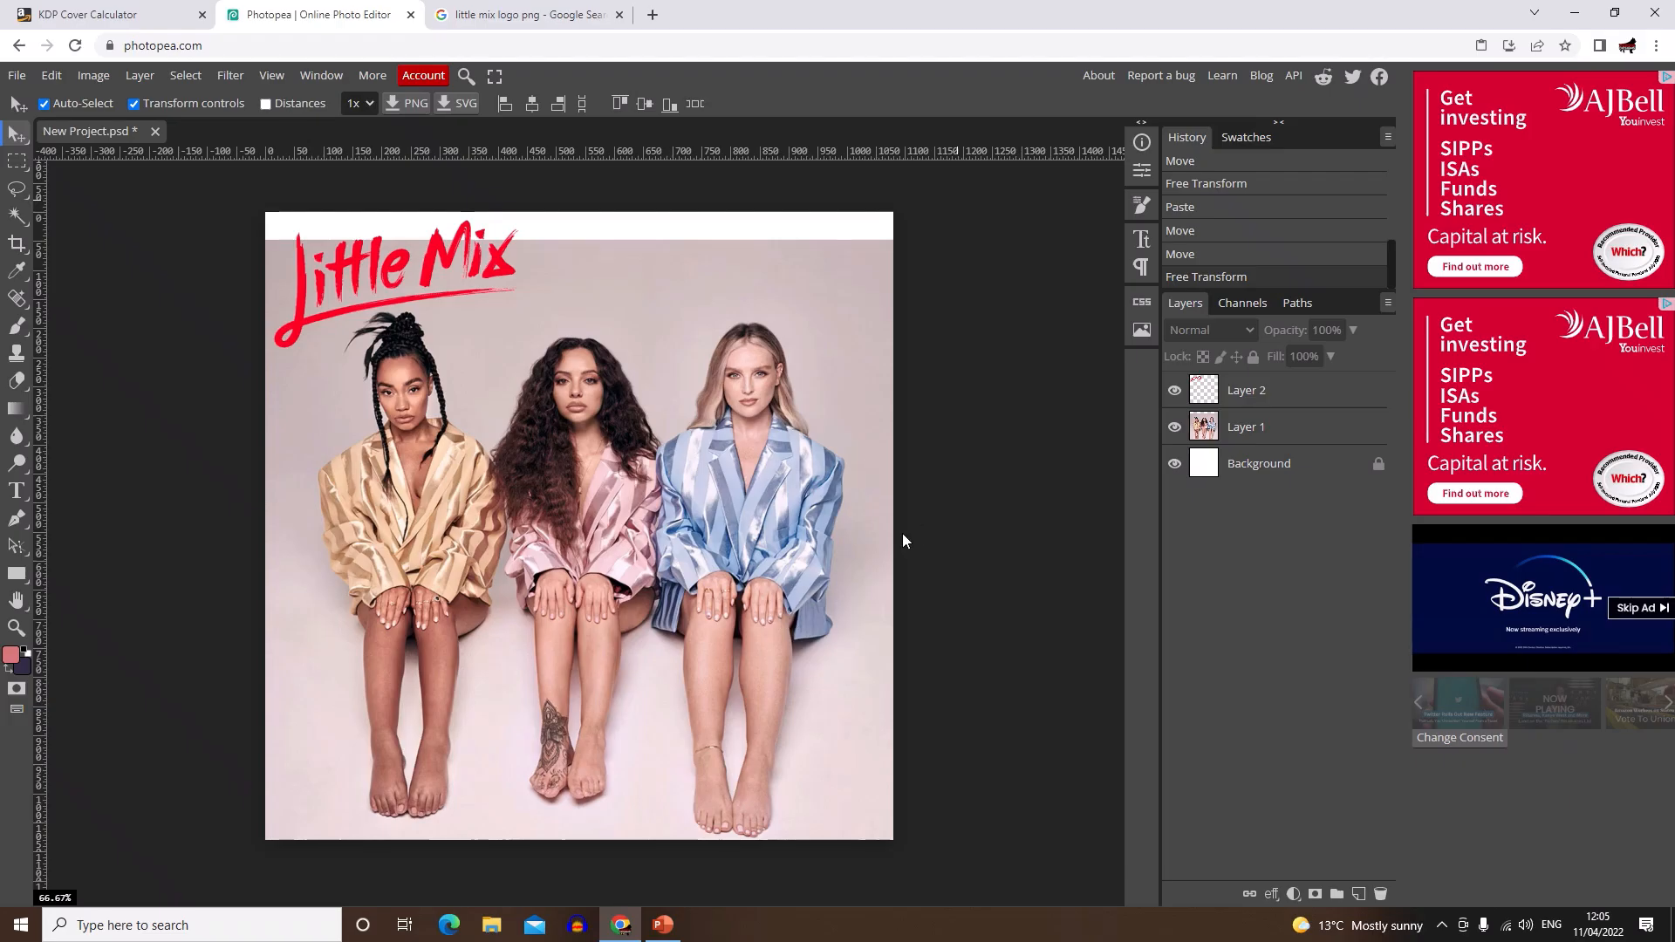
Step: Sample the pale pink backdrop near the photo's upper edge with the Eyedropper as the foreground colour
left_click(877, 304)
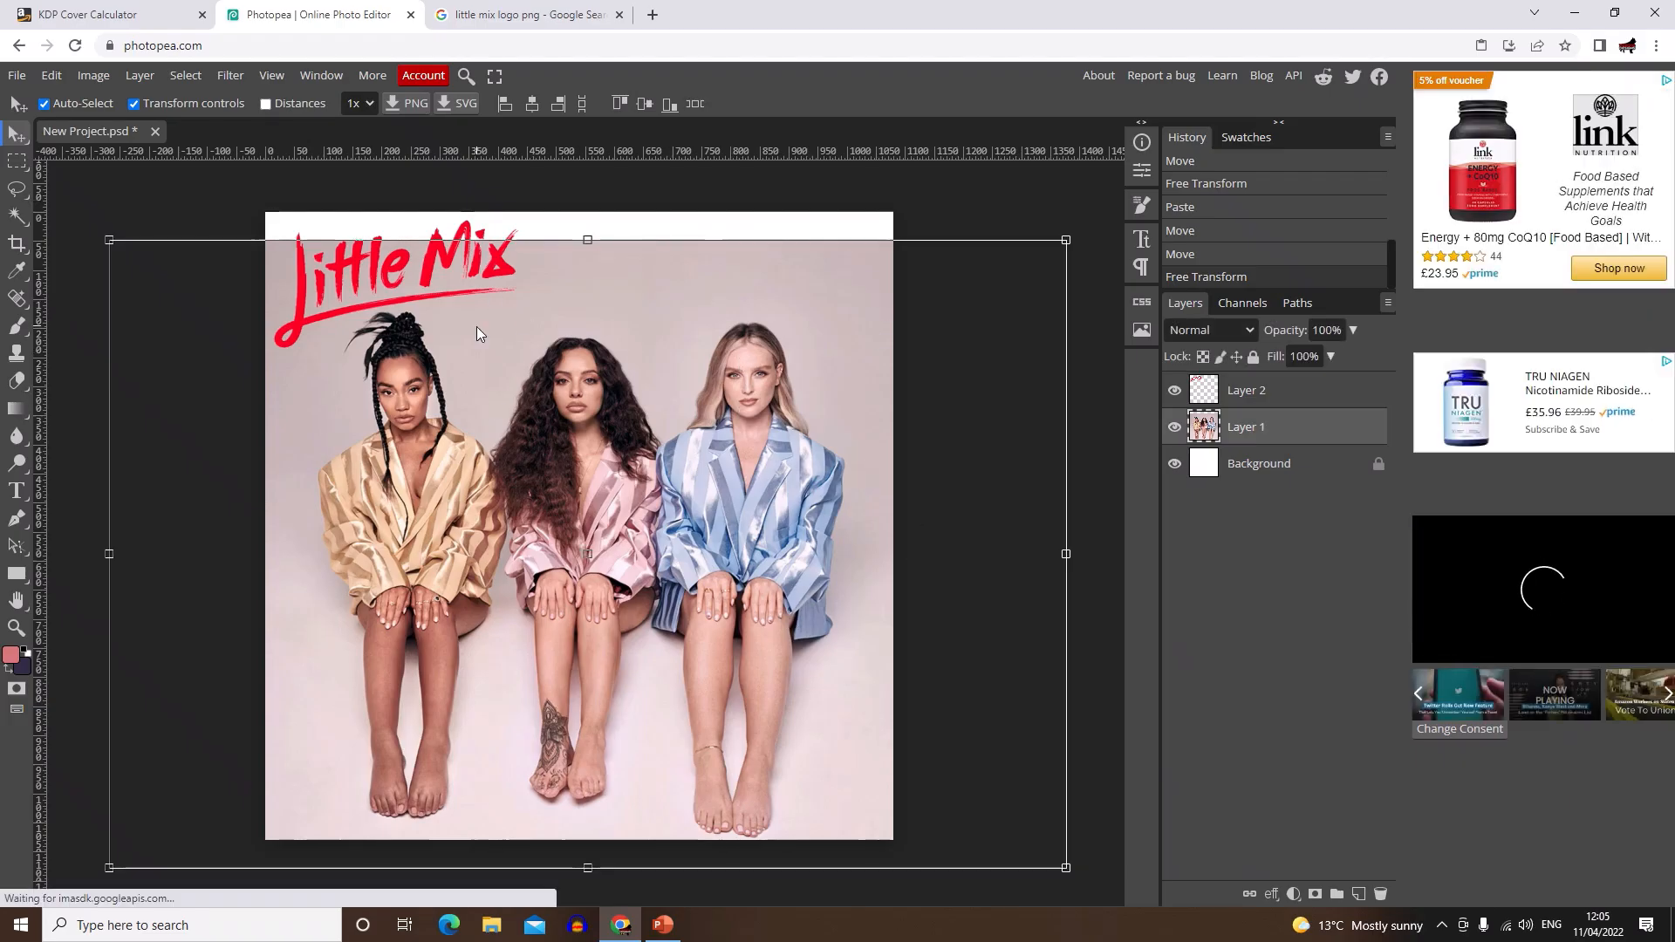
left_click(19, 272)
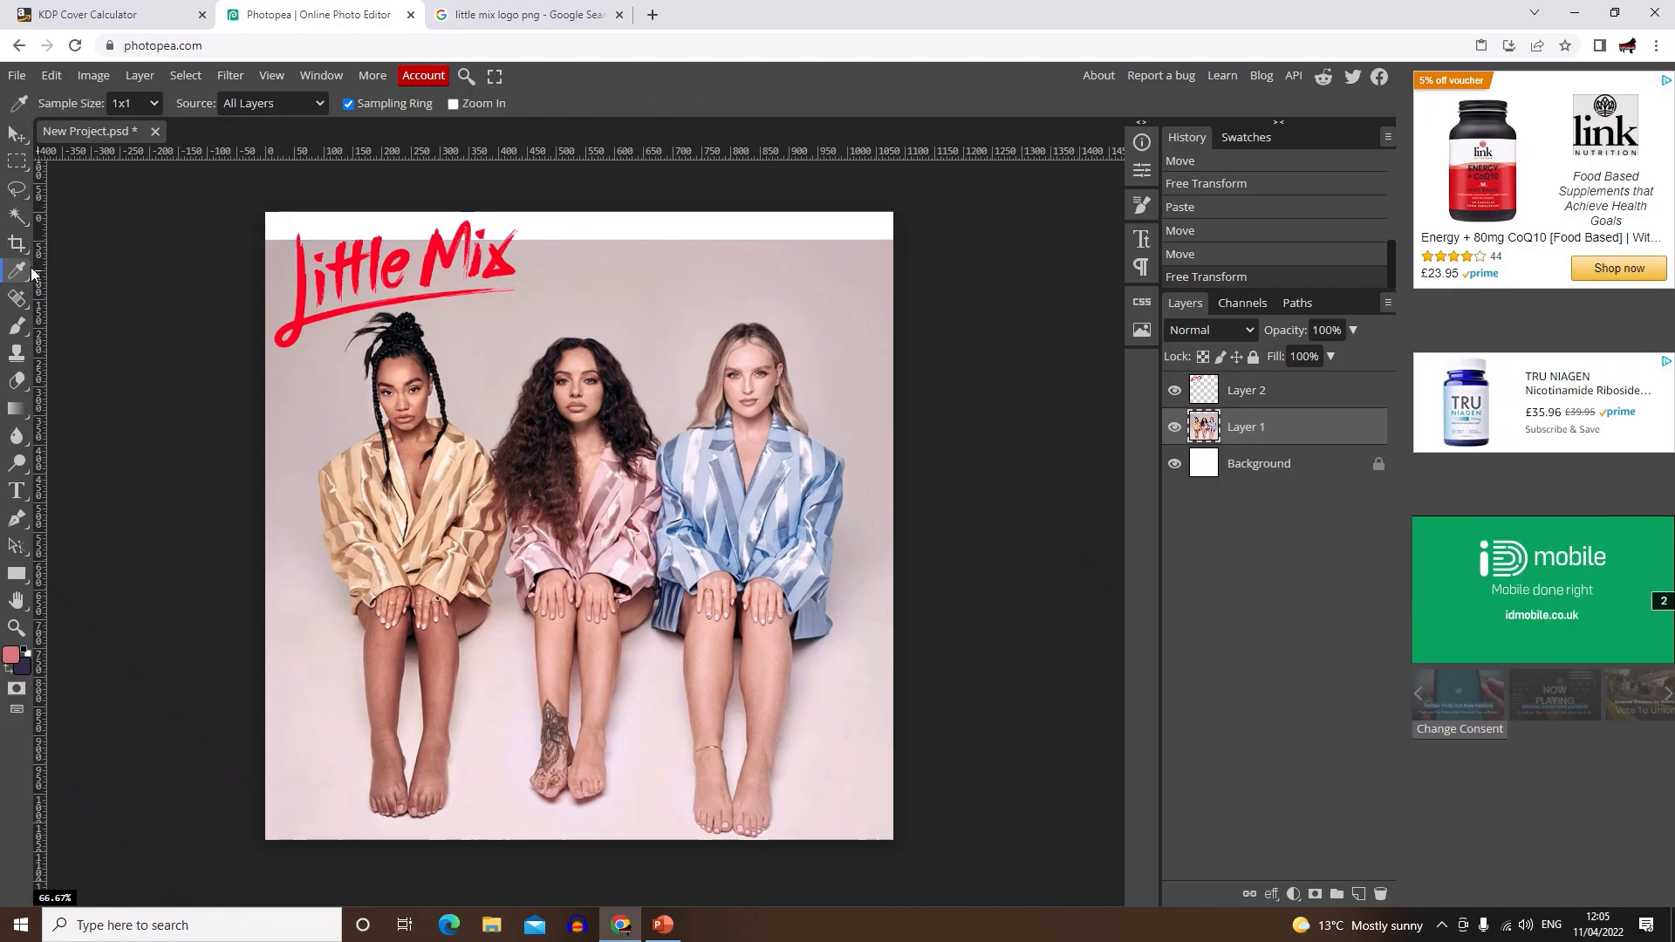
left_click(783, 260)
left_click(783, 260)
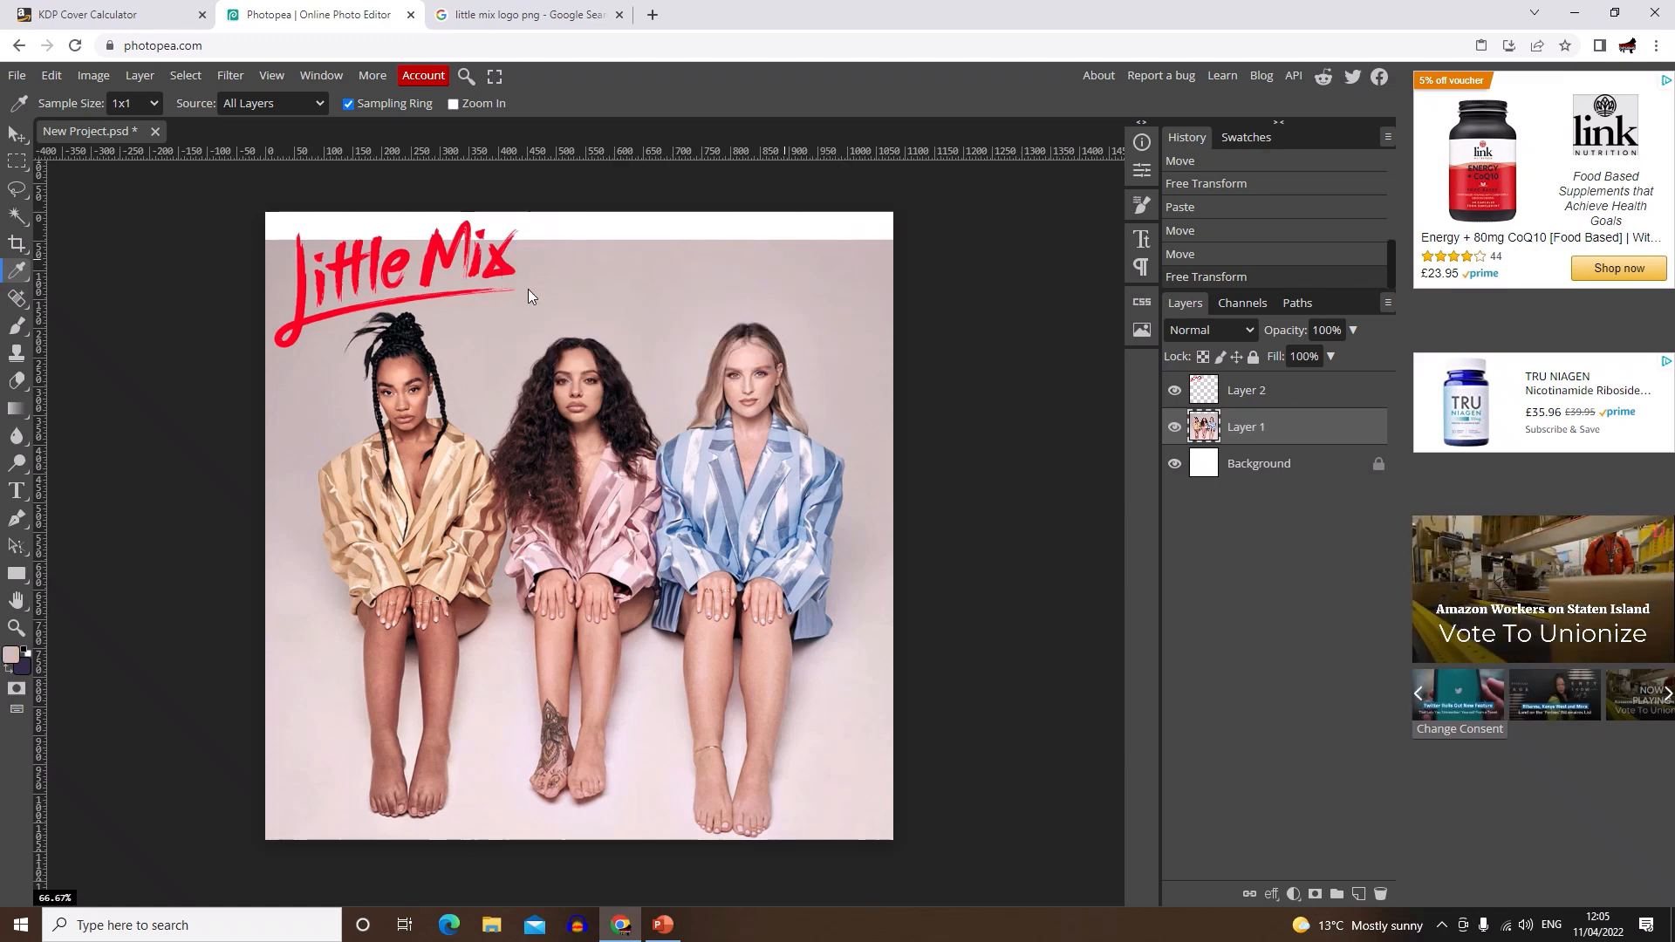
left_click(823, 255)
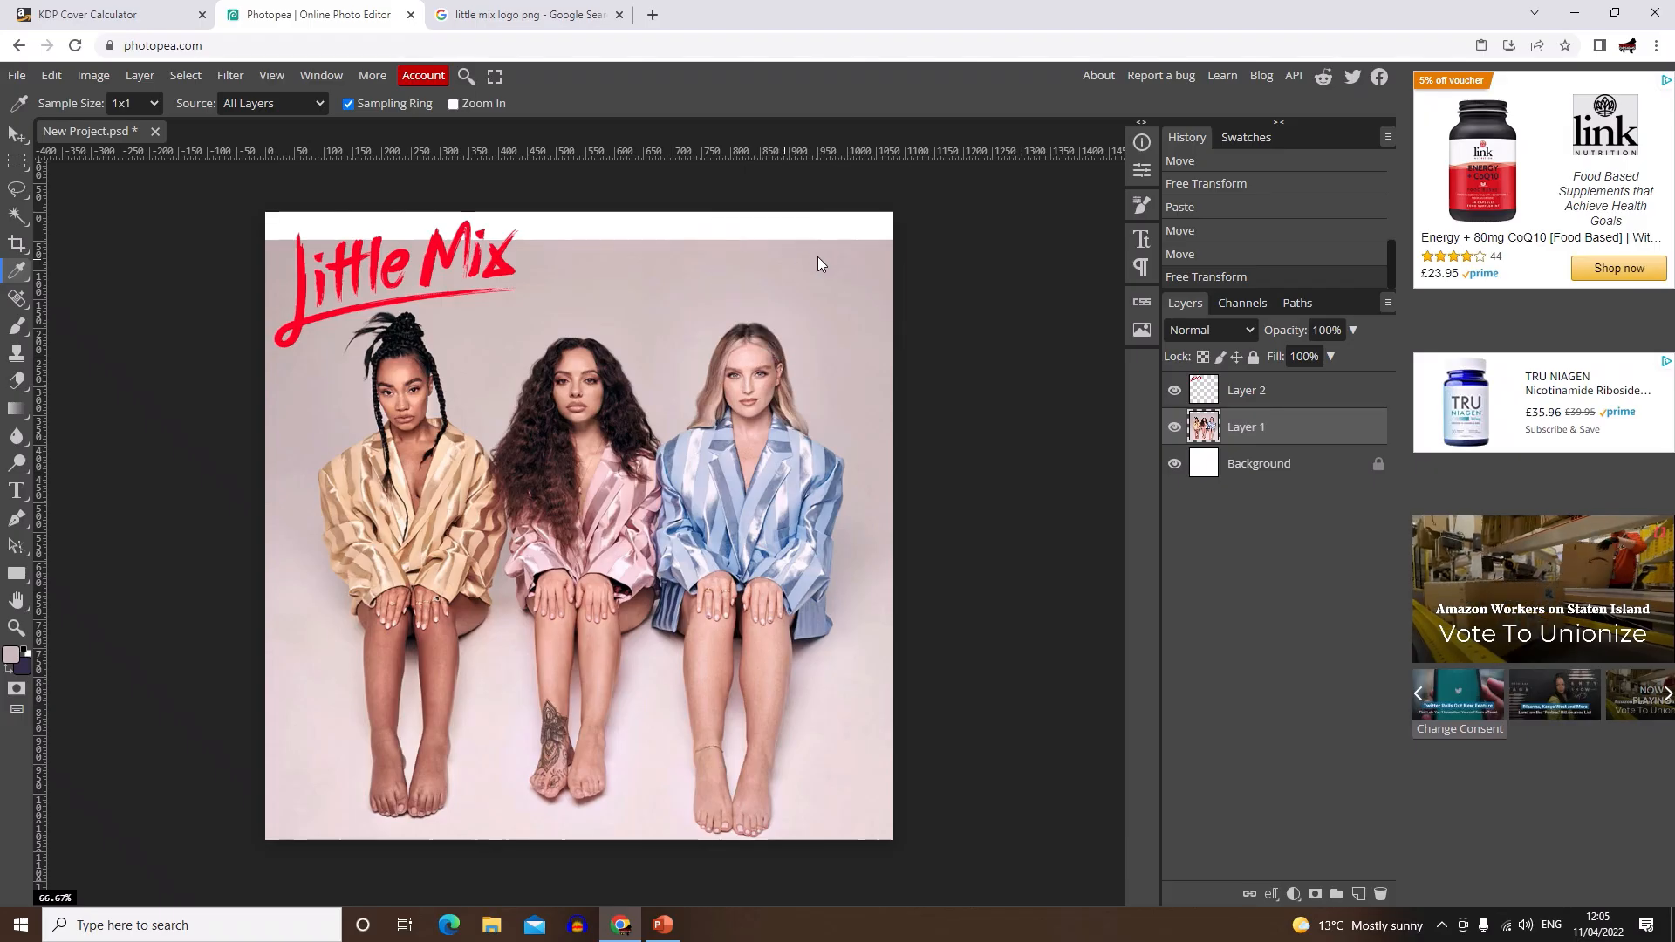
left_click(818, 255)
left_click(825, 256)
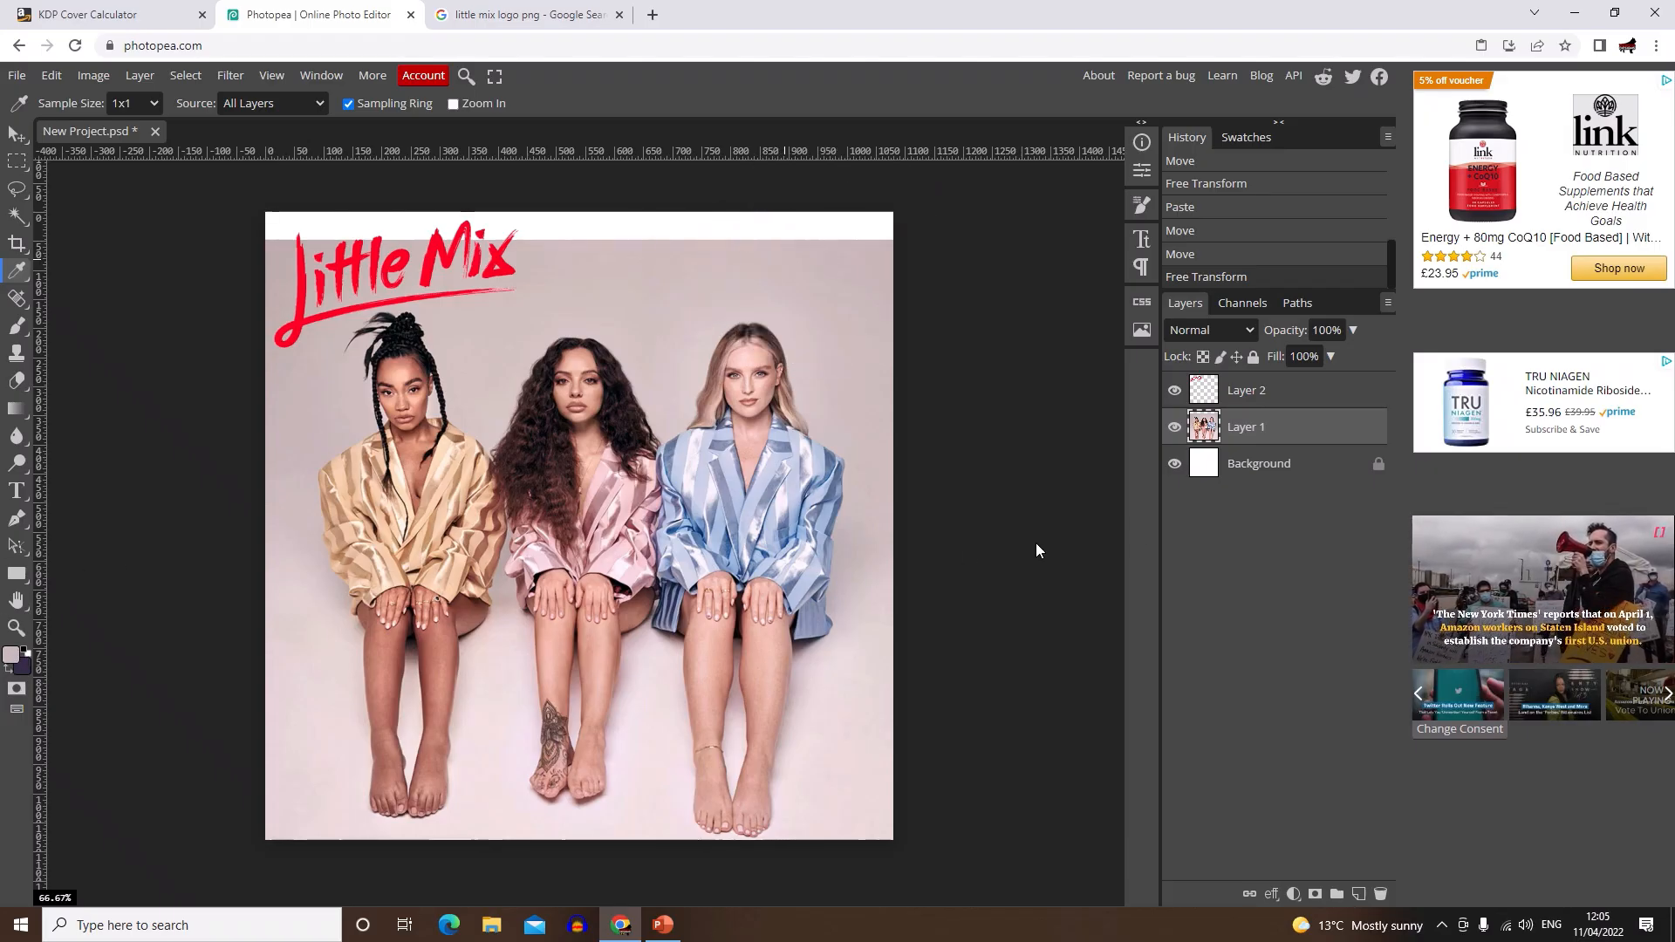
Step: Fill the Background layer with the sampled pale pink using the Paint Bucket Tool
left_click(1245, 471)
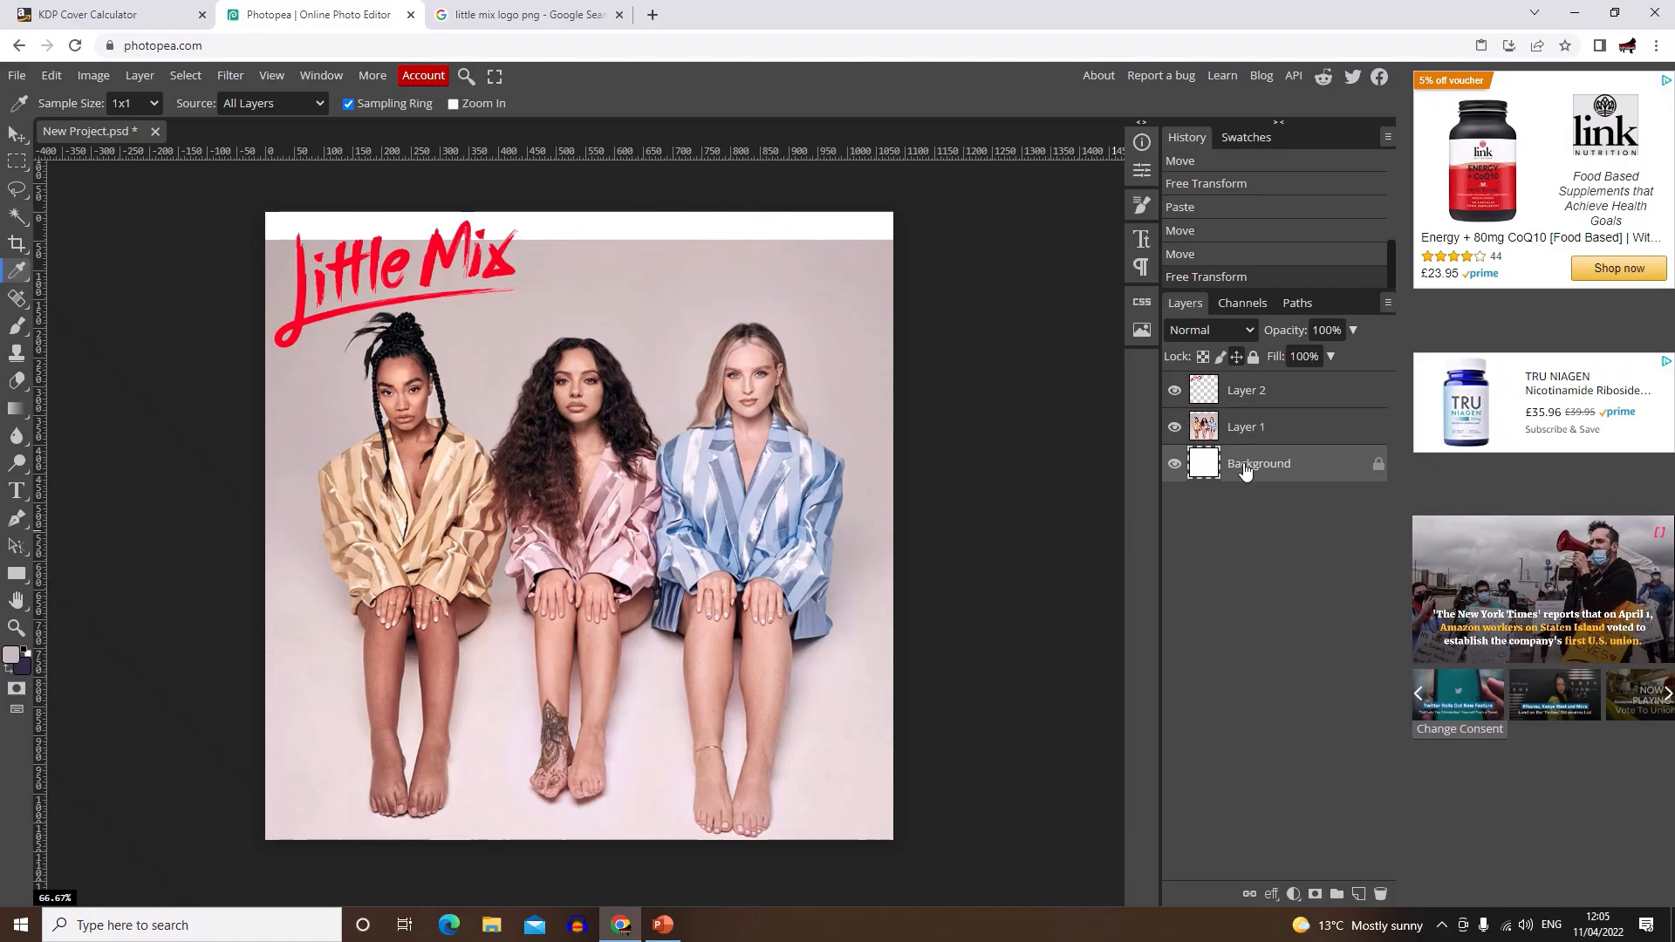
left_click(21, 410)
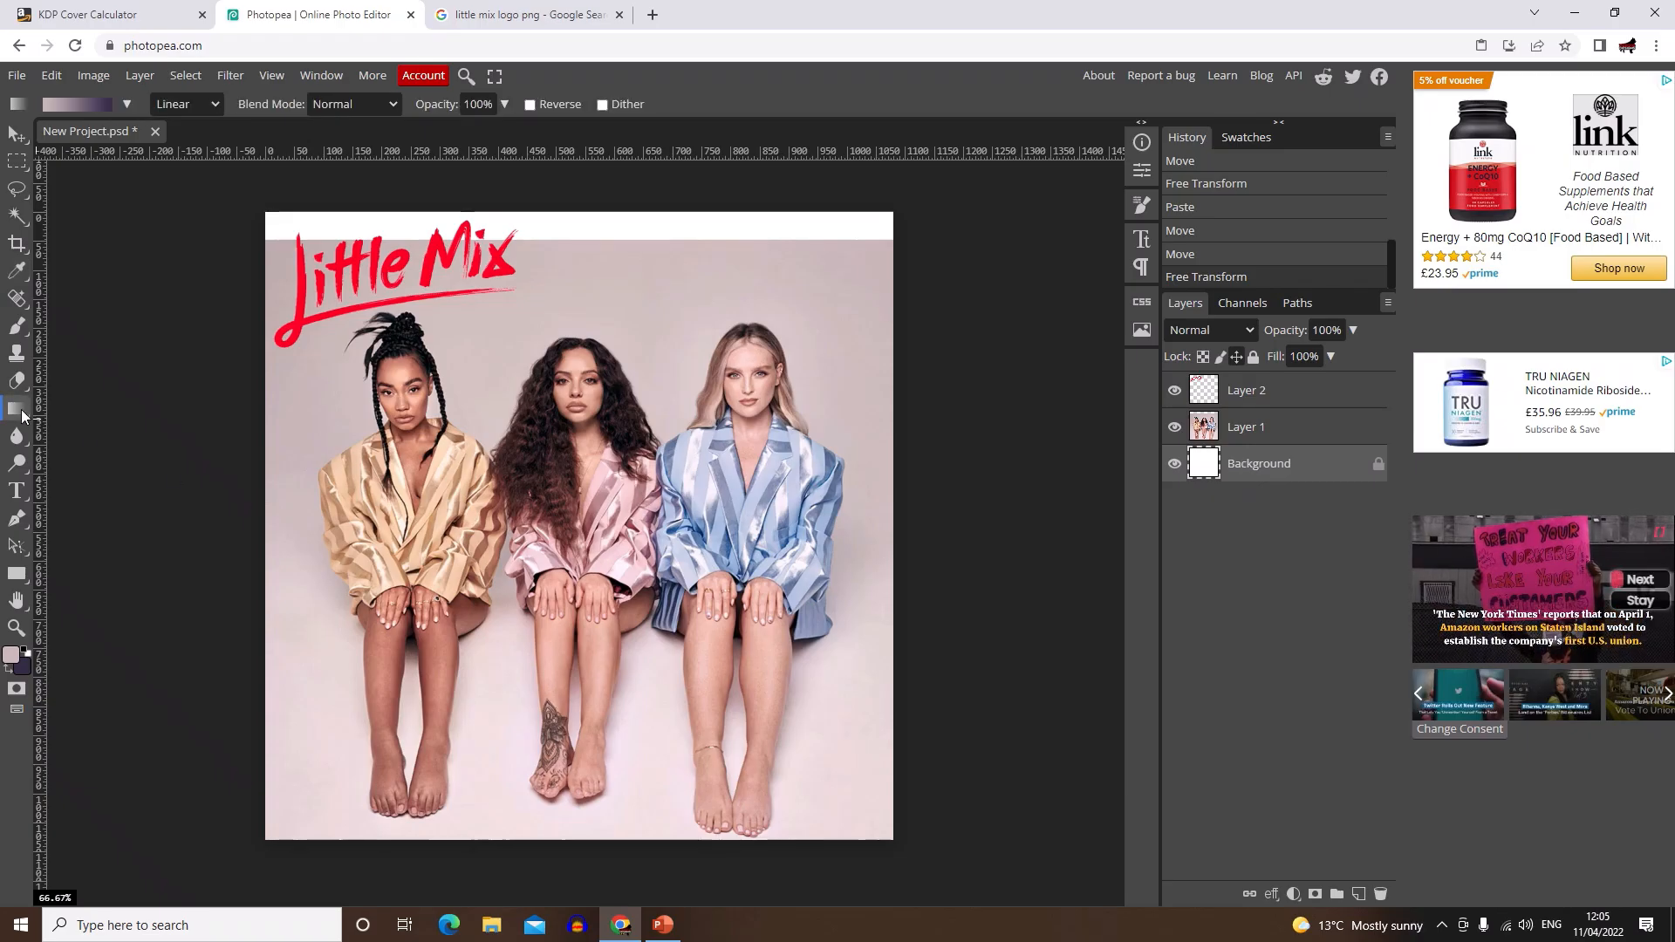
right_click(21, 410)
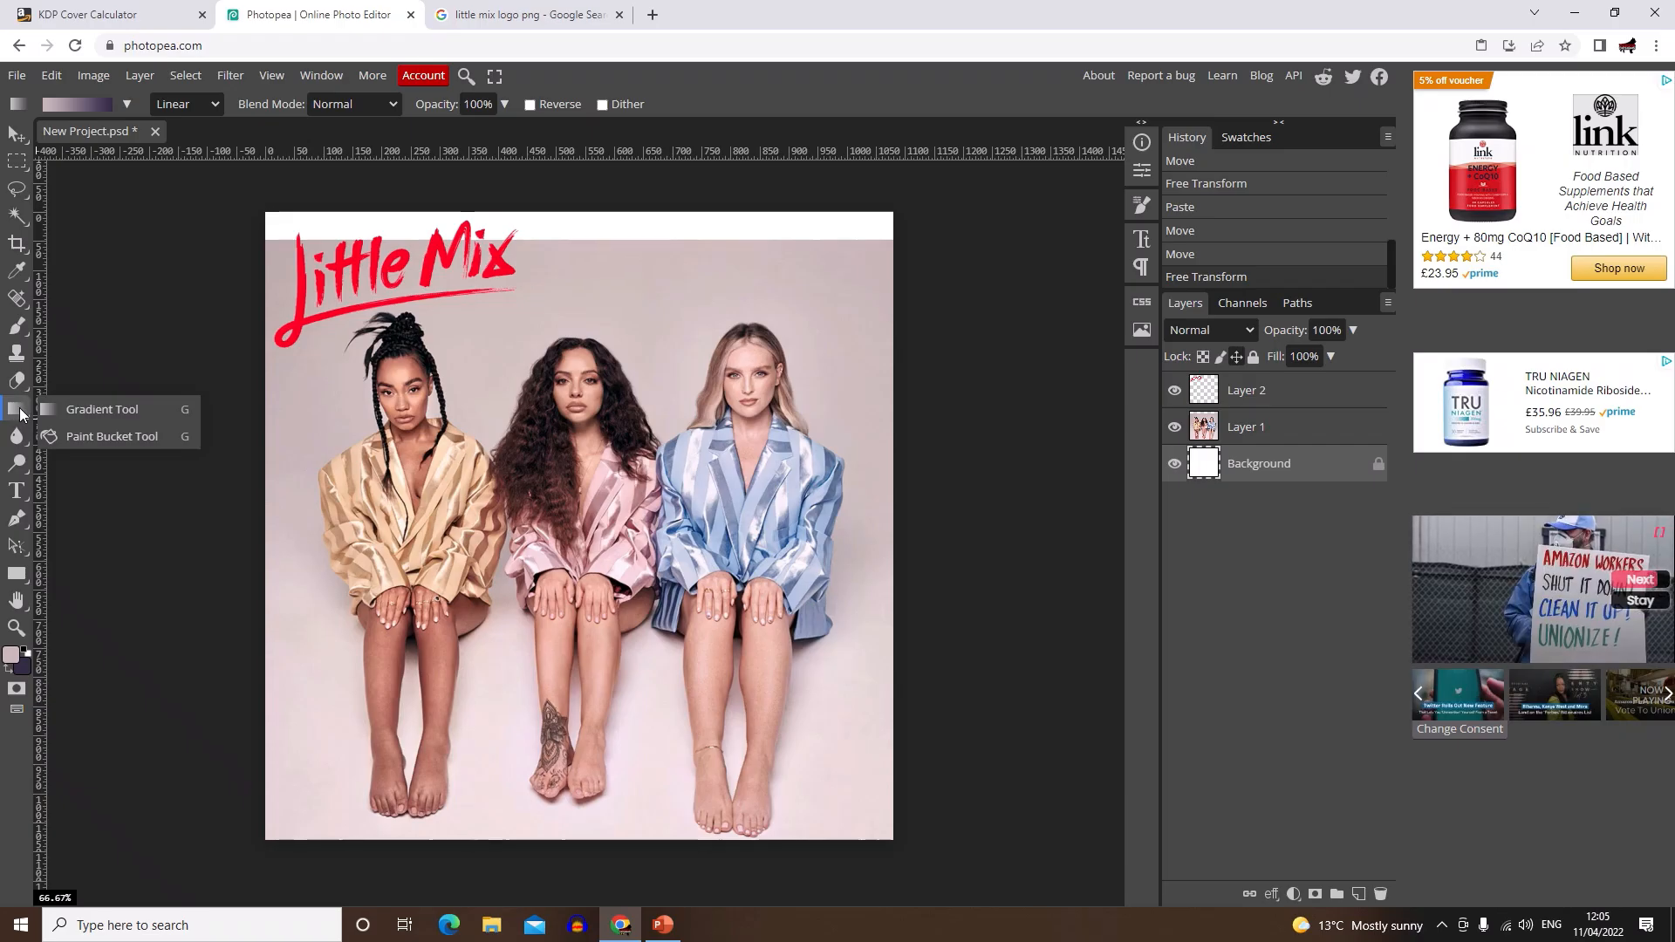
left_click(94, 437)
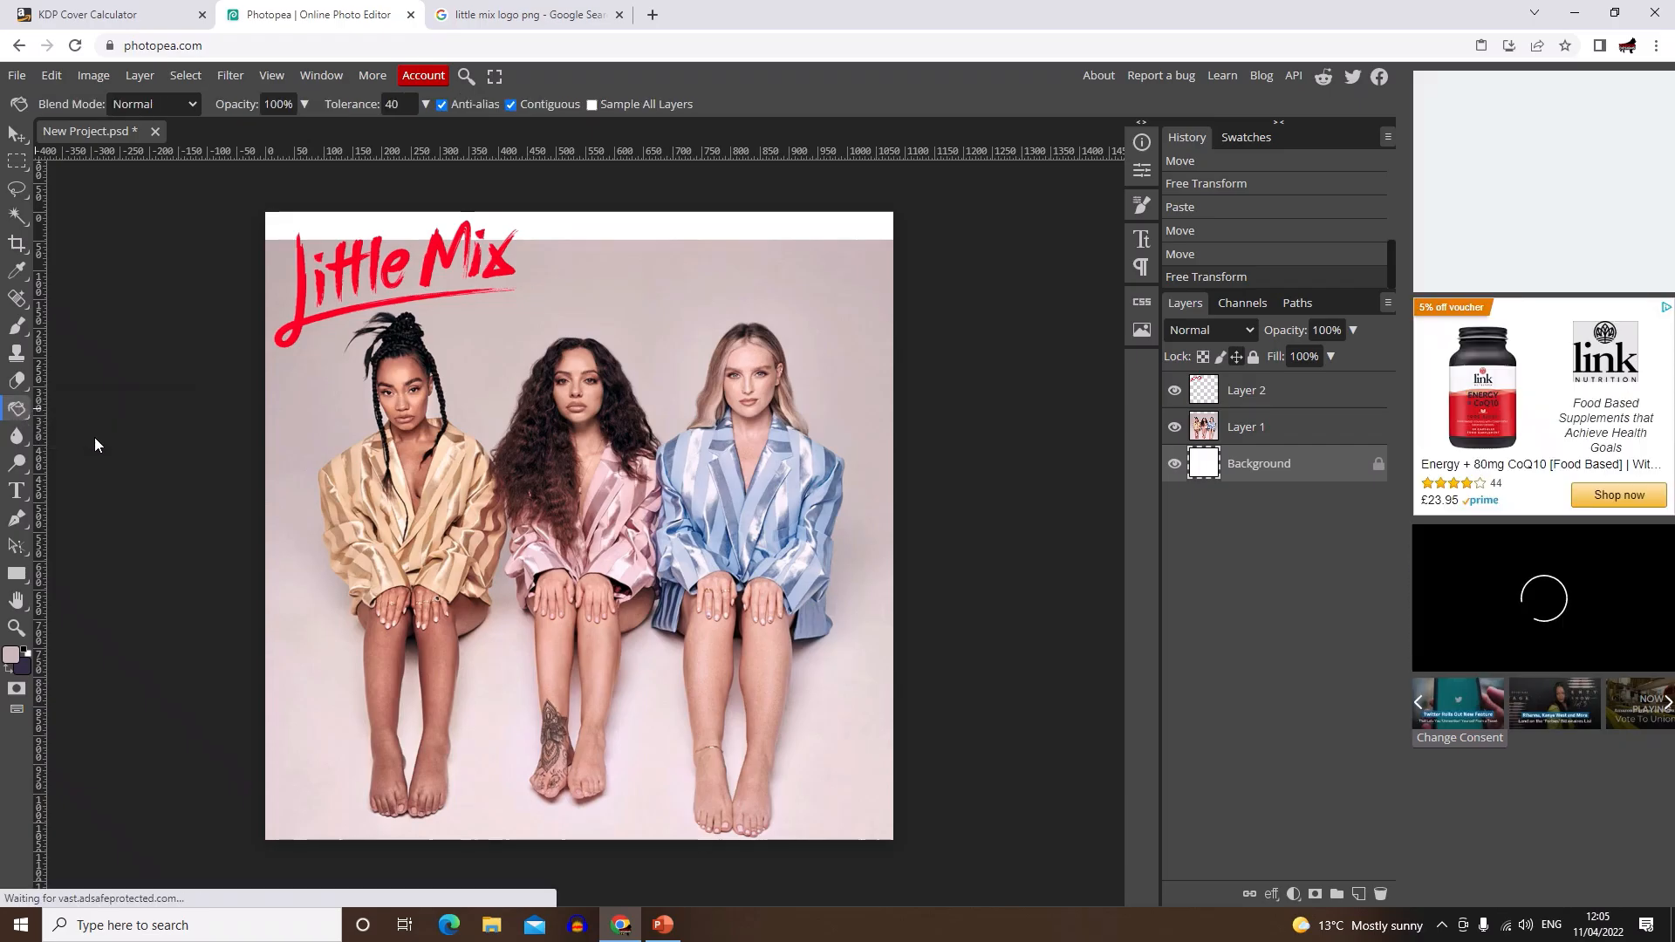
left_click(666, 232)
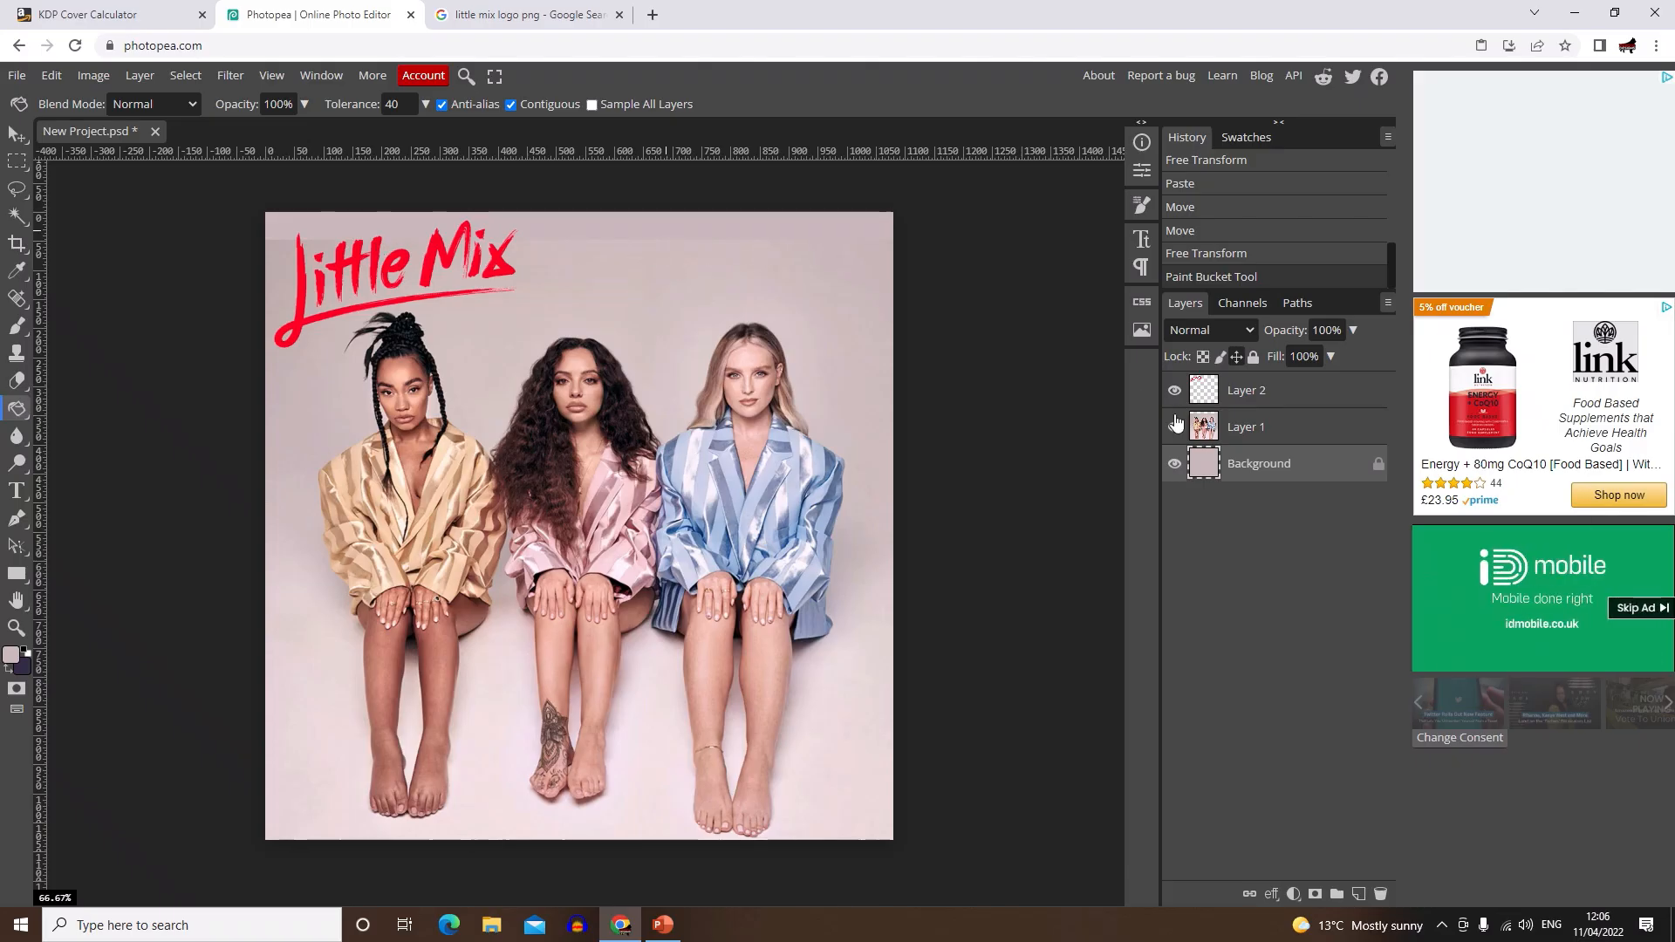
Step: Set up the Eraser on Layer 1 with a soft round brush at 0% hardness and a size of about 176 px
left_click(1256, 433)
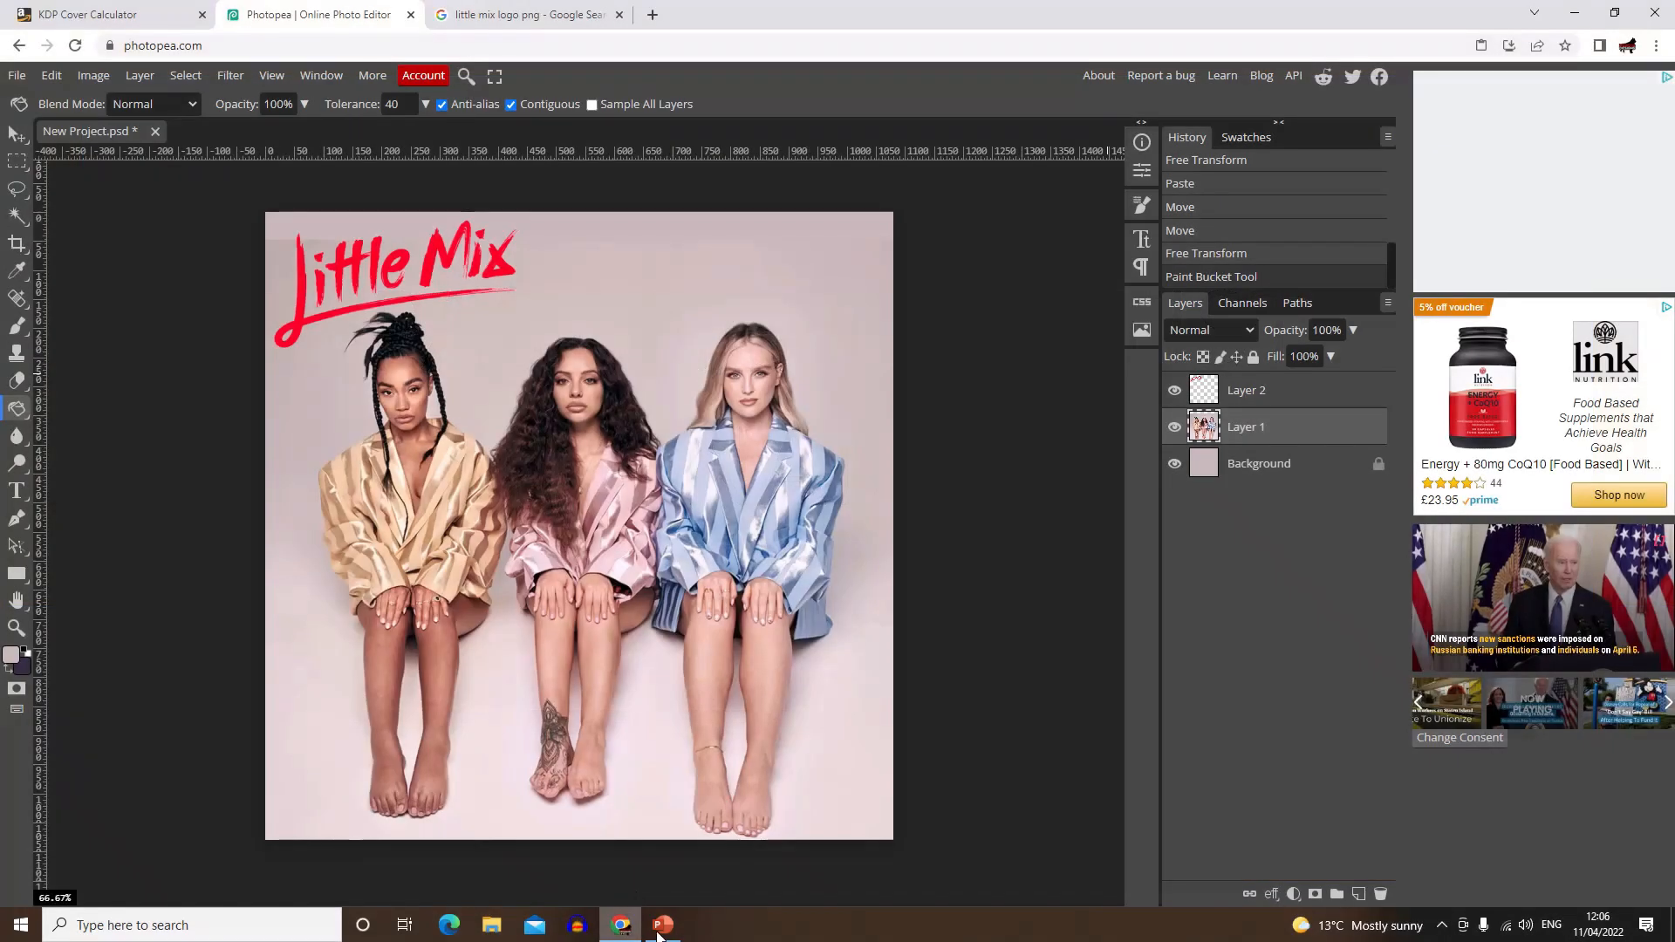
mouse_move(656, 935)
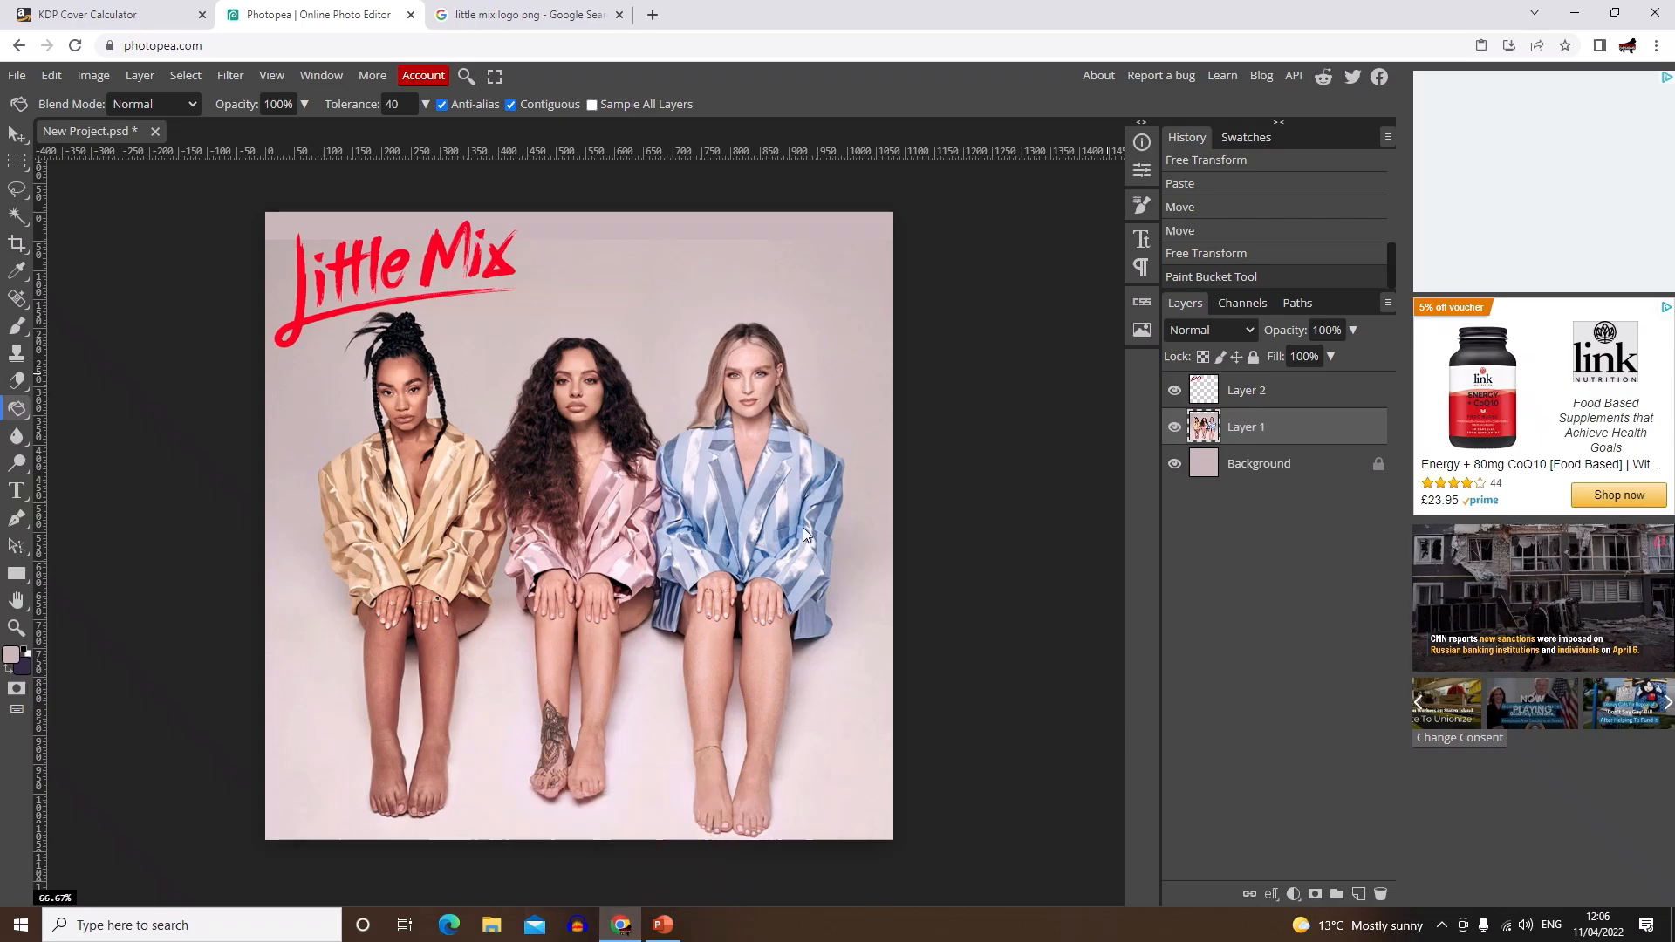
left_click(20, 389)
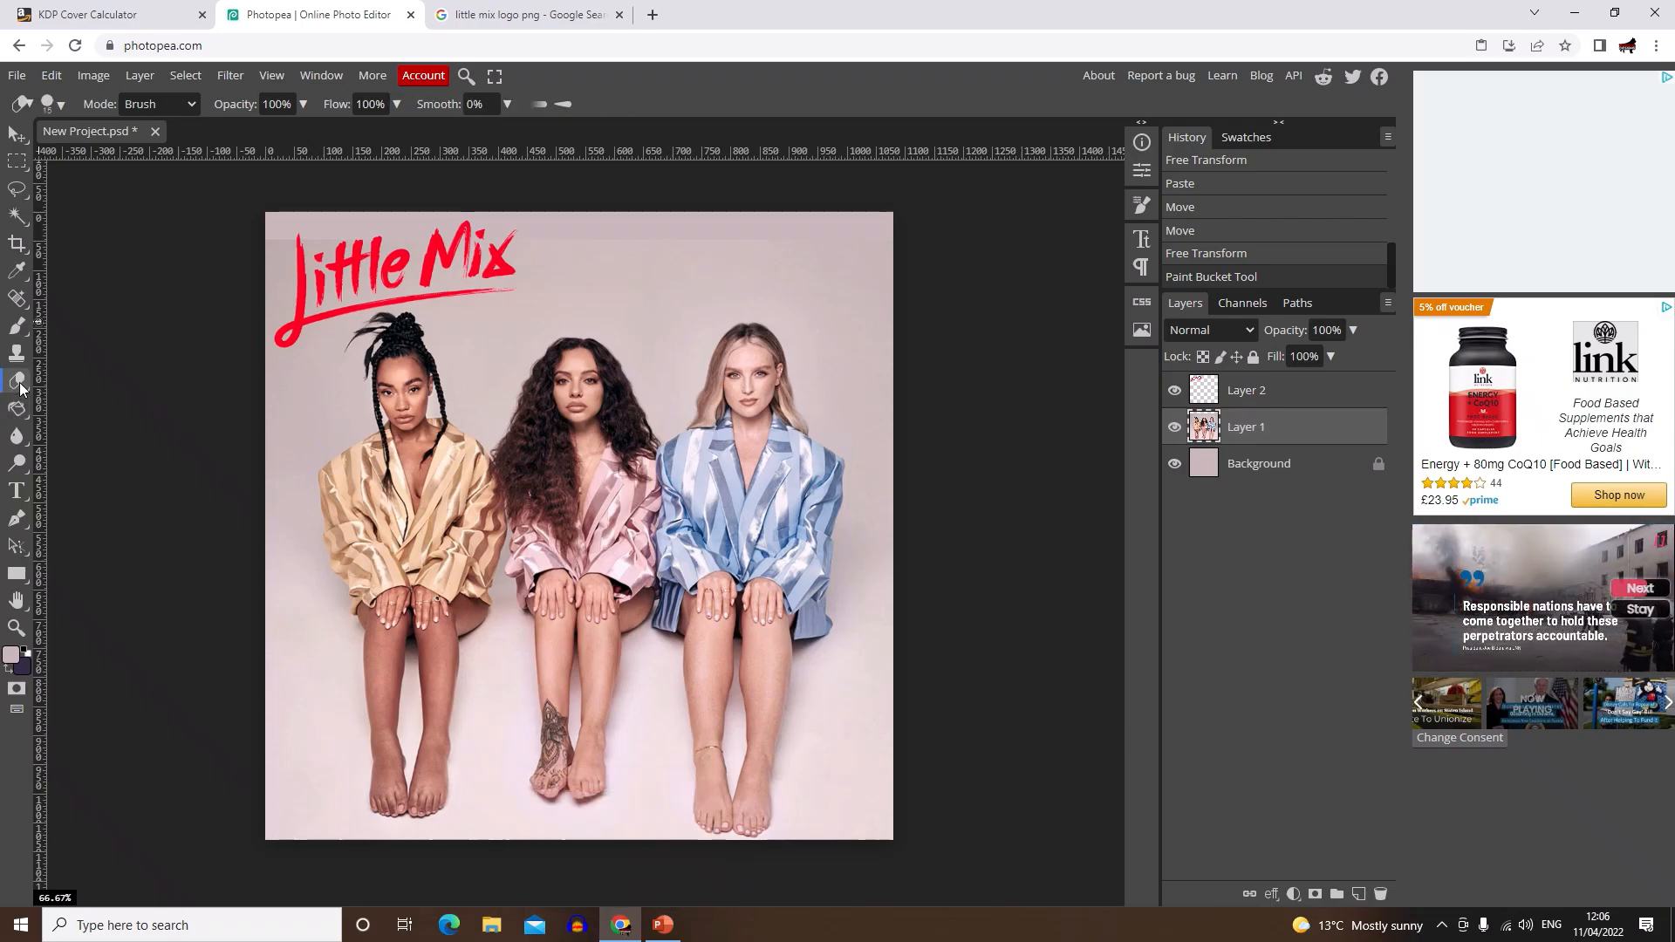
left_click(63, 106)
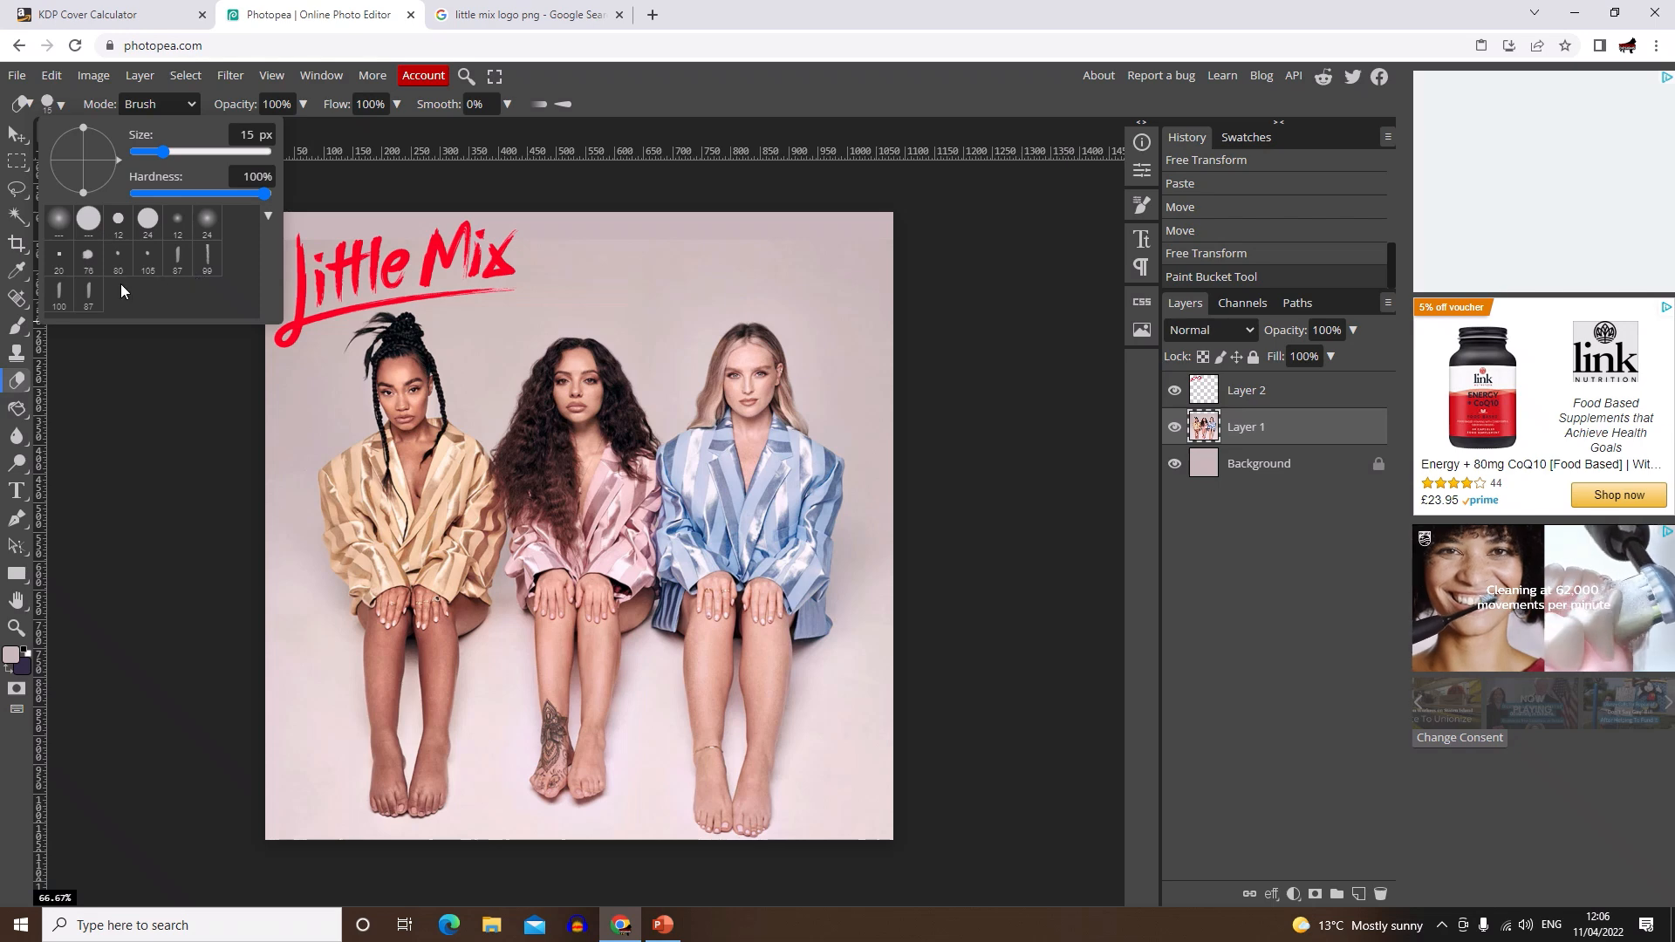
left_click(61, 228)
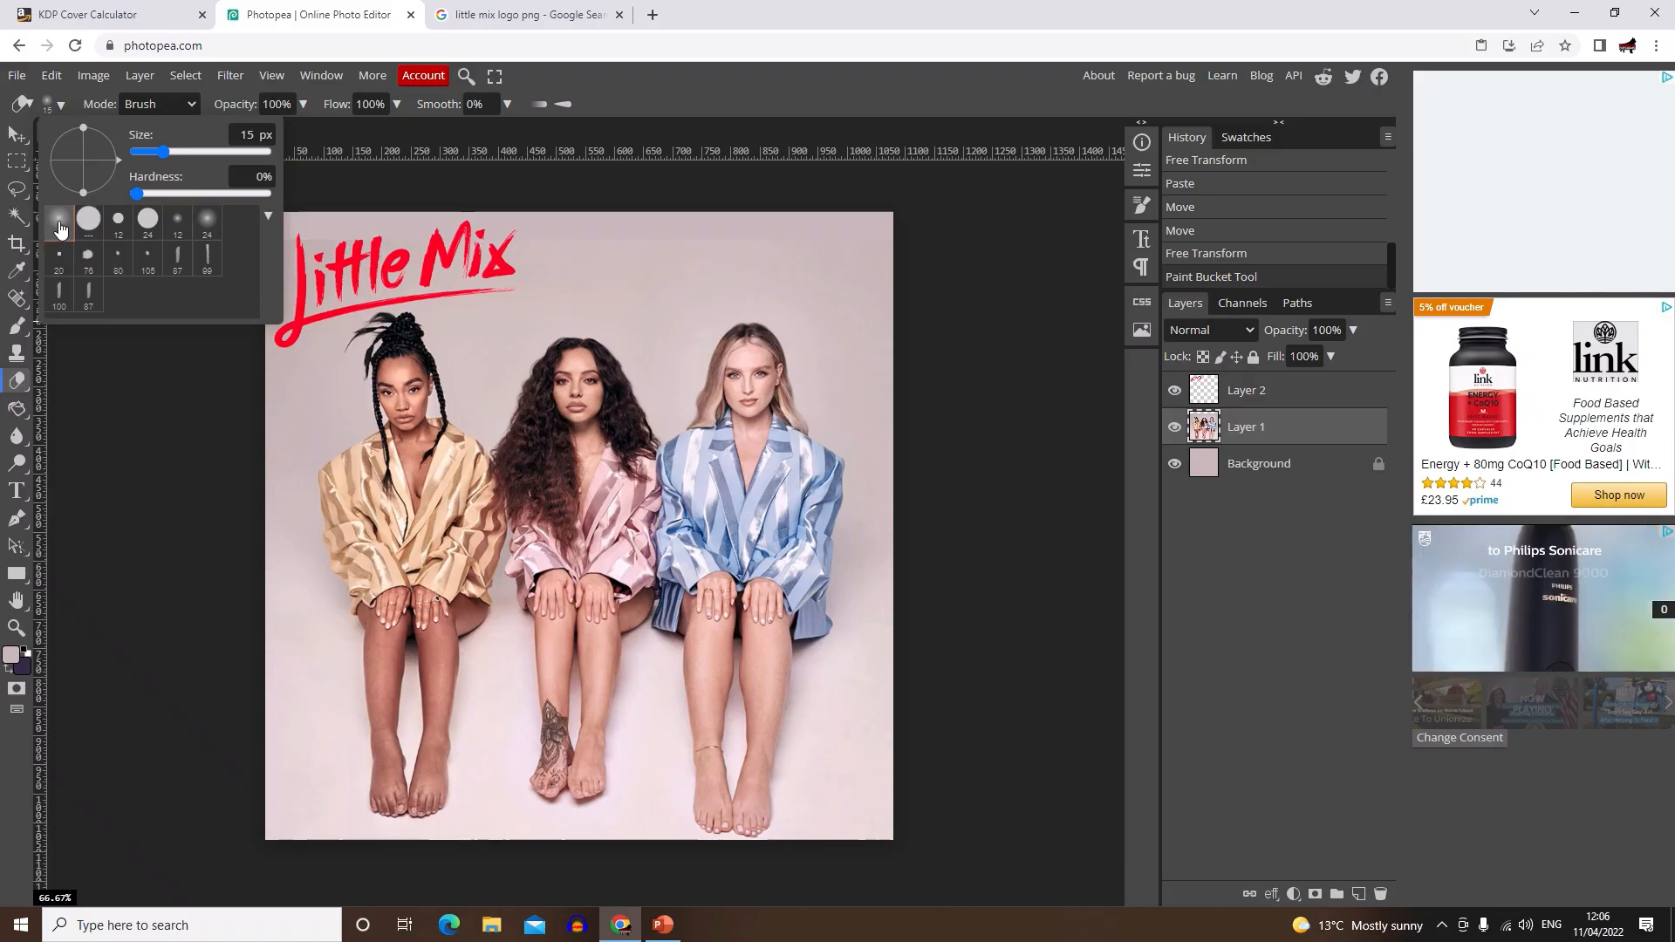
left_click_drag(166, 153, 179, 152)
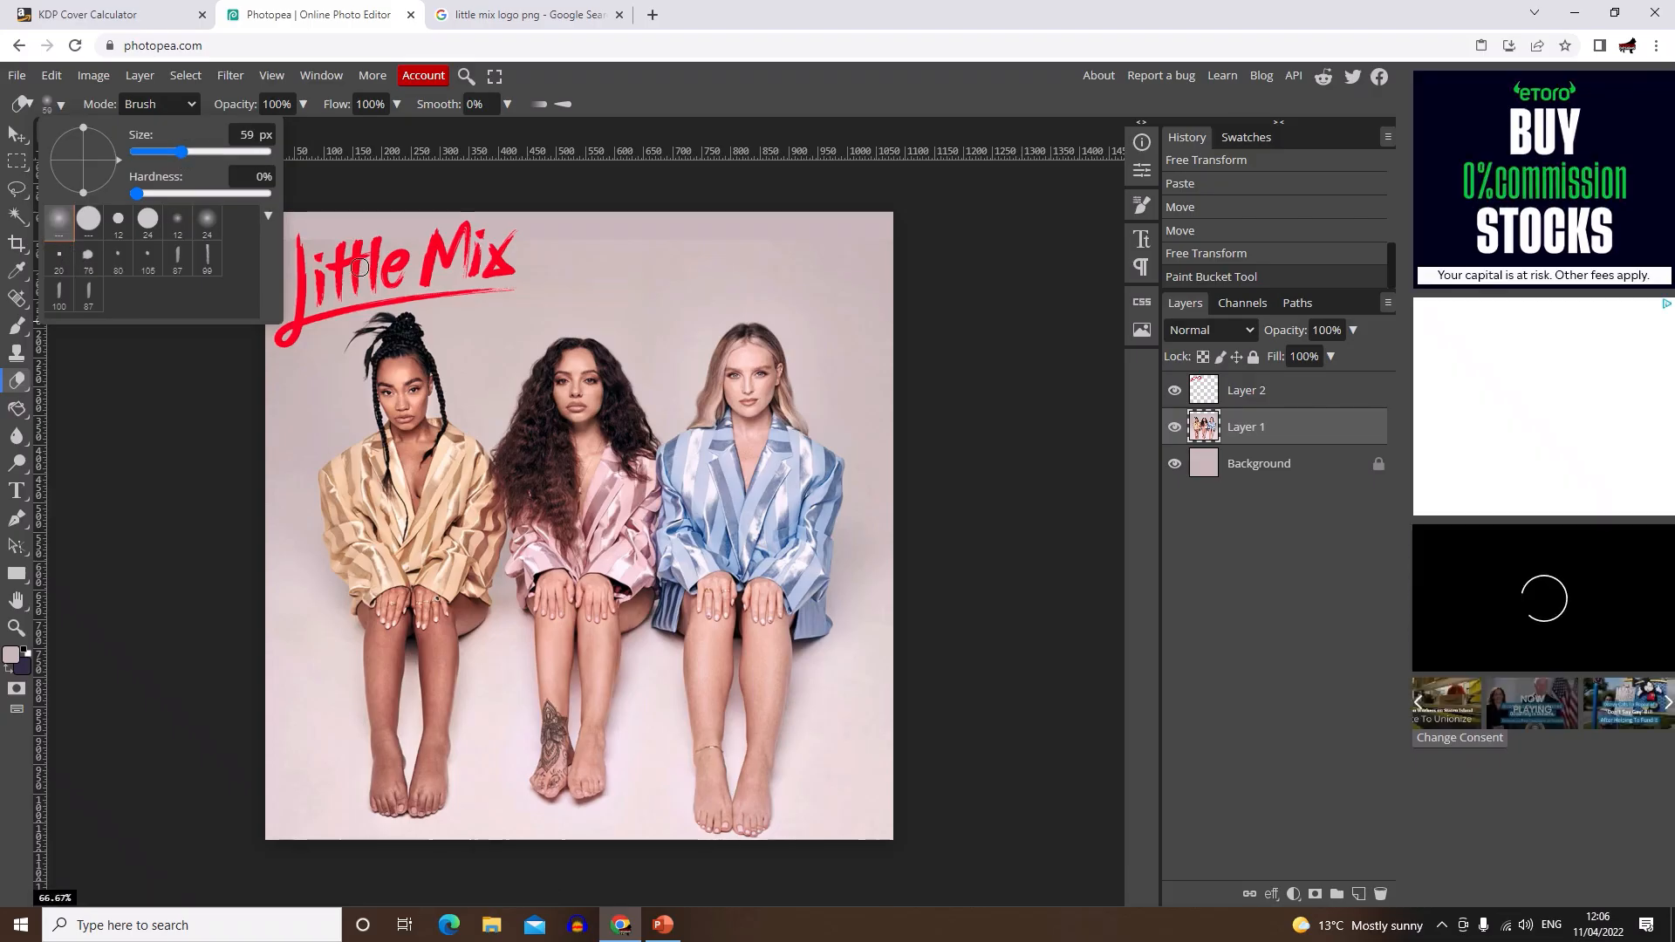
left_click_drag(185, 150, 224, 154)
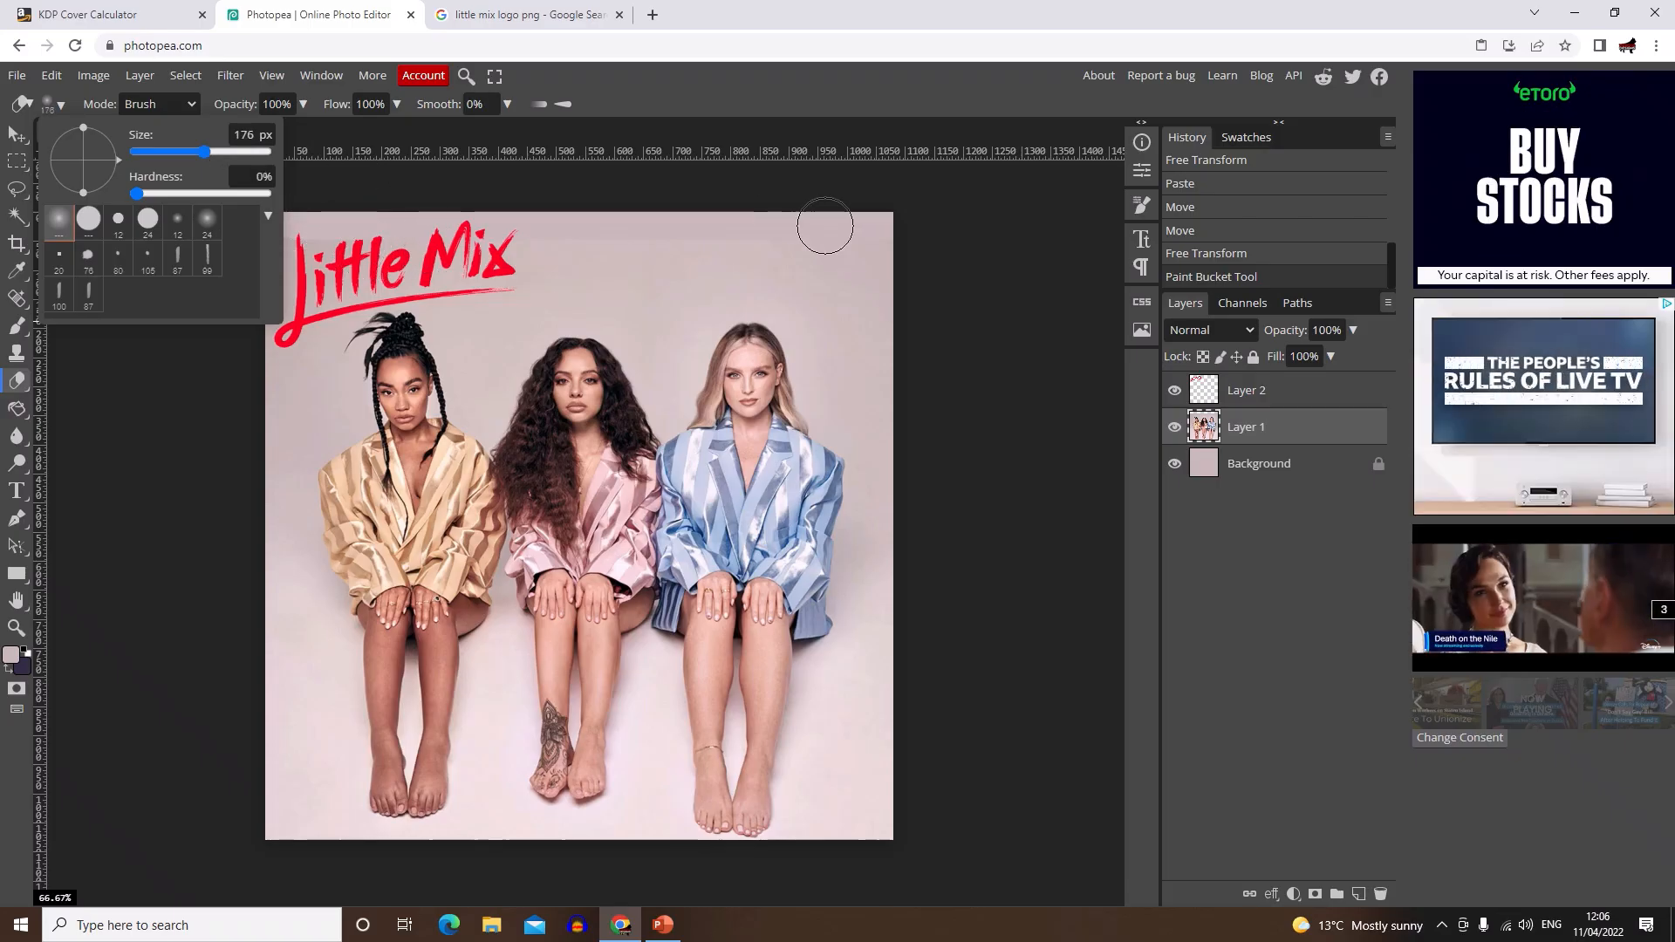
Step: Softly erase the hard upper edge of the photo on Layer 1 to blend it into the background, toggling the layer's visibility to compare
left_click(1040, 273)
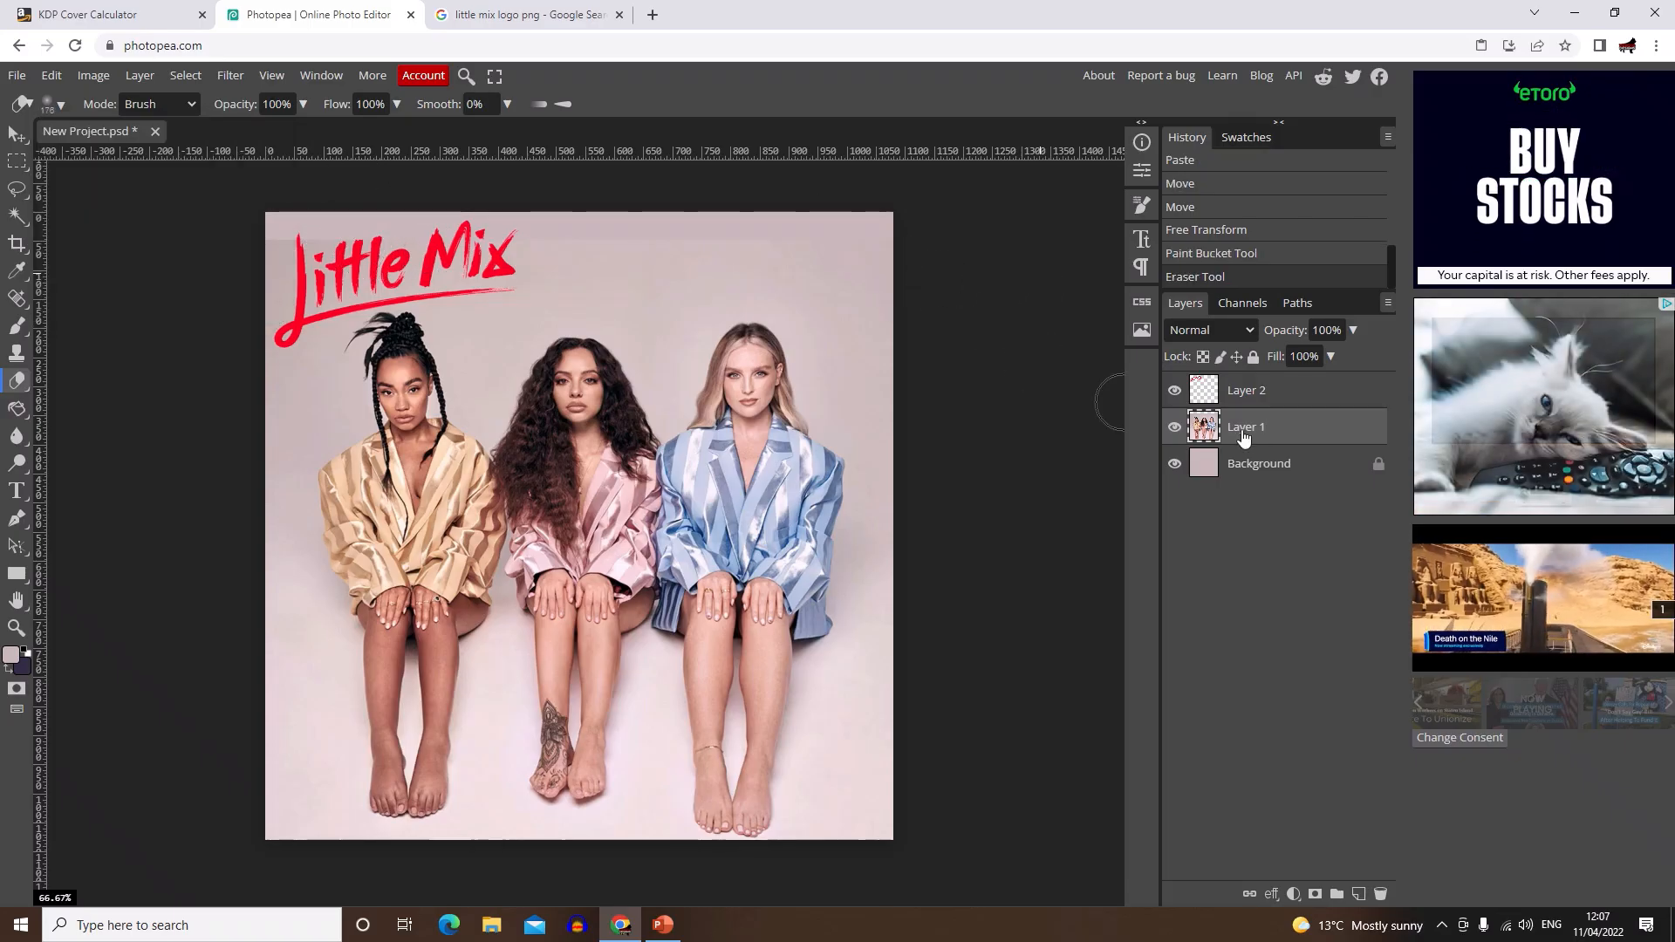
left_click(1177, 429)
left_click(1178, 429)
left_click(1177, 429)
left_click(1177, 428)
left_click(1177, 429)
left_click(1177, 428)
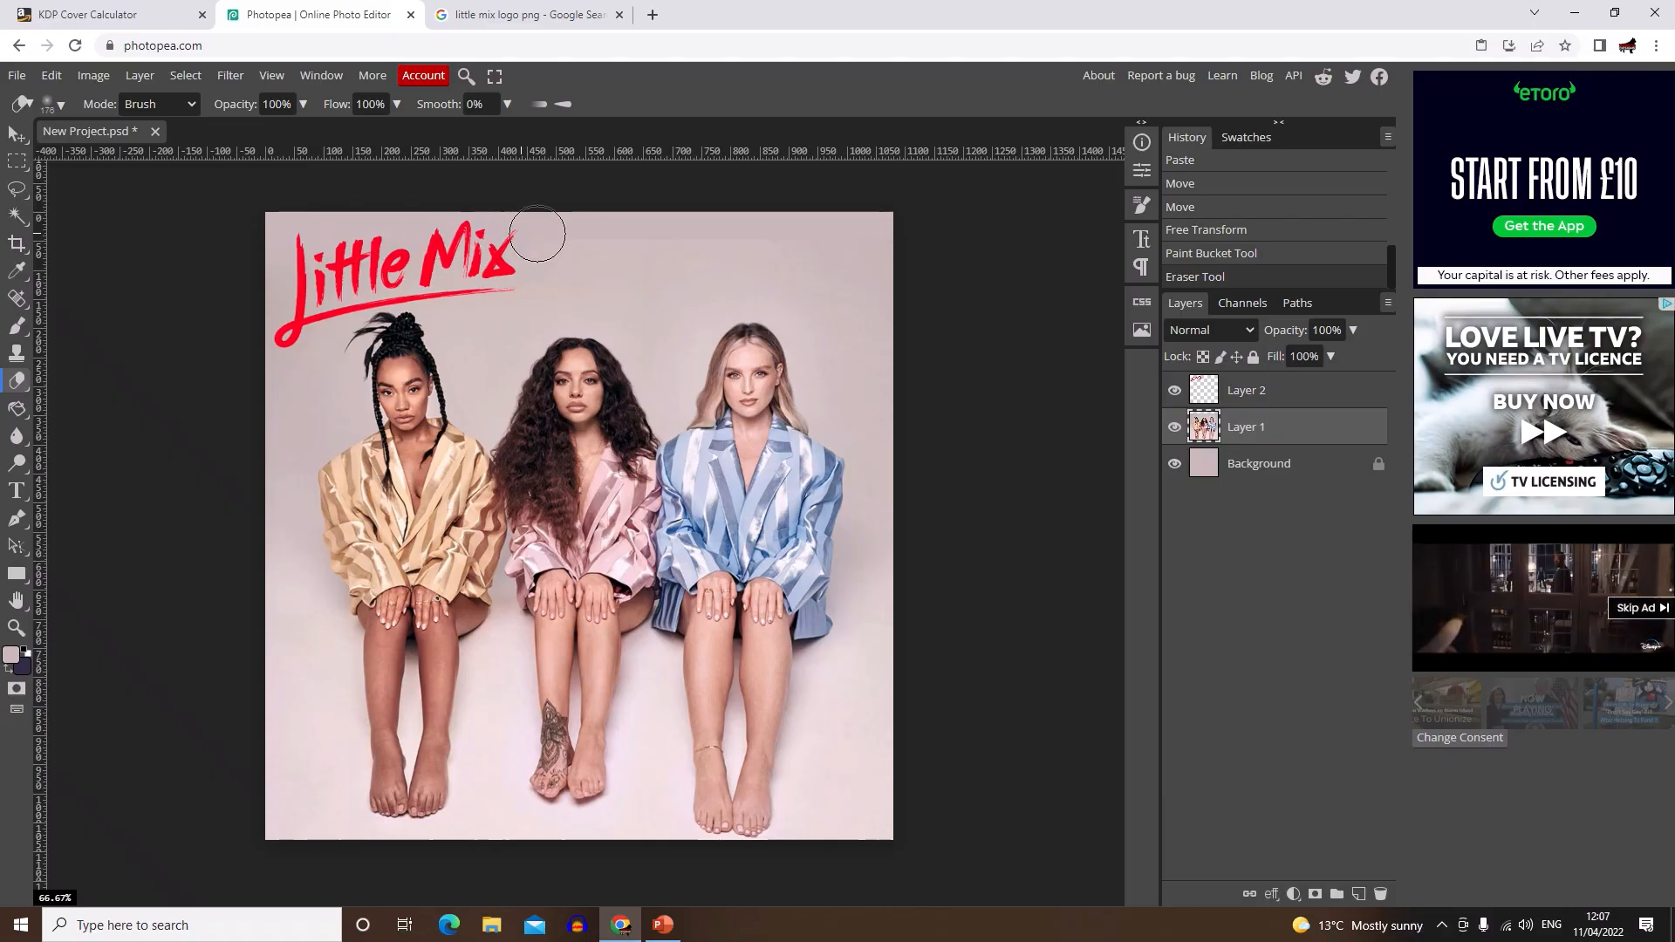
left_click_drag(897, 234, 925, 251)
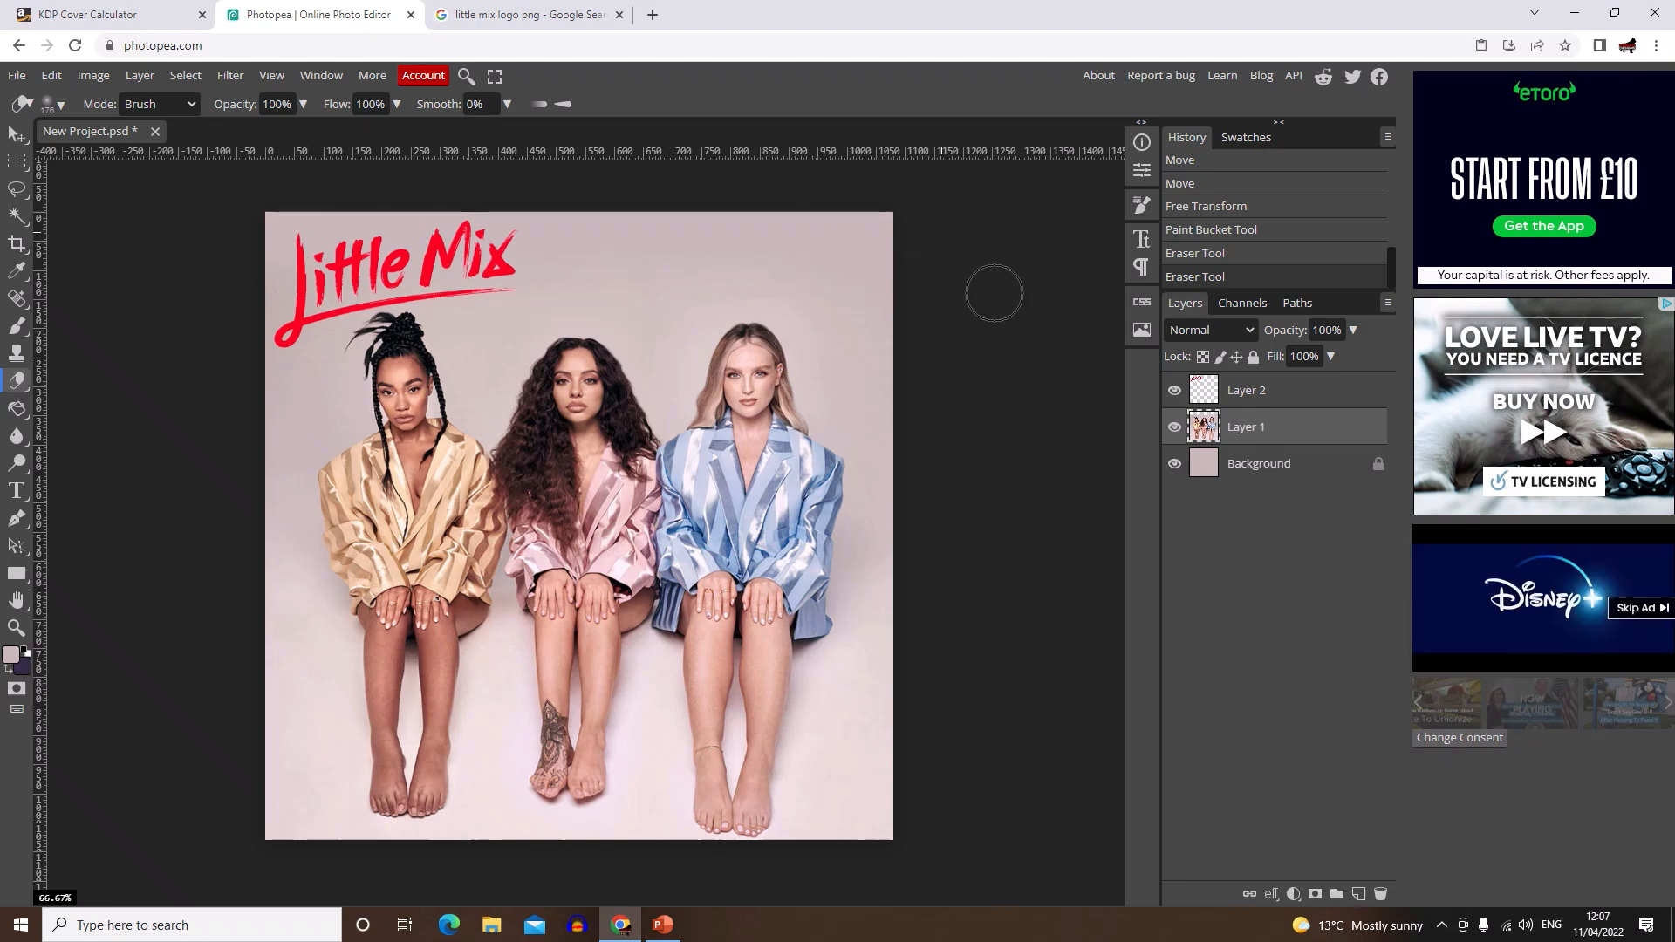
mouse_move(820, 7)
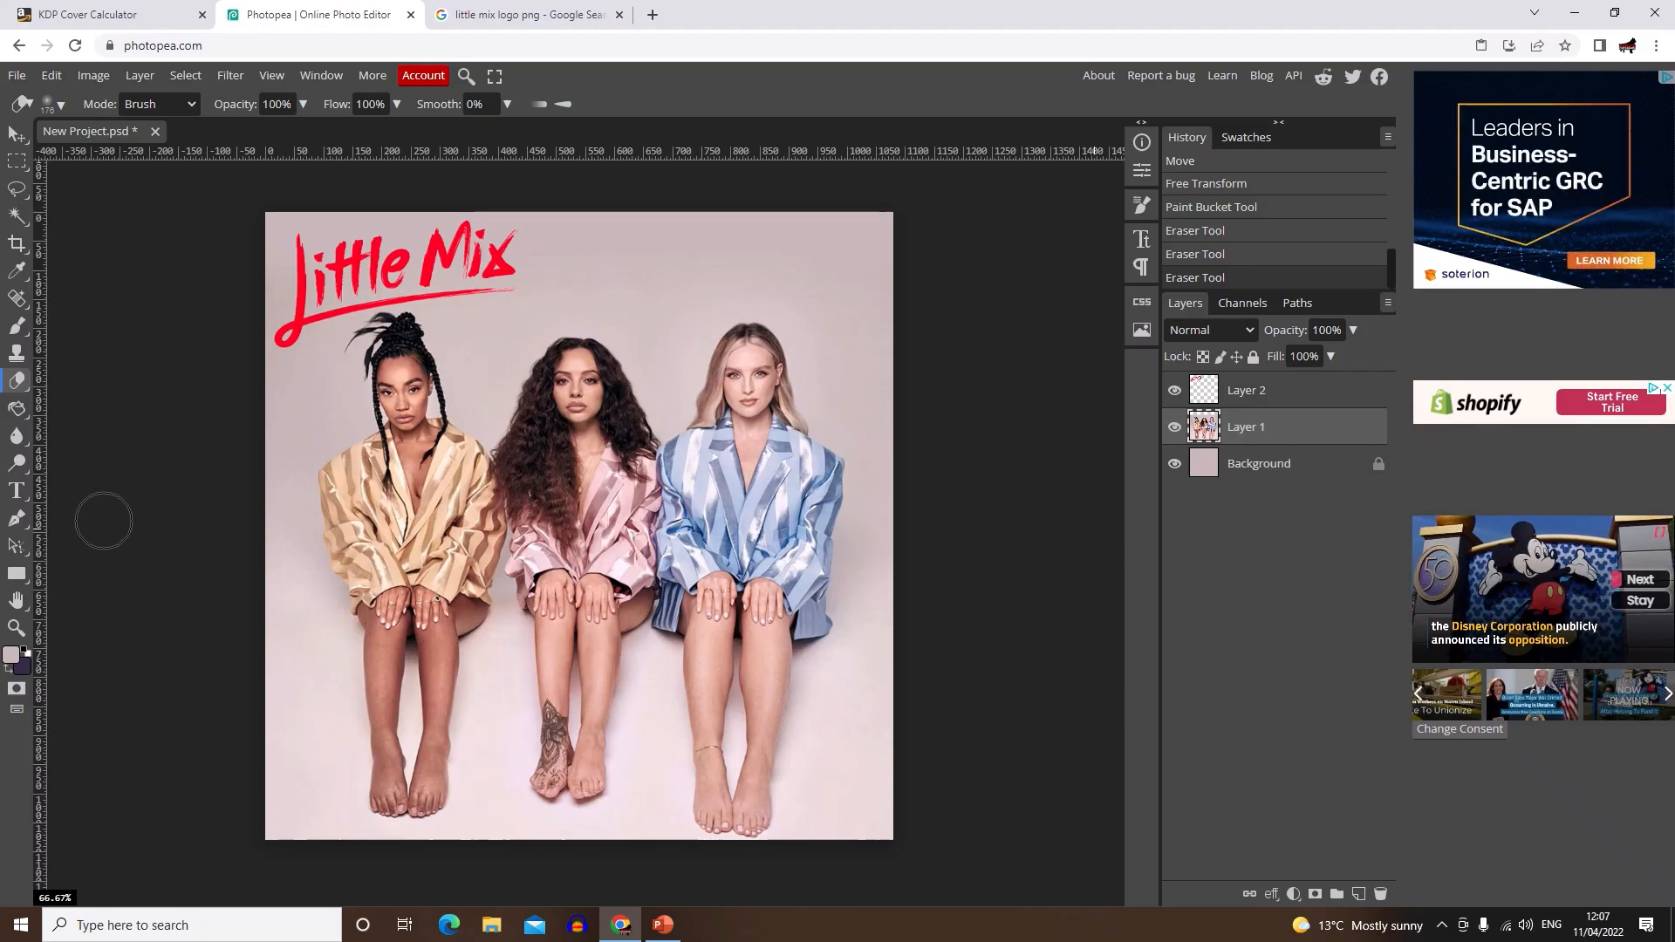
Step: Start a new text layer with the Type Tool on the empty backdrop beside the Little Mix logo
left_click(19, 494)
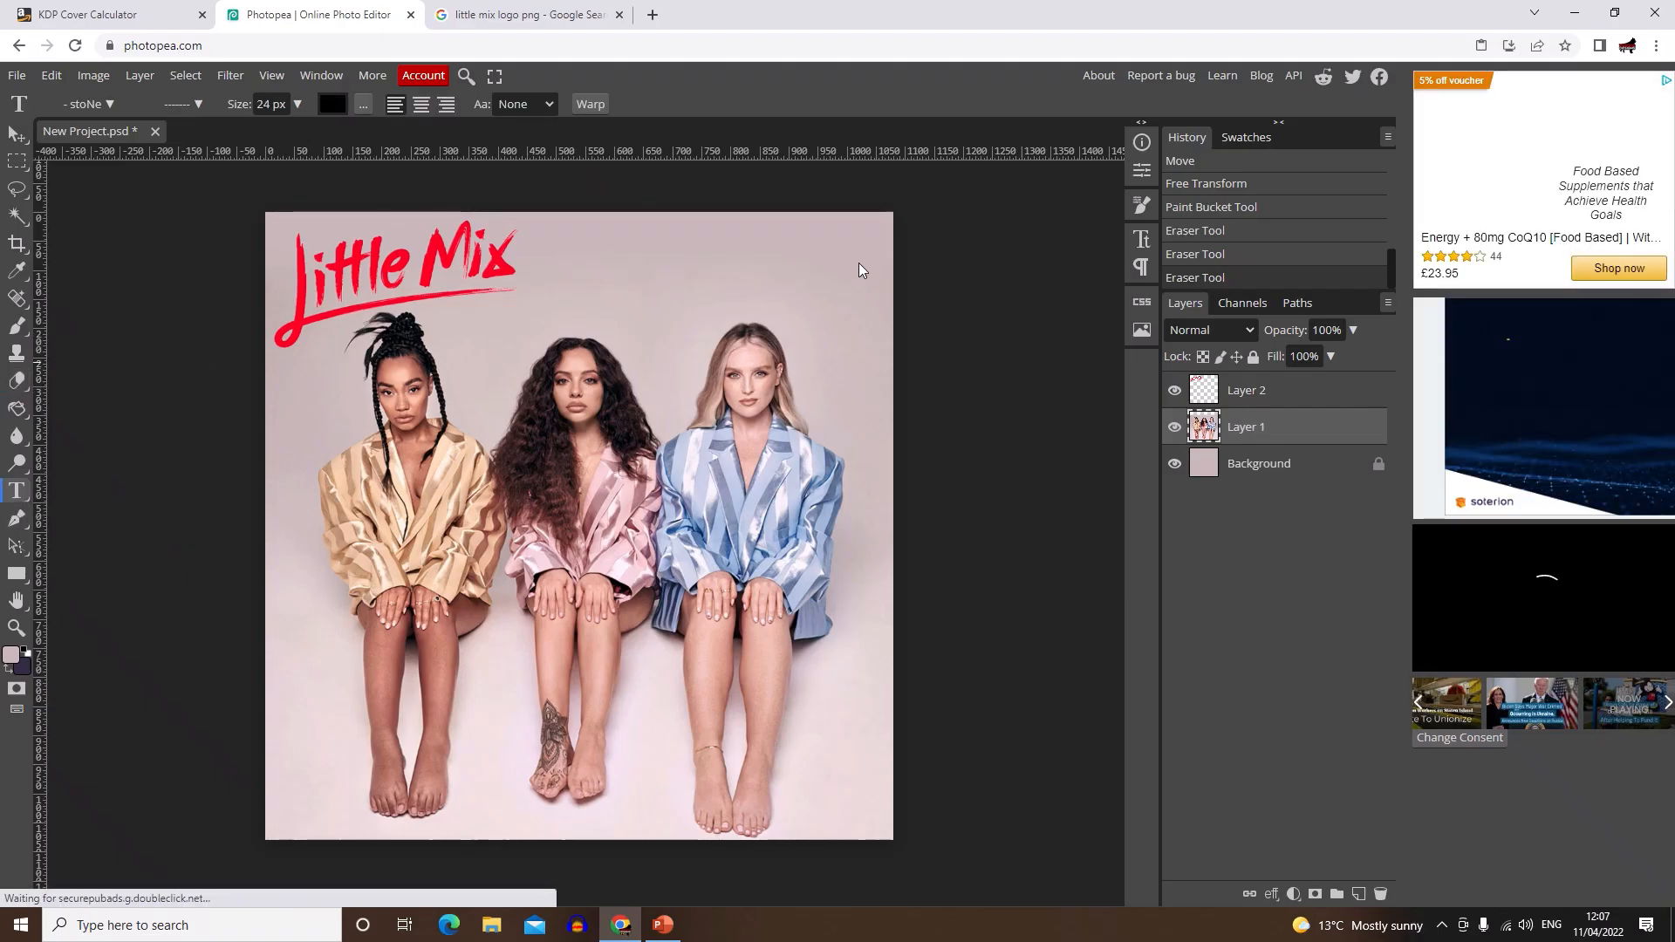
left_click(627, 271)
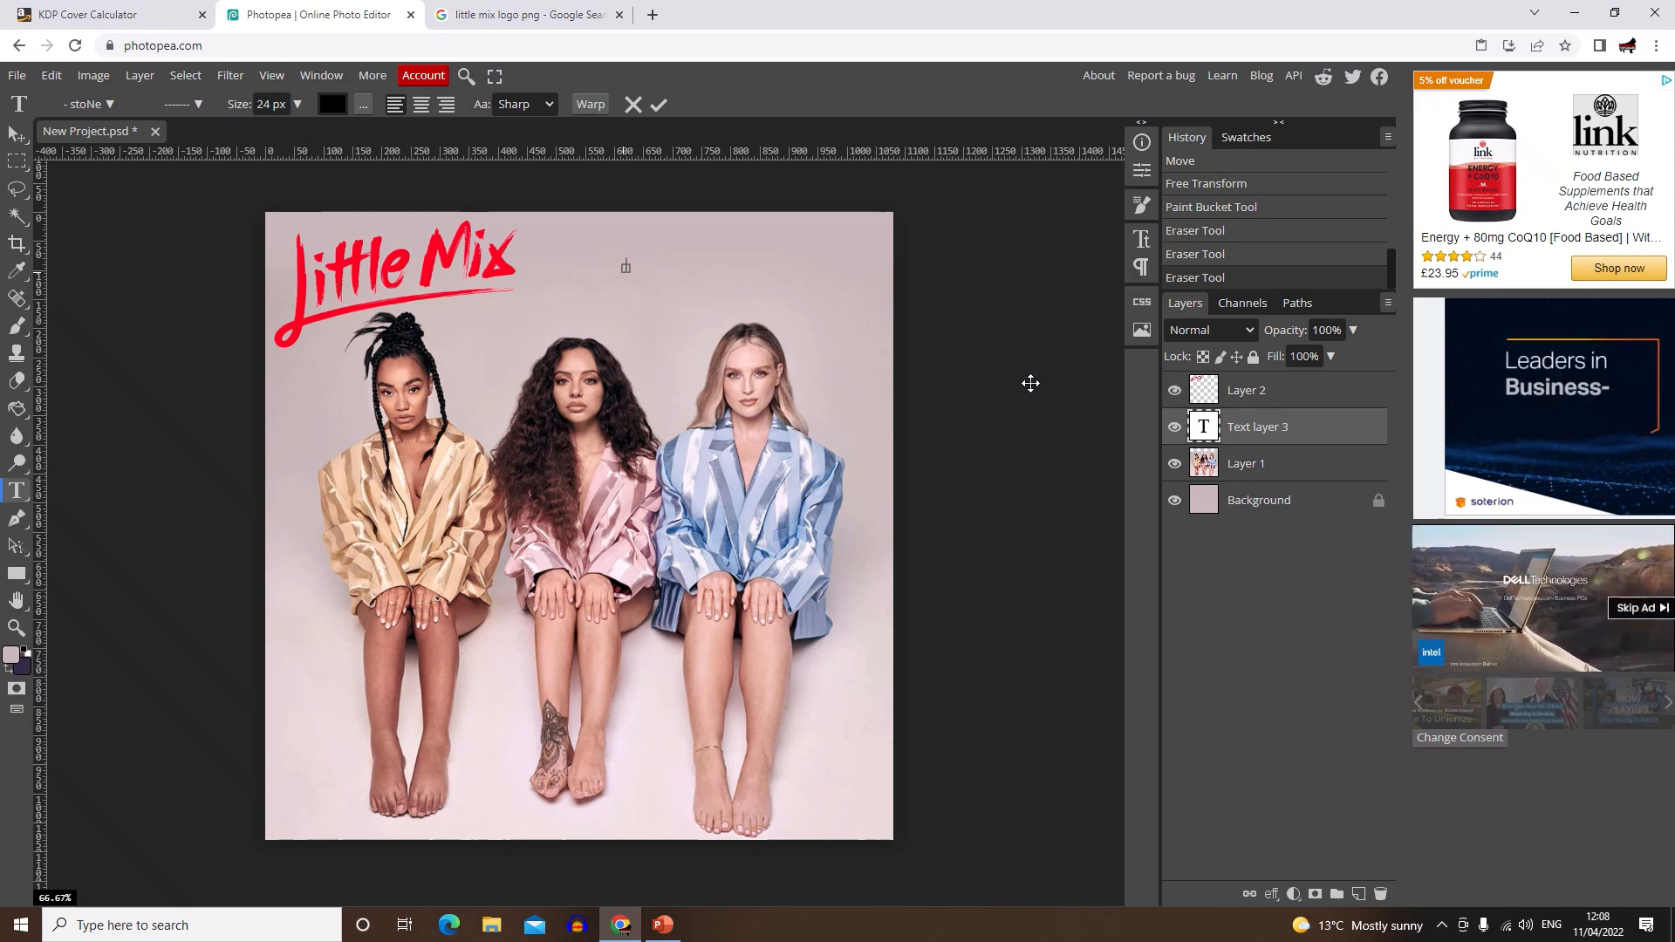
Step: Search Google for "little mix album 2022" in images and all results, and check the title of the album matching the photo
left_click(541, 15)
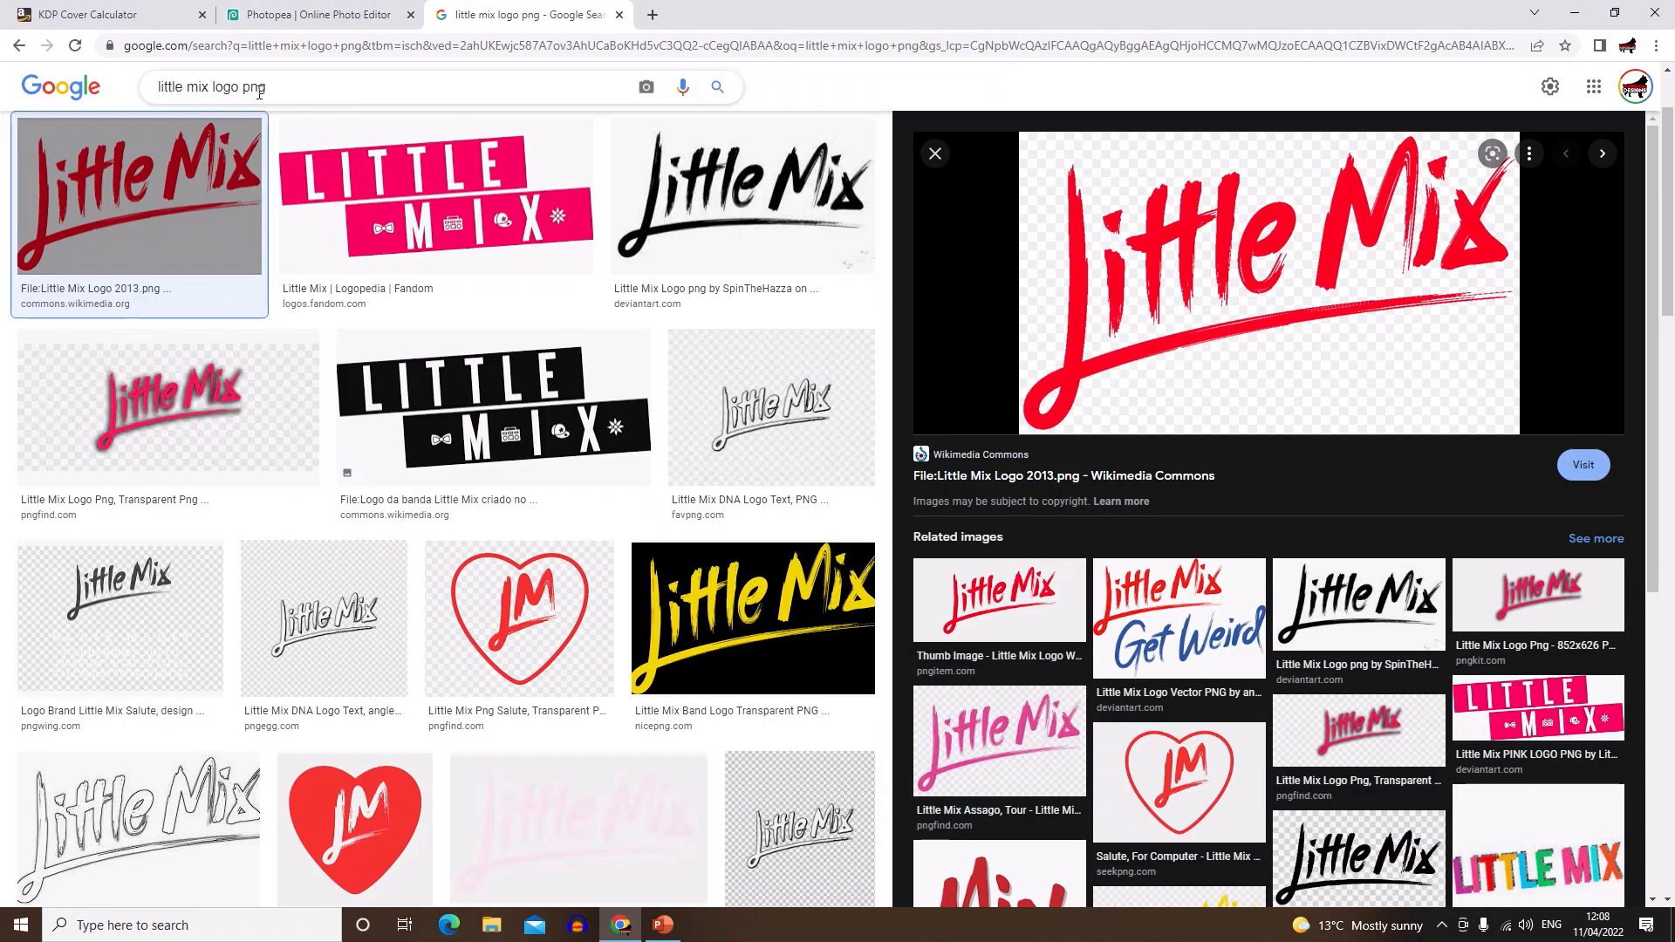
left_click_drag(214, 89, 334, 89)
type("album")
key("Return")
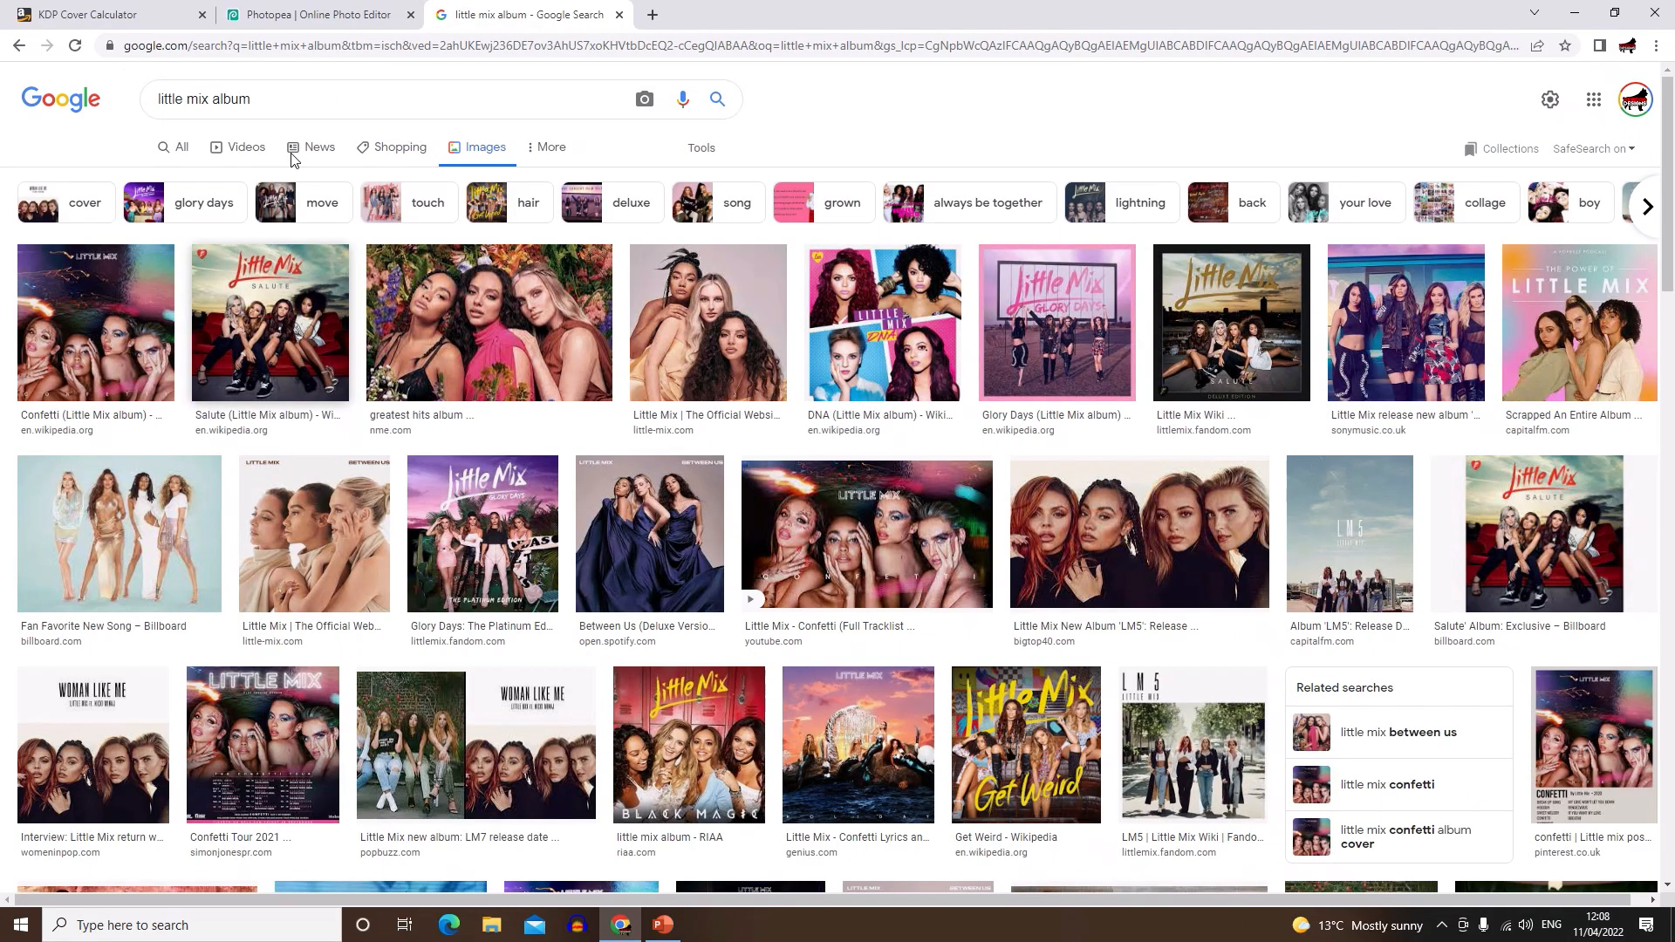
left_click(288, 99)
type("2022")
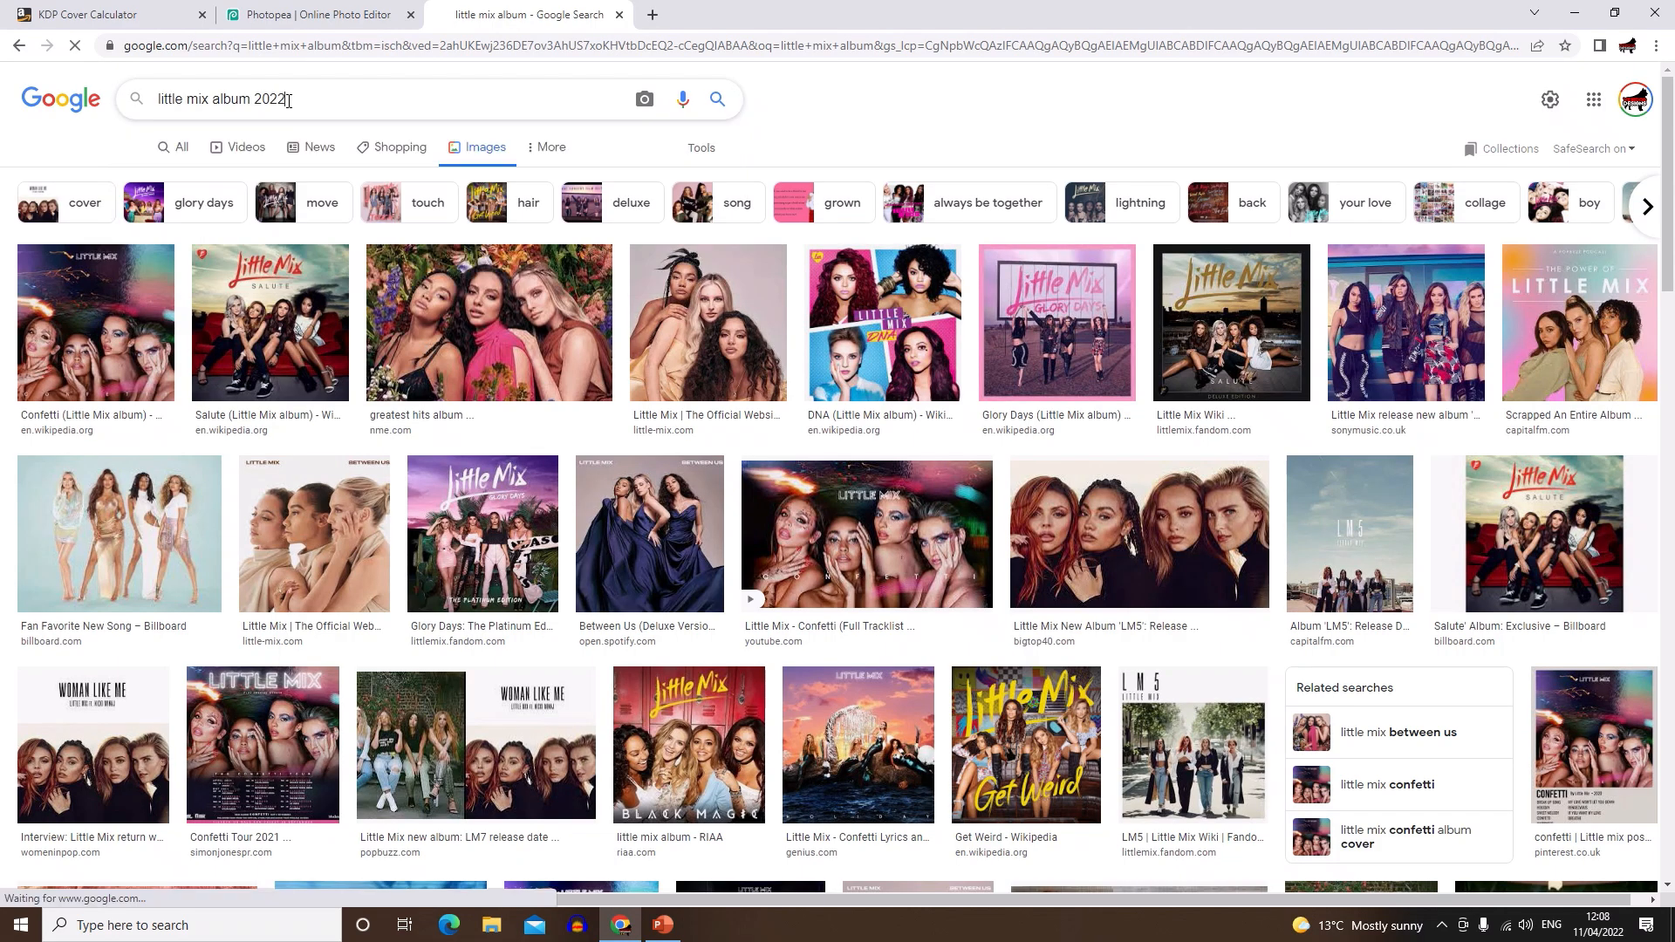
key("Return")
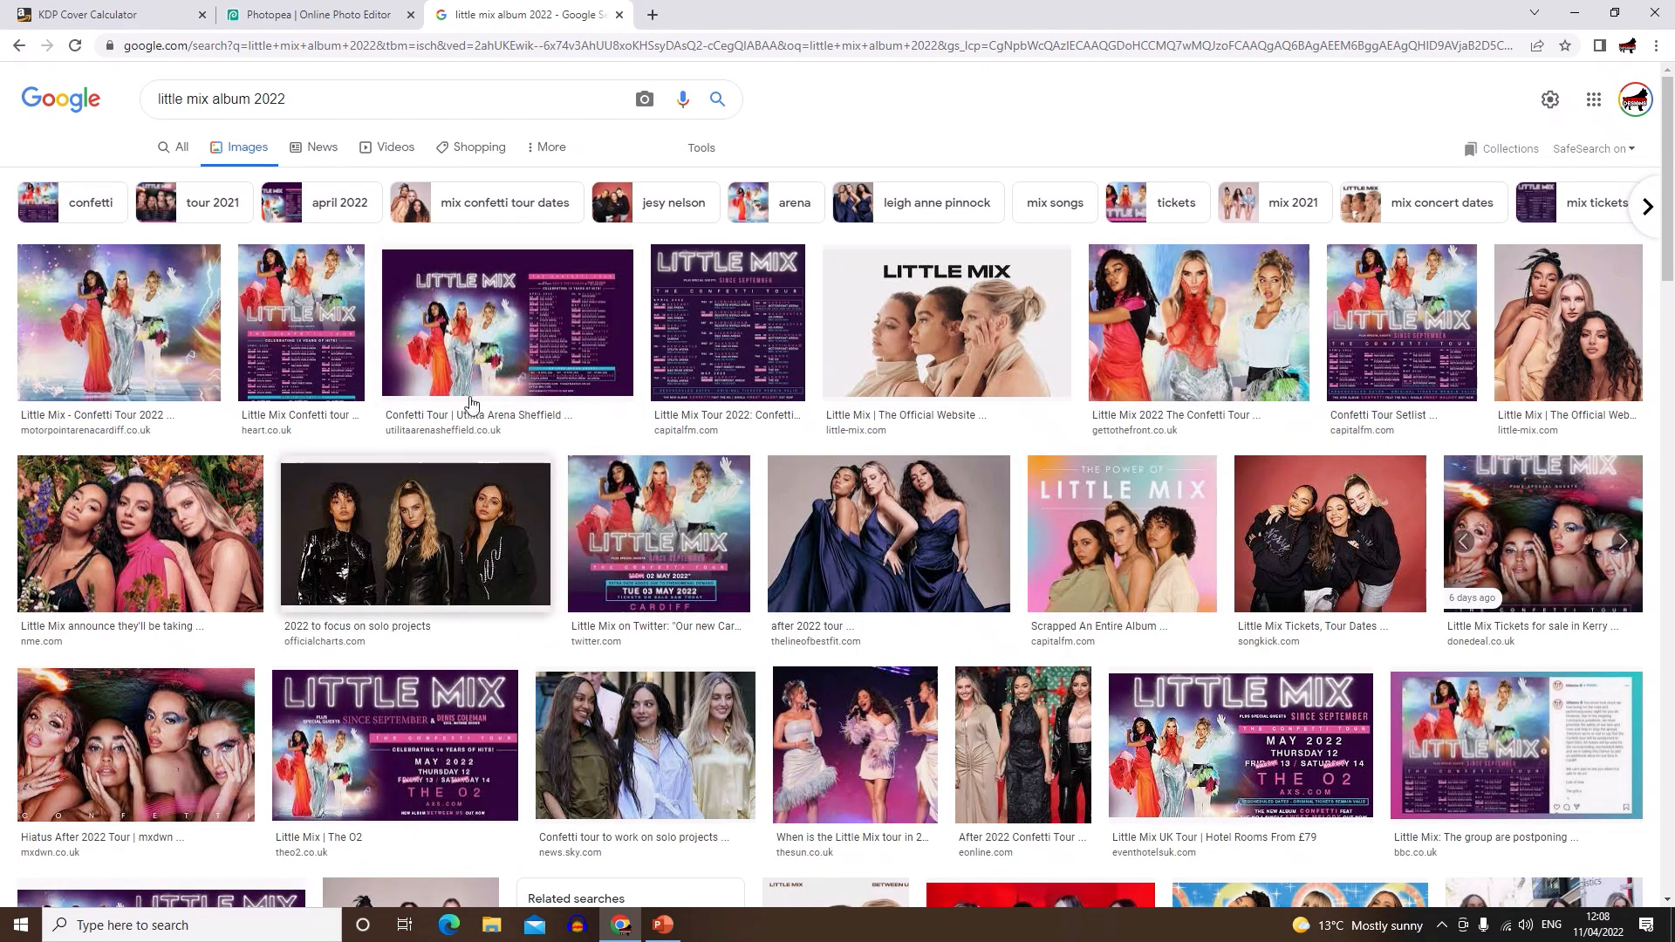
left_click(181, 150)
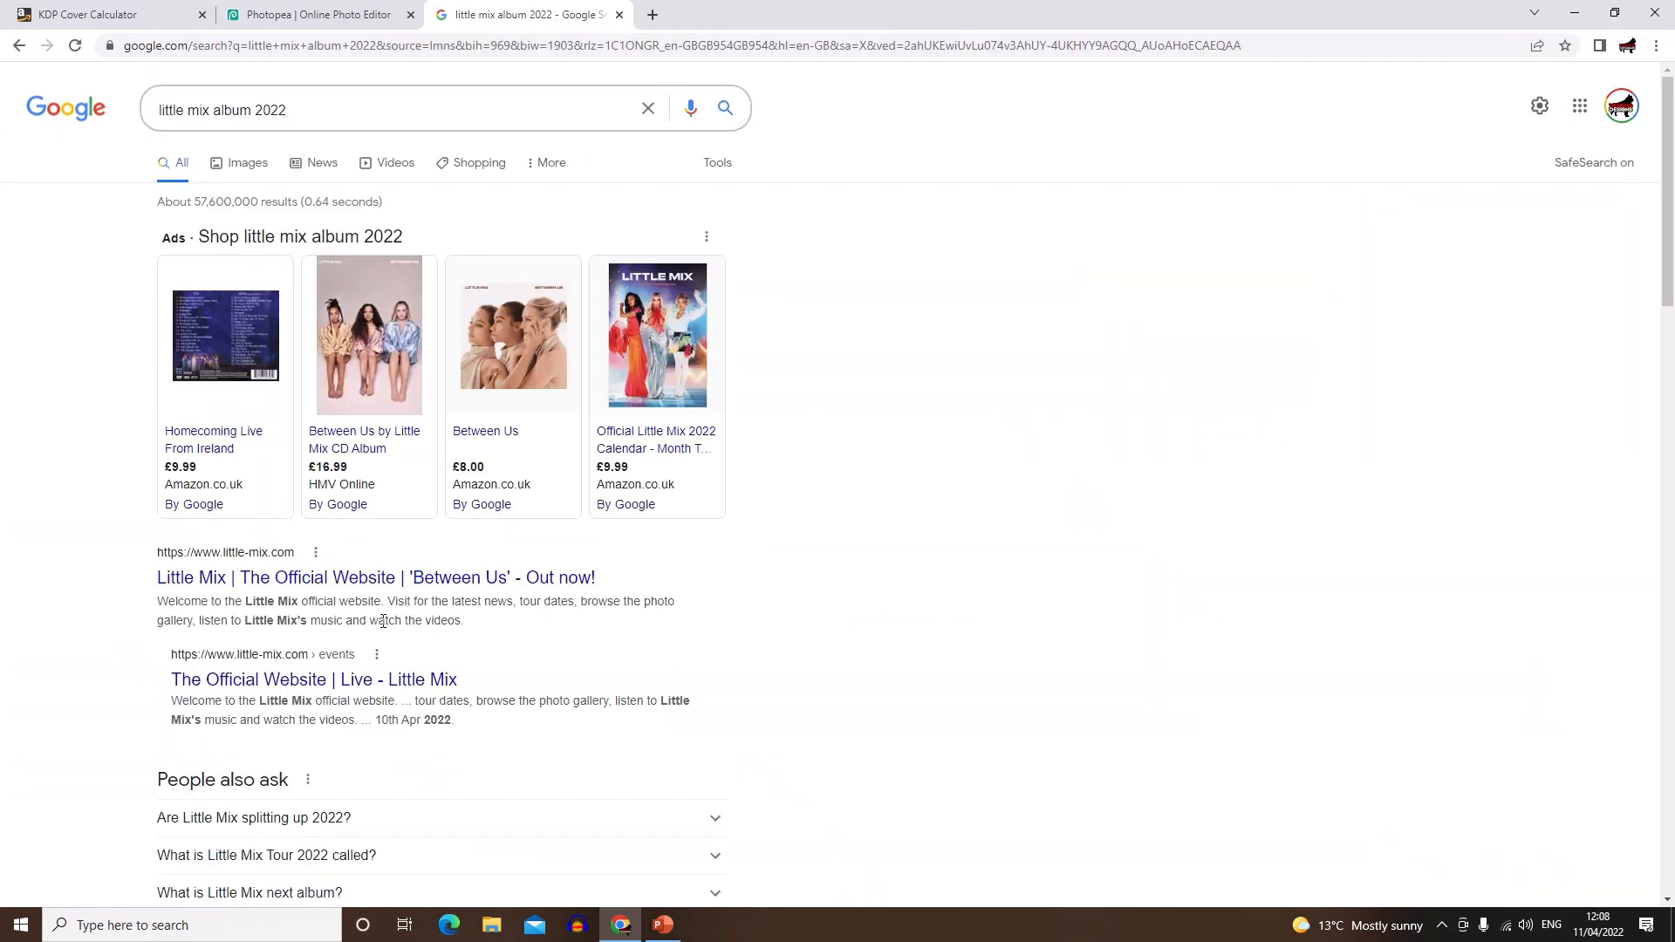
mouse_move(361, 442)
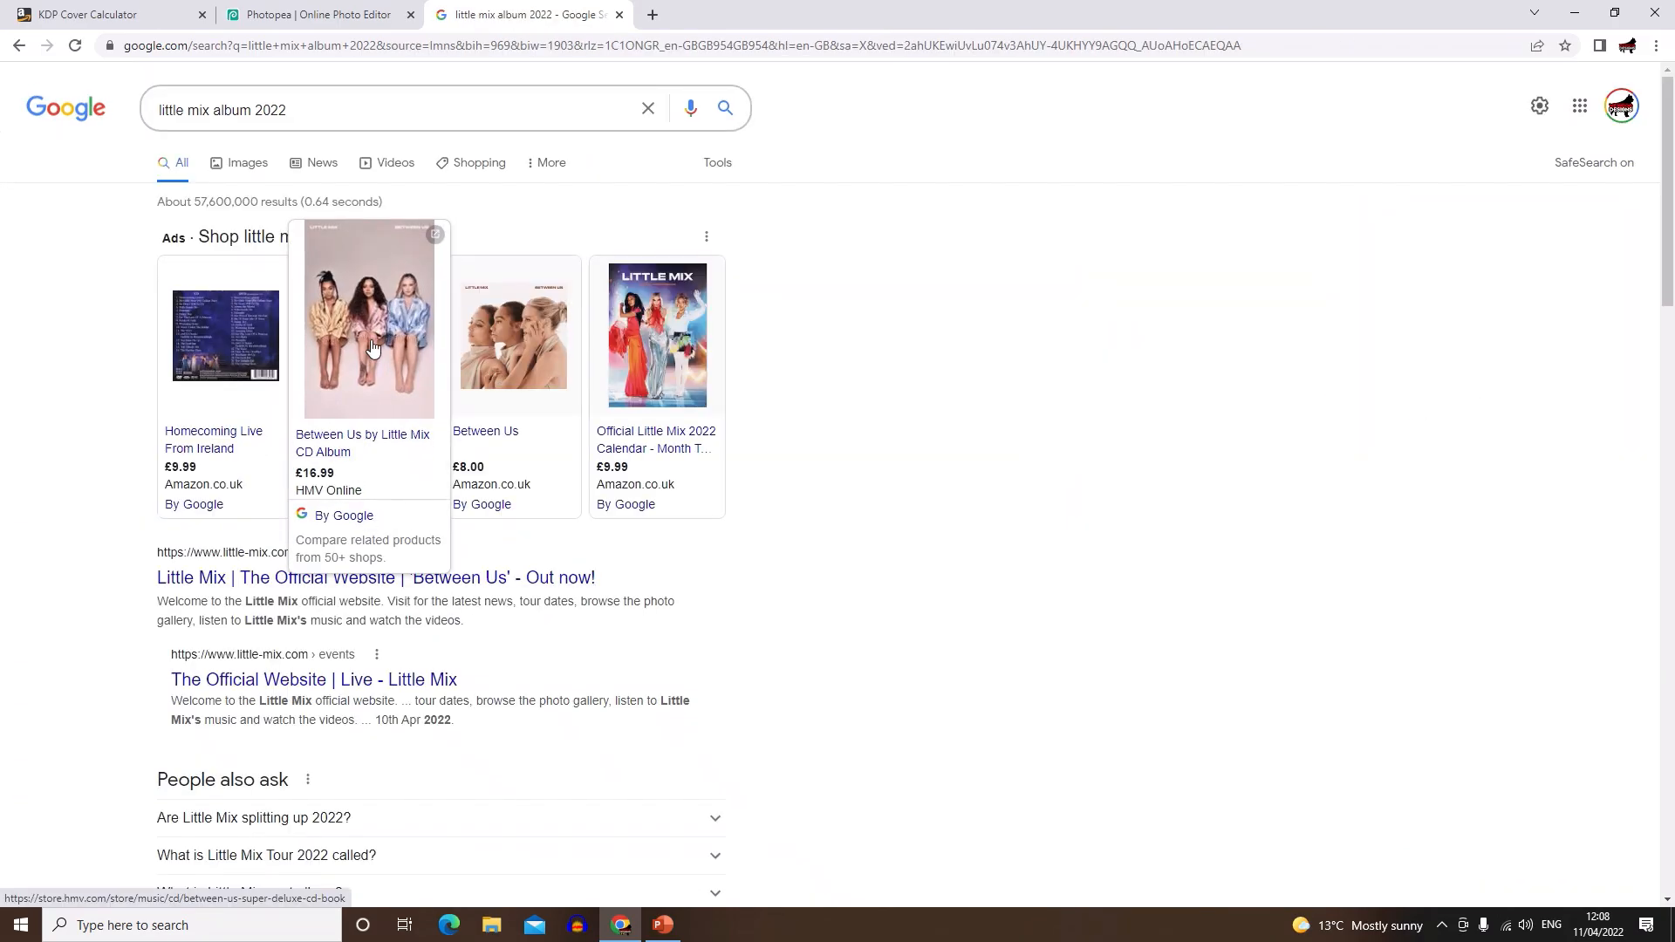
Step: Switch back to Photopea and enter the lowercase text "between us" on the new text layer, replacing the uppercase version
left_click(366, 15)
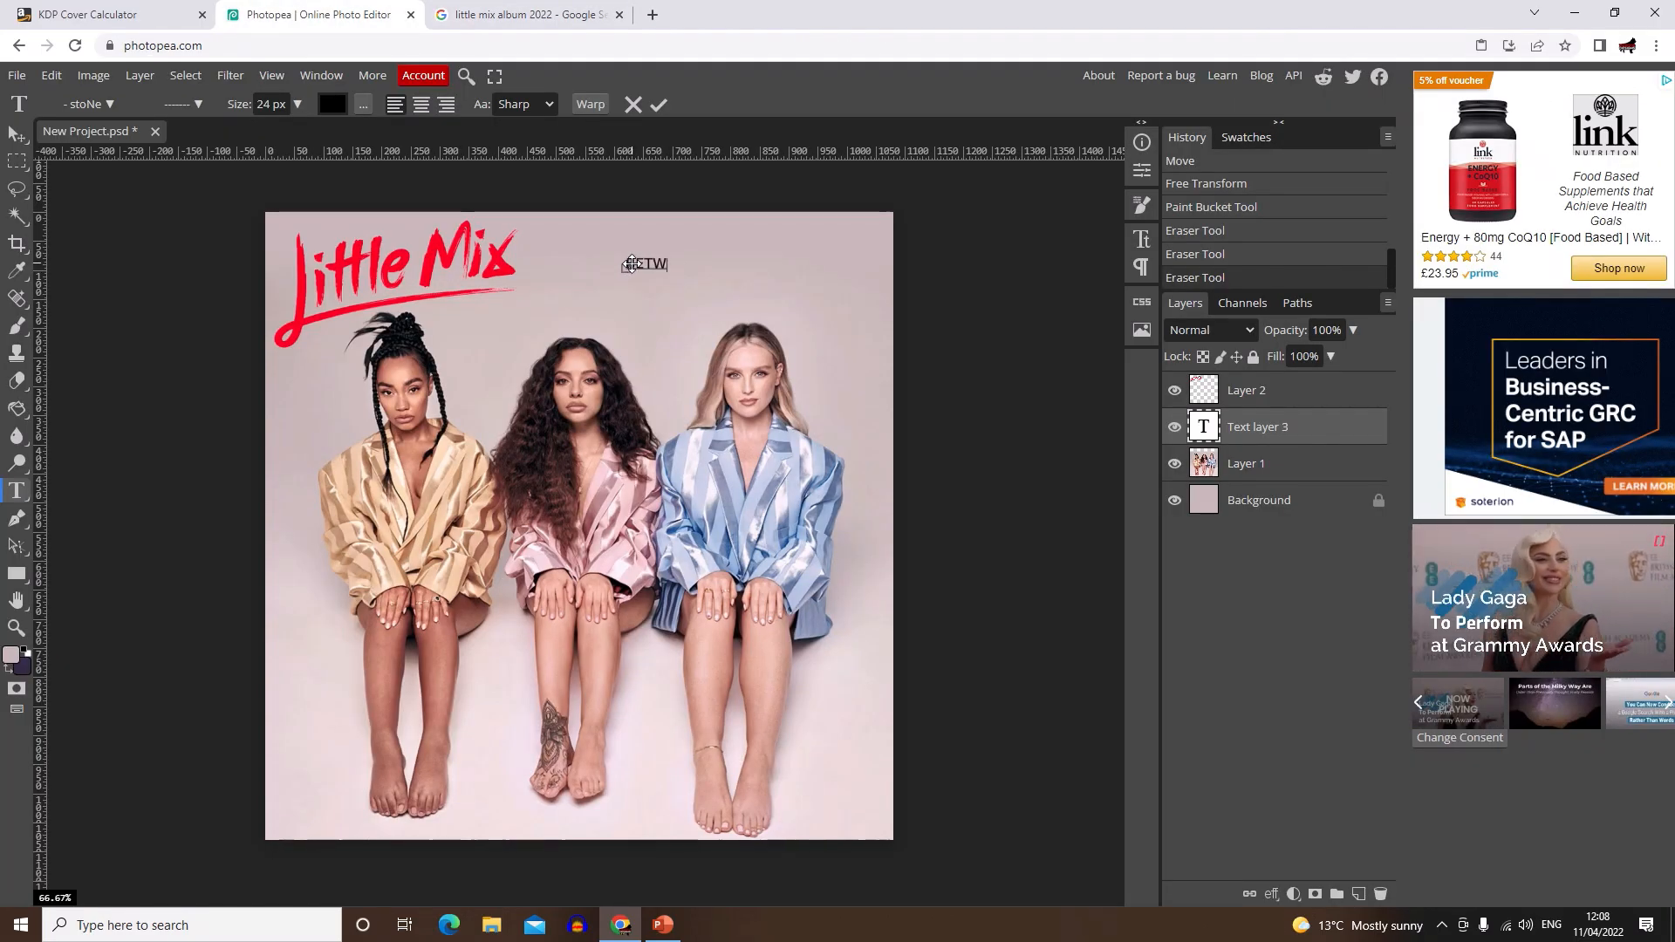
type("S")
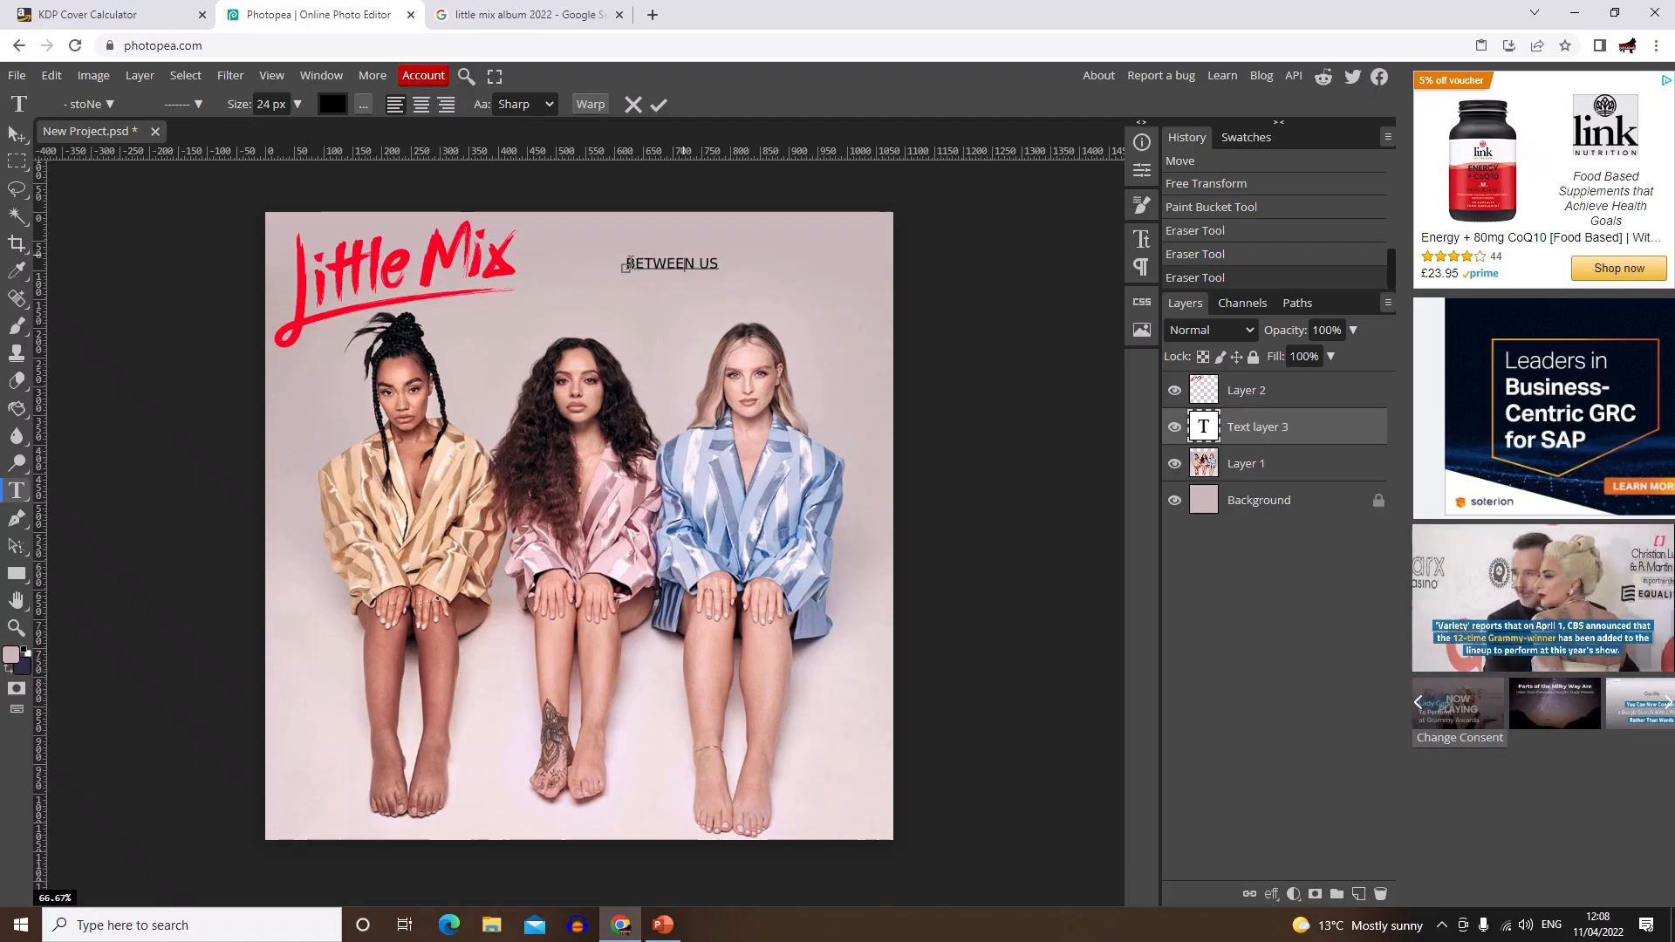
left_click_drag(625, 264, 776, 265)
key("BackSpace")
type("between us")
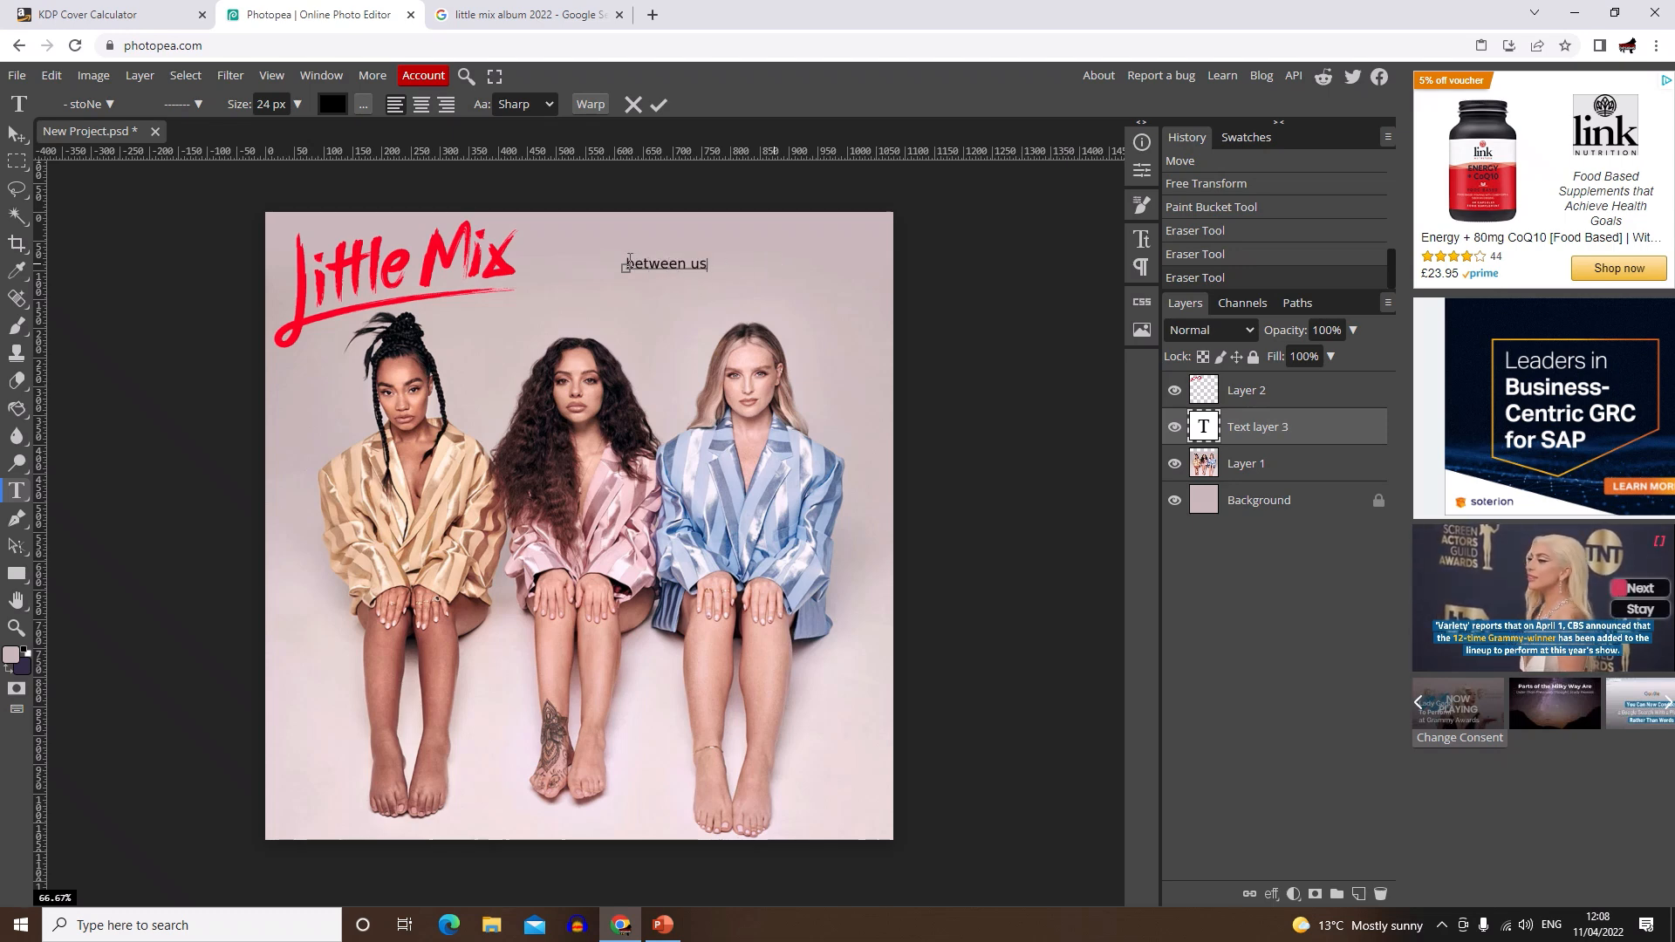
Step: Set the "between us" text to All Caps, toggling the style to compare, and enlarge it to 62 px
left_click_drag(677, 267, 721, 267)
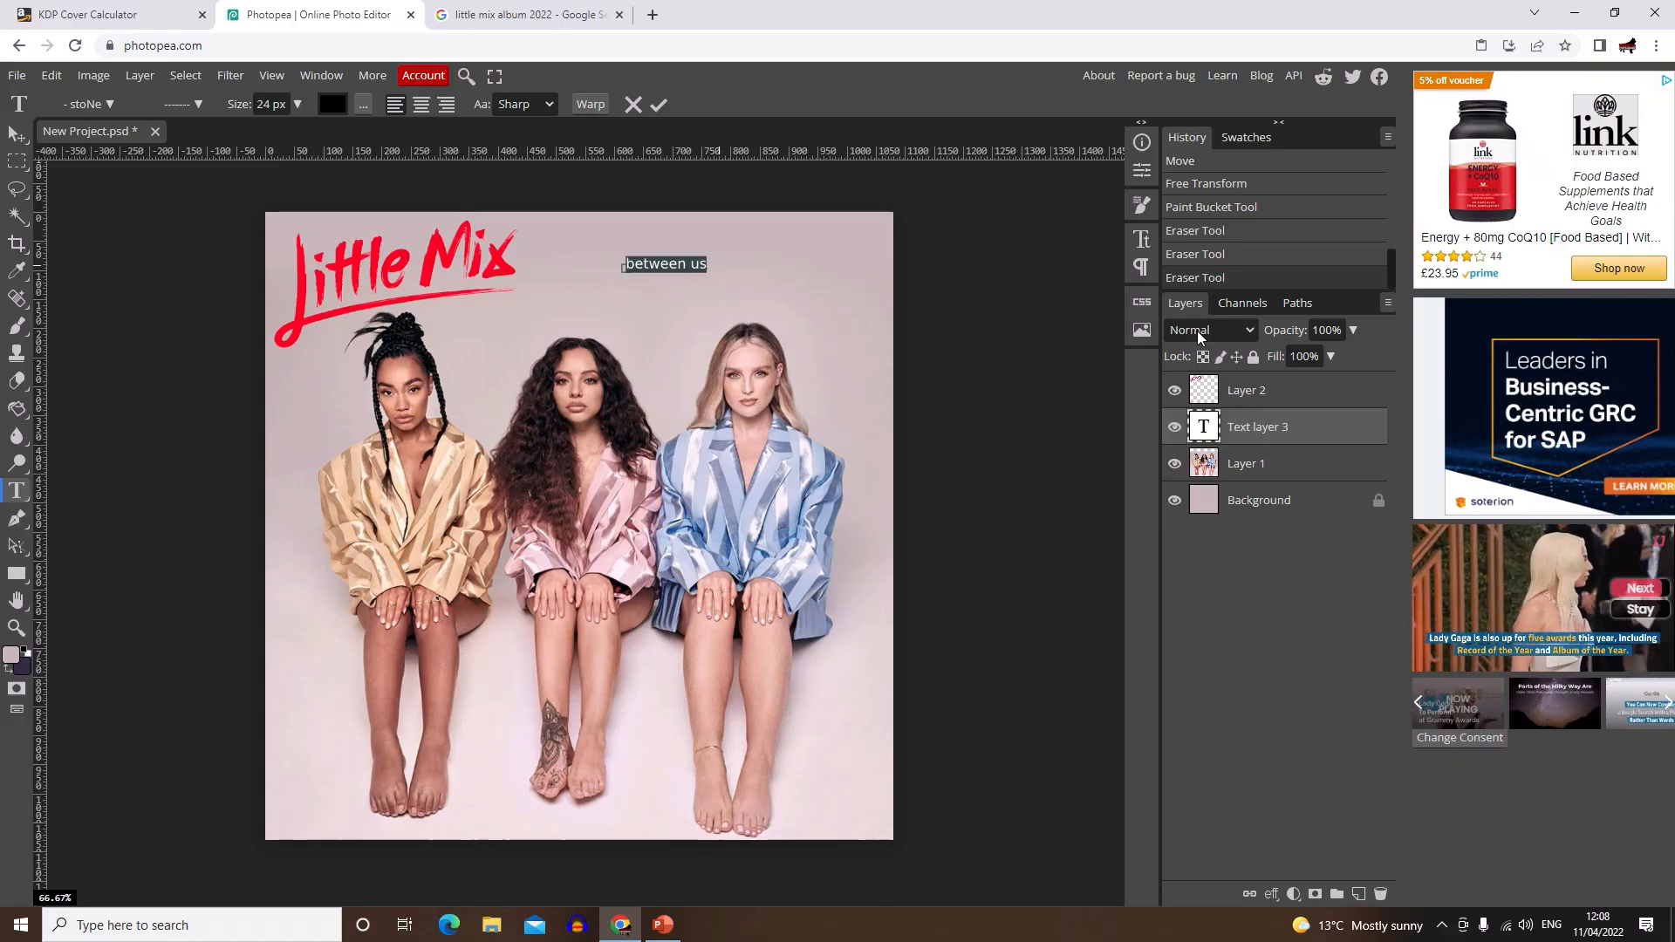
left_click(1144, 239)
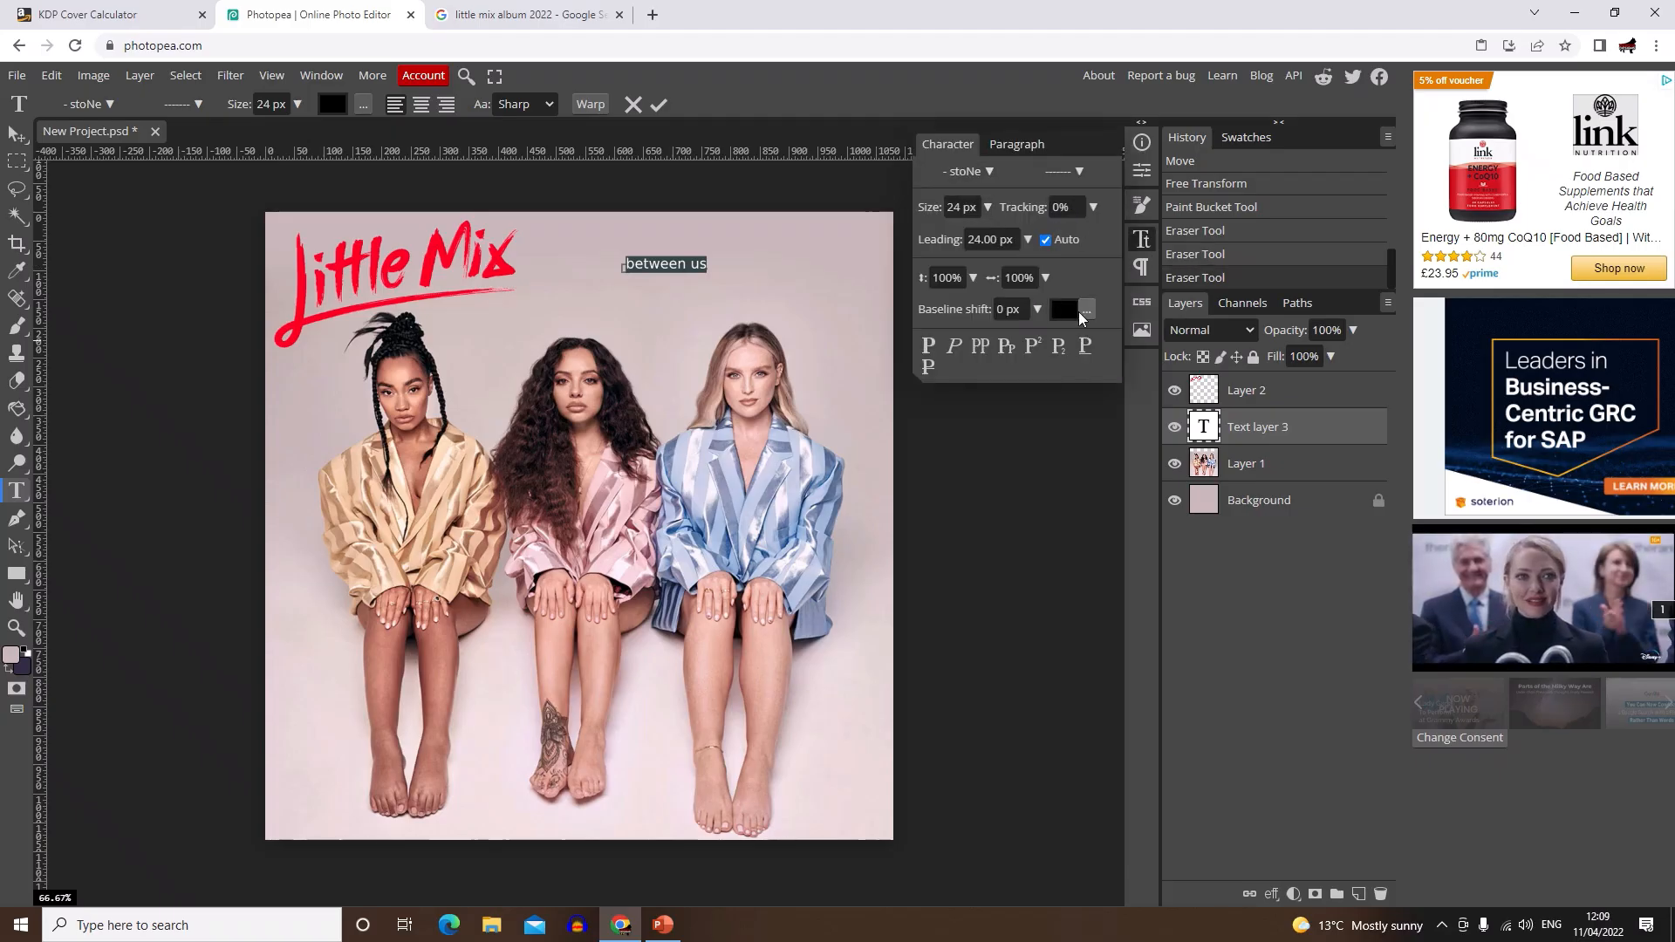
left_click(980, 347)
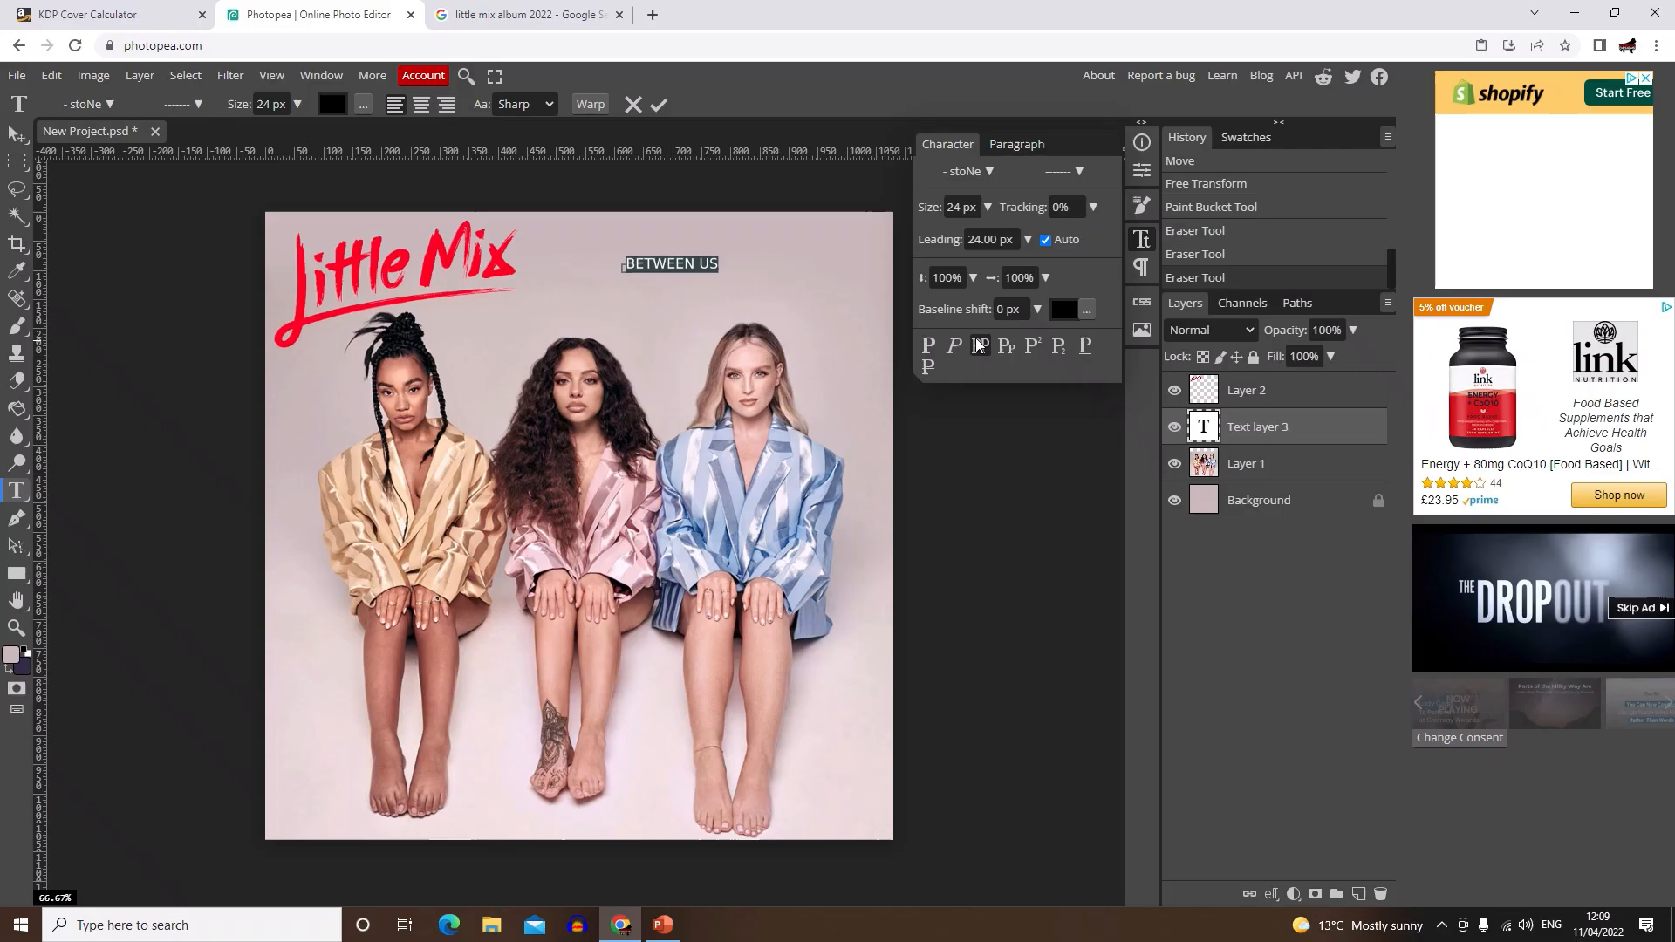
left_click(981, 347)
left_click(981, 347)
left_click(981, 347)
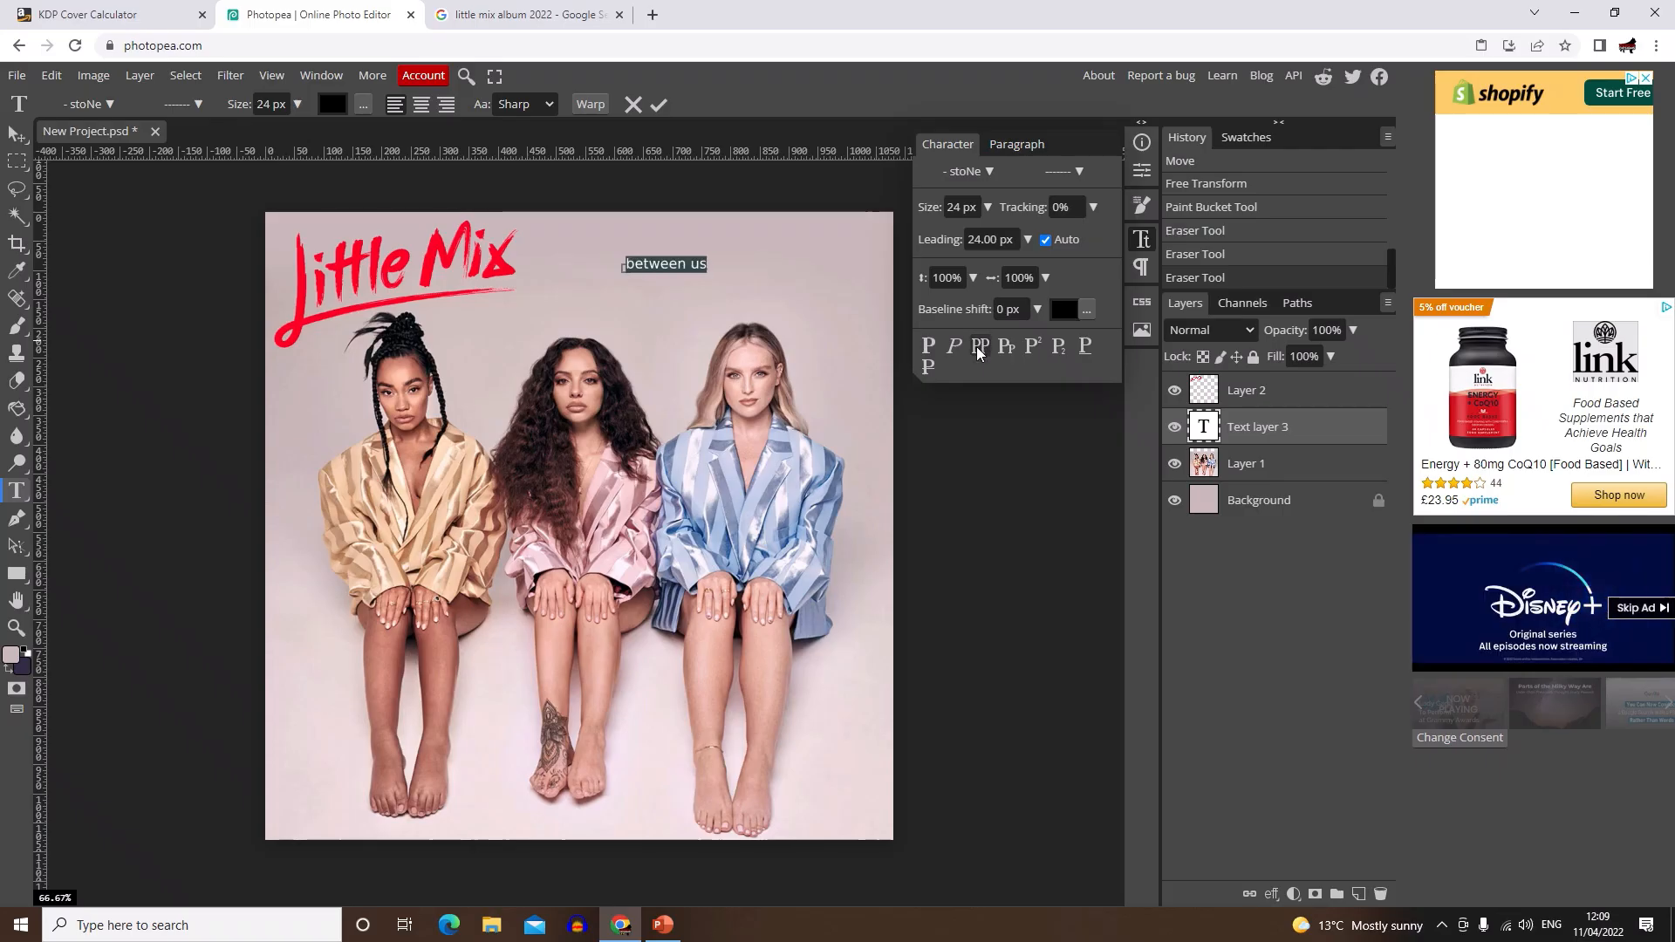
left_click(980, 347)
left_click(981, 347)
left_click(980, 348)
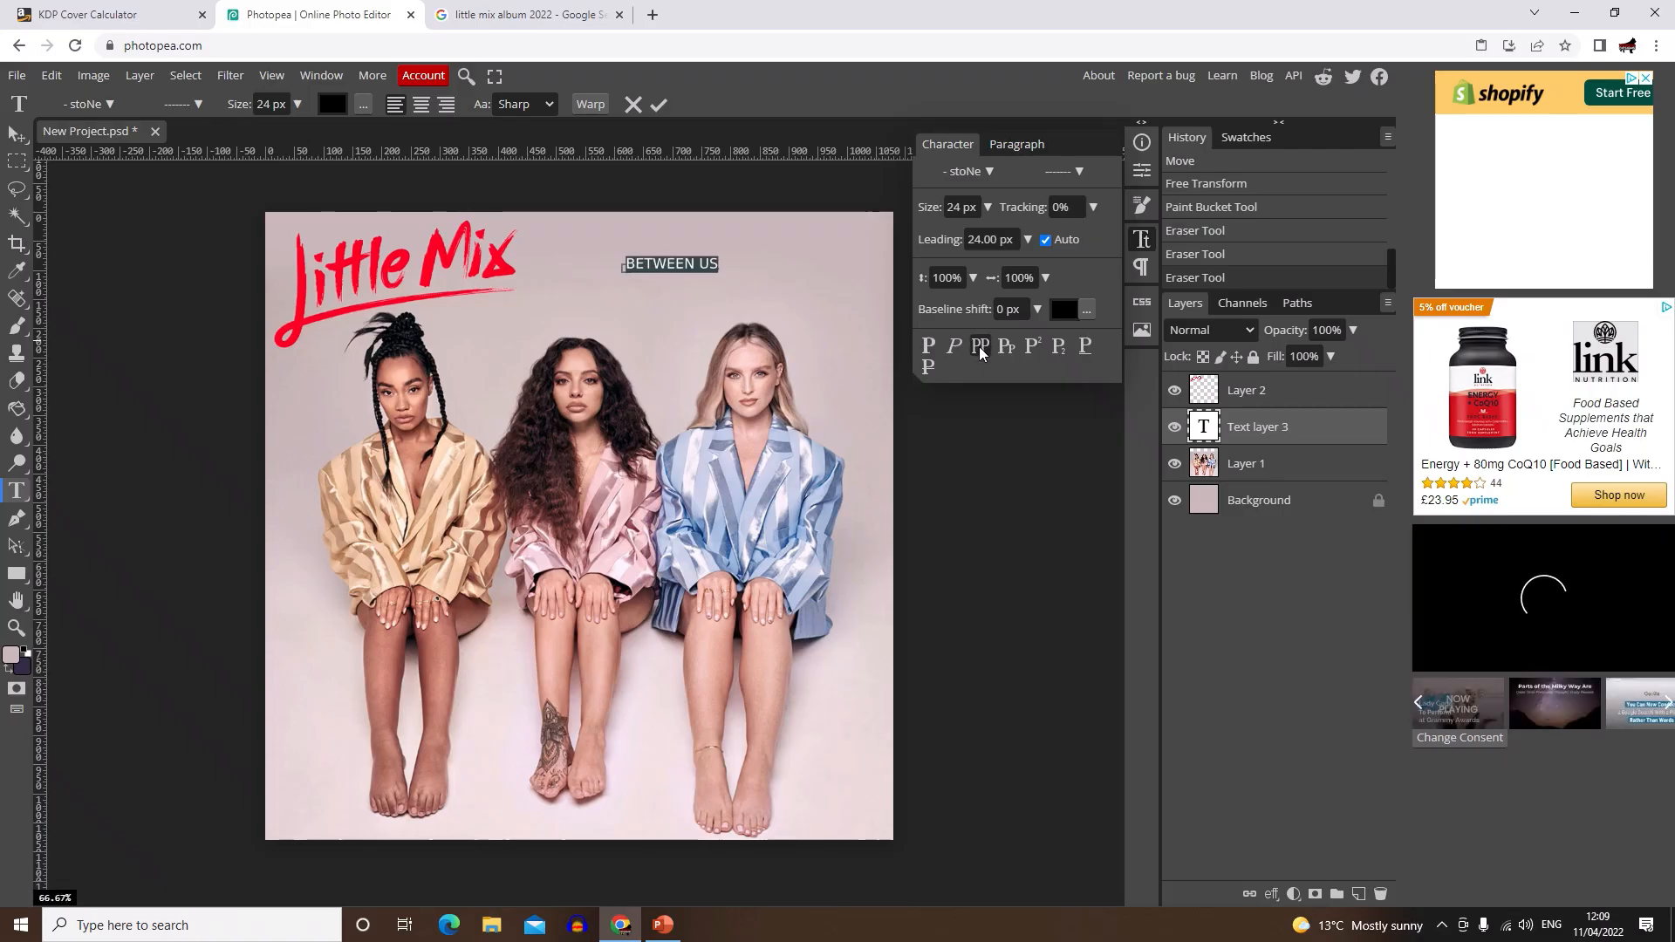
left_click(988, 213)
mouse_move(958, 235)
left_mouse_down()
mouse_move(1007, 239)
mouse_move(968, 235)
left_mouse_up()
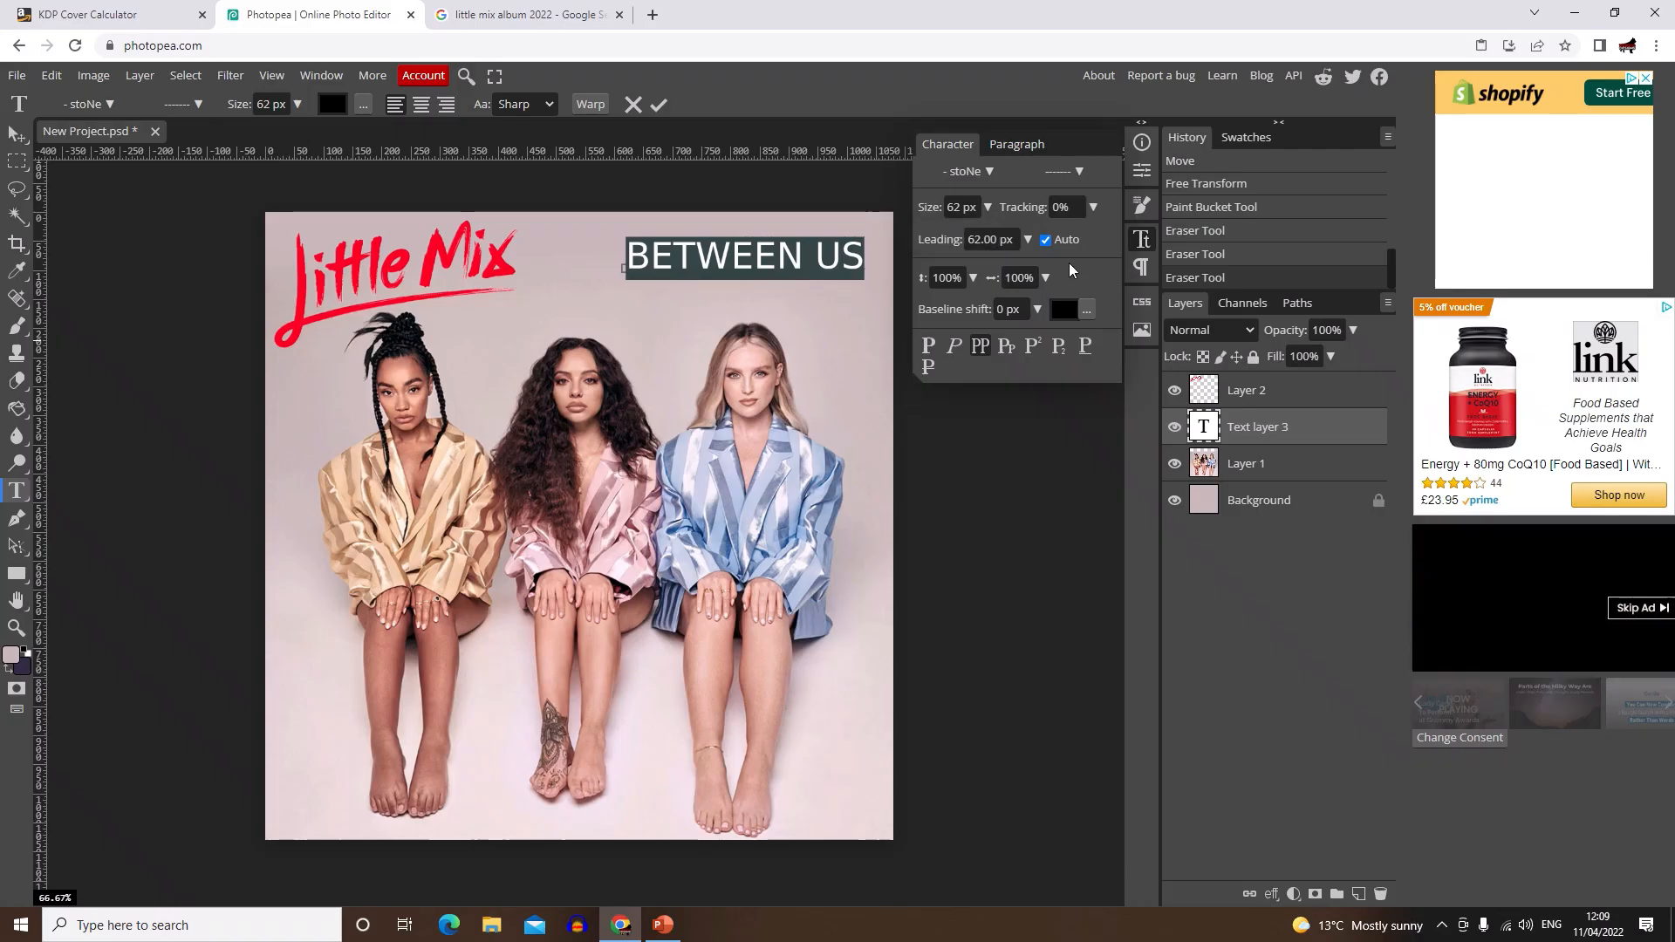
Step: Try the After Shok font on the BETWEEN US text
left_click(965, 171)
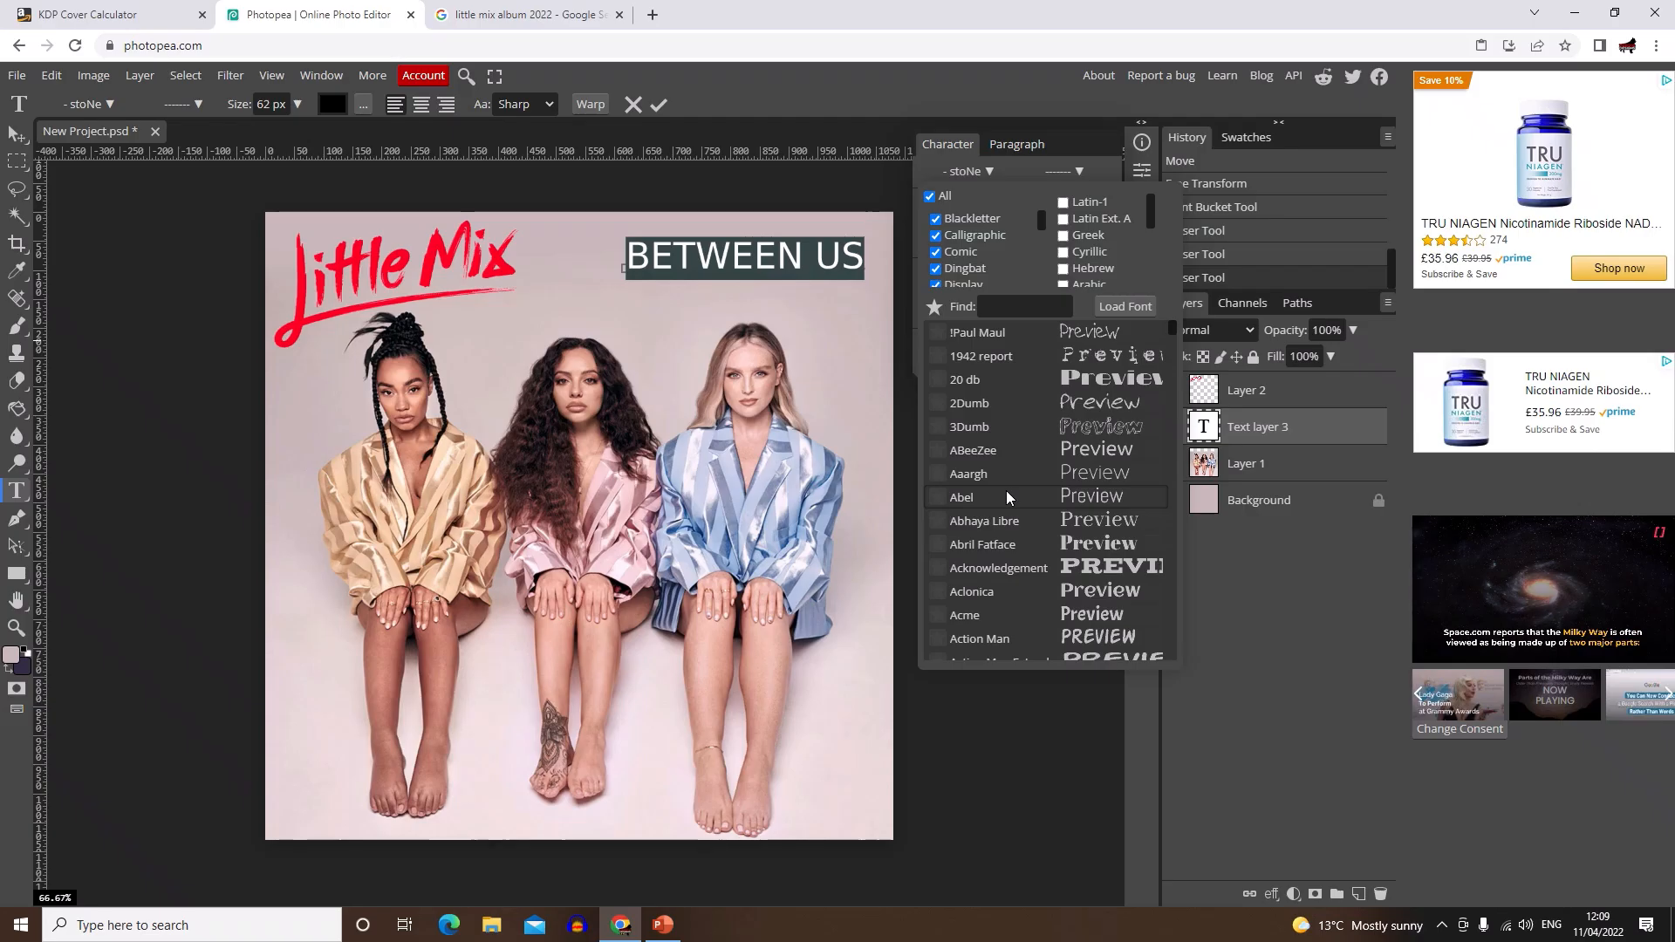
scroll(1001, 540, "down", 10)
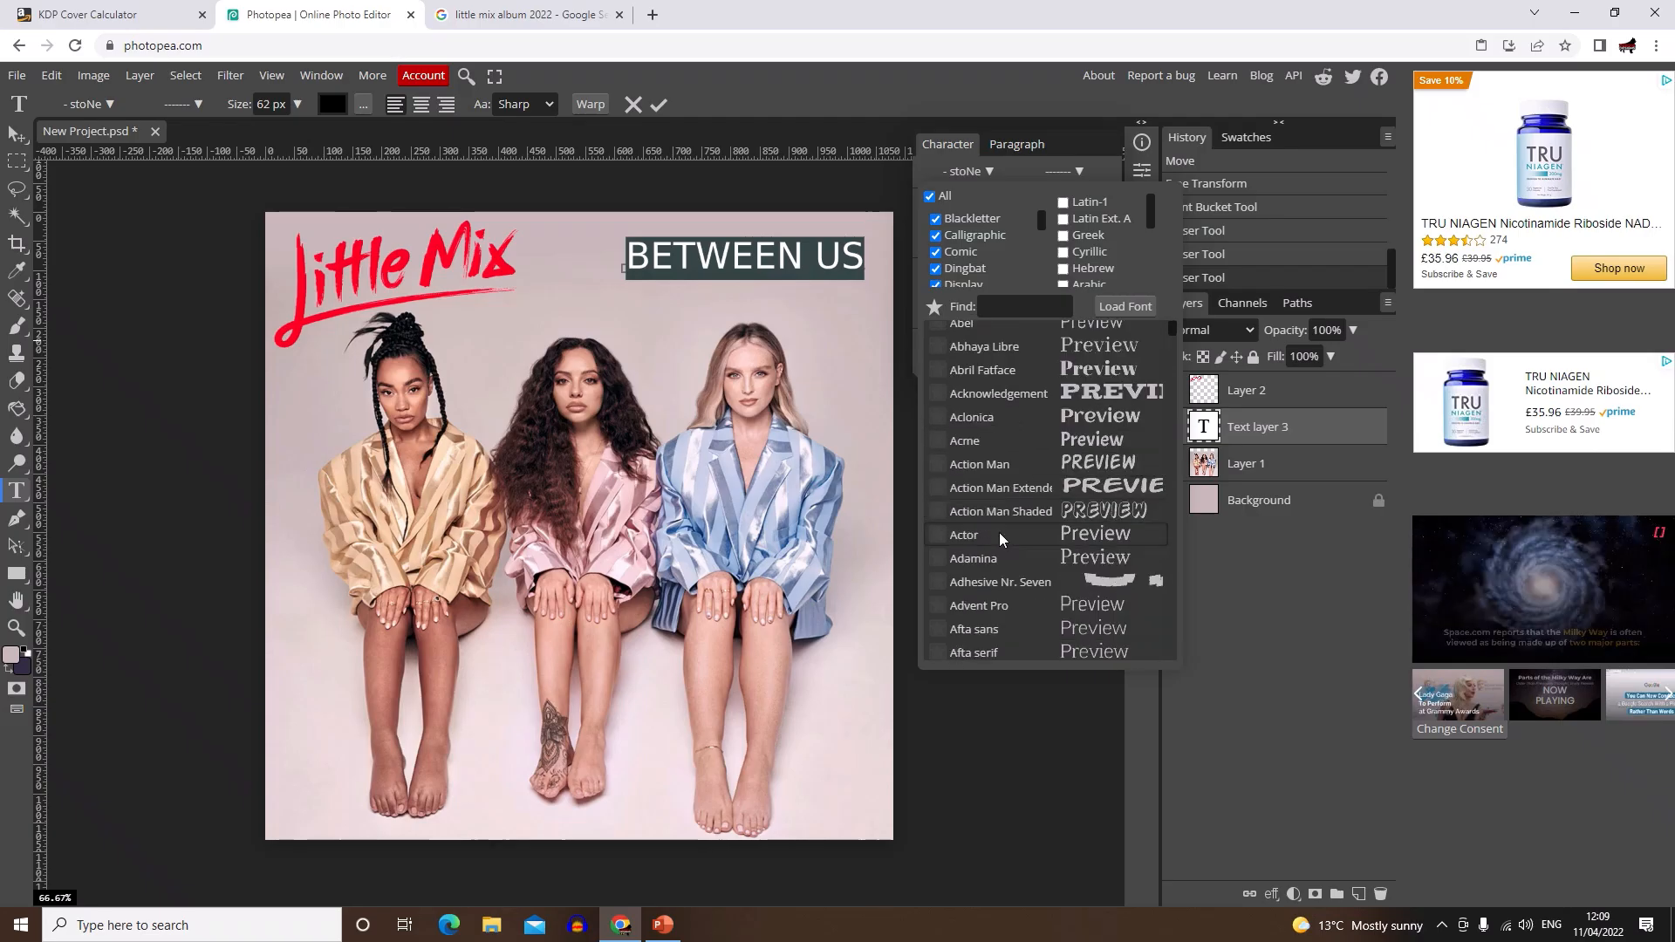
scroll(998, 532, "up", 2)
left_click(1066, 413)
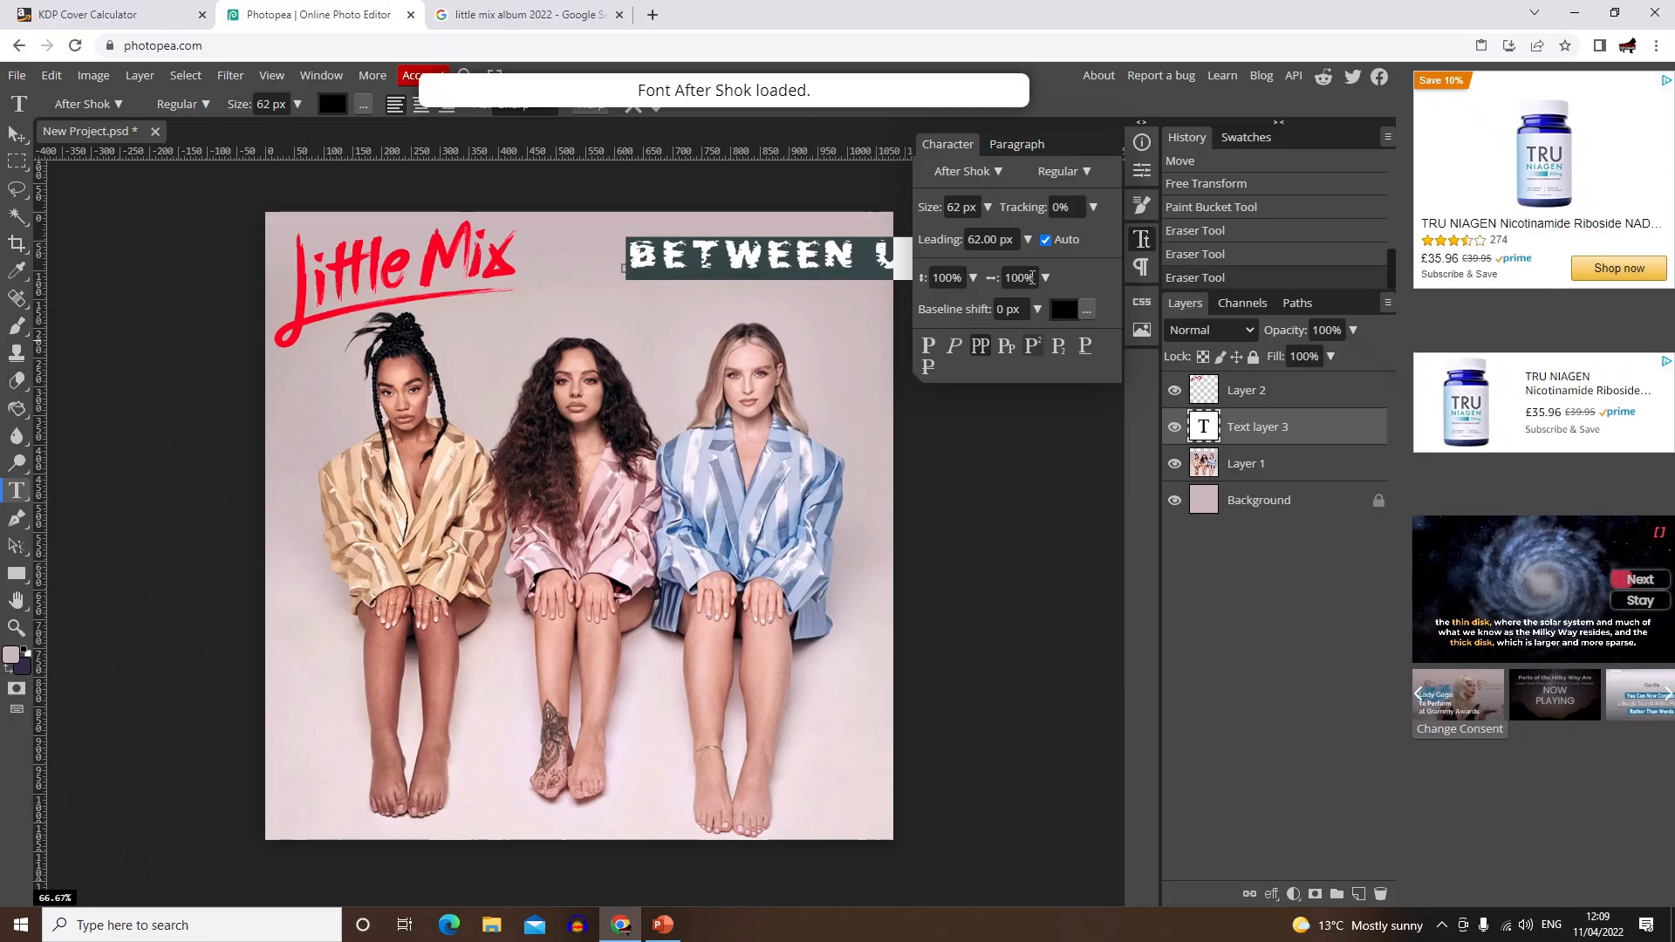
left_click(851, 249)
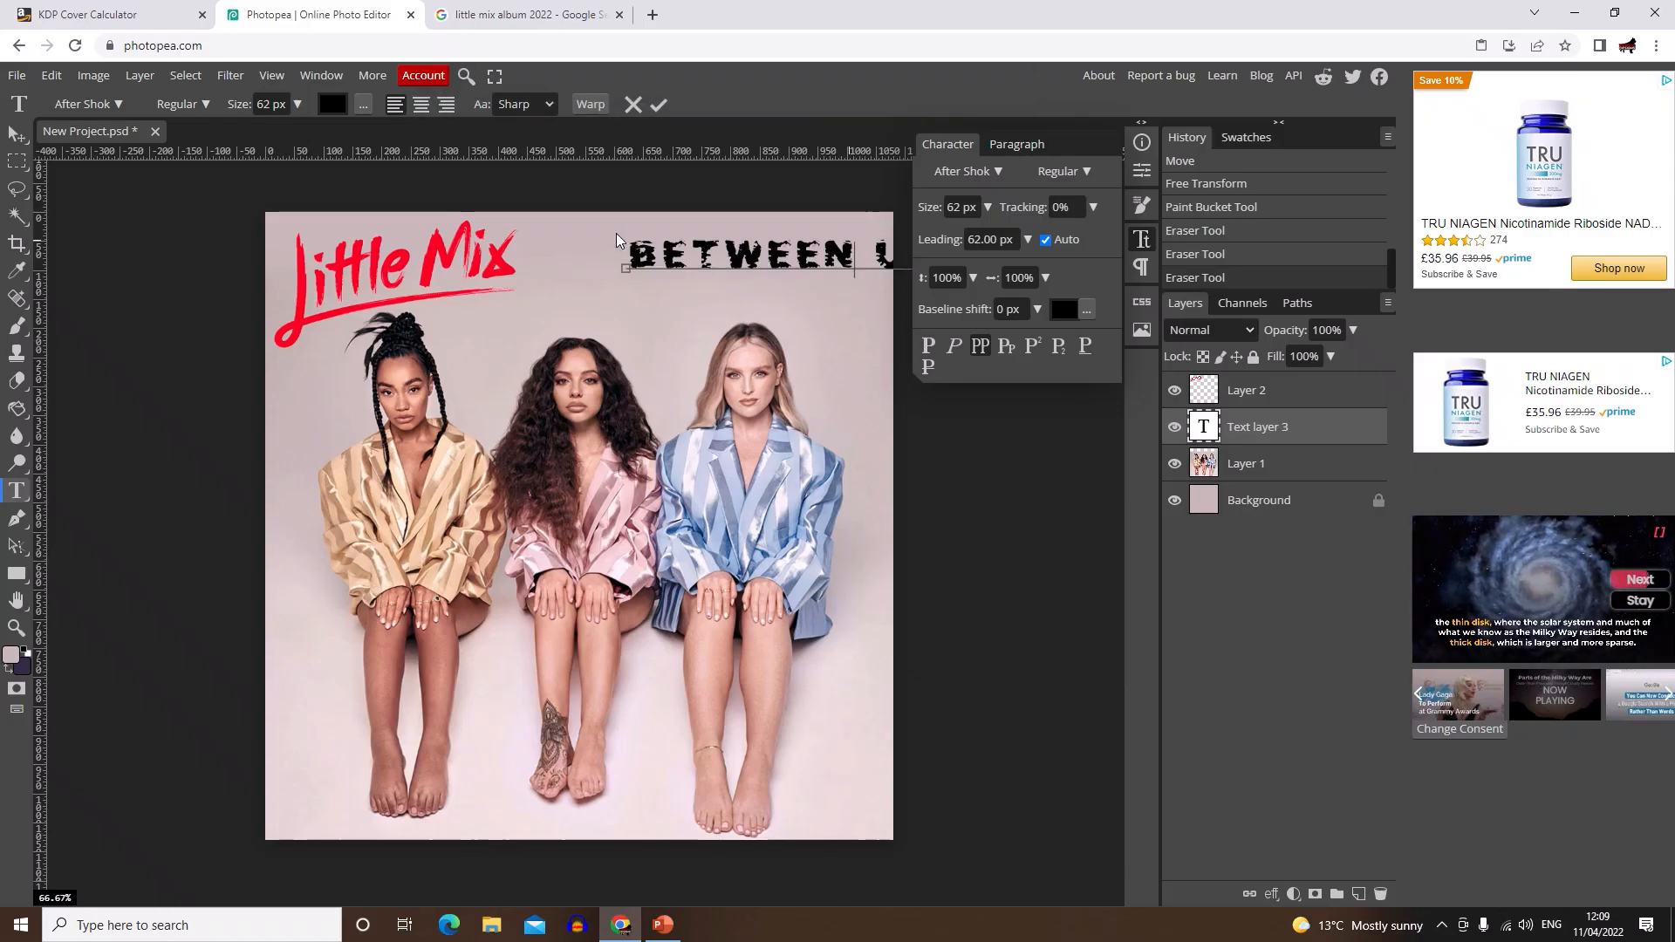
Step: Set the font of the whole BETWEEN US text to Aladin Regular
left_click_drag(630, 252, 1016, 267)
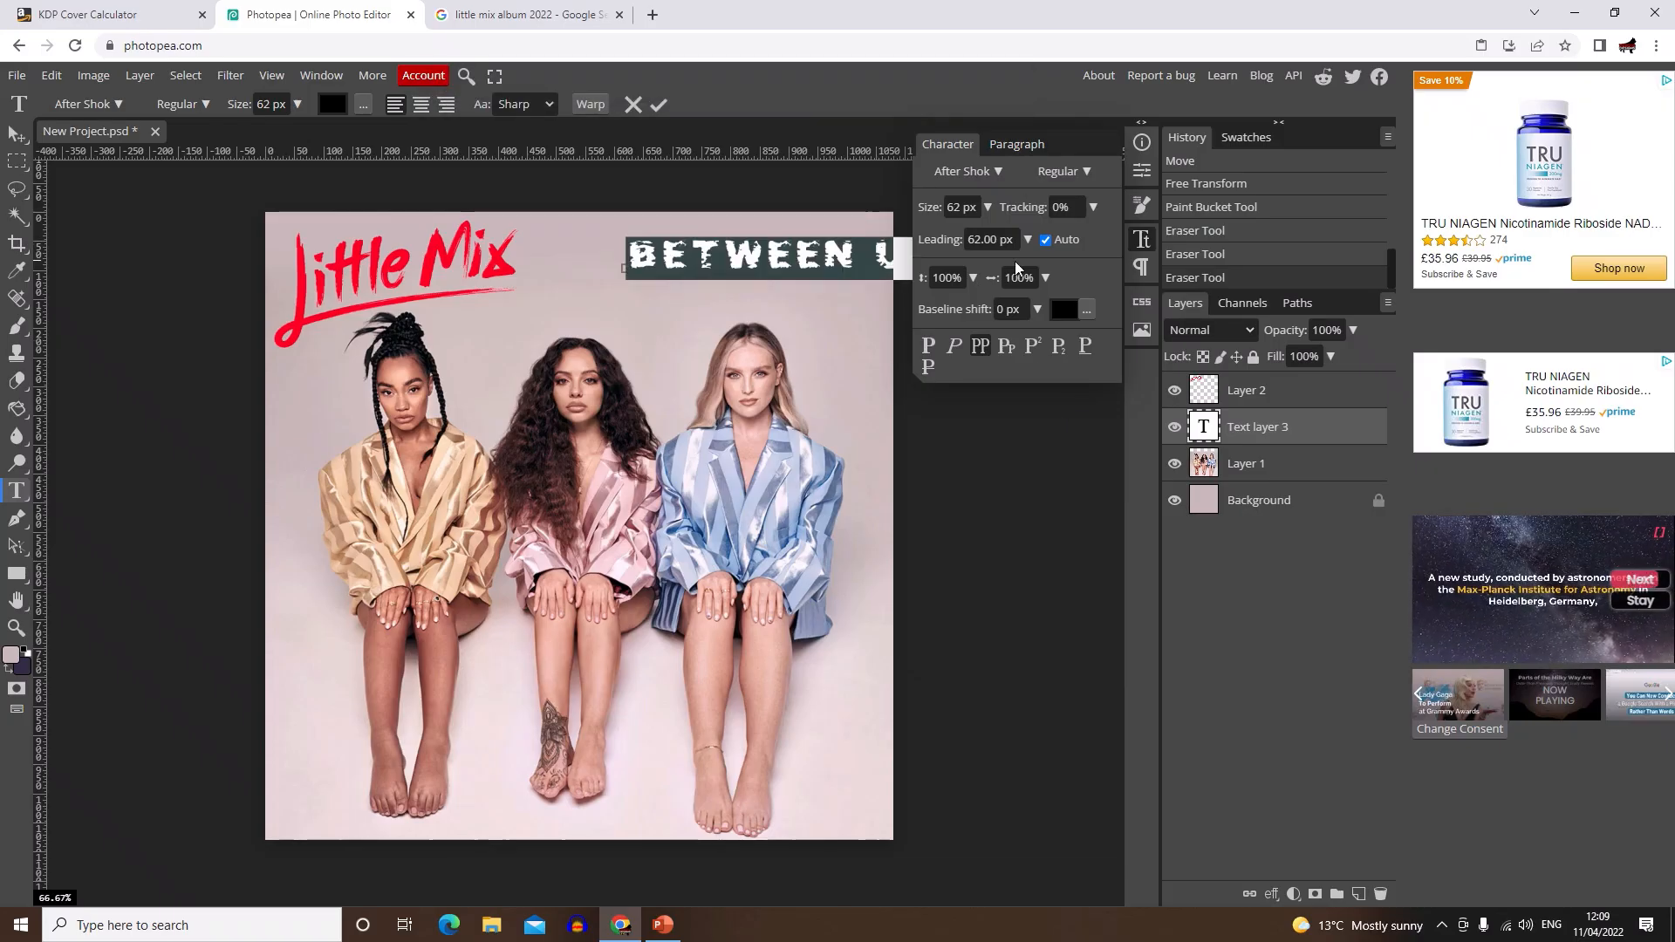
left_click(967, 172)
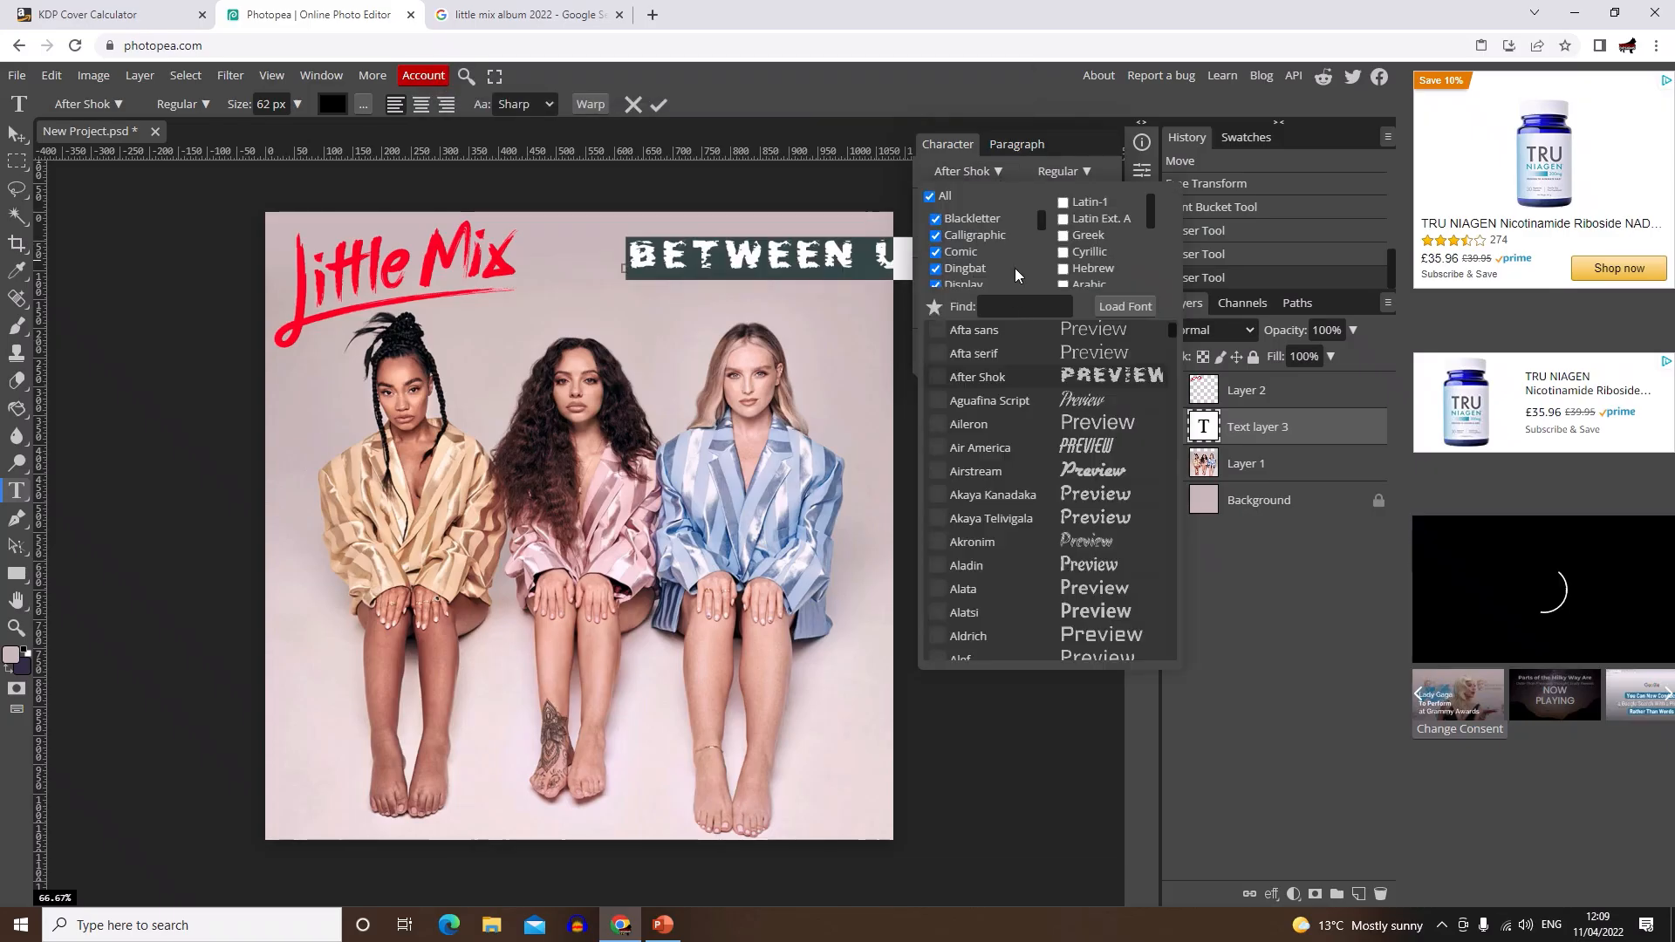
left_click(1030, 565)
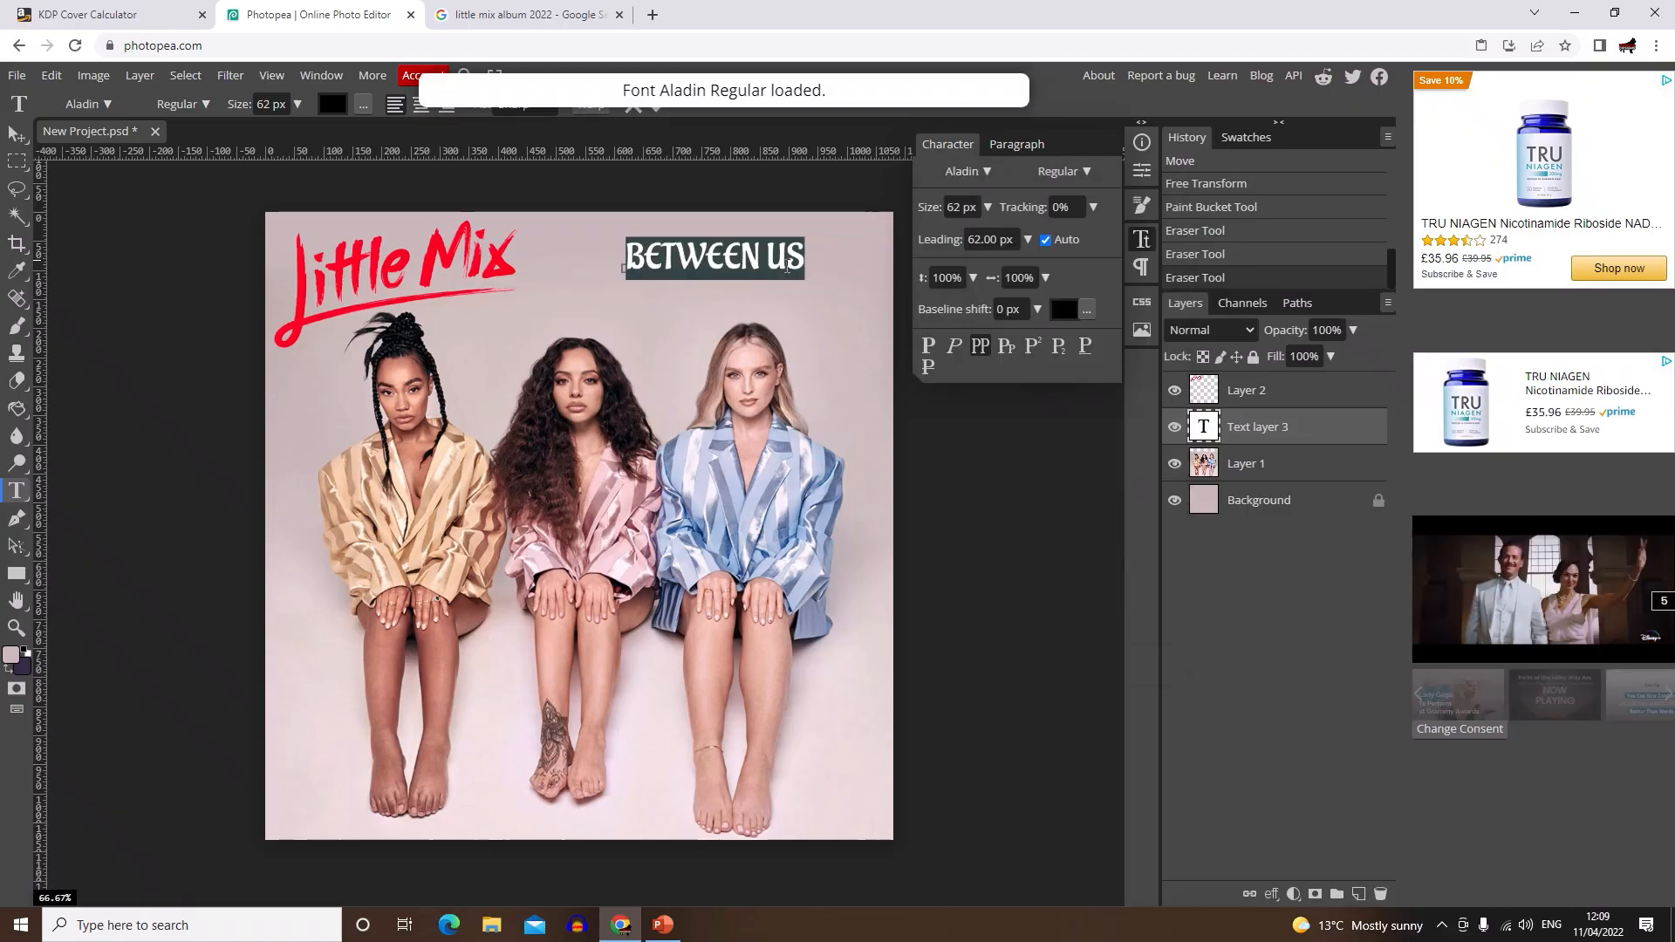
left_click(787, 266)
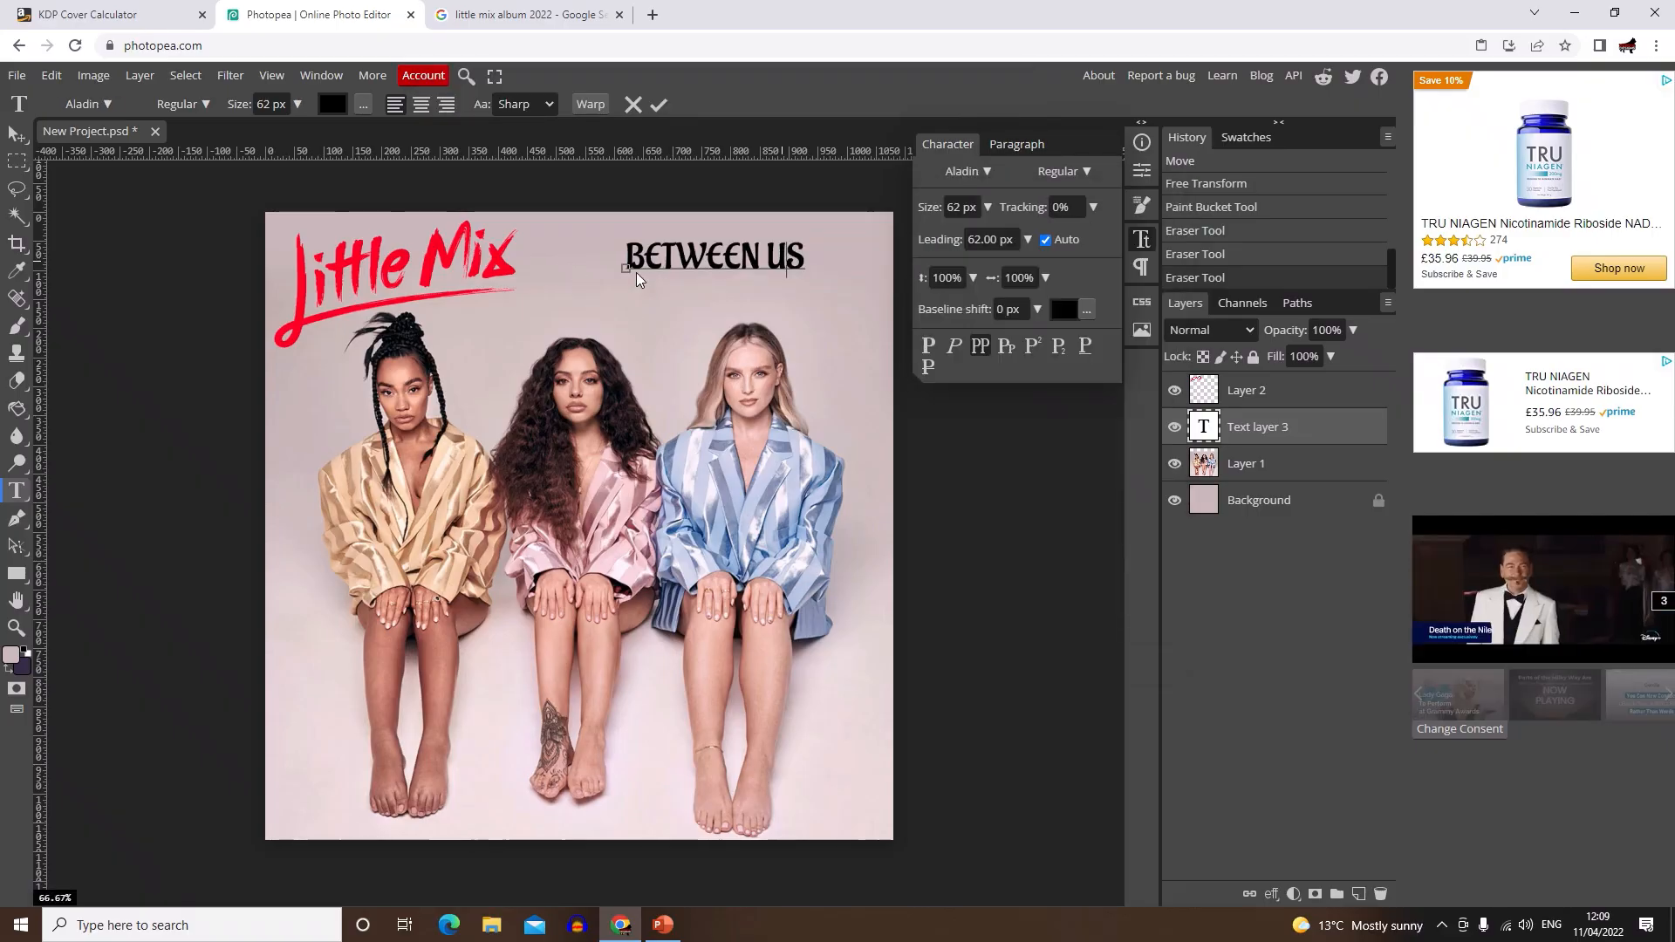
Step: Recolour the BETWEEN US text with a pale peach sampled from the yellow jacket, trying the blue and pink jackets first, and commit the text
left_click_drag(629, 254, 824, 252)
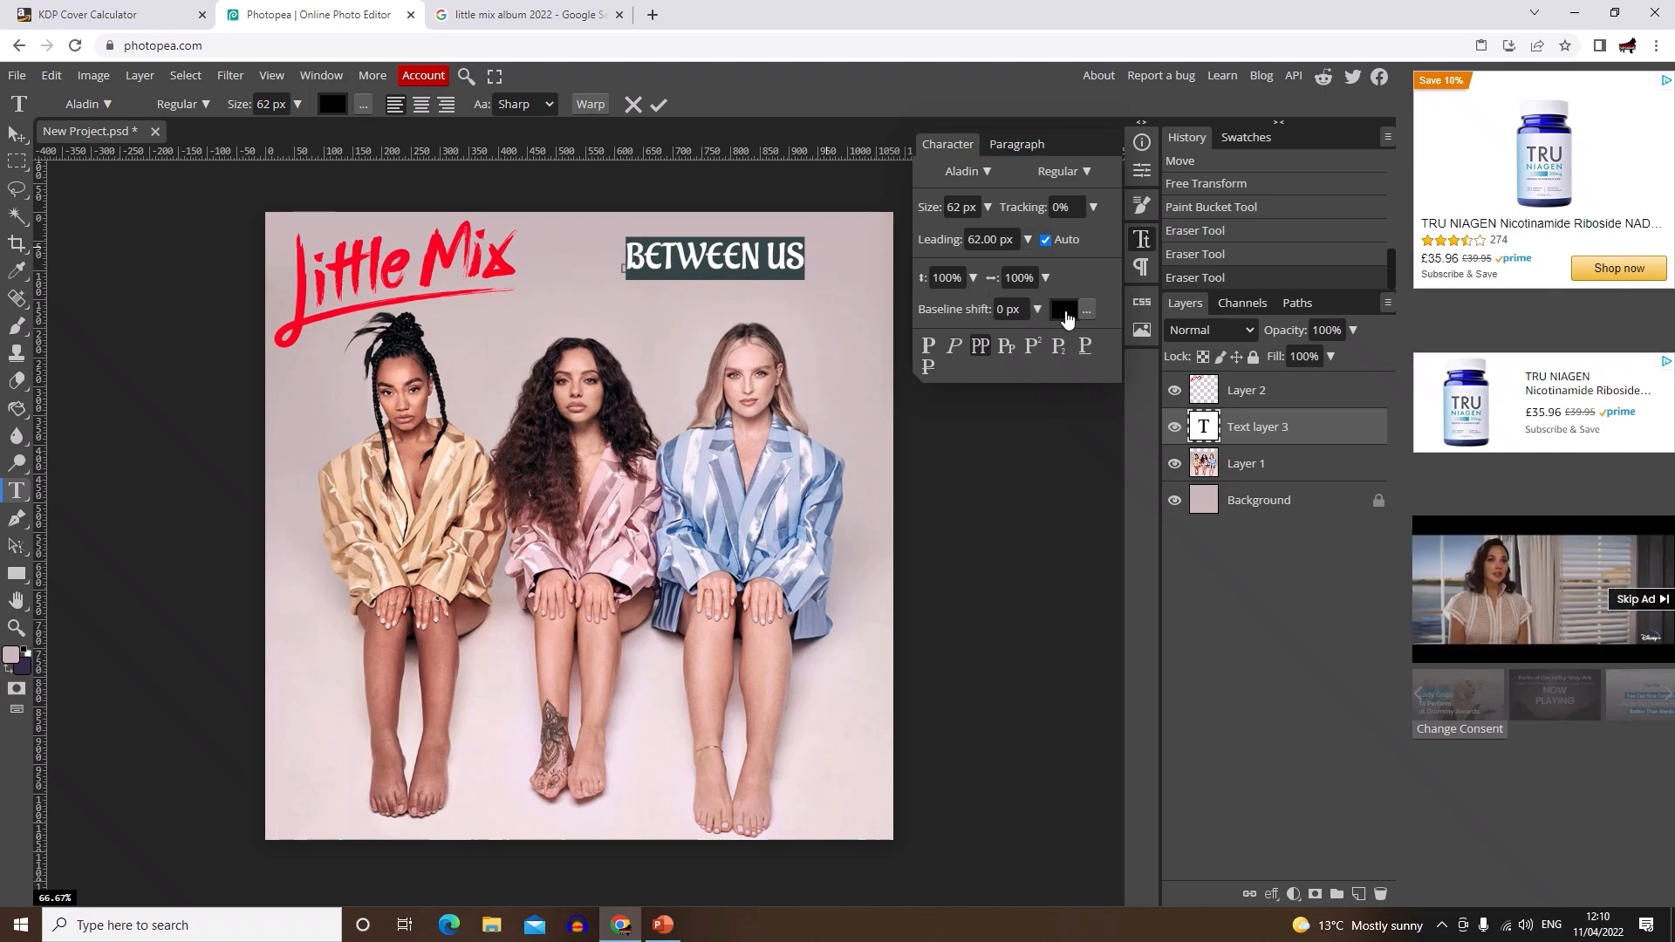
left_click(1066, 317)
left_click_drag(437, 213, 550, 462)
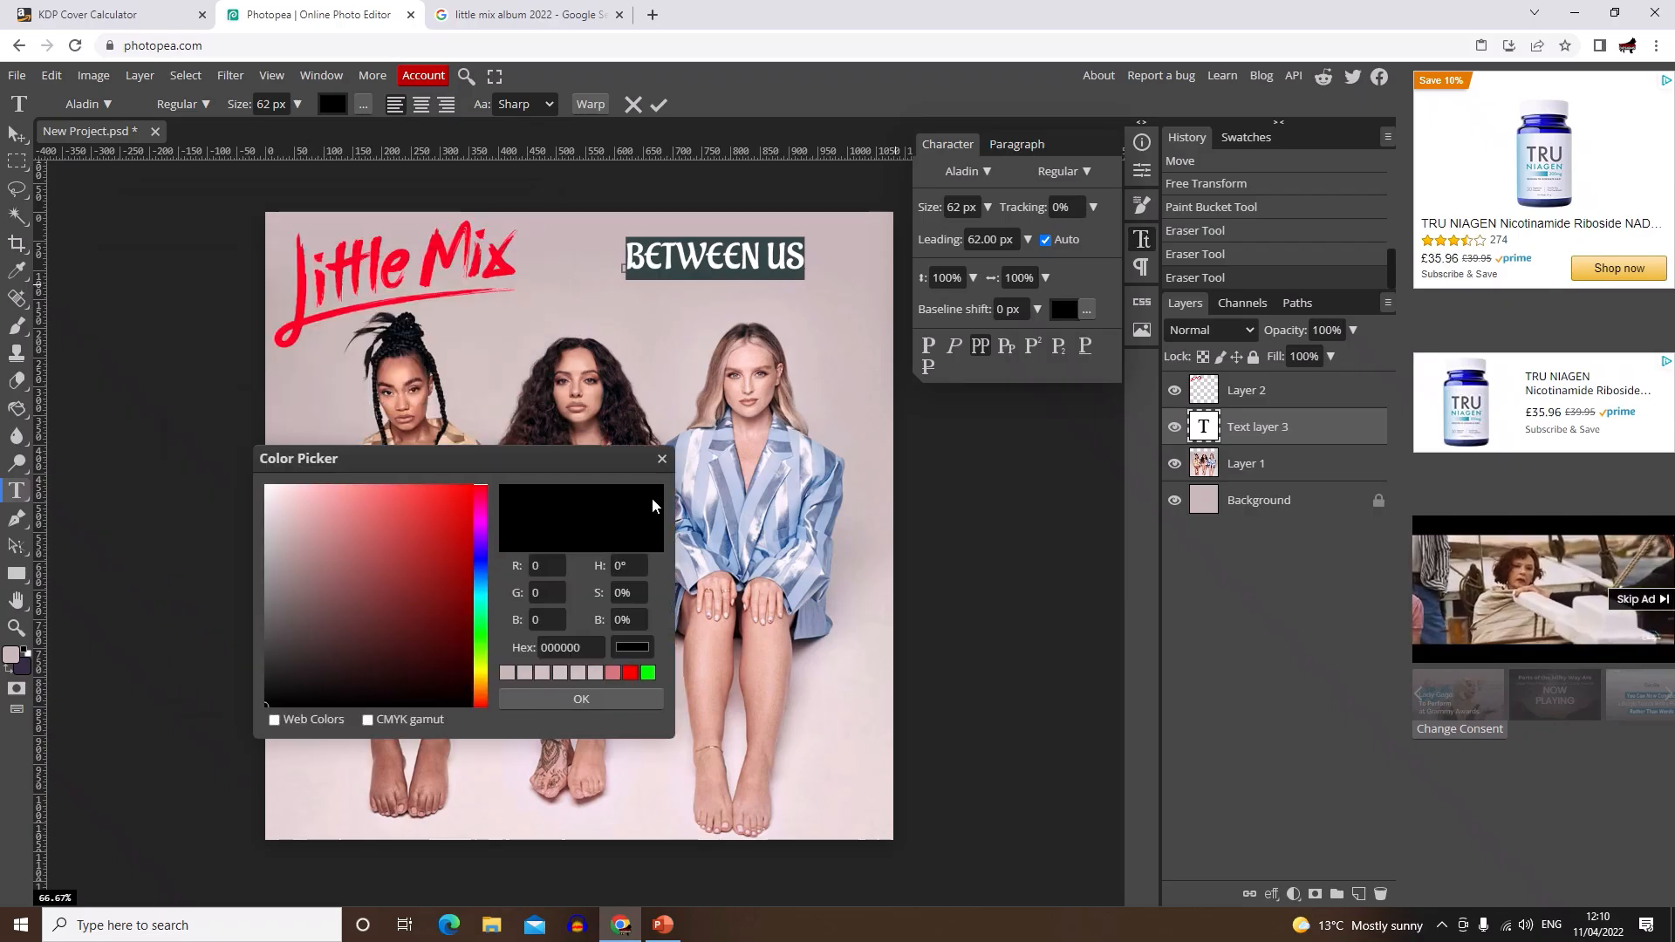
left_click_drag(652, 505, 777, 528)
left_click_drag(681, 482, 773, 512)
left_click(791, 475)
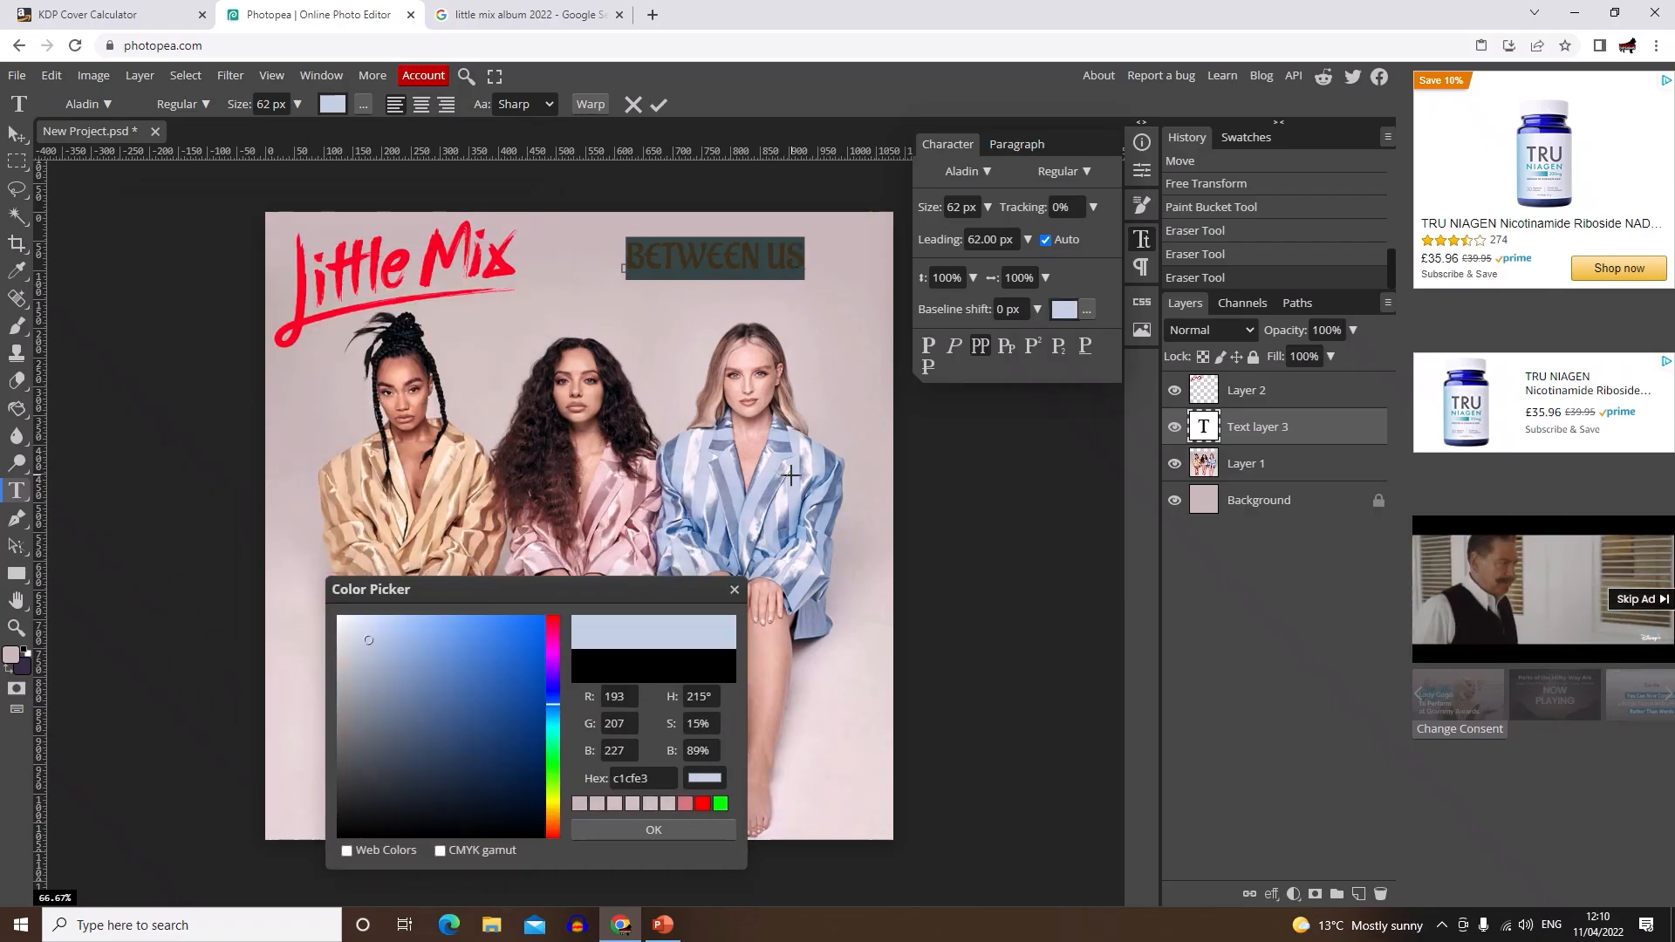
left_click(625, 480)
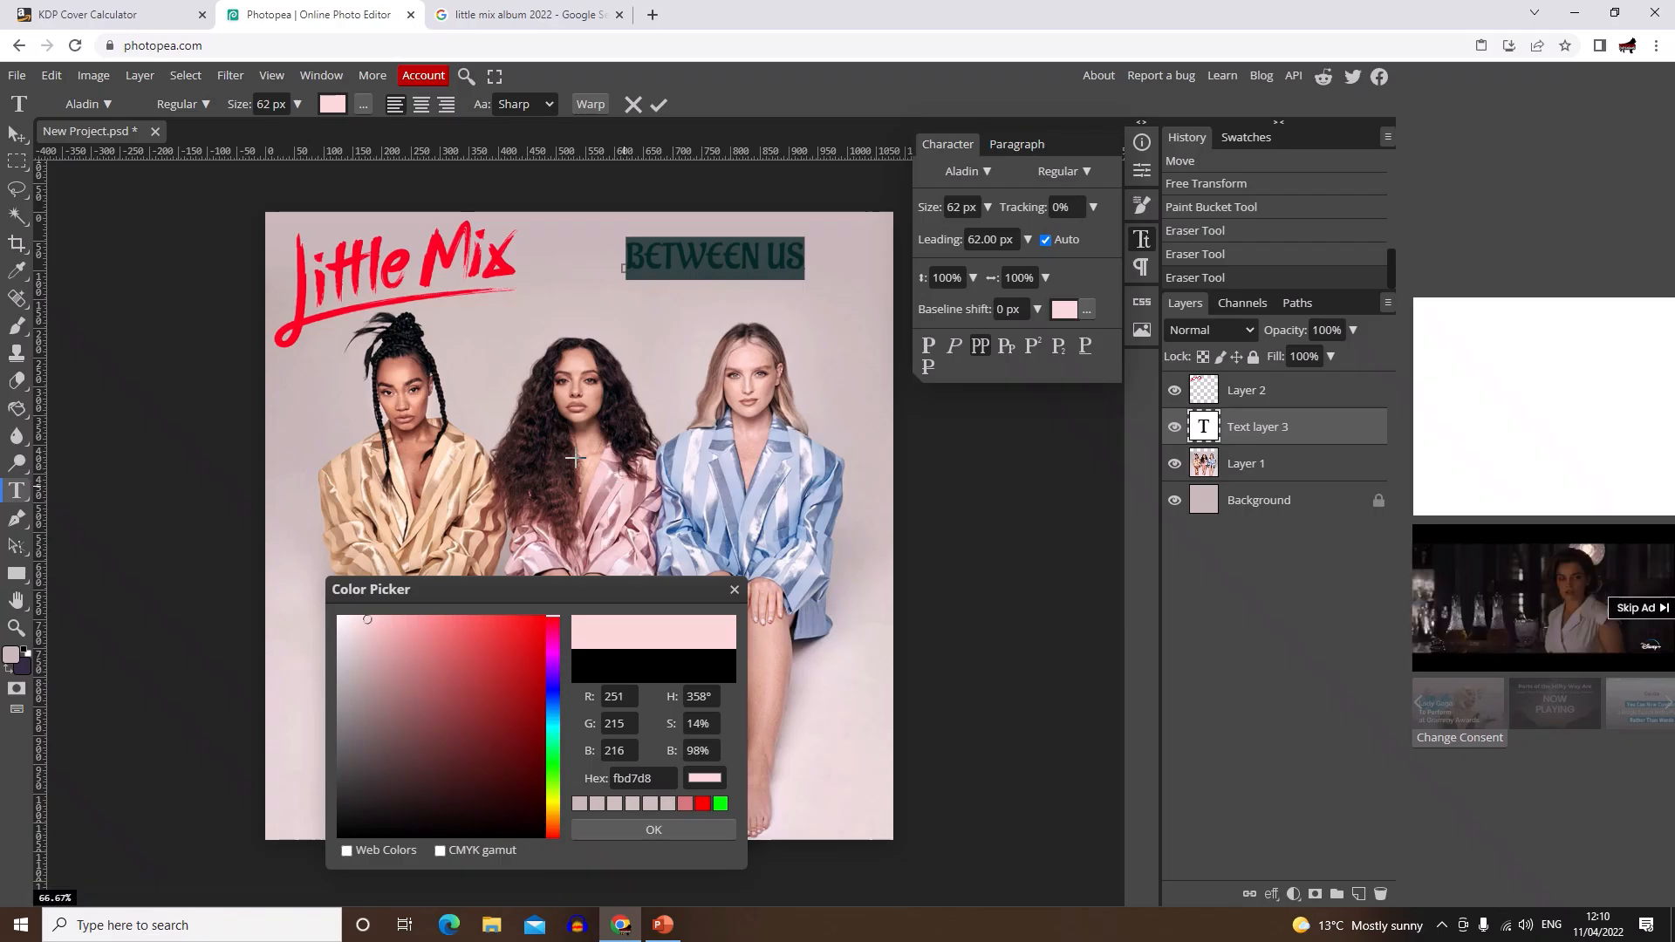
left_click(443, 449)
left_click(656, 831)
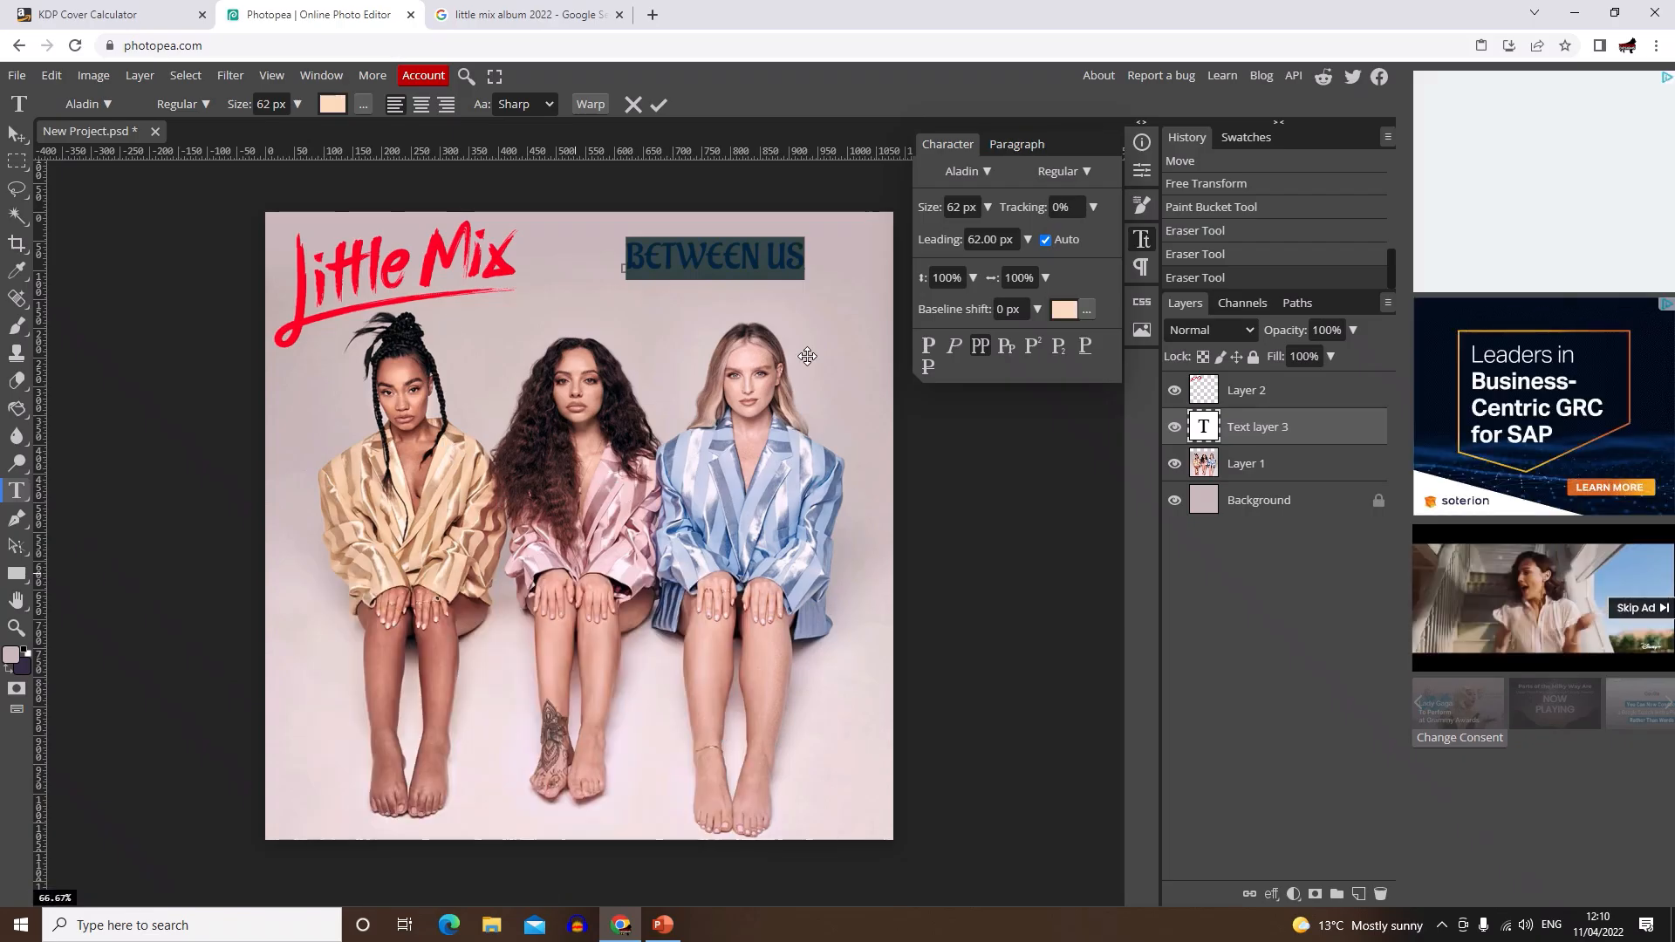
left_click(707, 257)
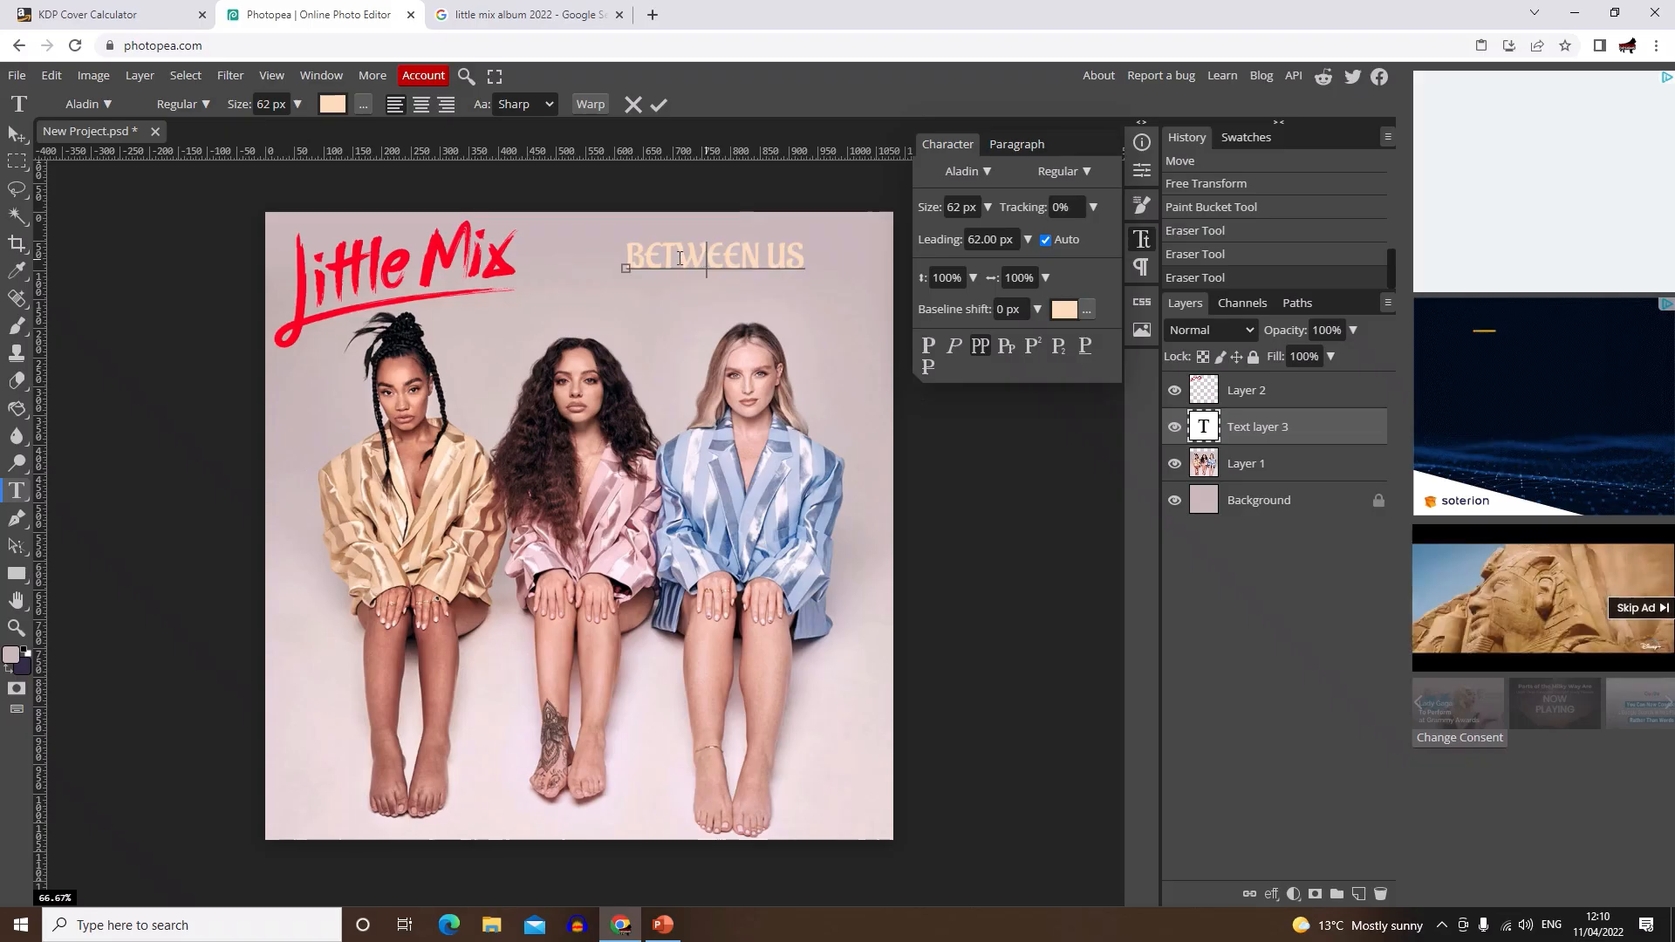
left_click(660, 104)
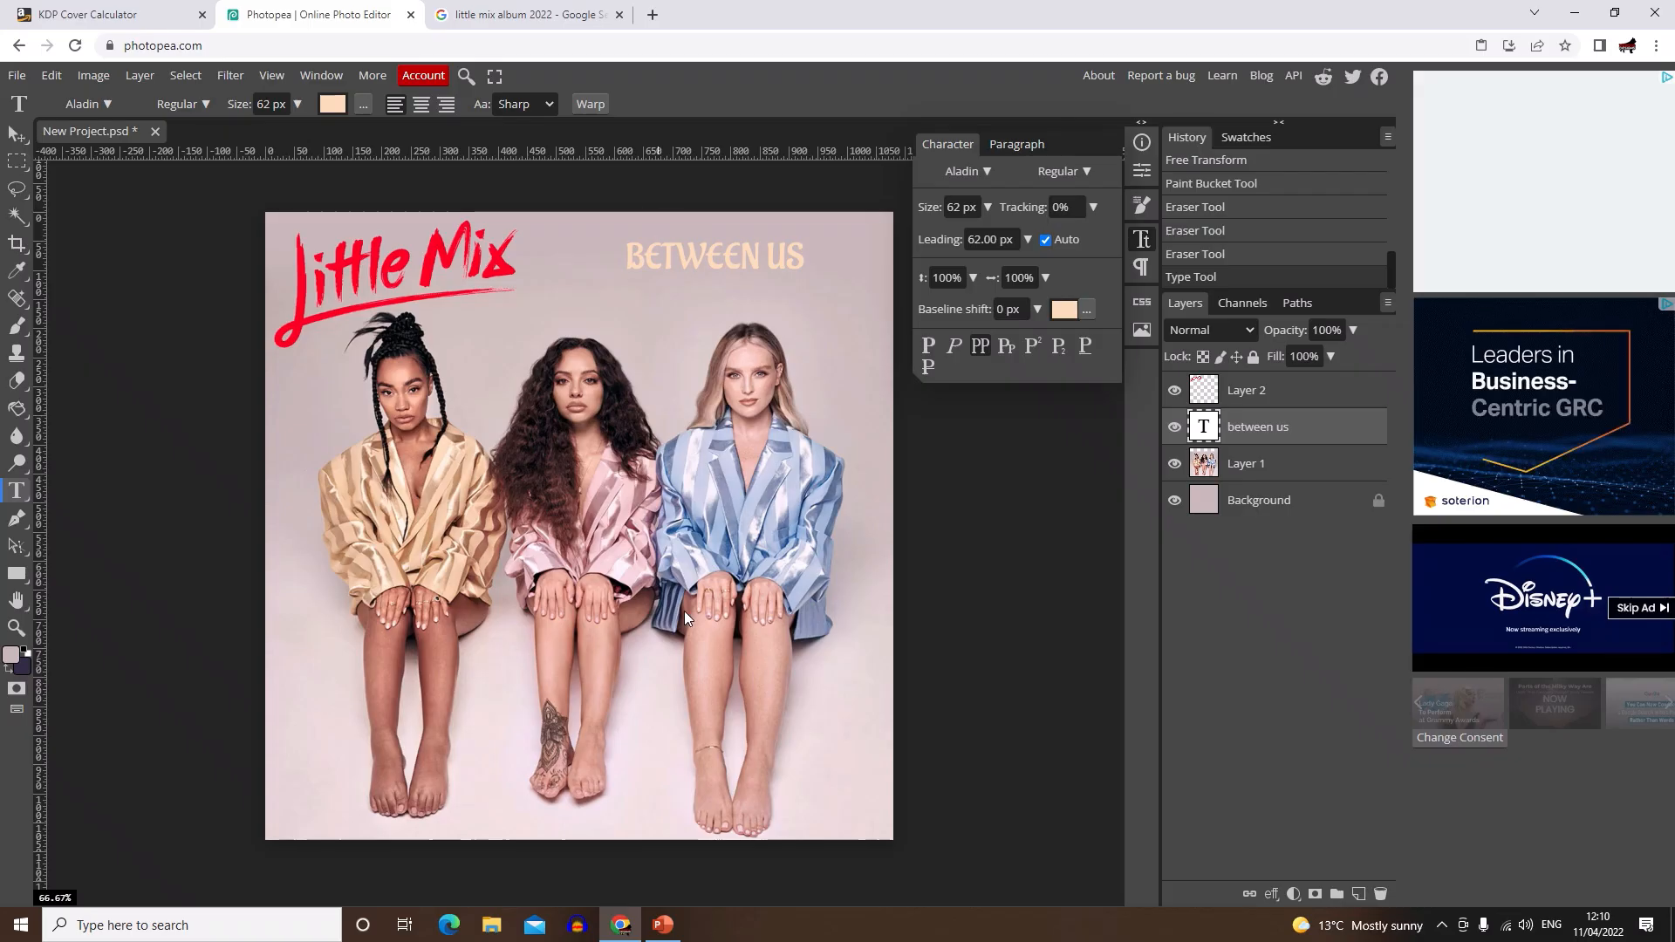
Step: Enlarge the BETWEEN US text to 80 px and reposition it in the artwork's upper-right corner, level with the Little Mix logo
left_click(17, 133)
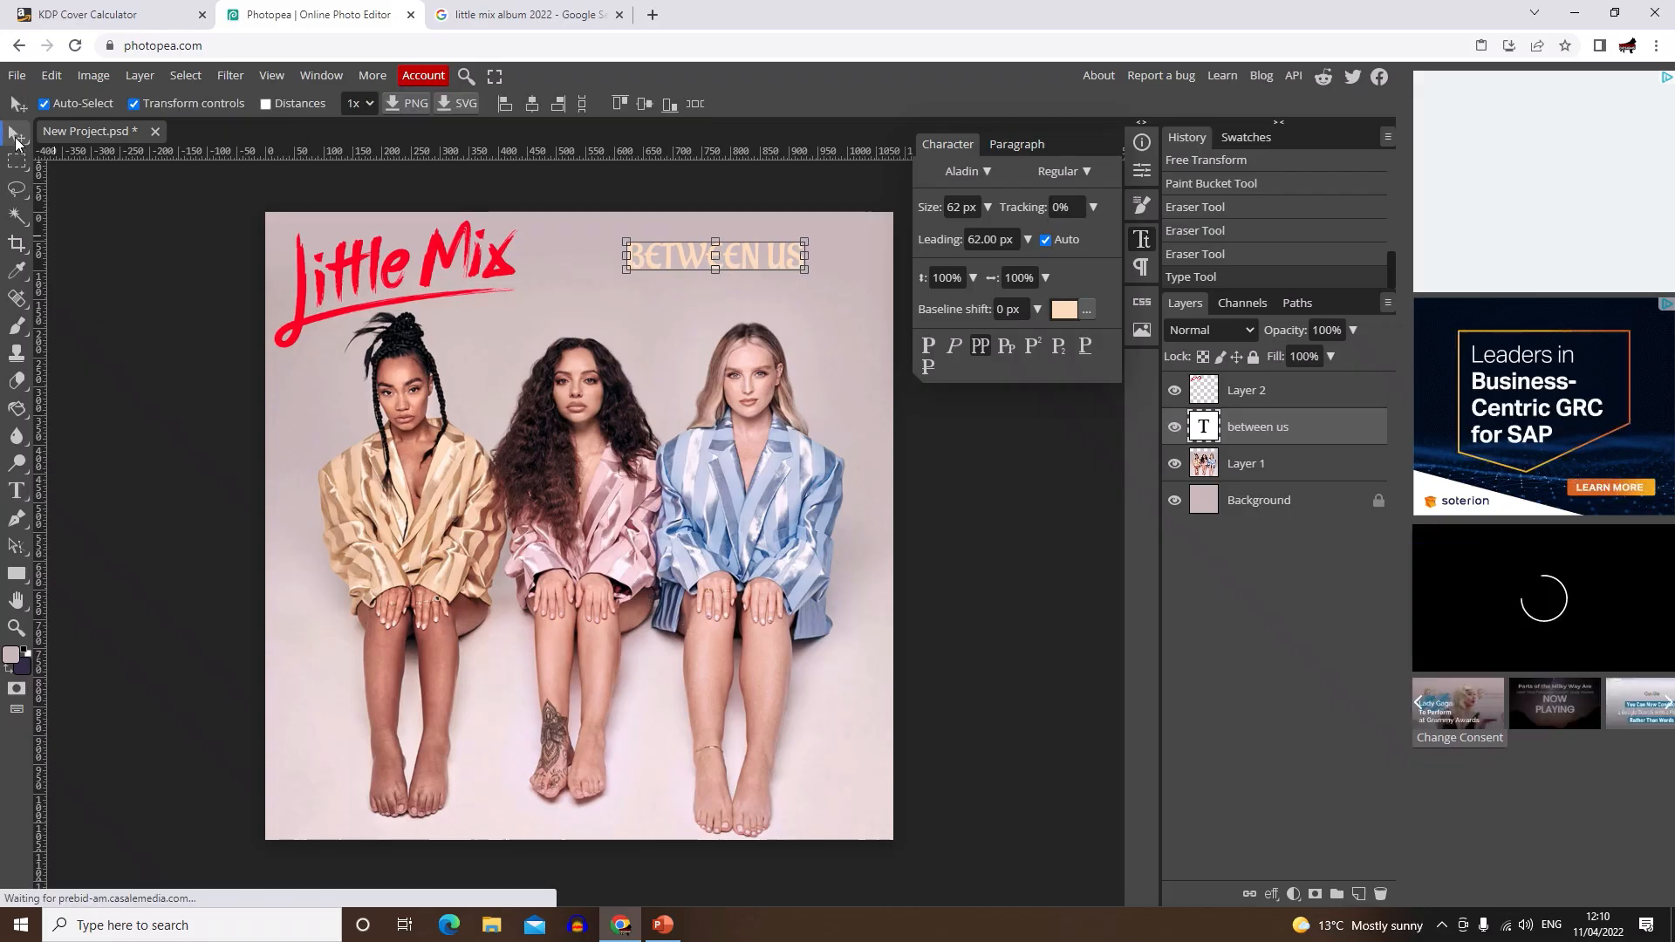
left_click_drag(681, 265, 724, 259)
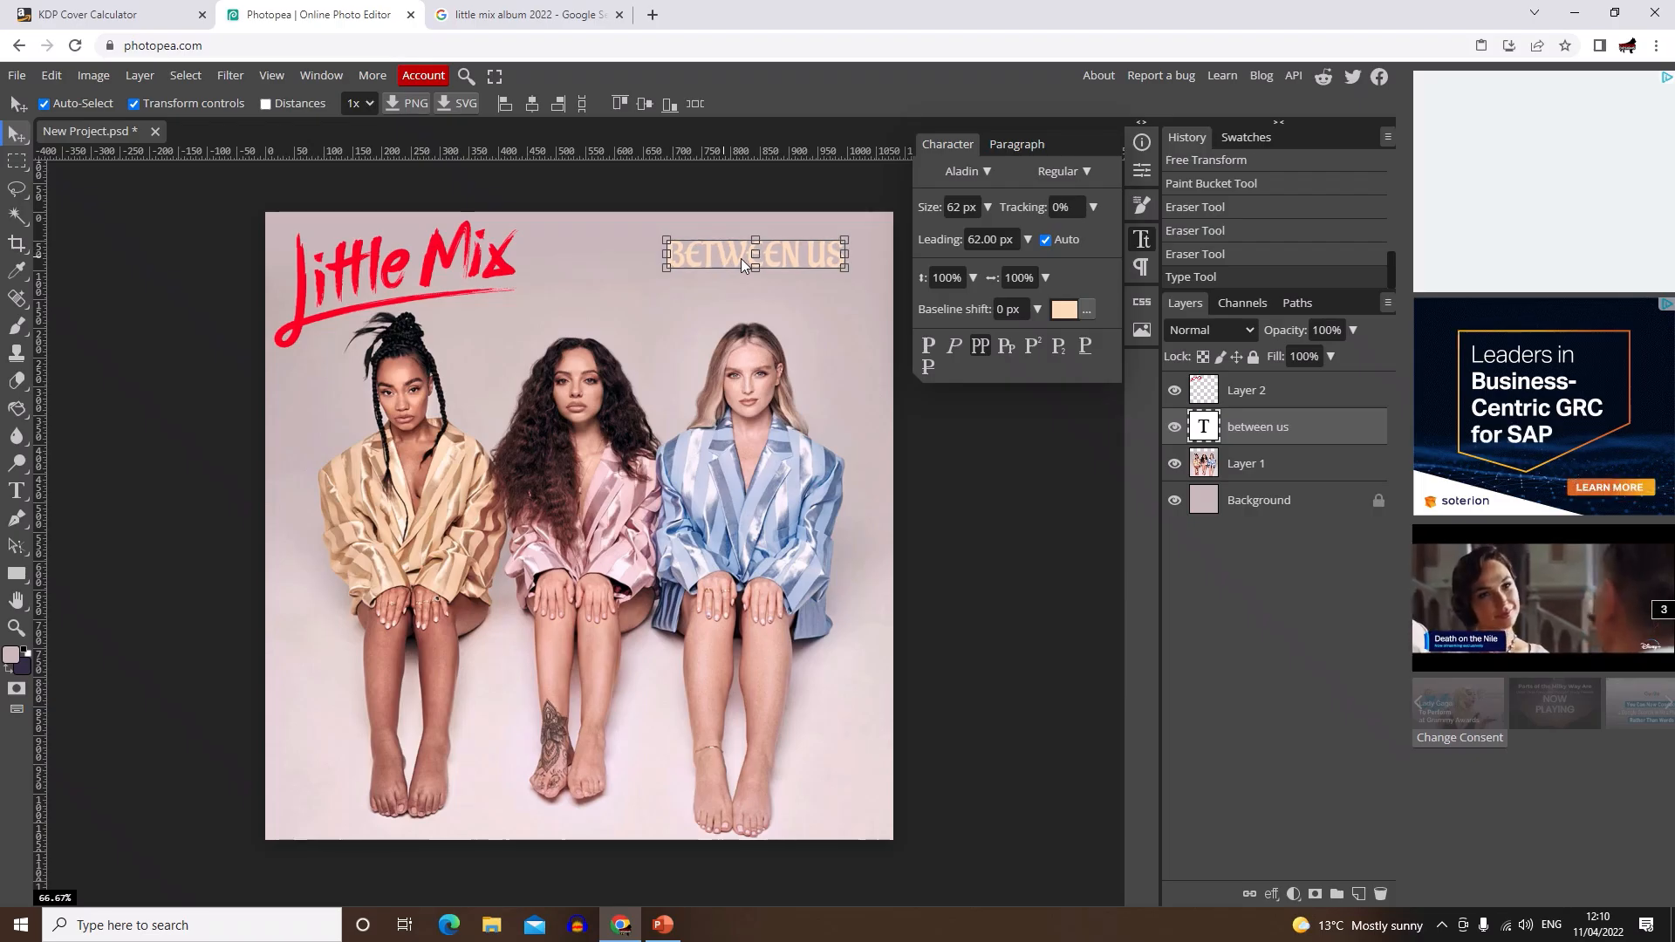
left_click(987, 207)
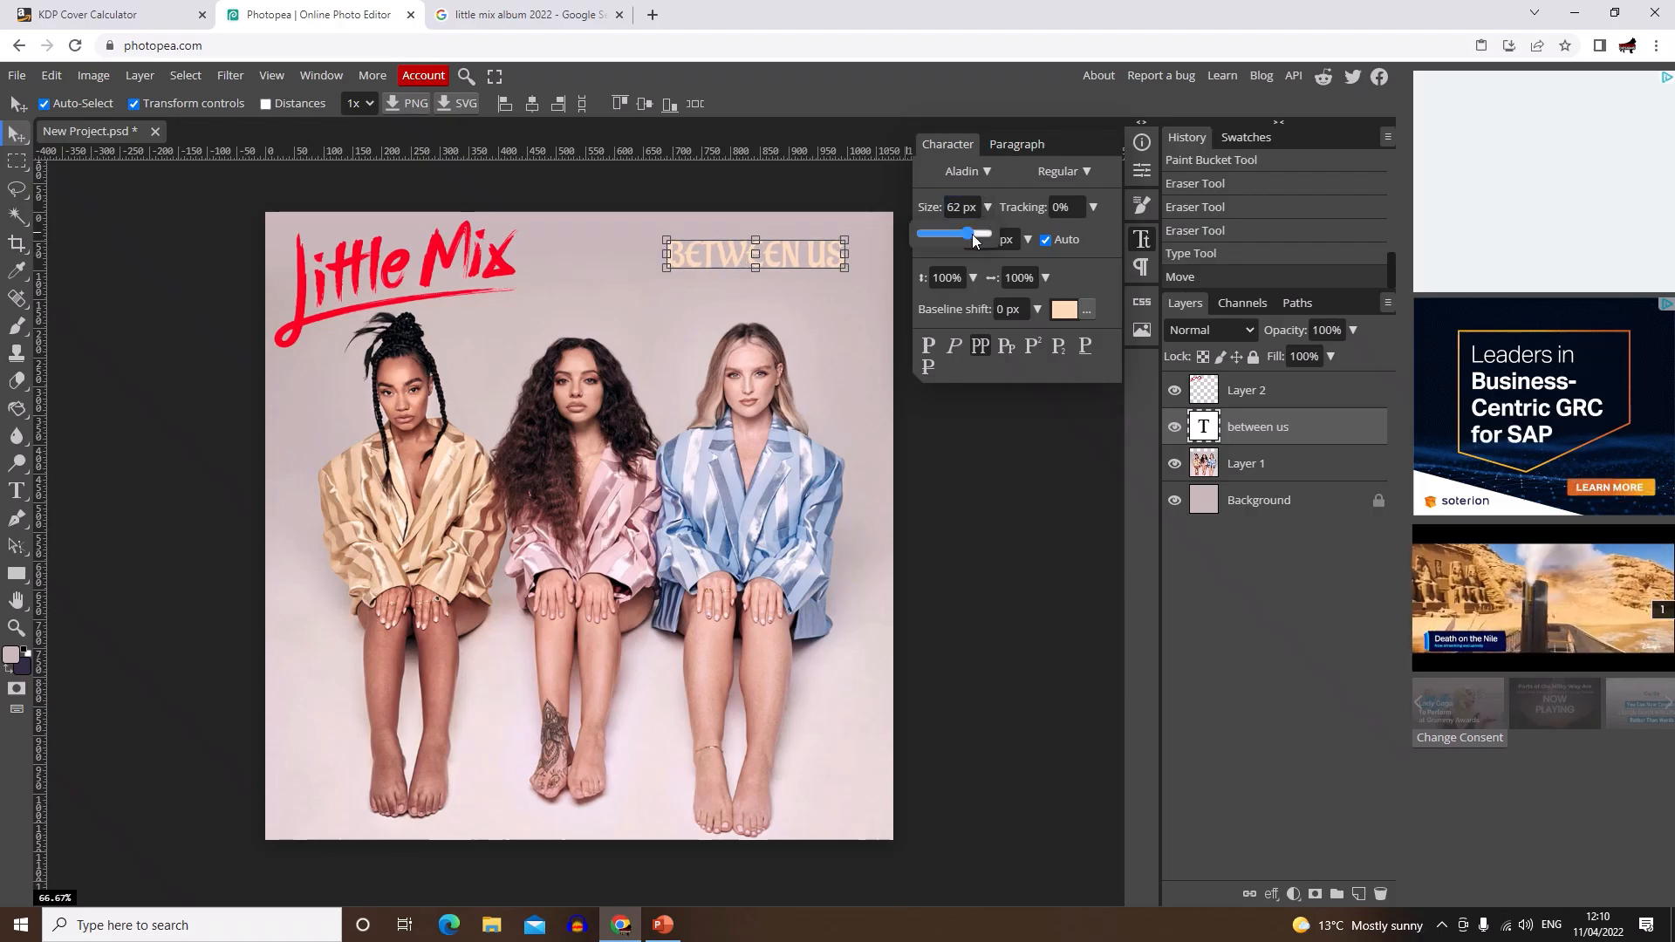
left_click(972, 234)
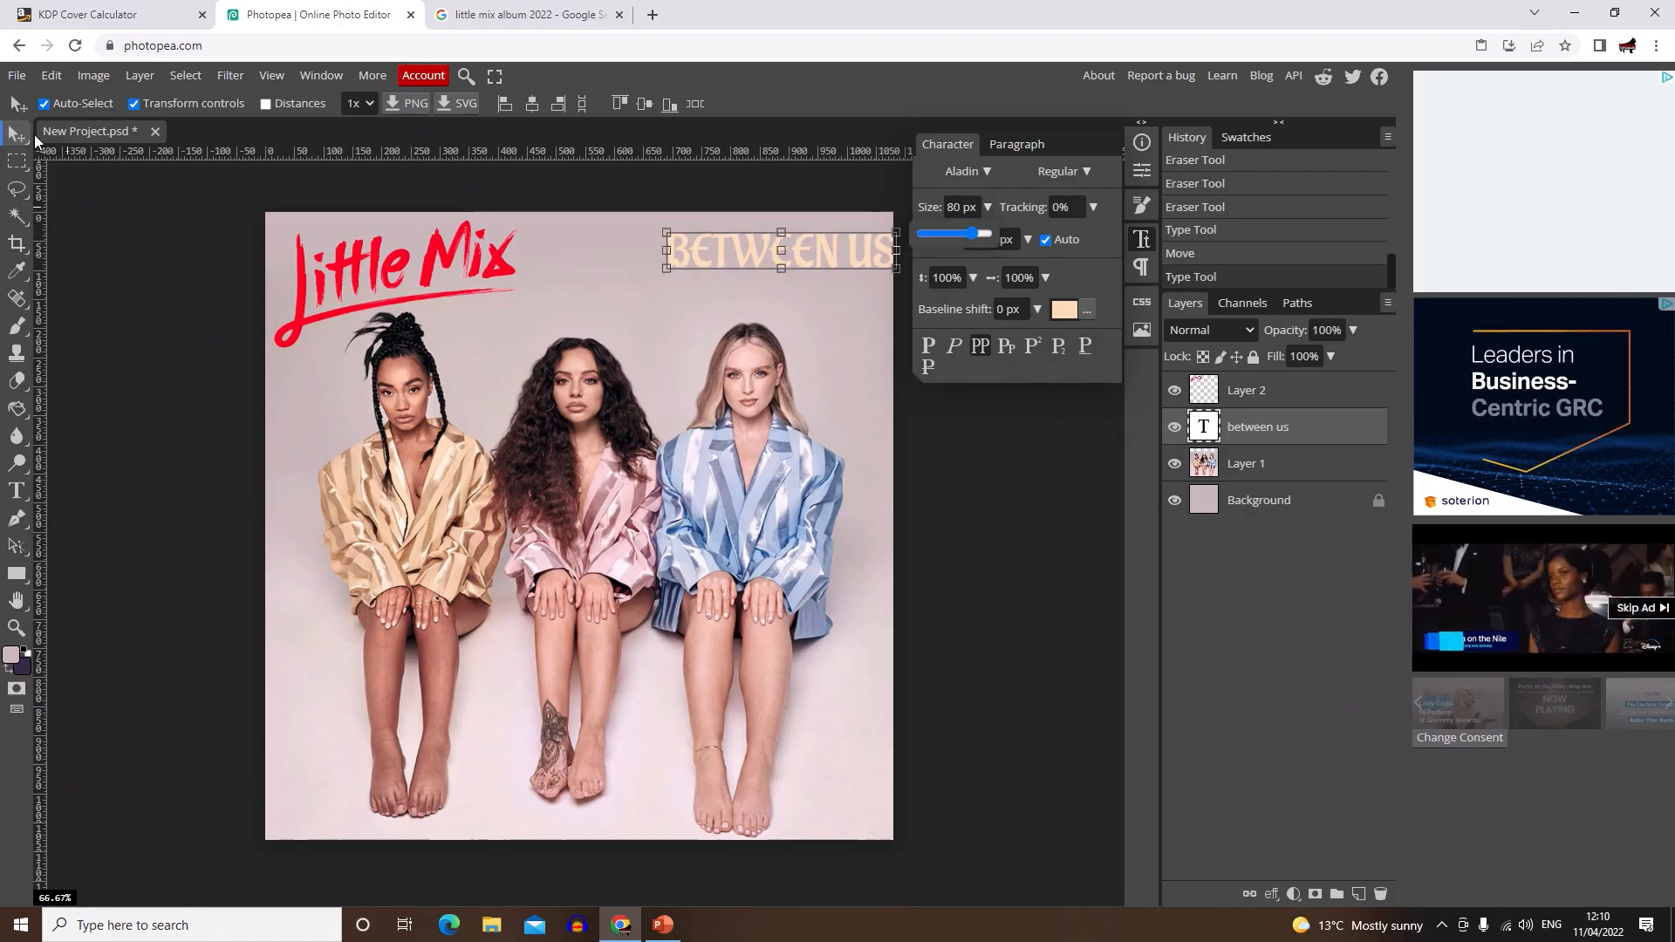
left_click(709, 266)
left_click(711, 263)
left_click_drag(721, 247, 691, 252)
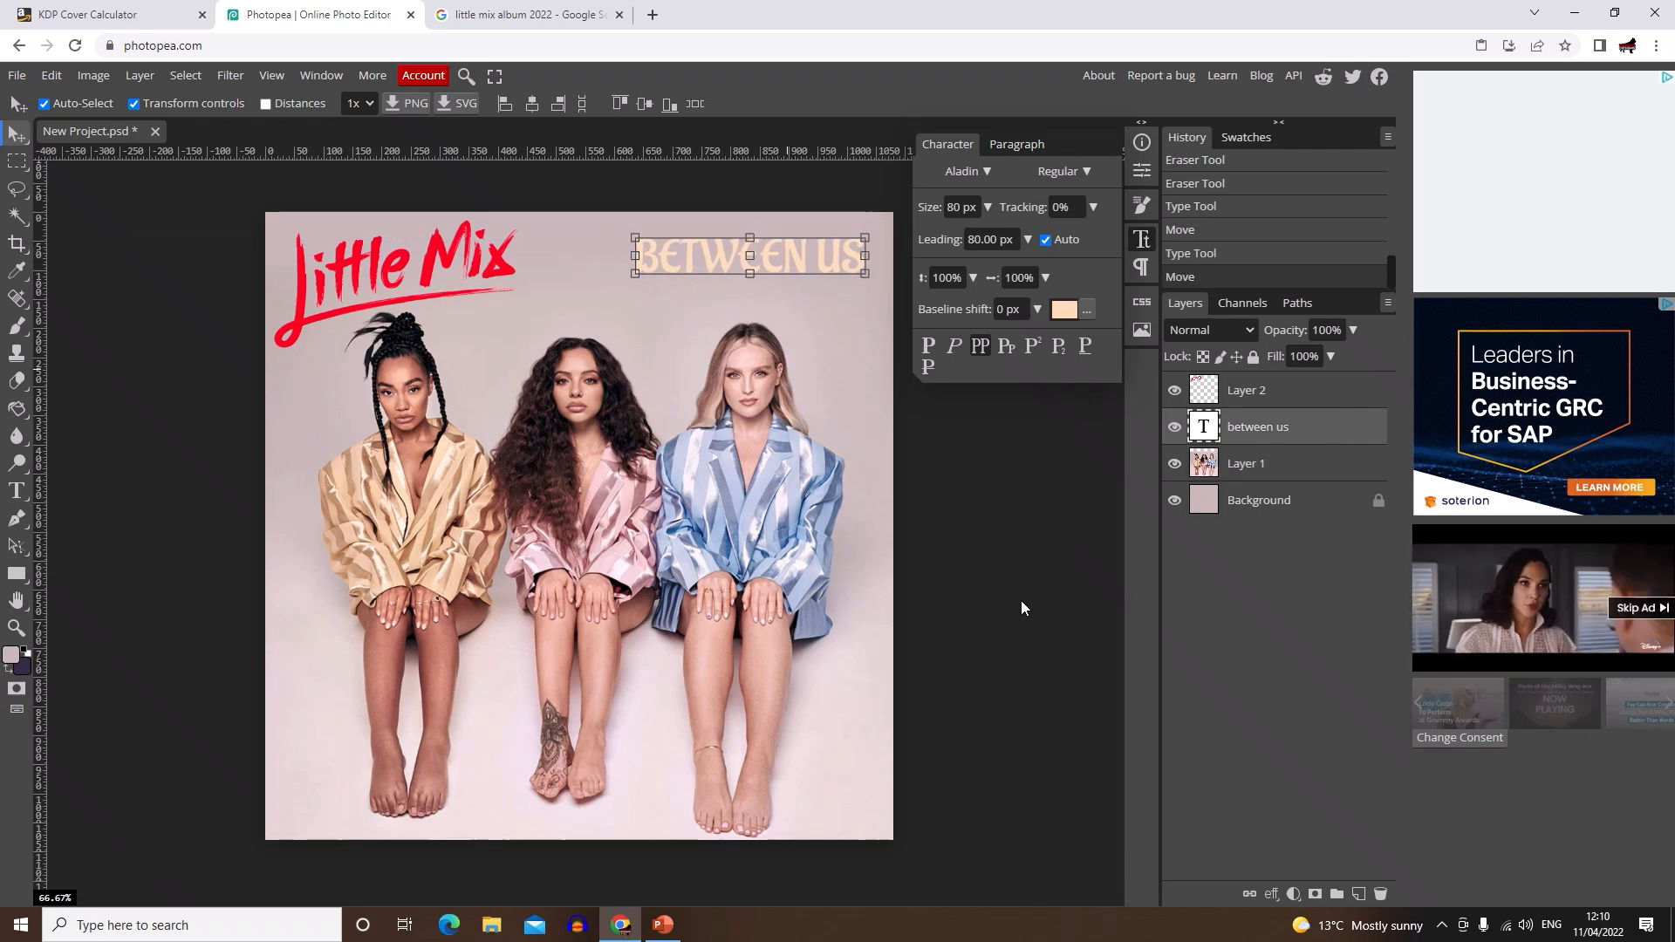
left_click(768, 343)
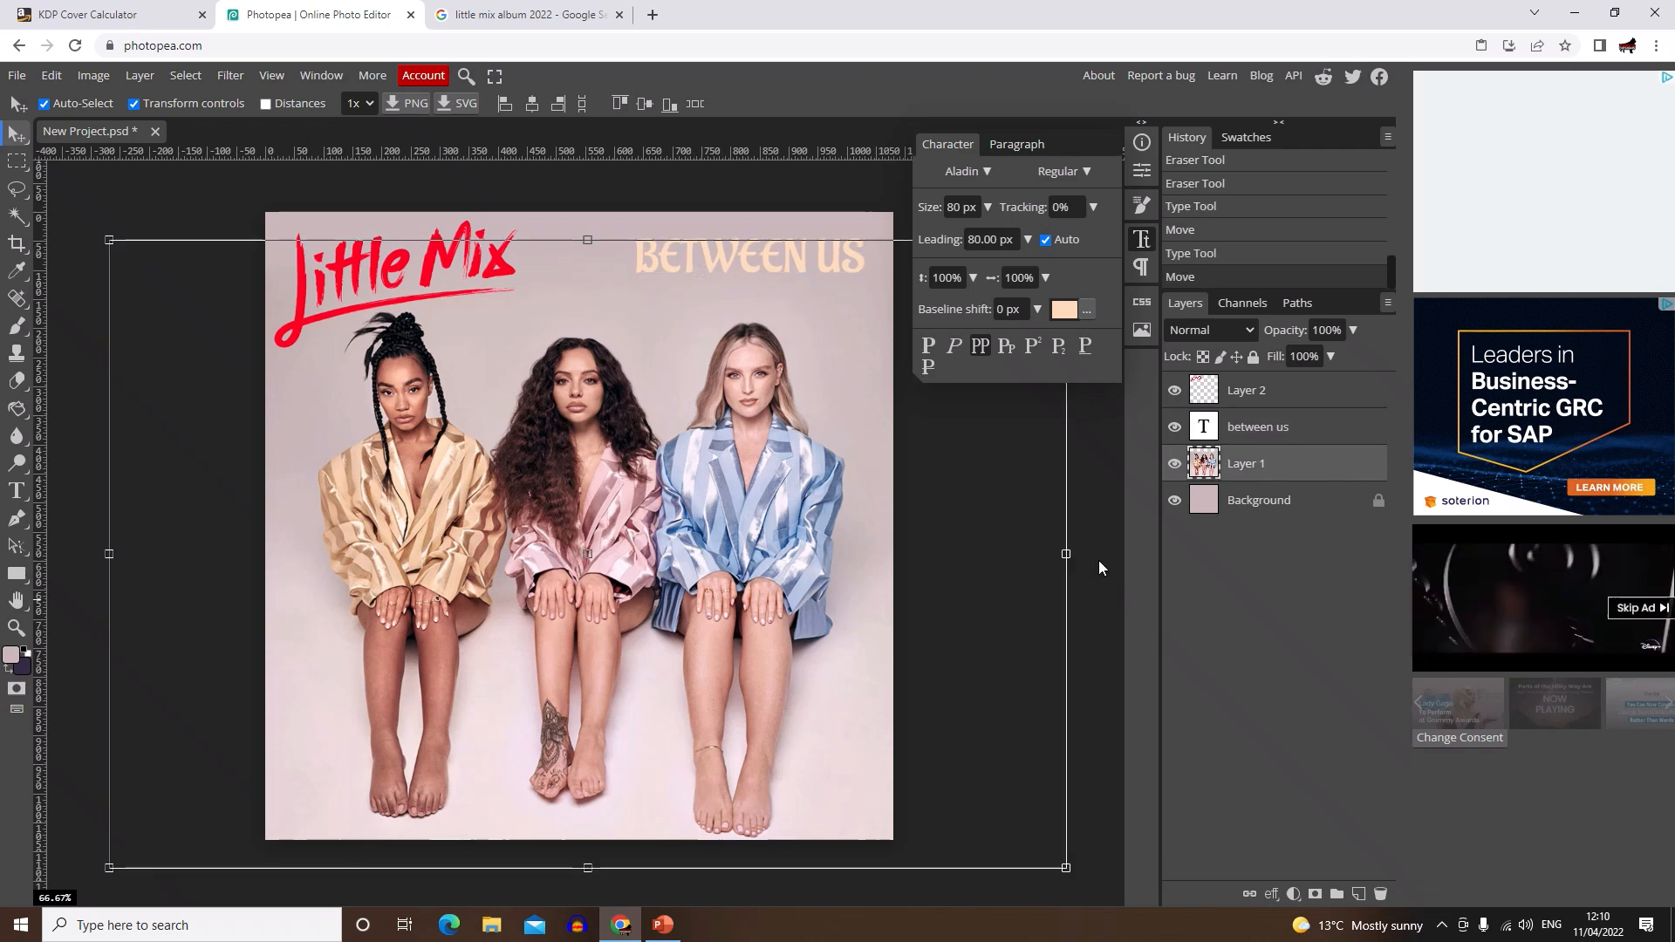
left_click(1112, 614)
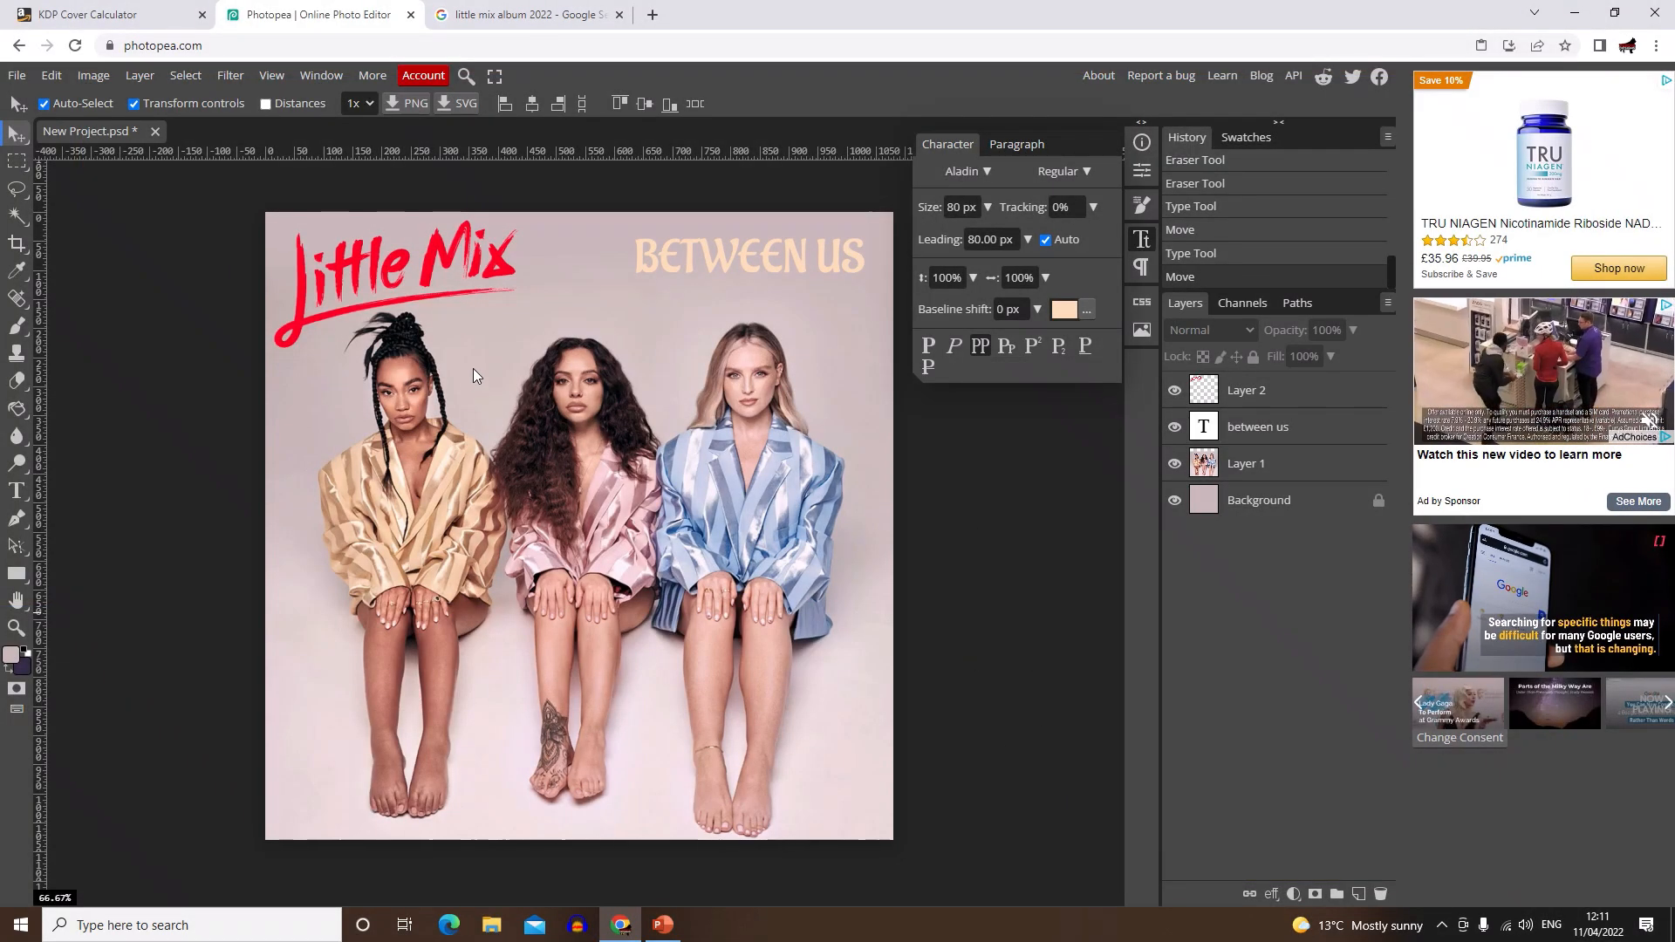
left_click(496, 267)
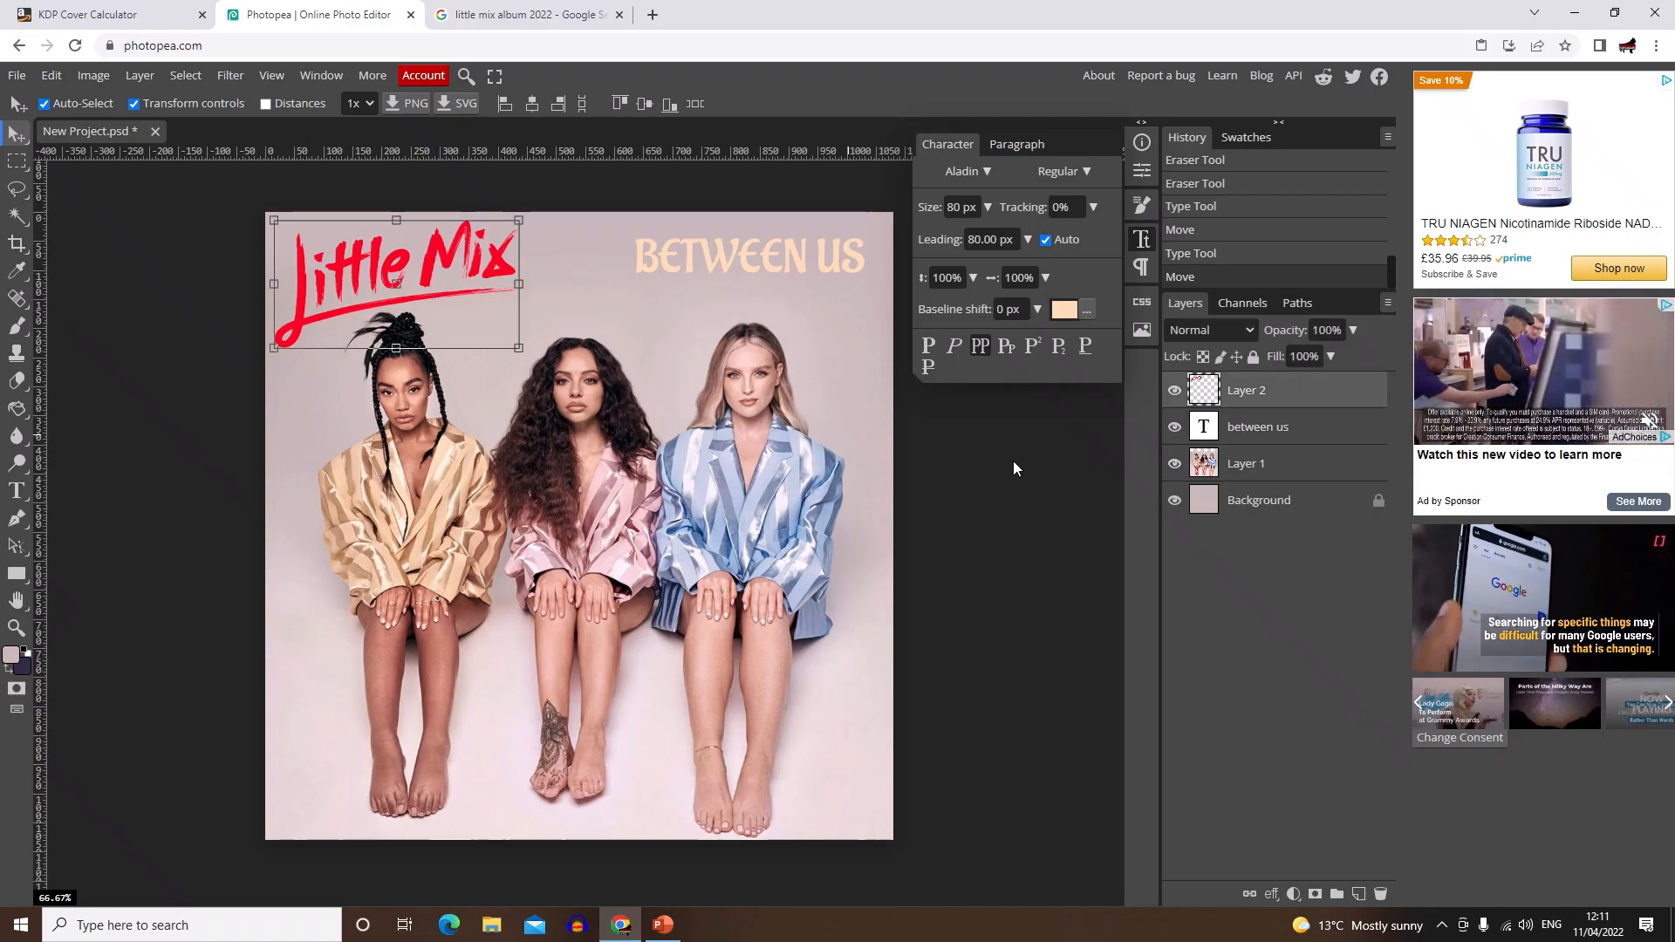
right_click(1262, 396)
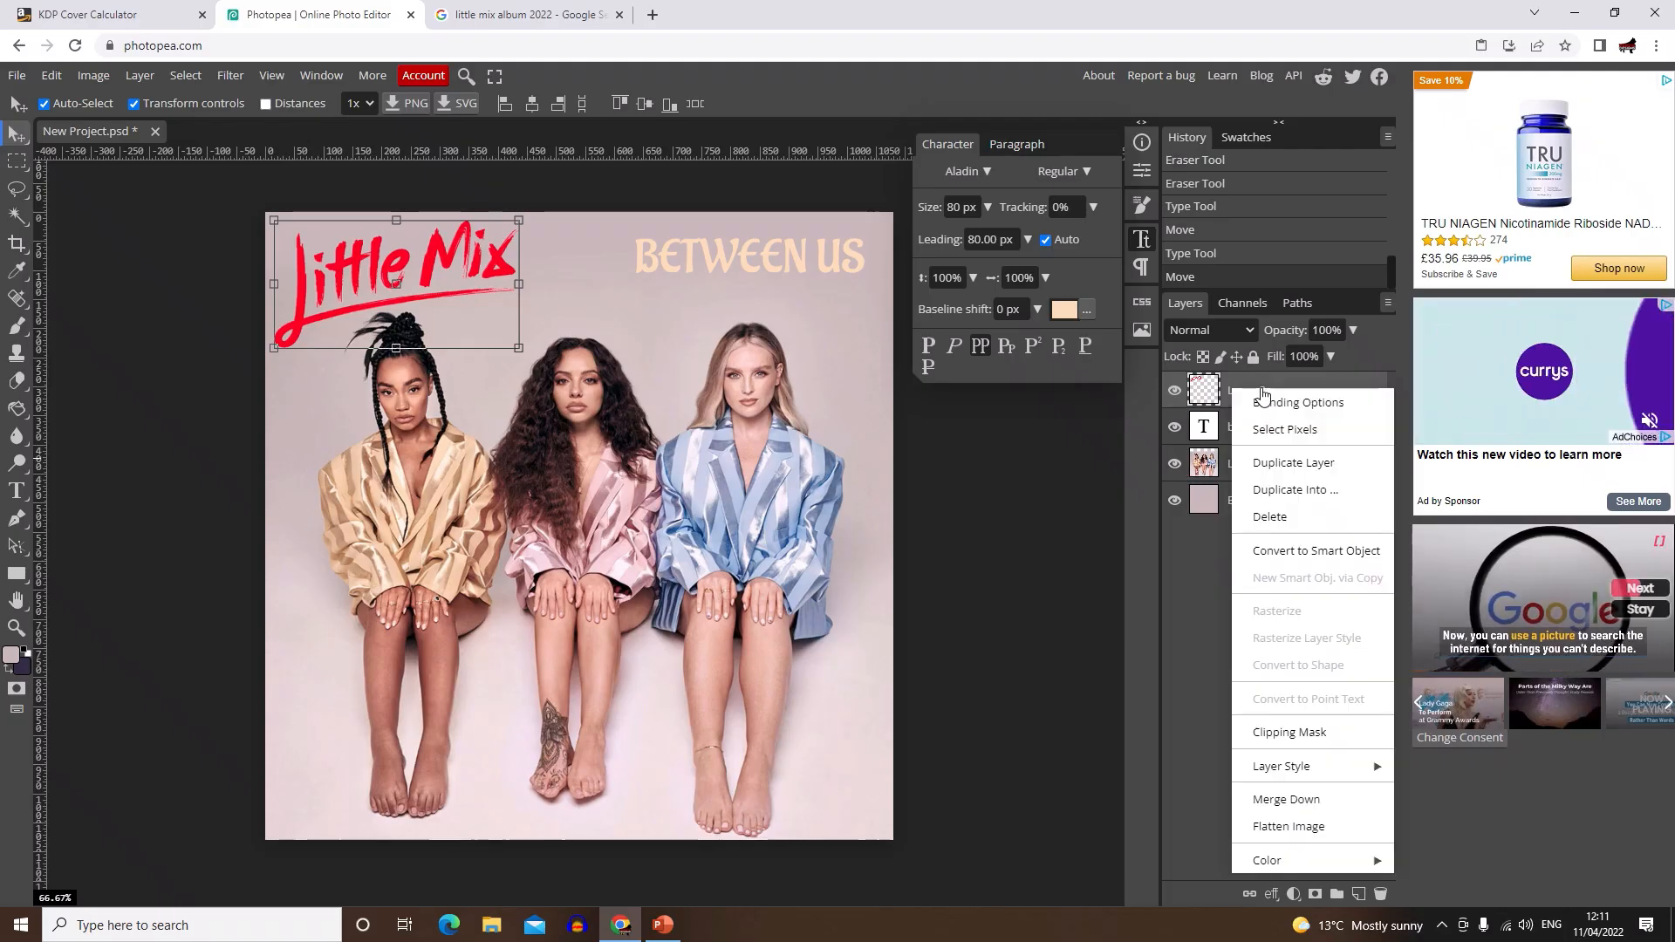
left_click(1055, 516)
left_click(1261, 429)
Step: Apply a Color Overlay to the Little Mix logo layer, using the peach fedcba sampled from the BETWEEN US text
left_click(1276, 392)
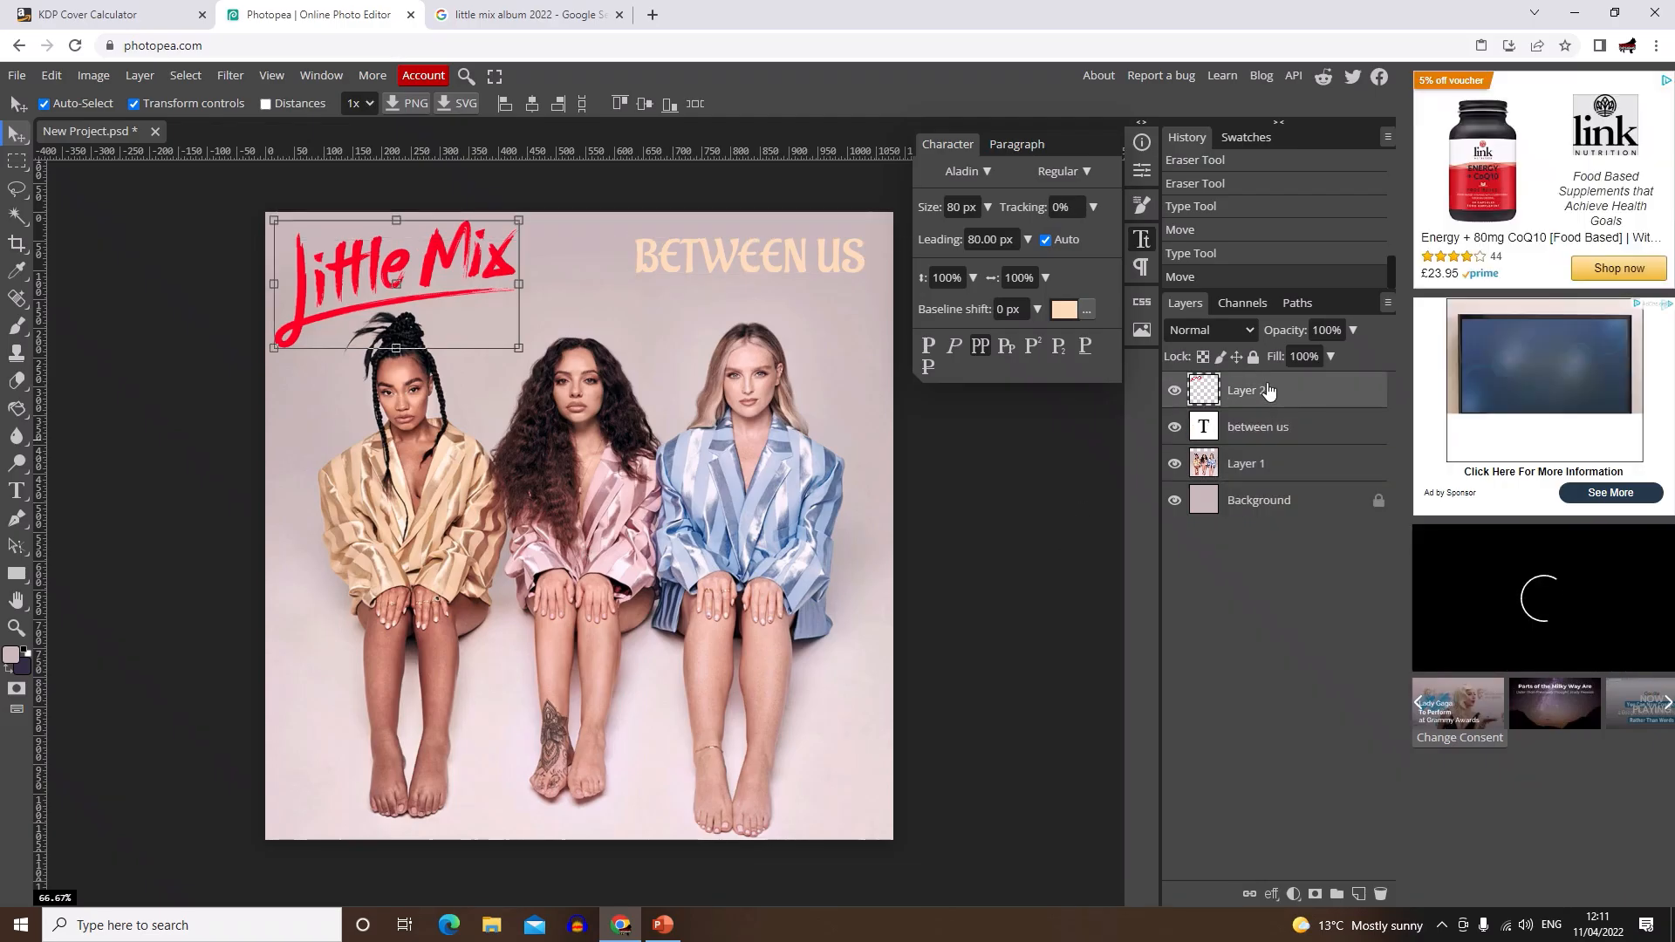
right_click(1278, 391)
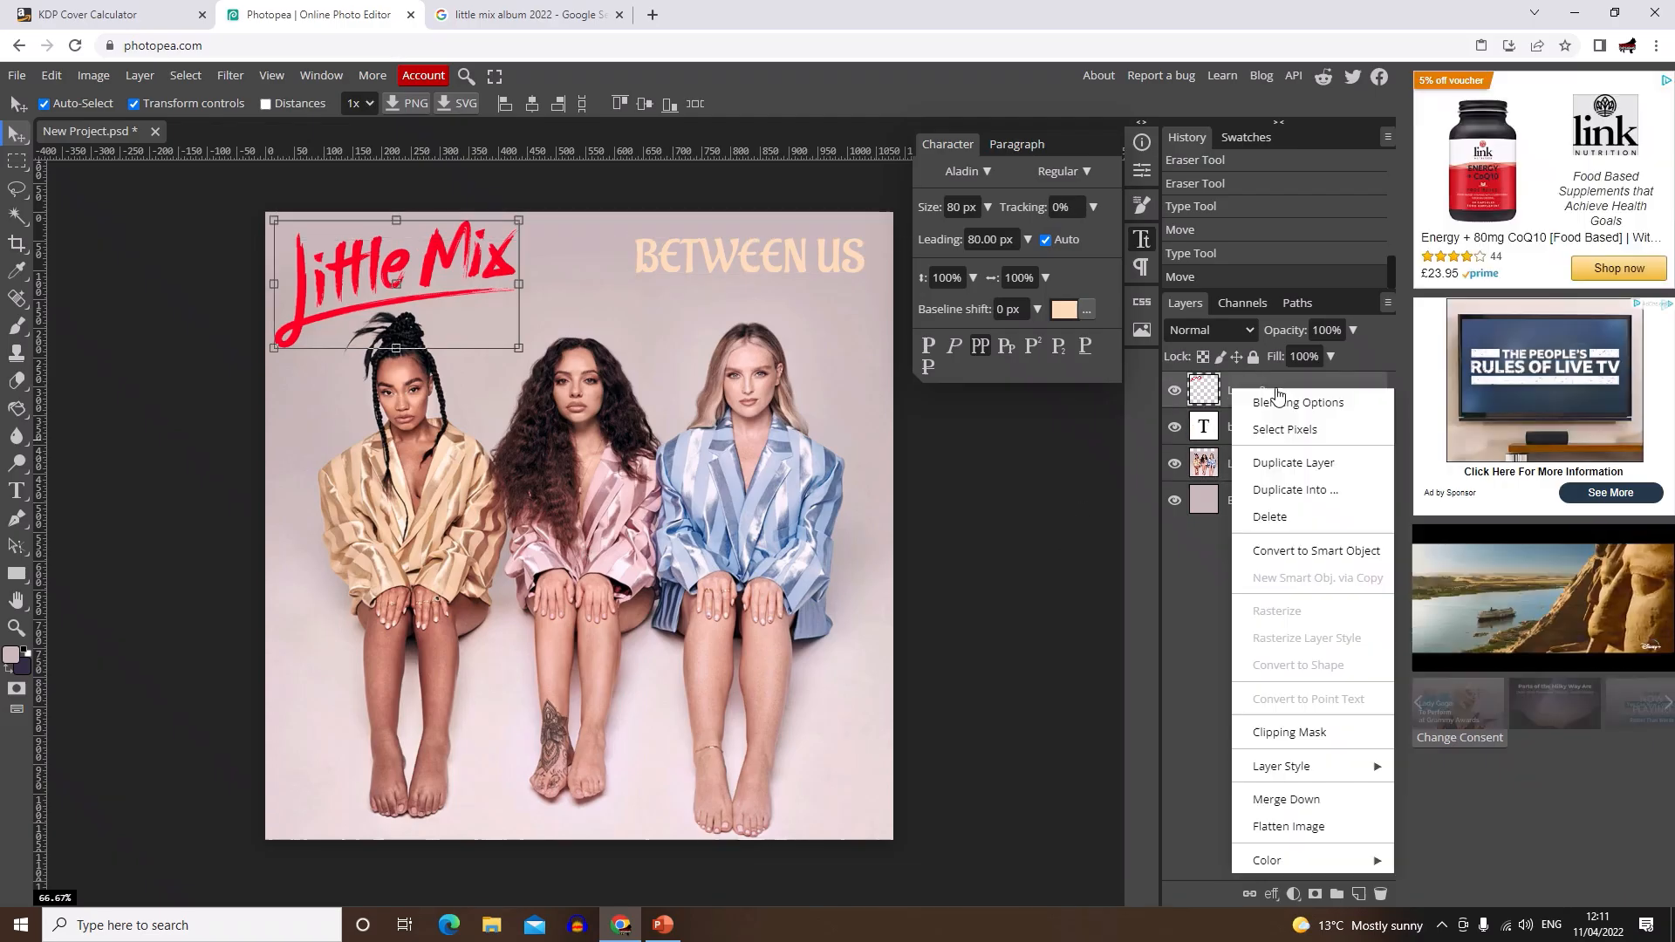
left_click(1323, 405)
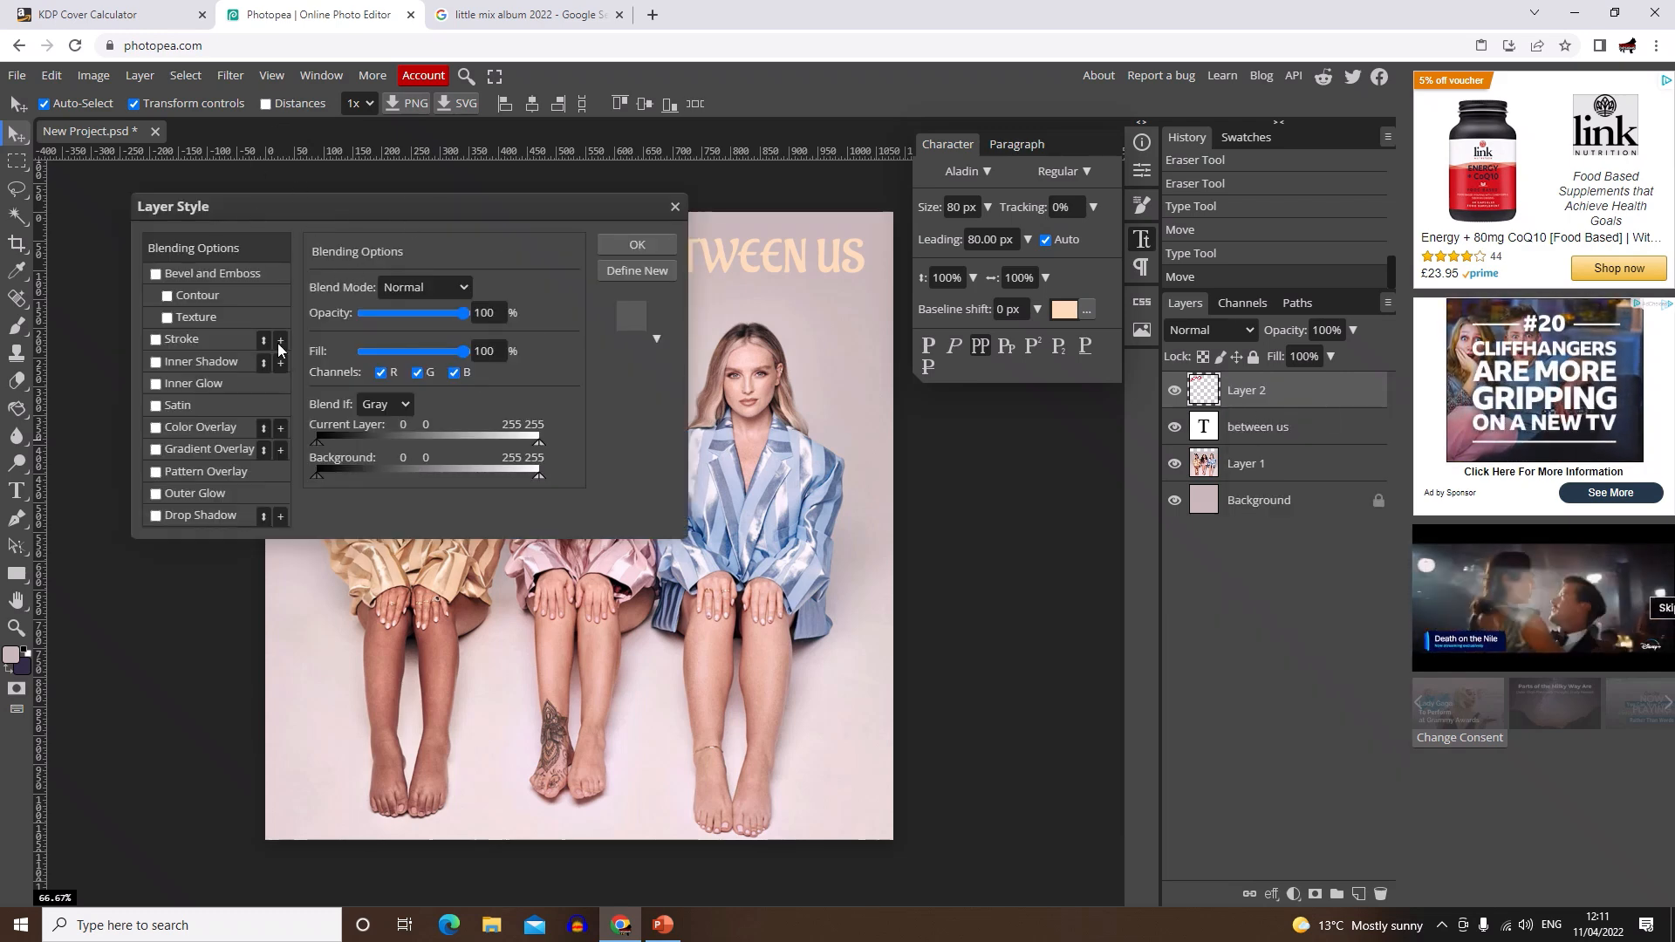
left_click_drag(340, 204, 554, 440)
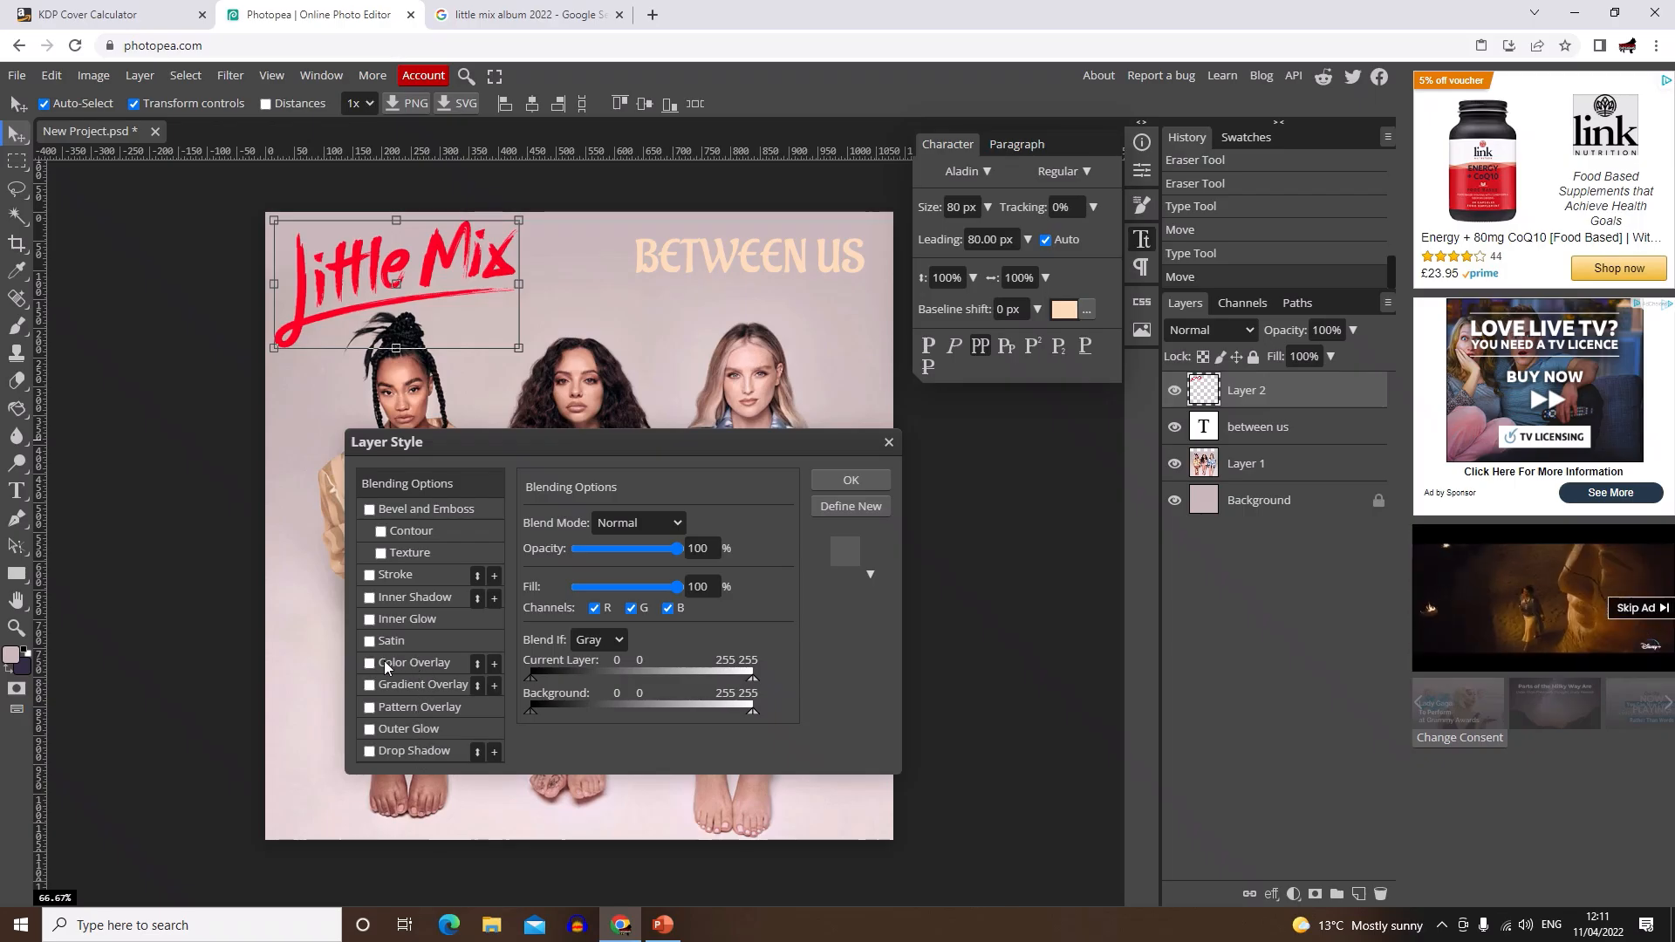
left_click(415, 662)
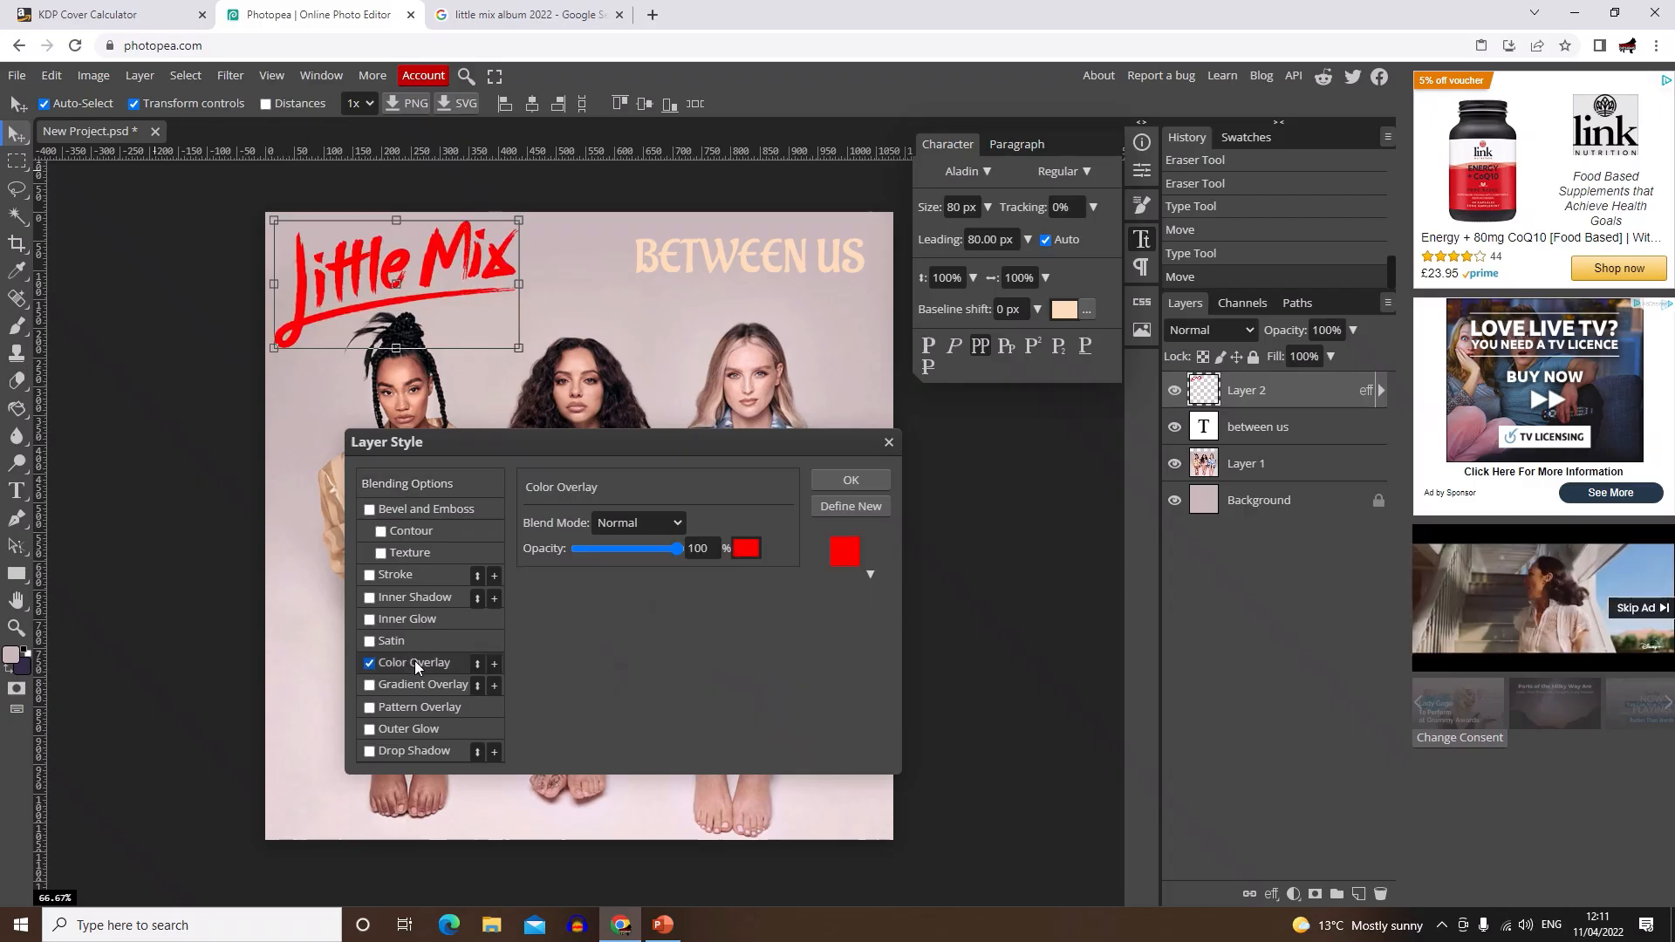
left_click(746, 549)
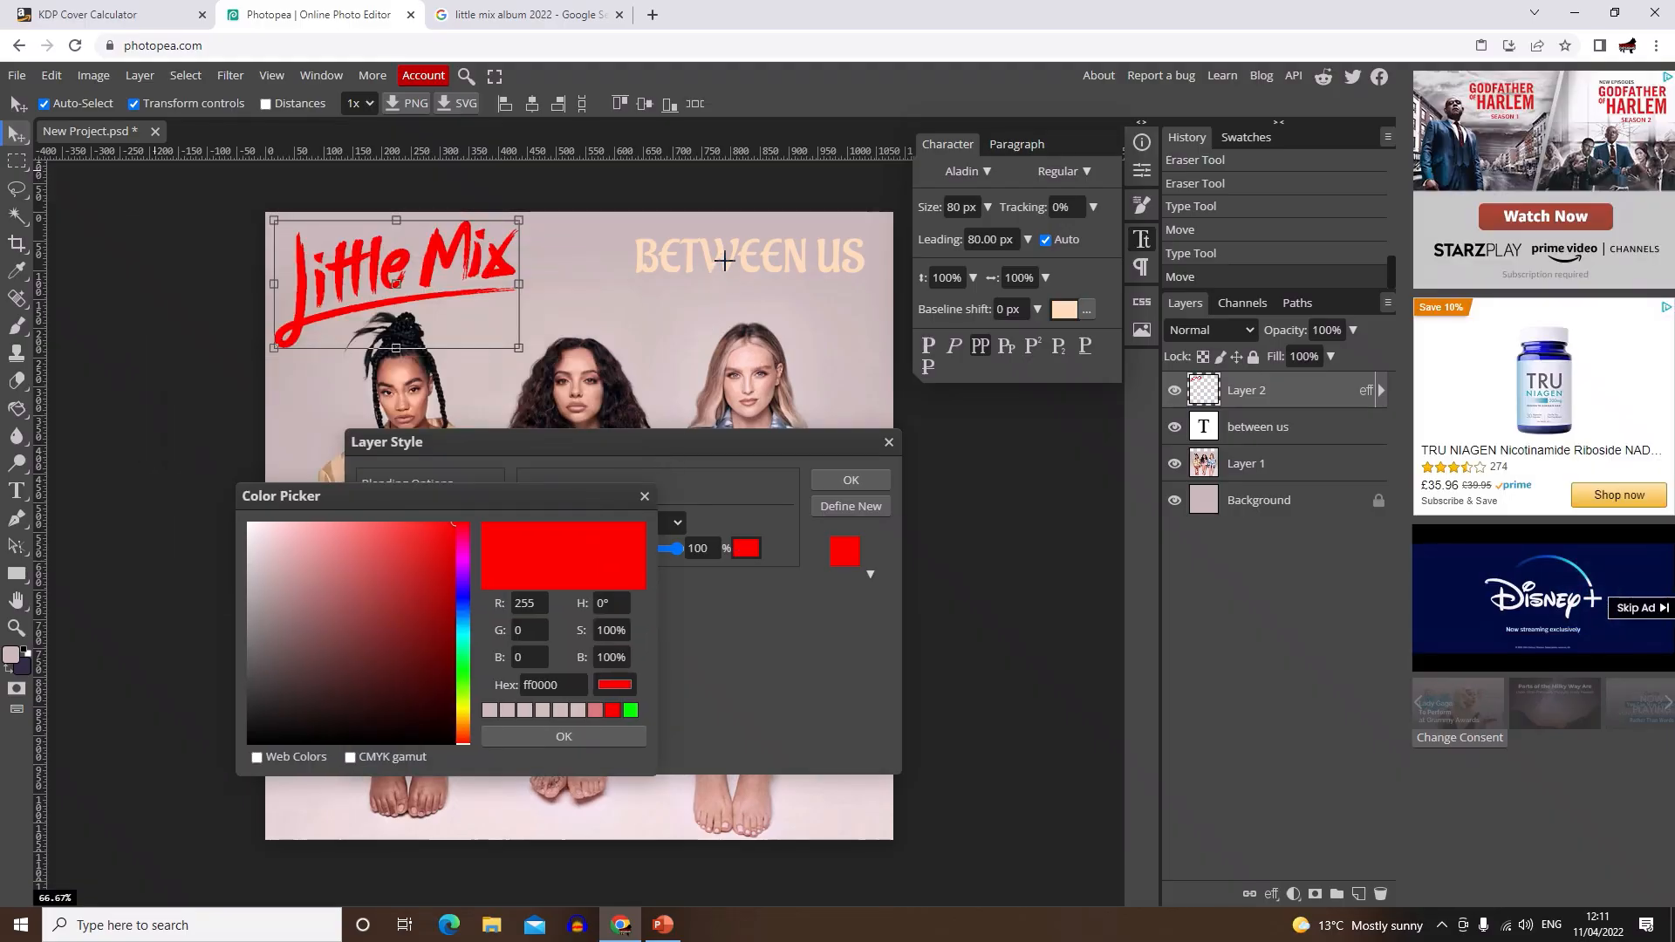
left_click(723, 260)
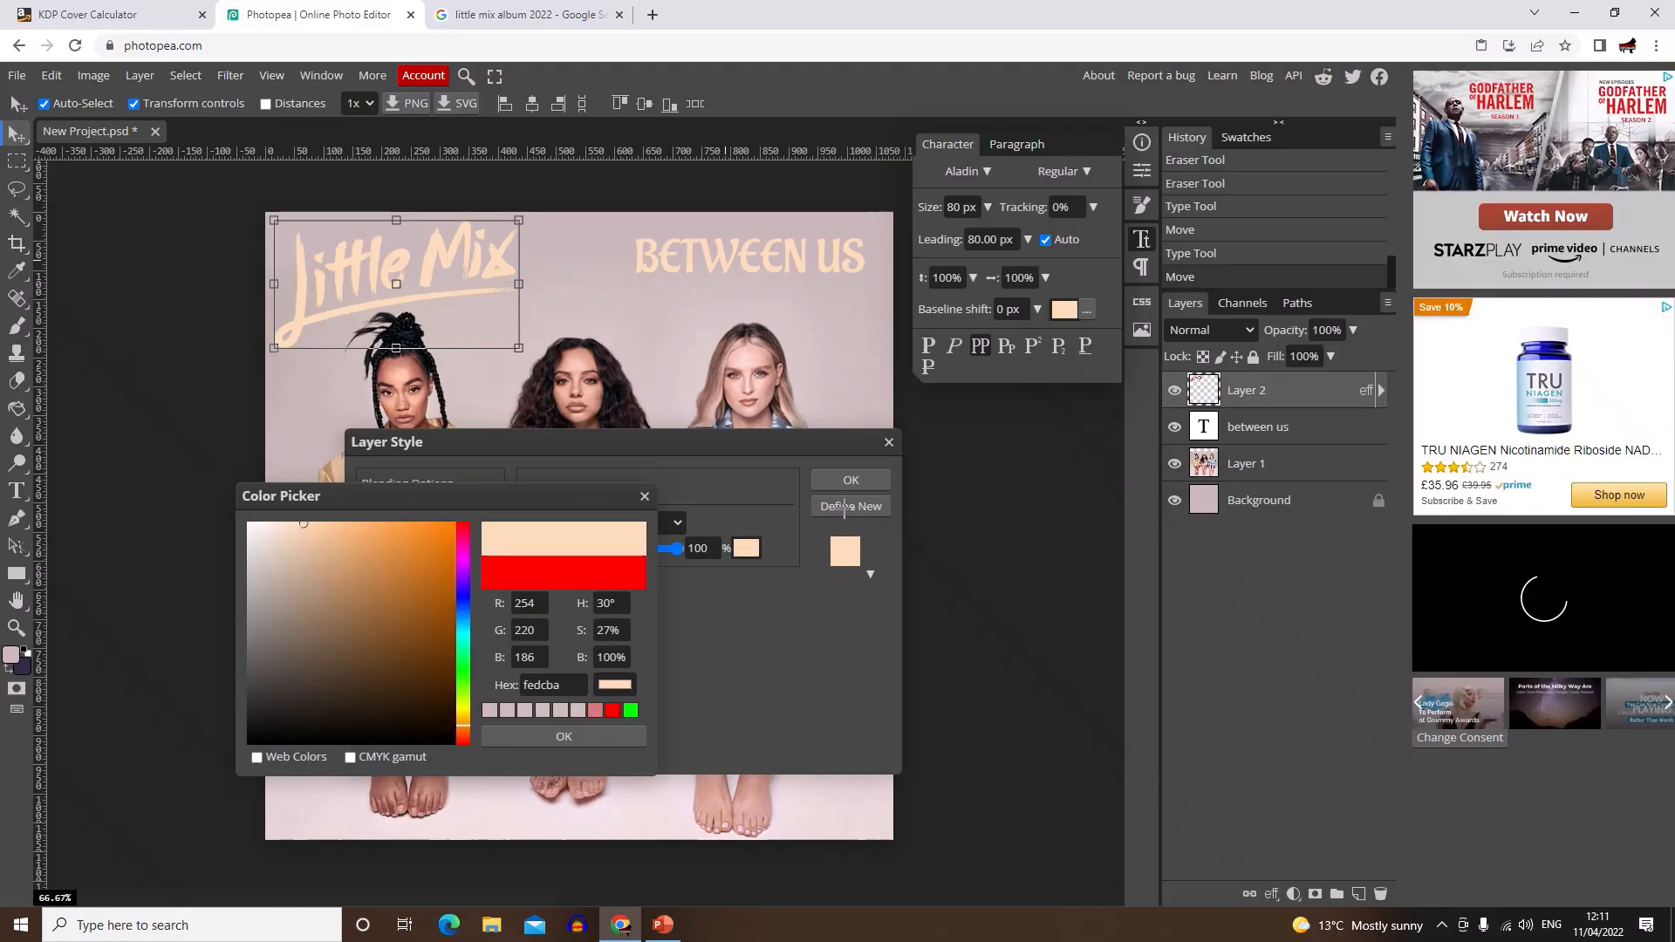
left_click(582, 735)
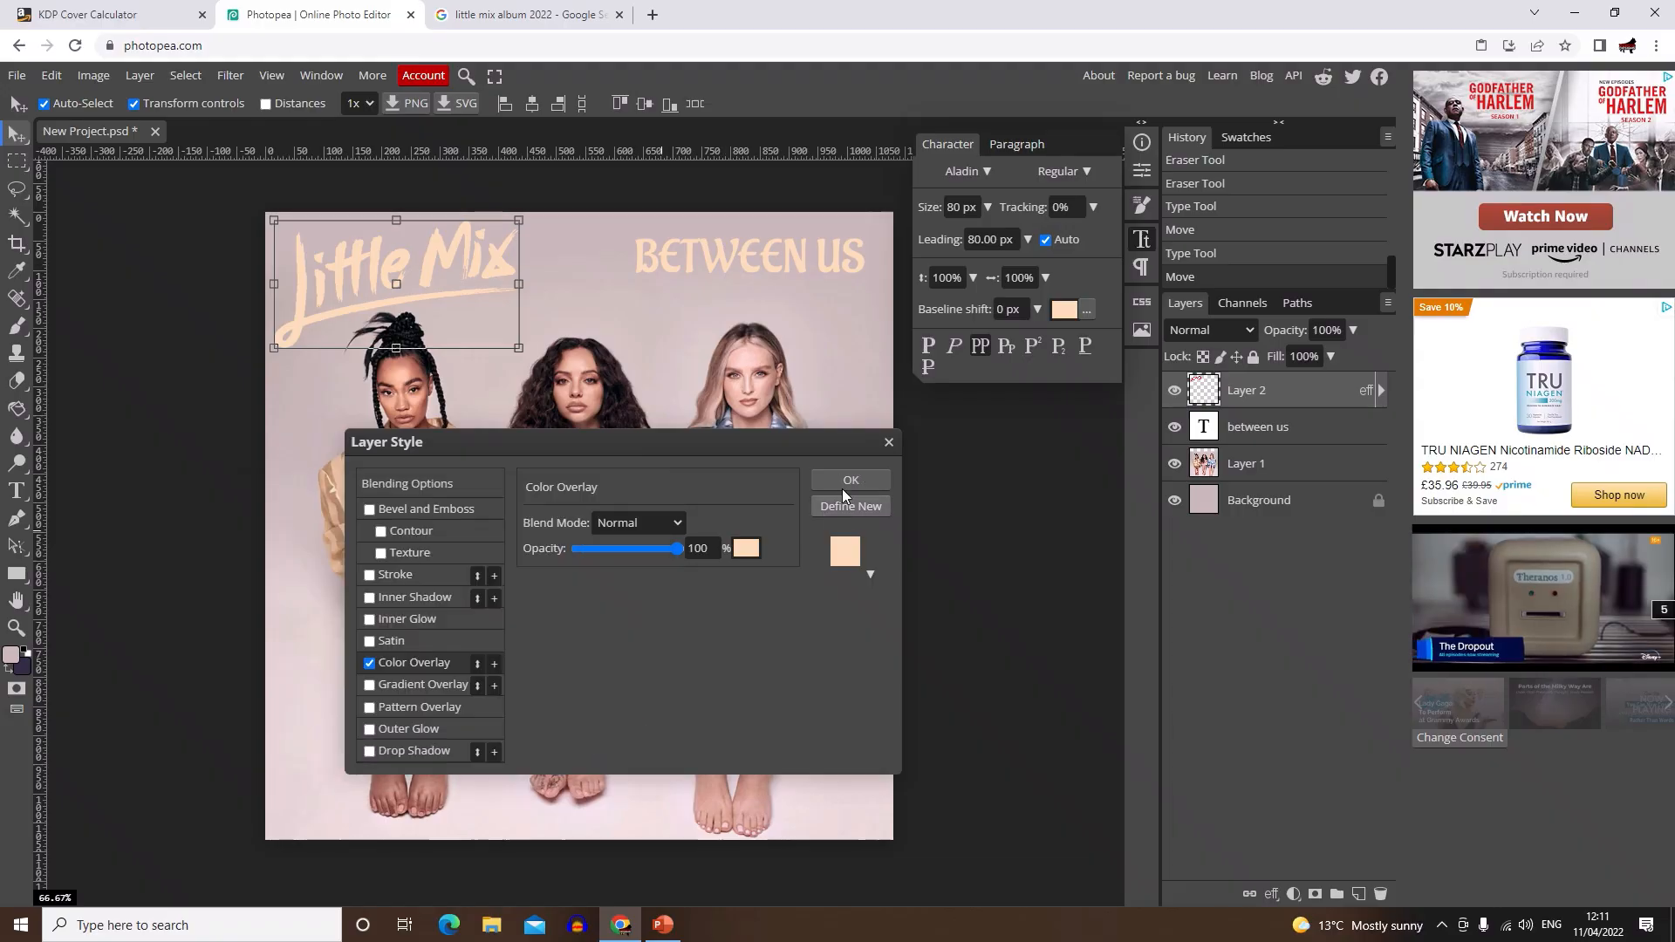
left_click(845, 479)
left_click(1005, 530)
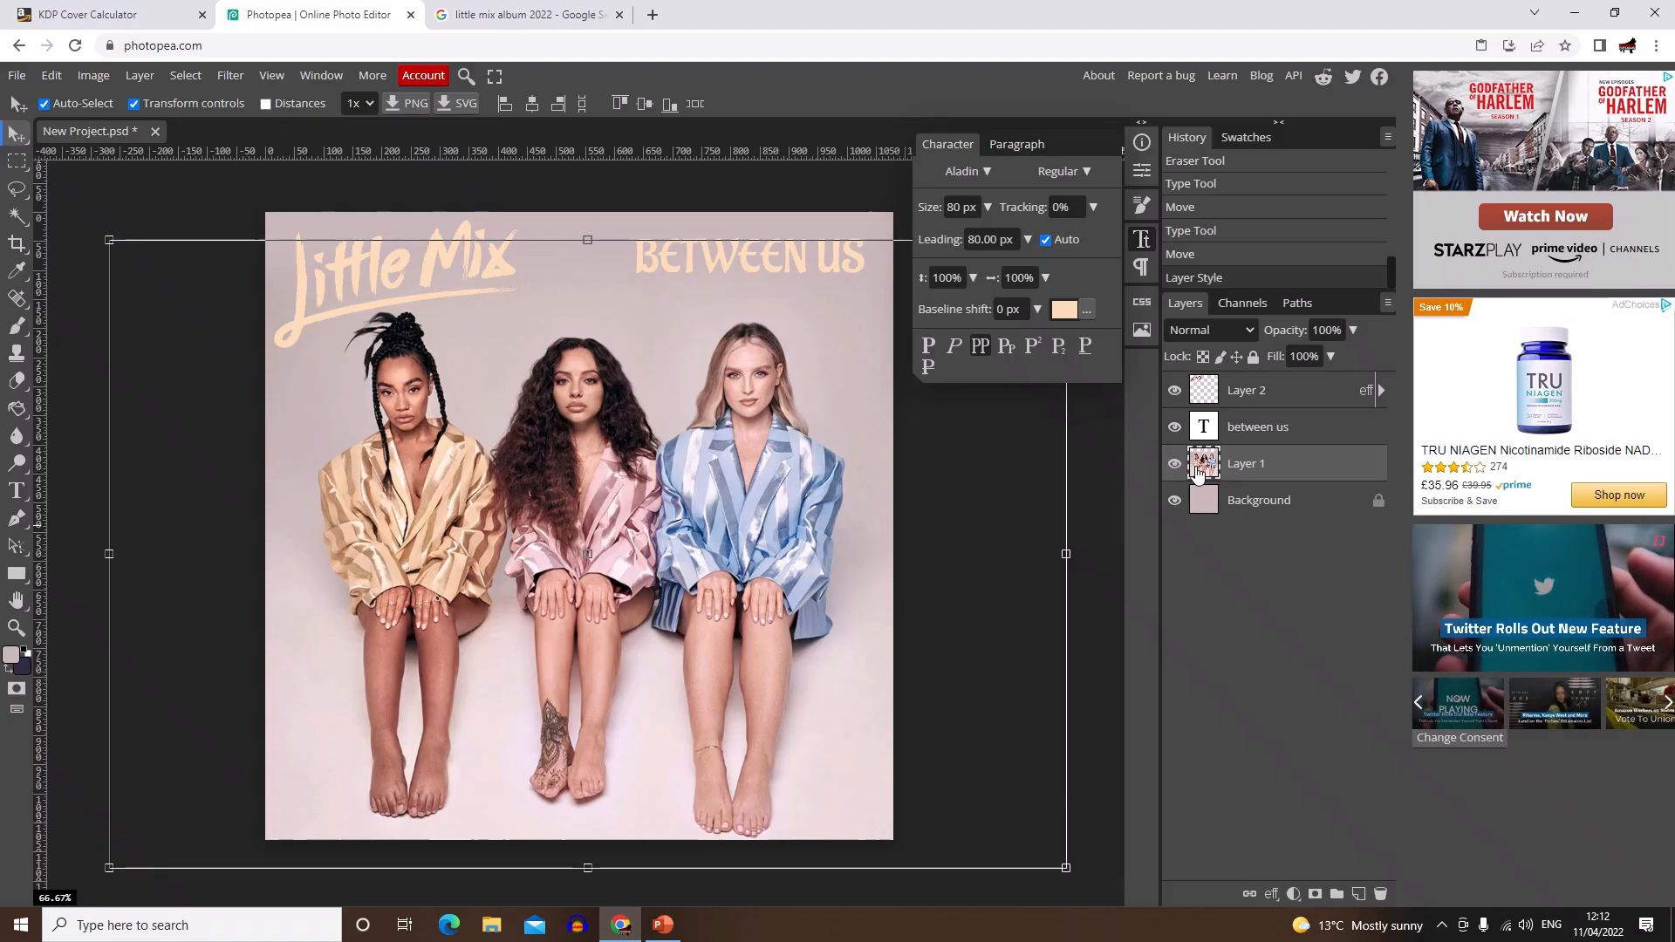
right_click(1247, 467)
left_click(1161, 436)
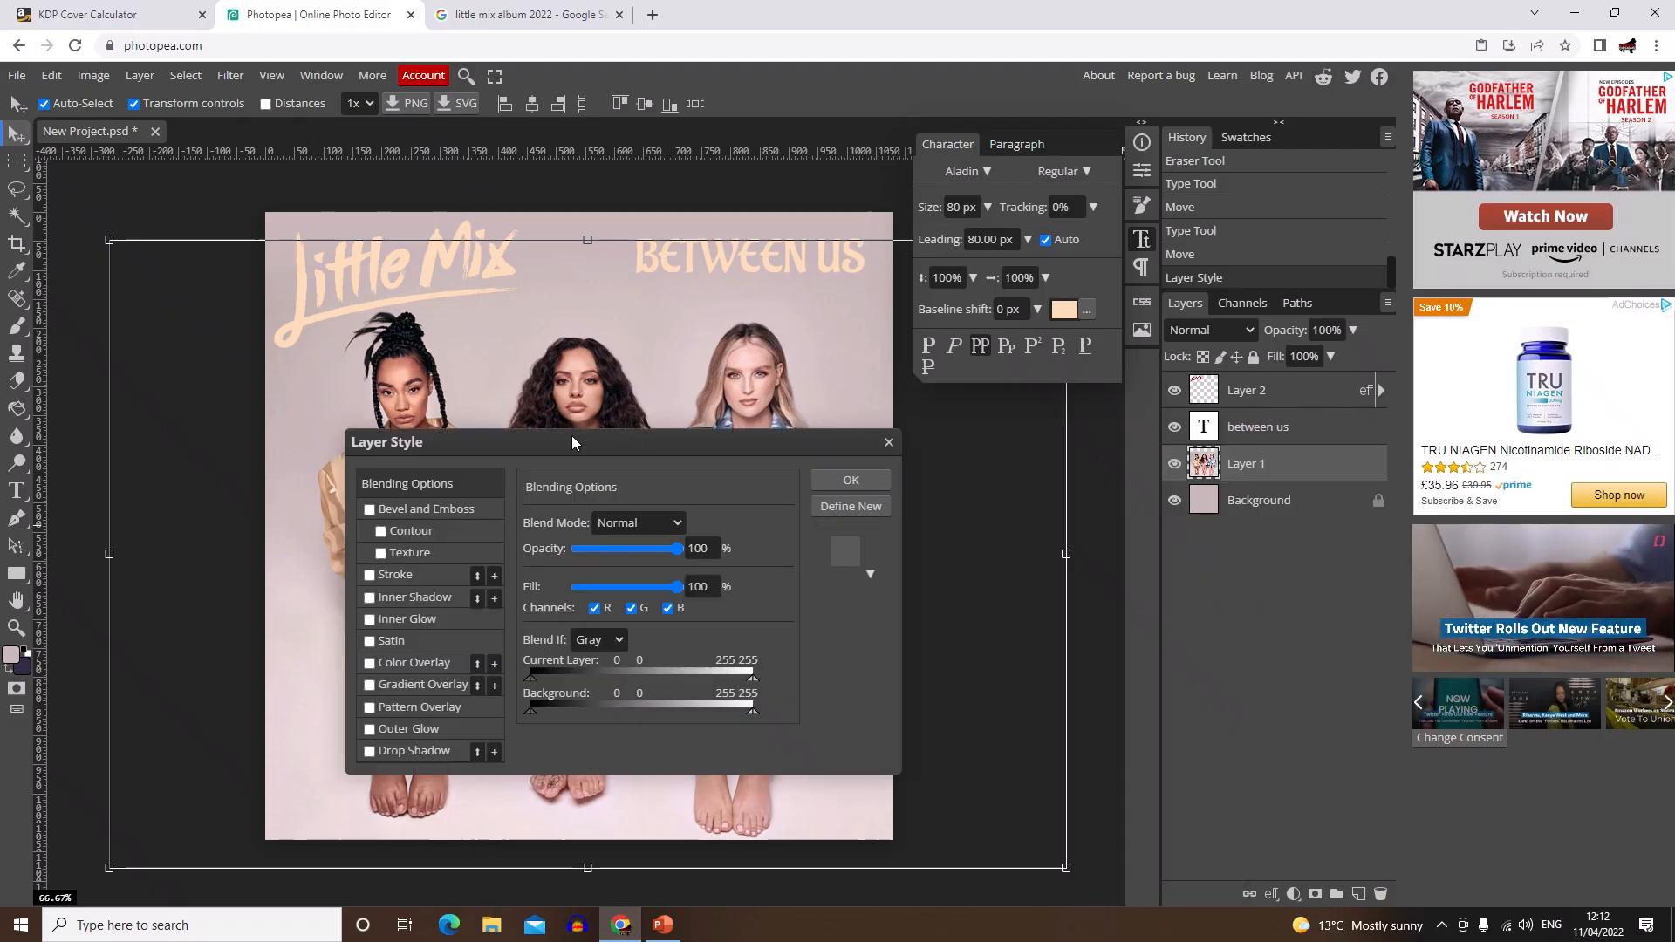
left_click_drag(572, 437, 906, 468)
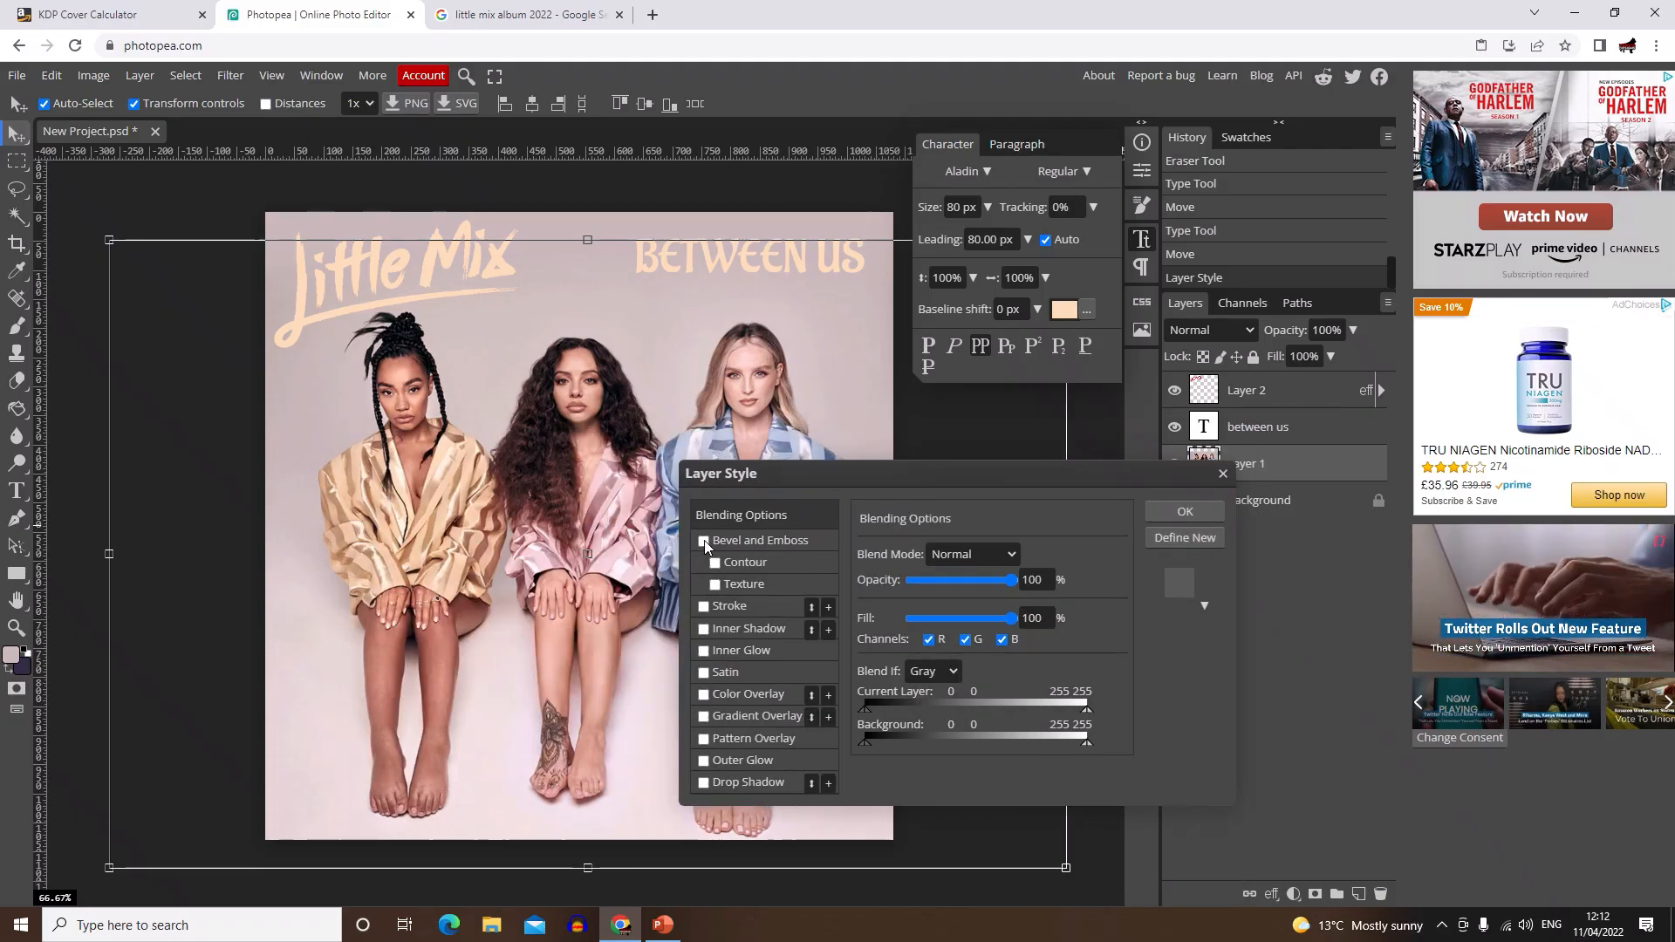
left_click(778, 541)
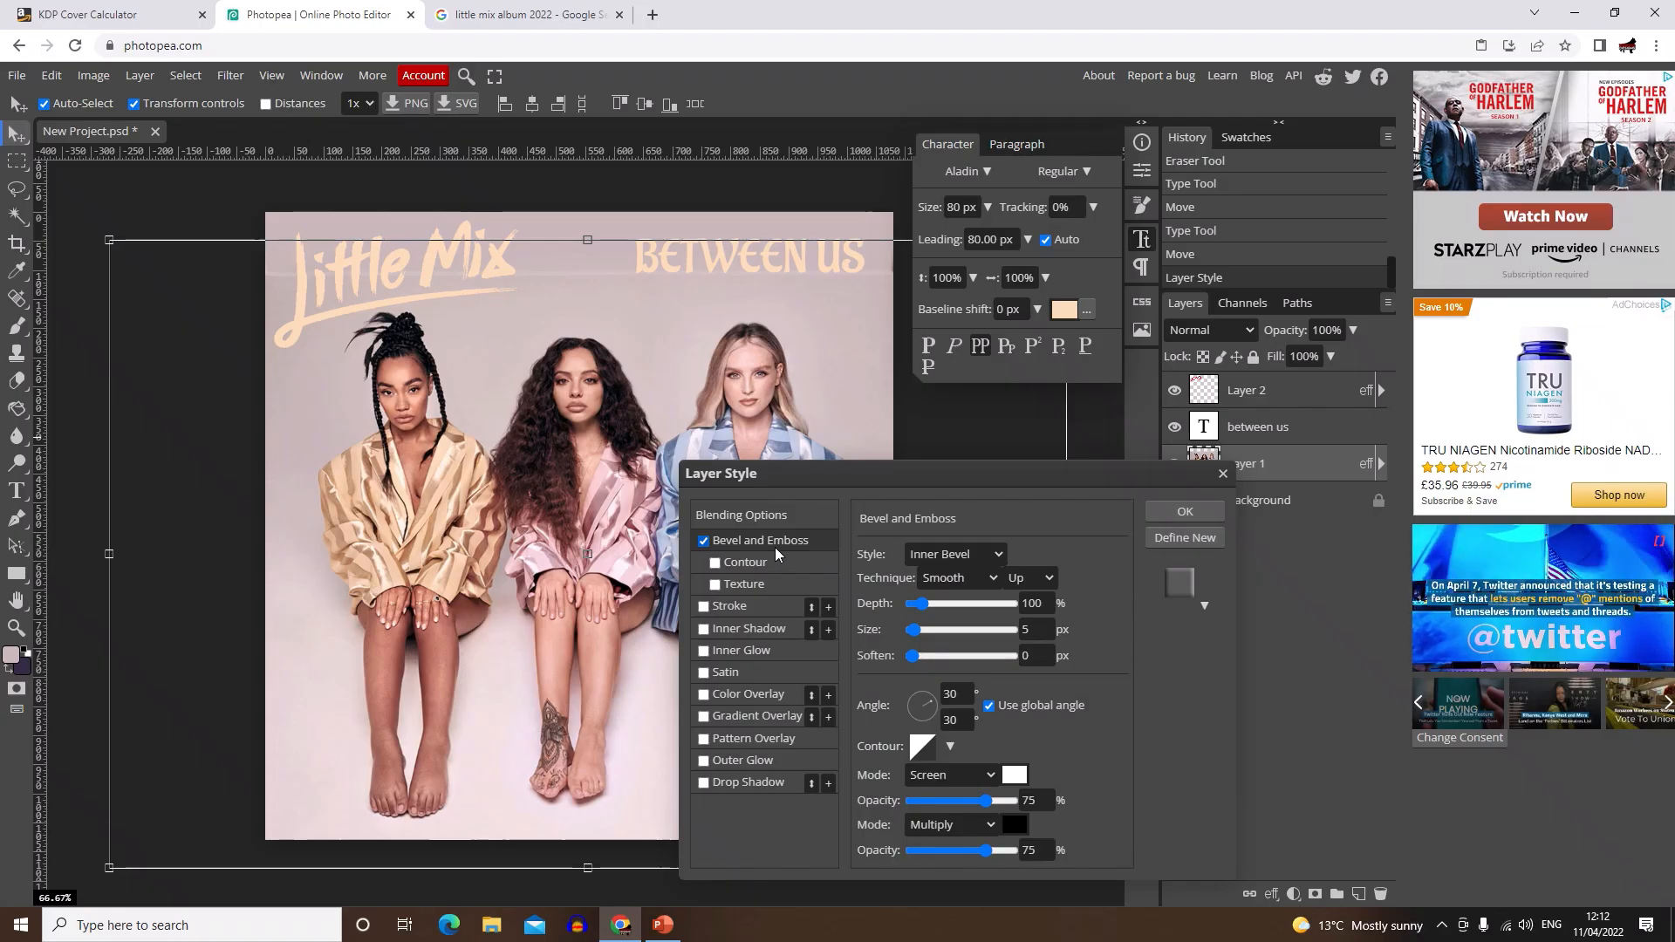
left_click(749, 541)
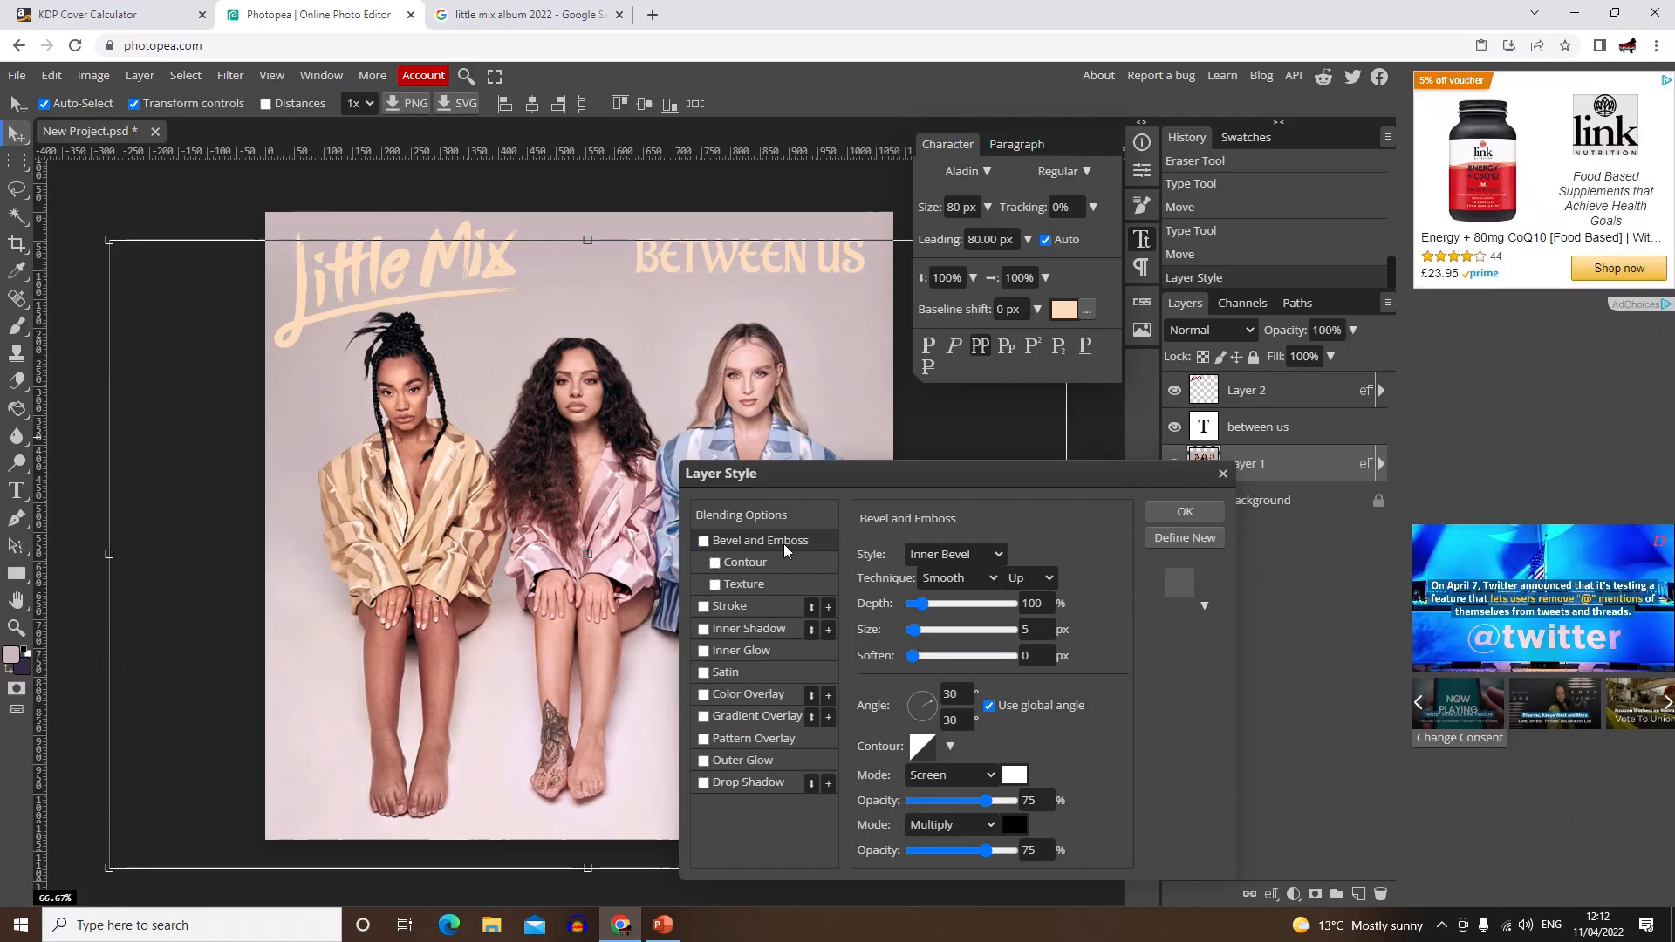
left_click(1184, 512)
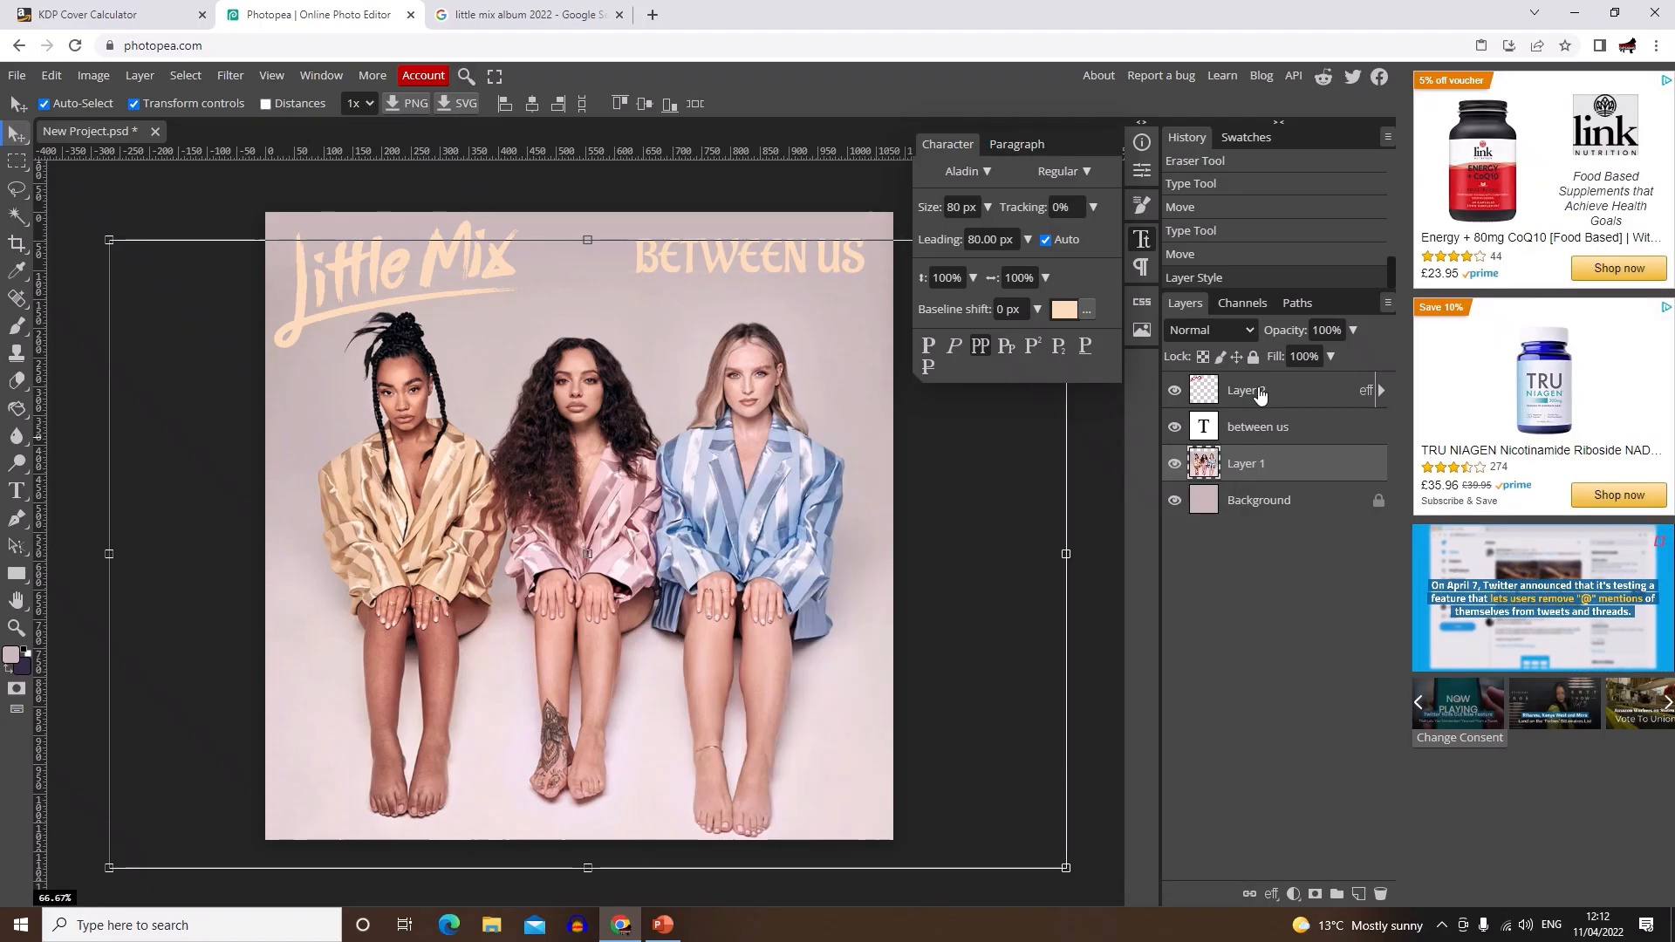
Step: Add a Drop Shadow with a distance of 10 px to the Little Mix logo, trying Bevel and Emboss first and switching it off
left_click(1257, 397)
right_click(1261, 397)
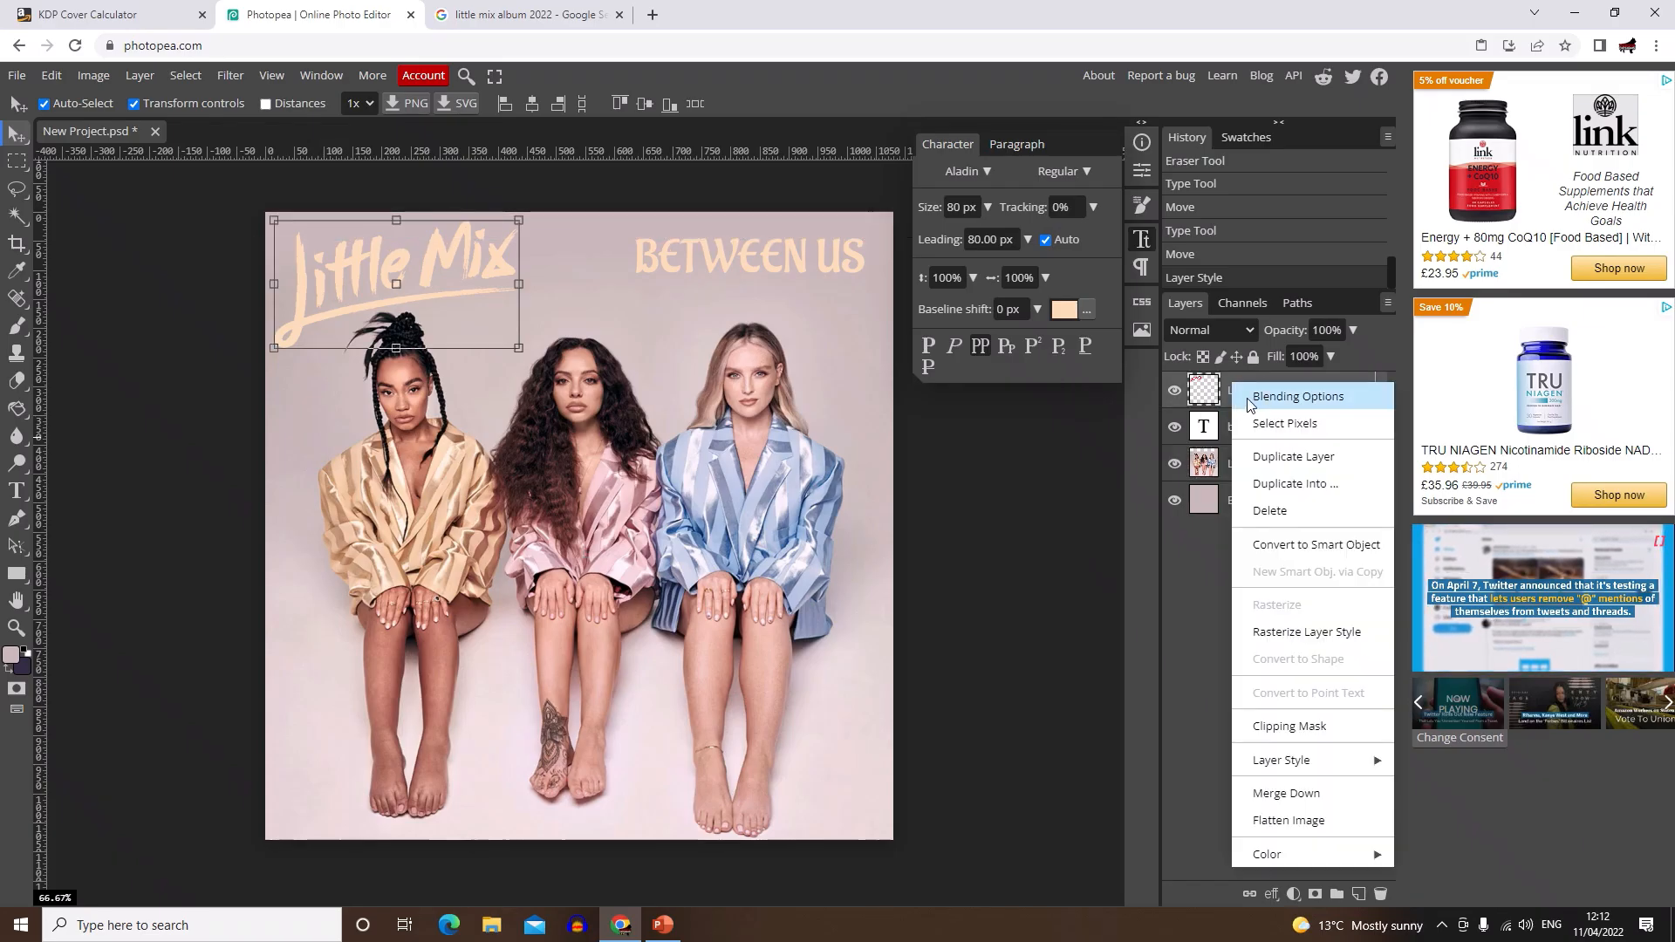
left_click(1267, 399)
left_click(743, 542)
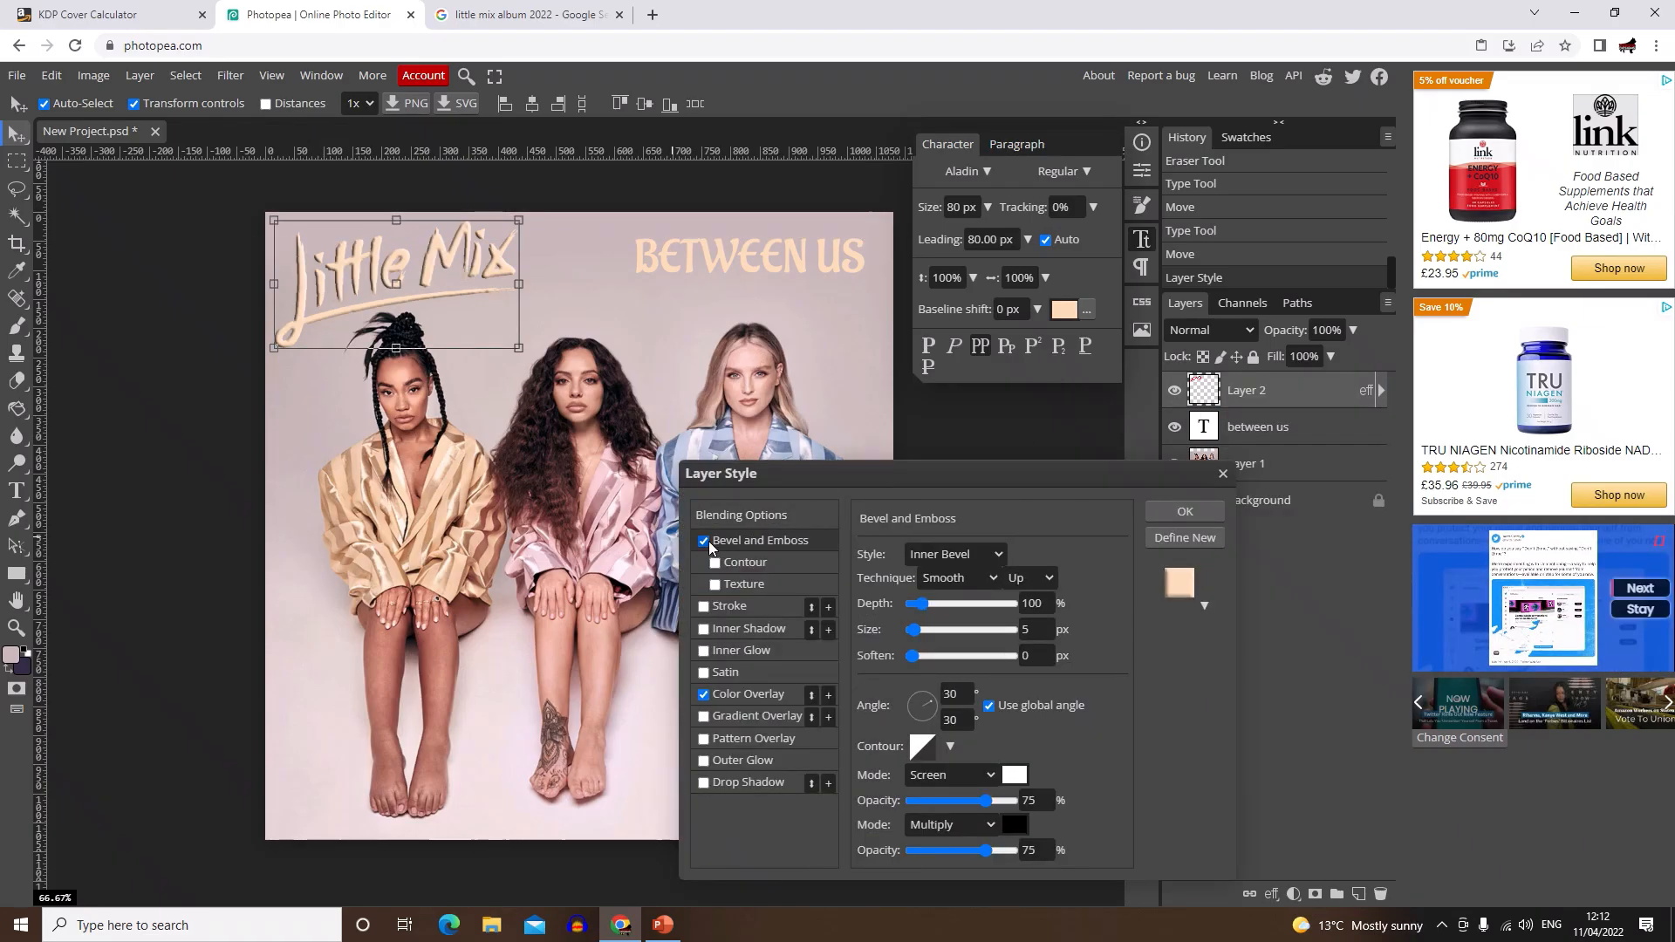
left_click(704, 542)
left_click(704, 608)
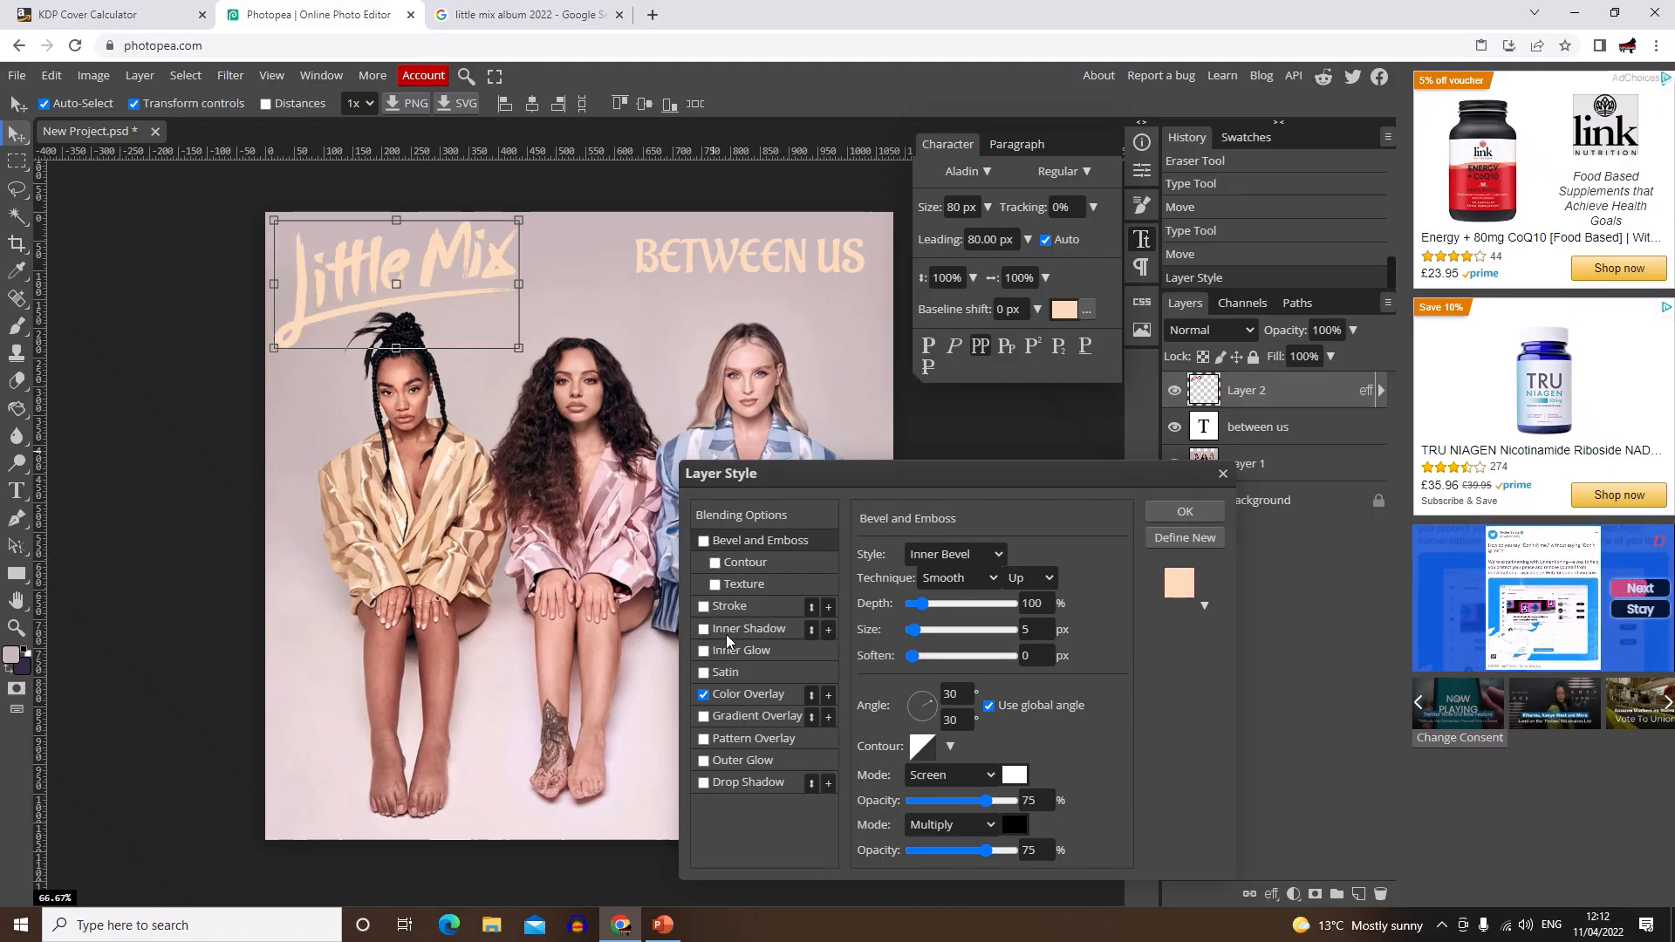
left_click(705, 784)
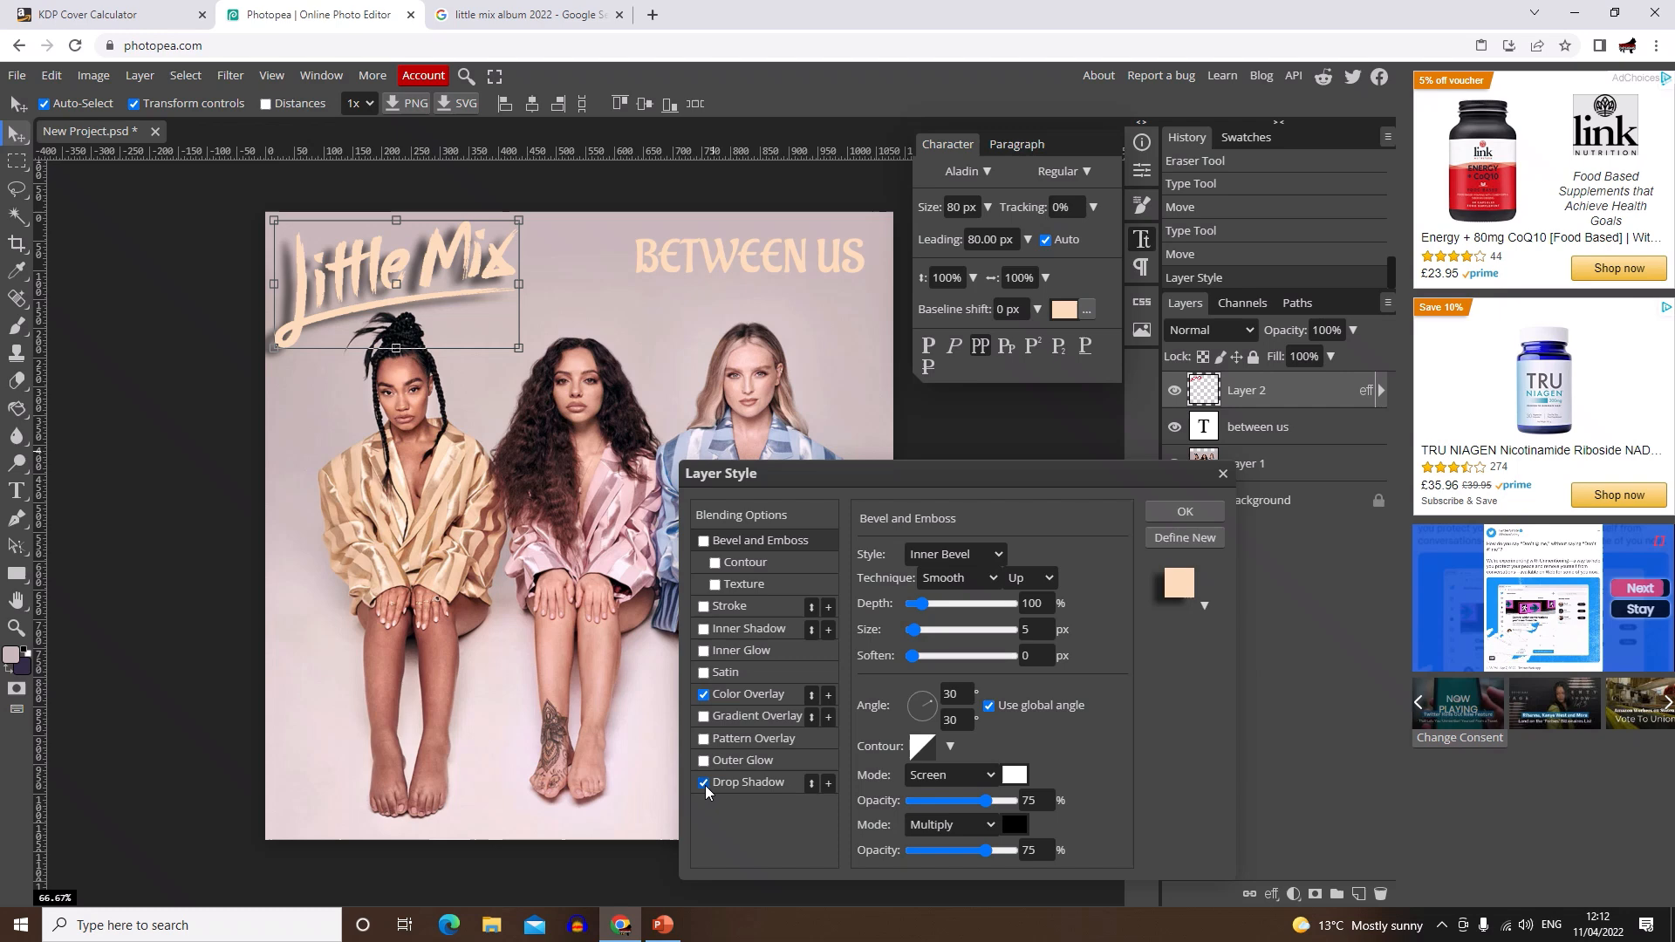
left_click(709, 785)
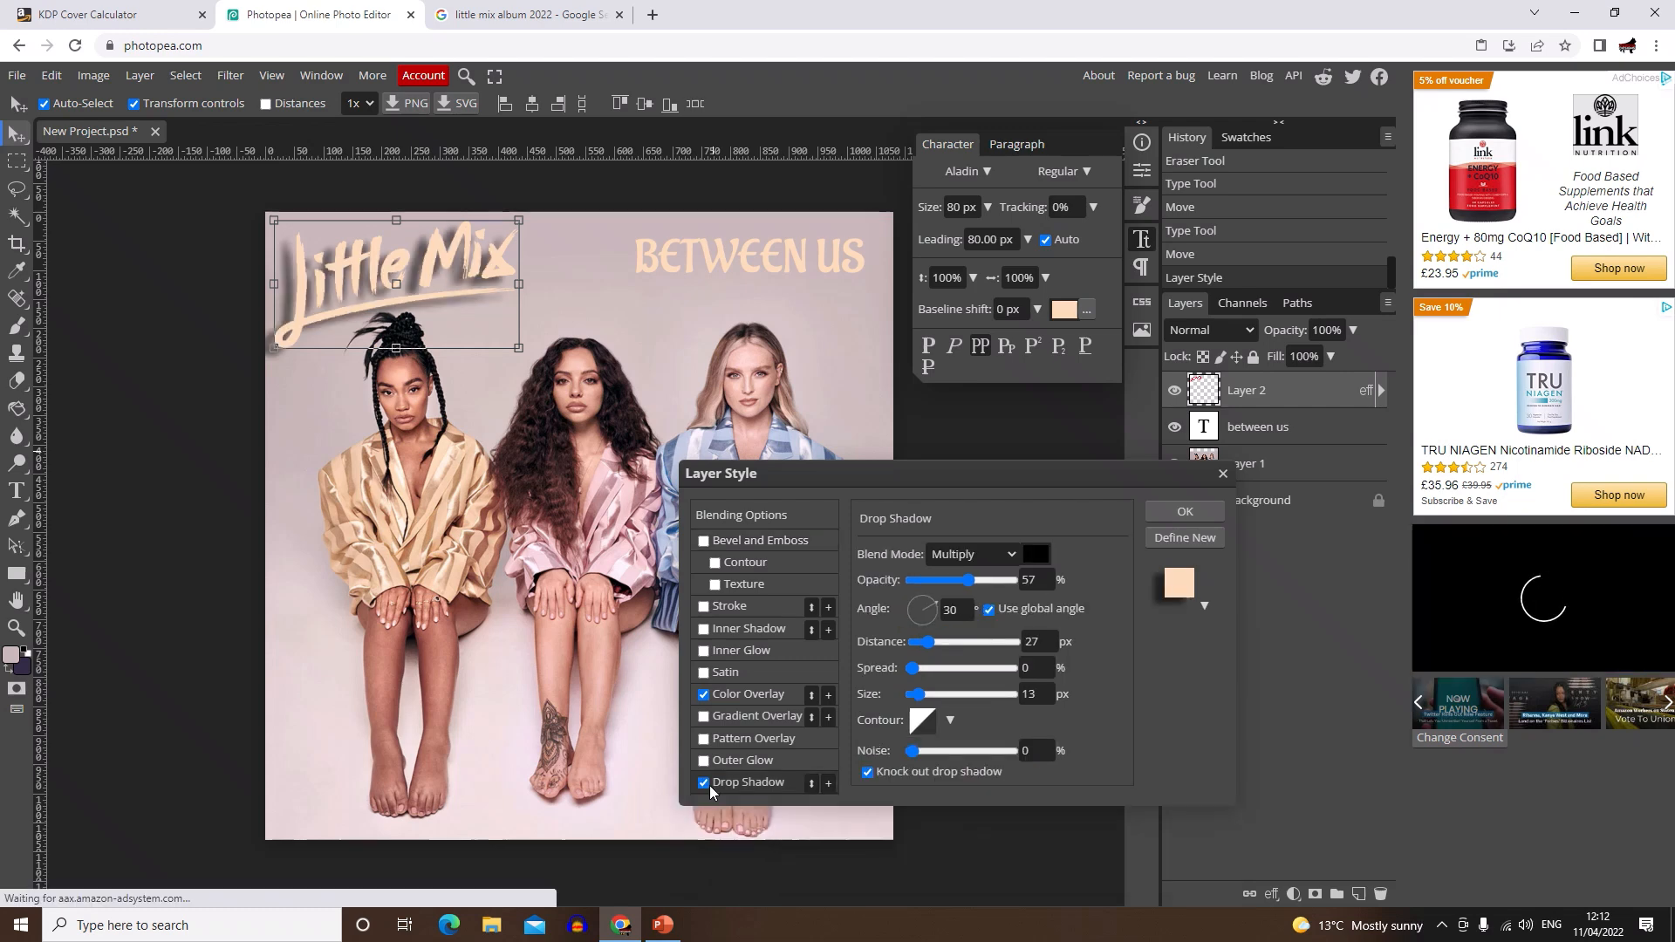
mouse_move(942, 635)
left_mouse_down()
mouse_move(924, 648)
mouse_move(922, 622)
left_mouse_up()
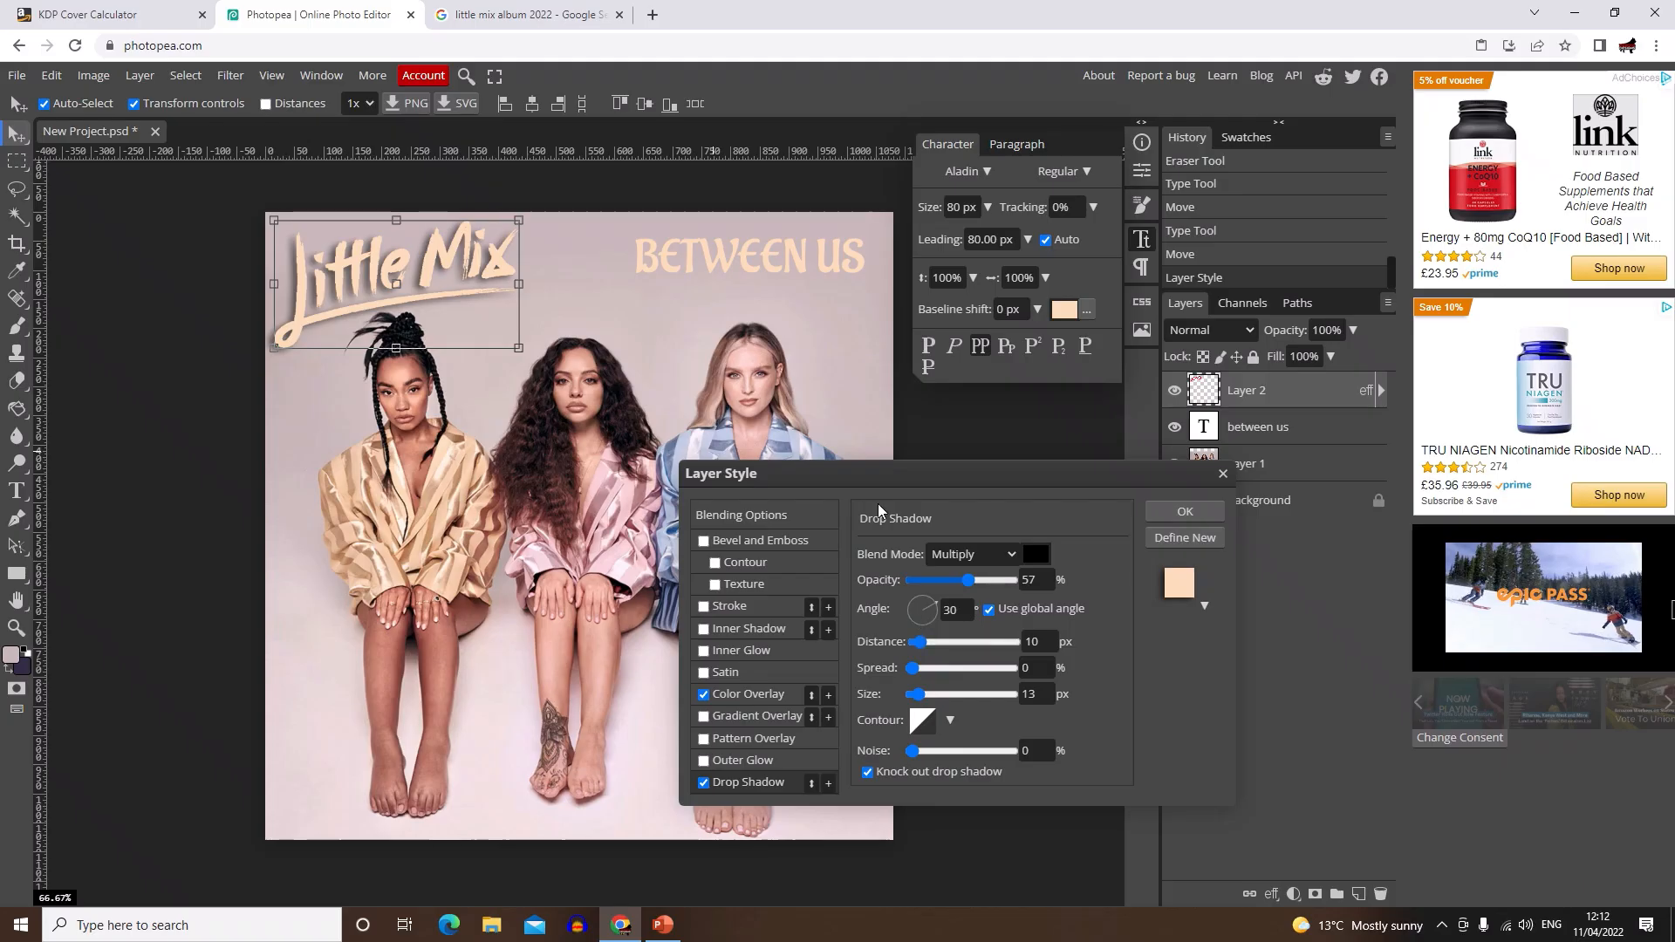
left_click(1186, 512)
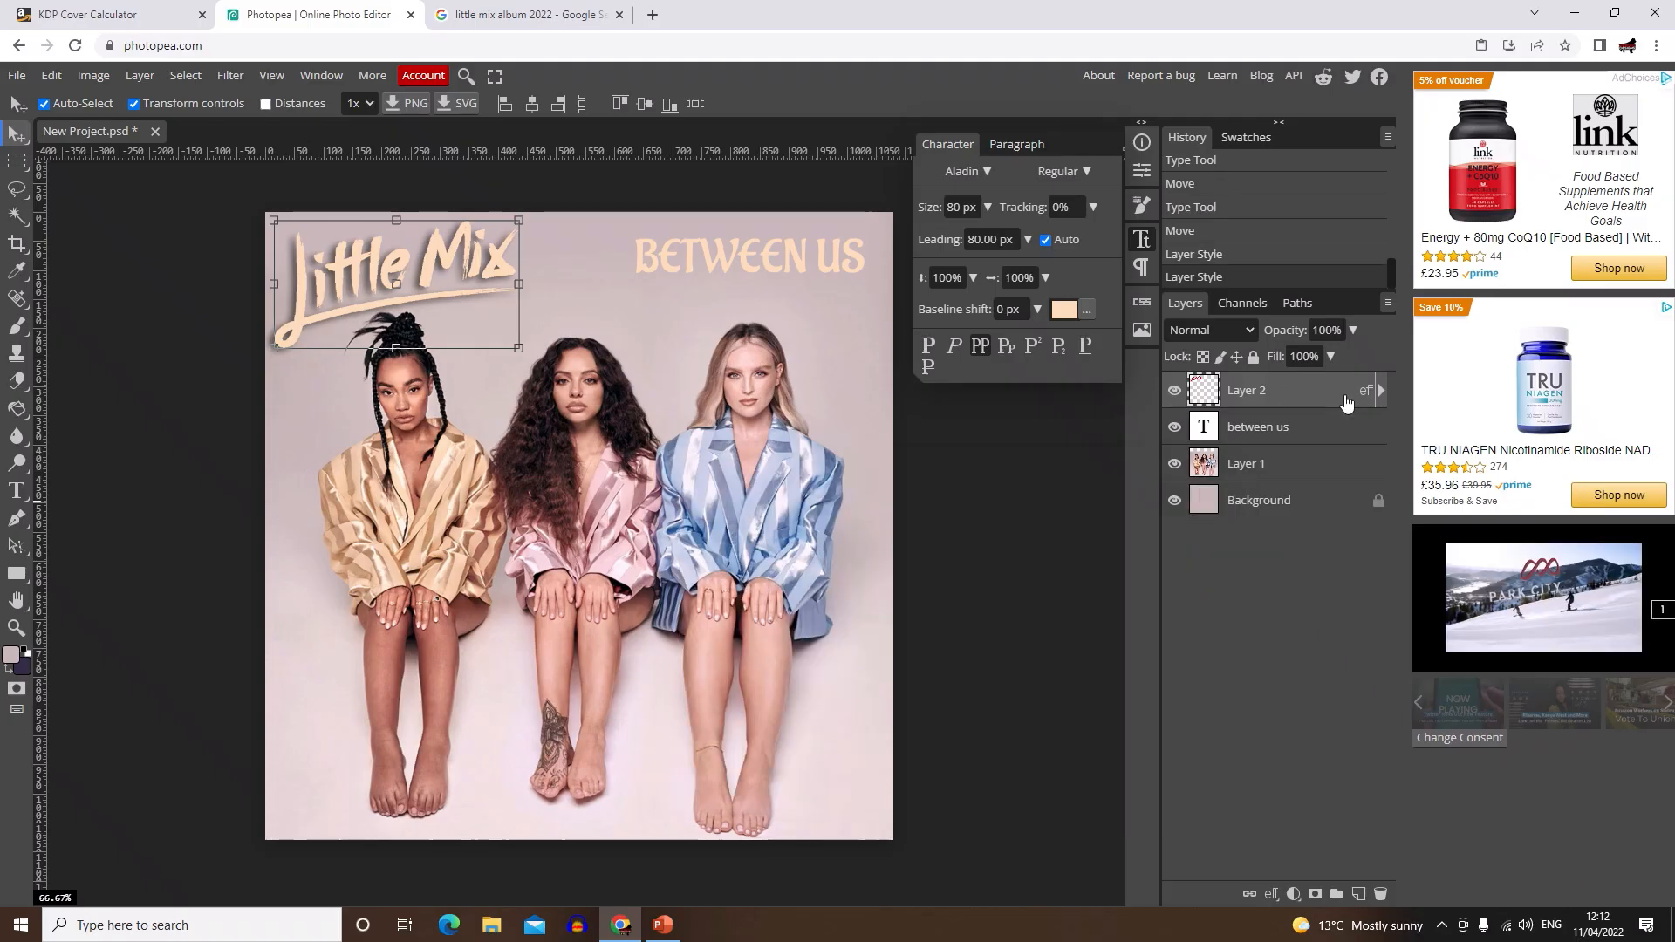
Step: Copy the Little Mix logo's layer style and paste it onto the "between us" text layer
right_click(1277, 398)
mouse_move(1298, 767)
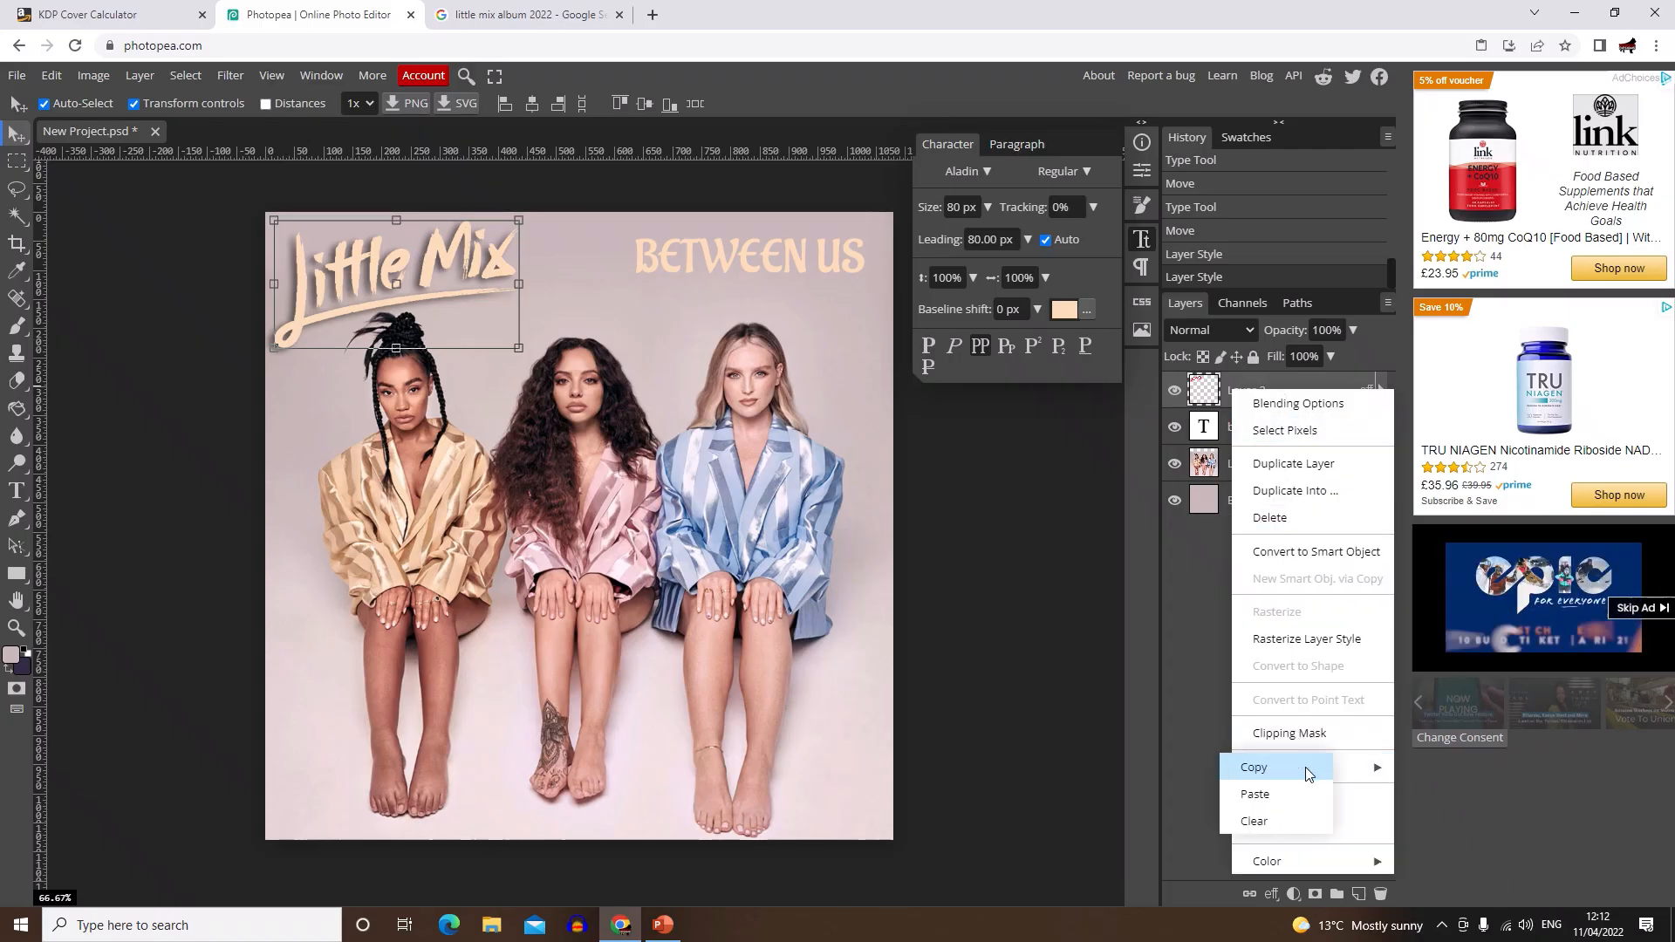
right_click(1237, 383)
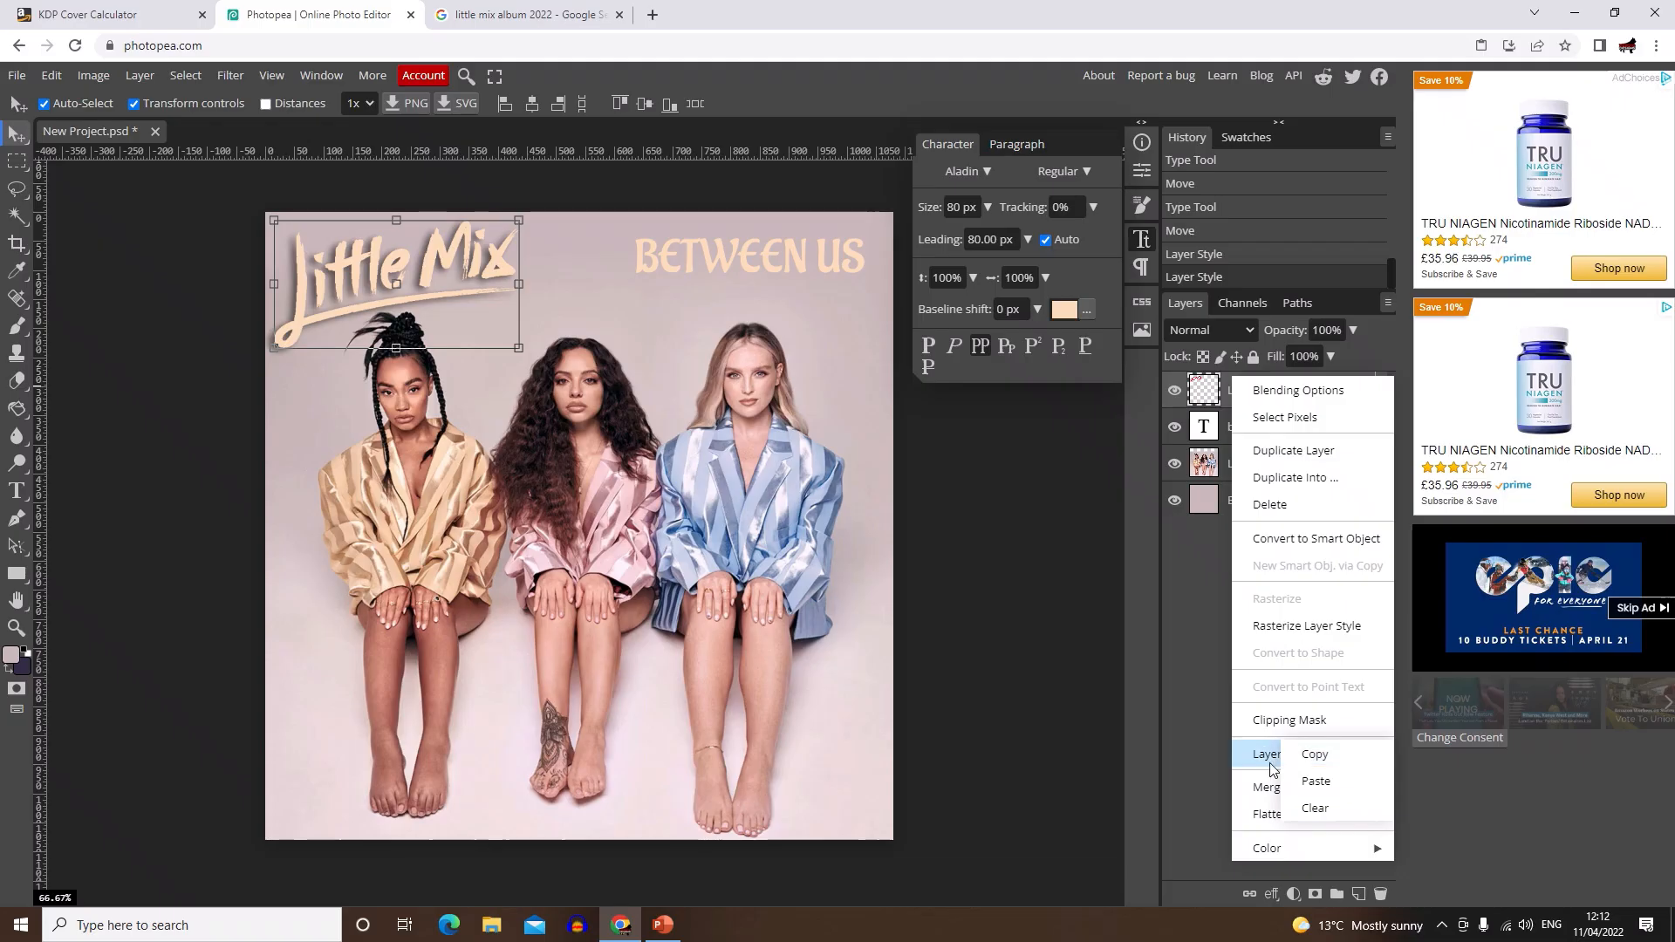
left_click(1318, 754)
left_click(800, 254)
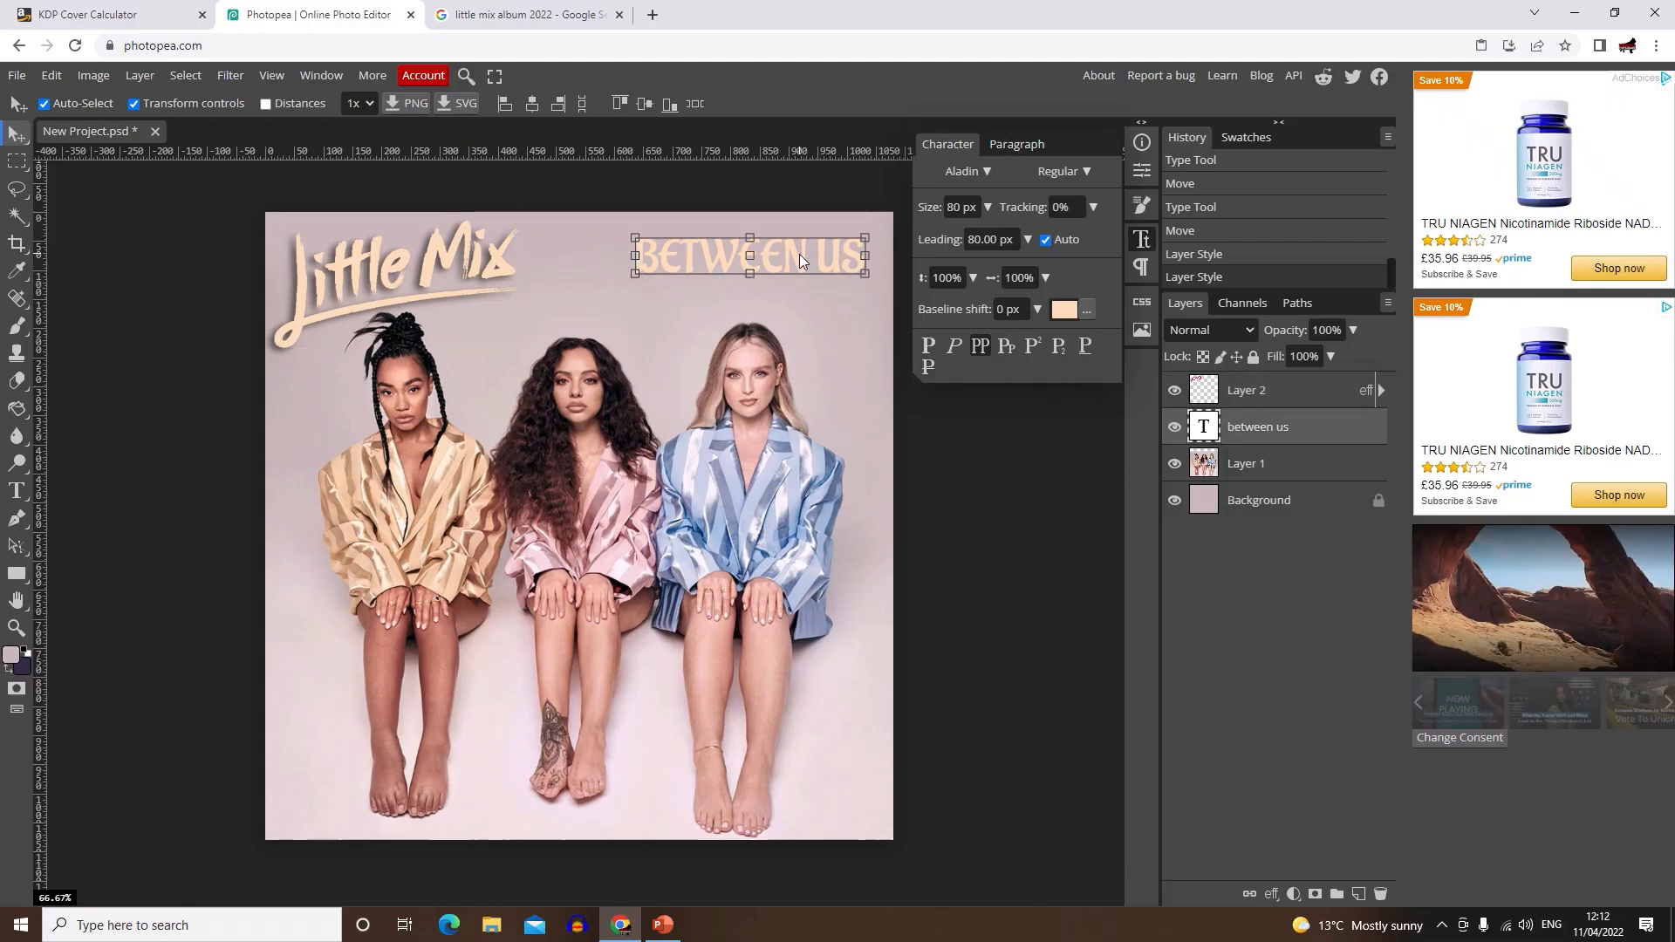
right_click(1246, 426)
mouse_move(1196, 799)
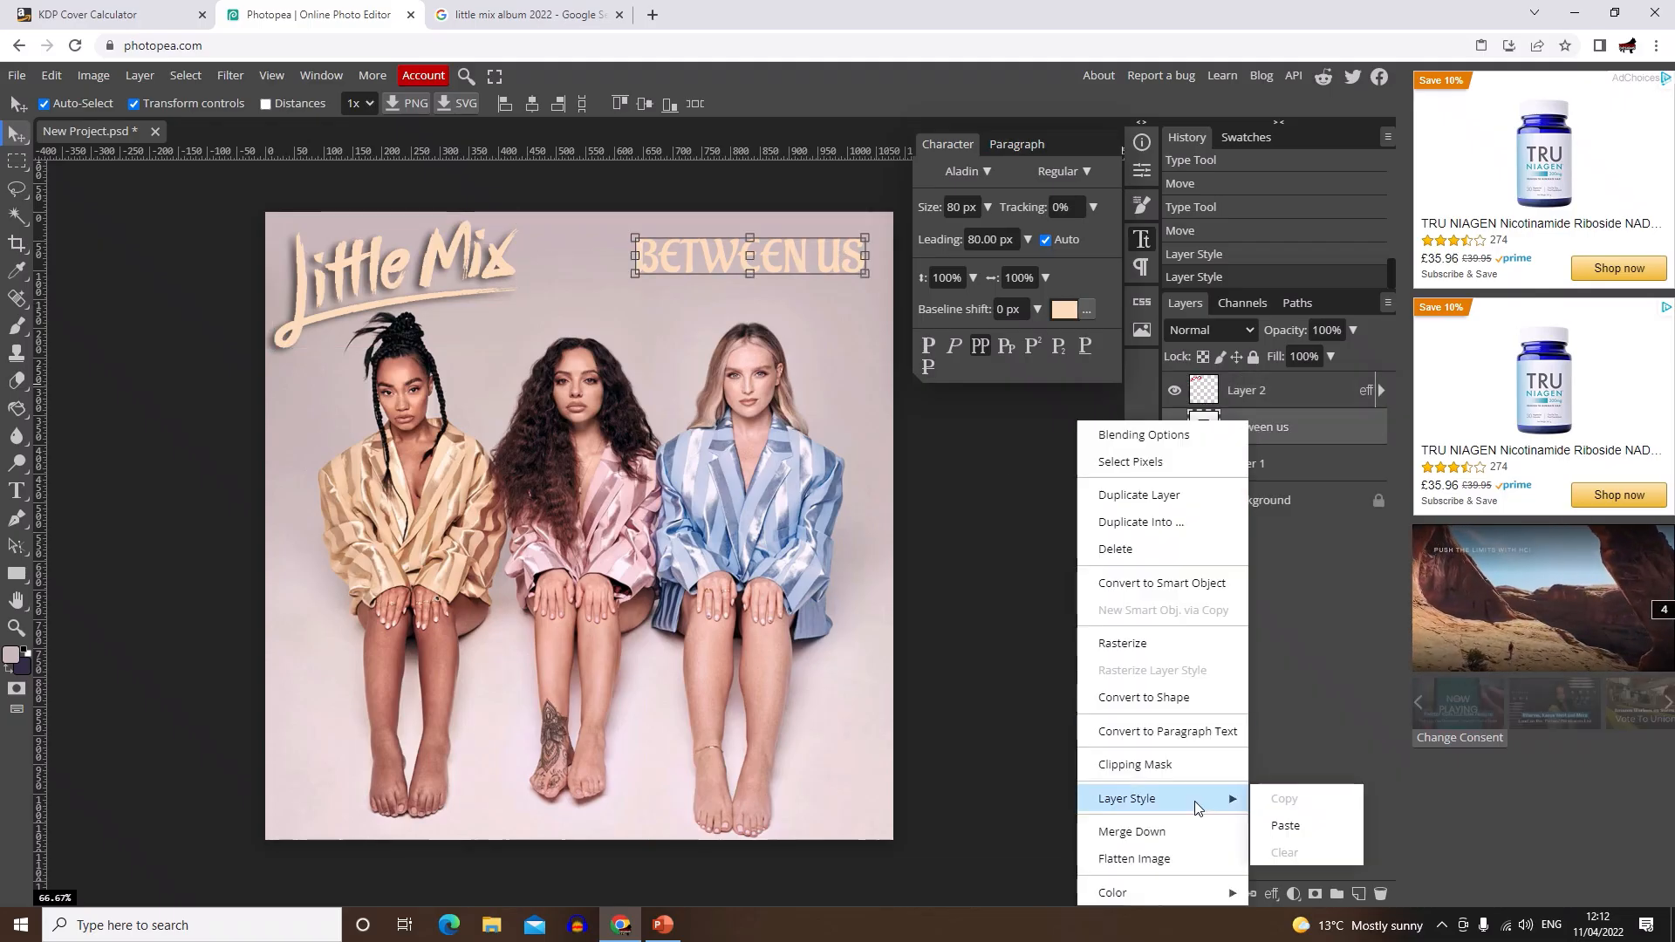
left_click(1300, 820)
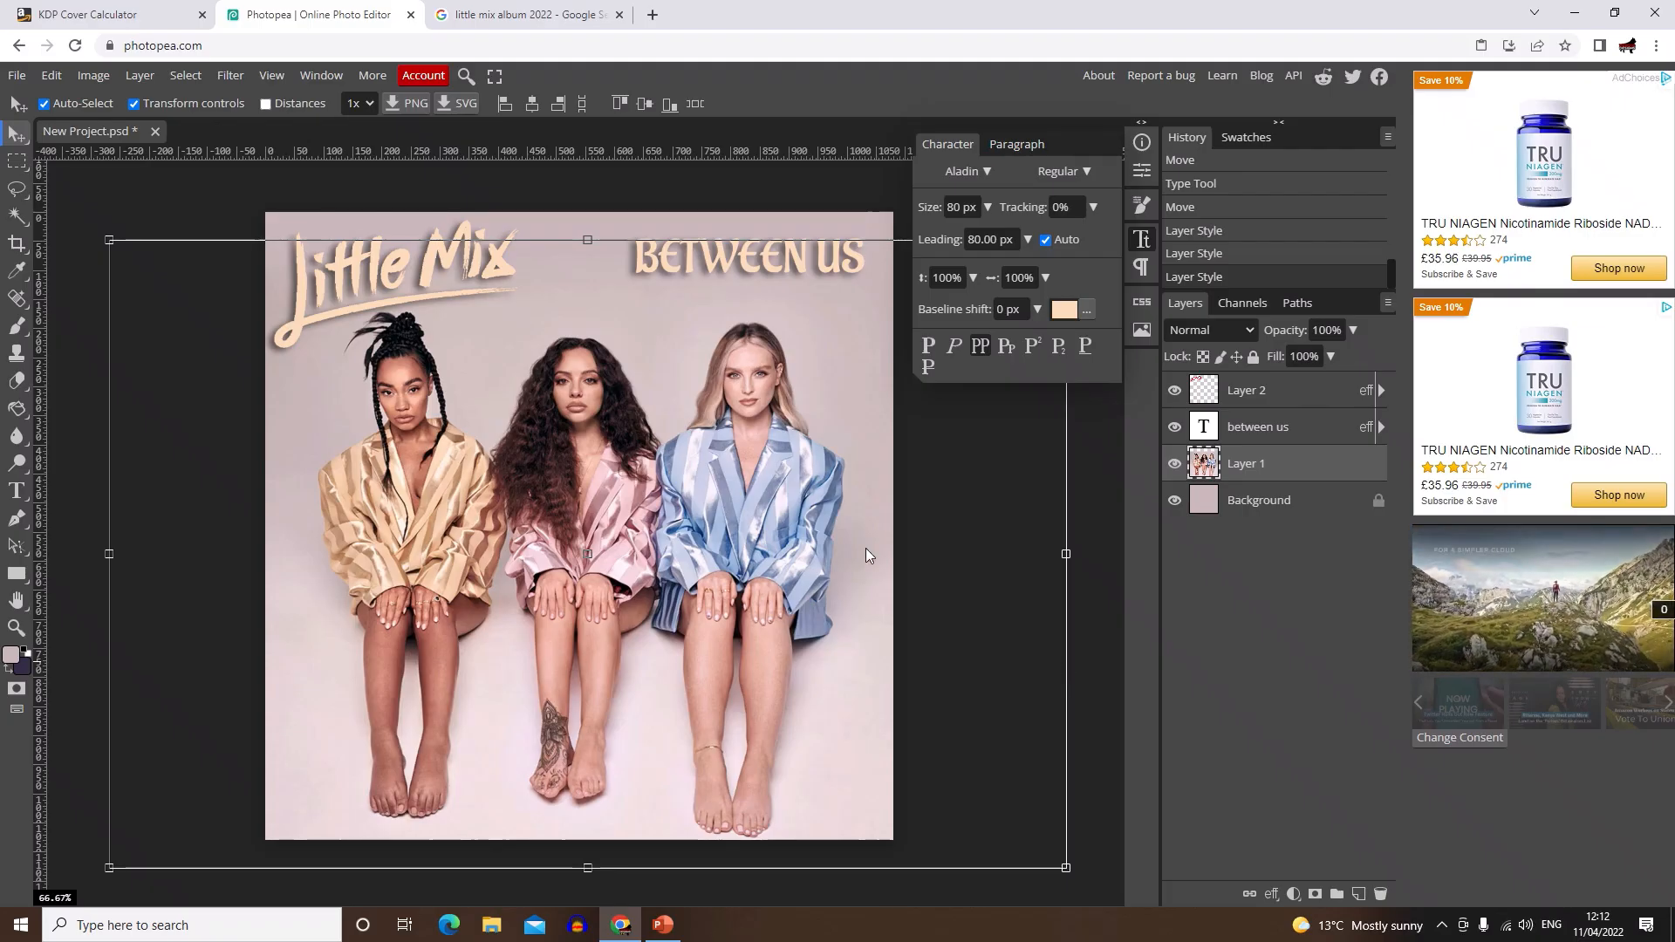
Step: Nudge the three-singer cutout on Layer 1 slightly down, centred horizontally over the beach boardwalk, and deselect it
left_click(314, 187)
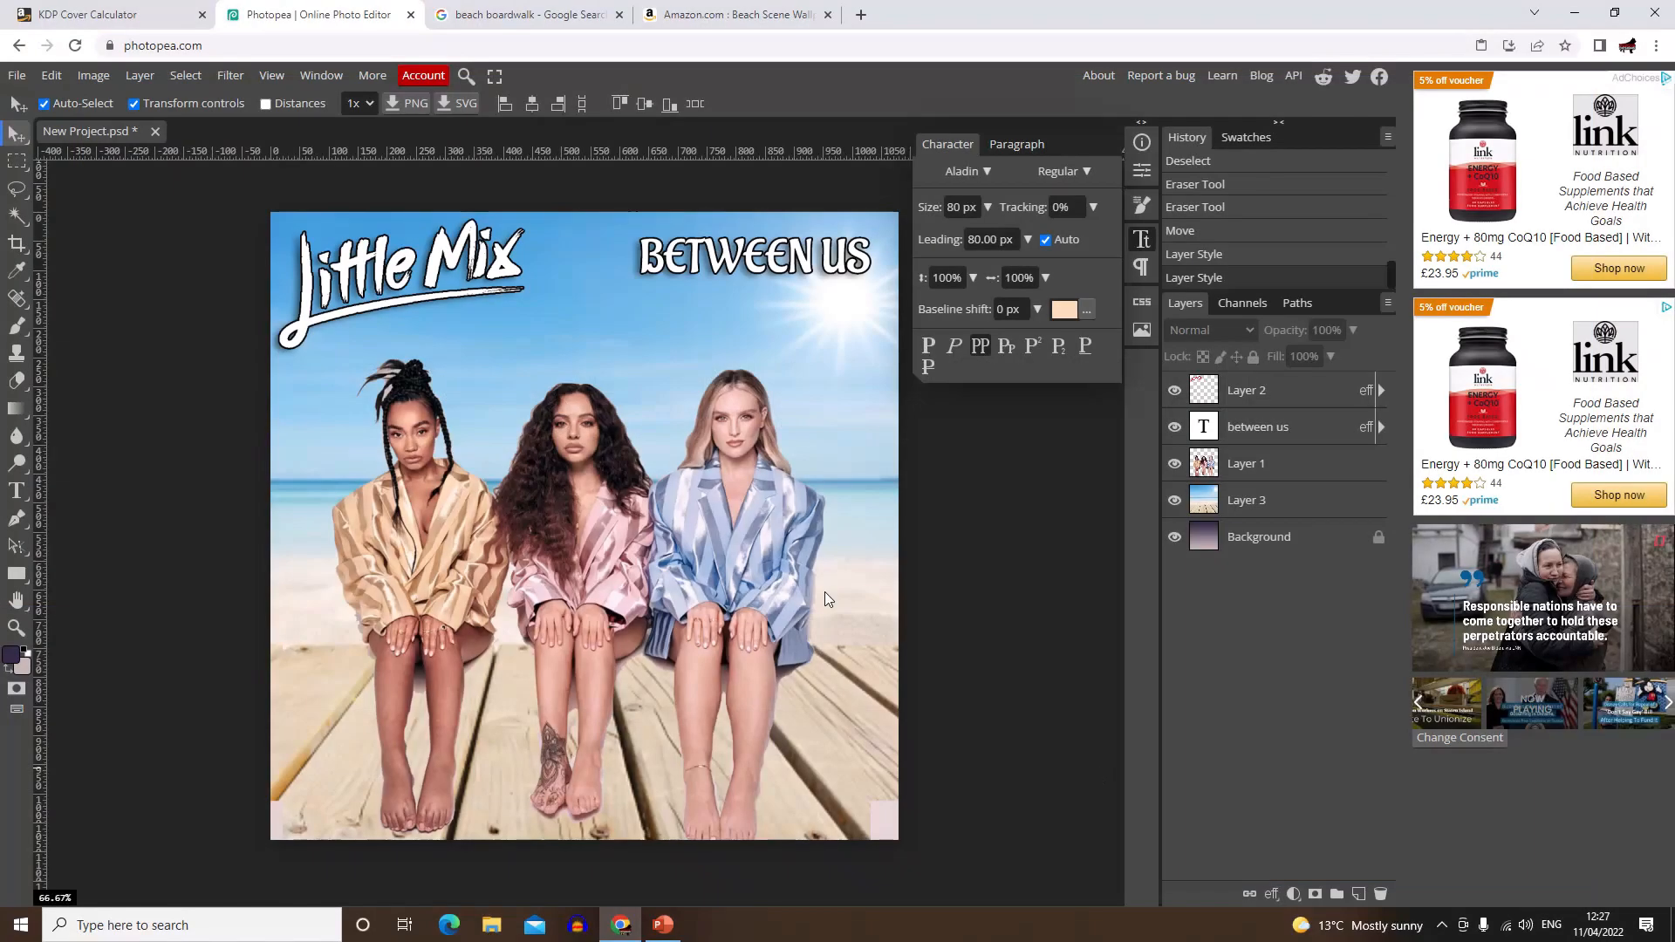
left_click(735, 538)
mouse_move(736, 538)
left_mouse_down()
mouse_move(745, 508)
mouse_move(703, 505)
mouse_move(750, 554)
mouse_move(738, 546)
left_mouse_up()
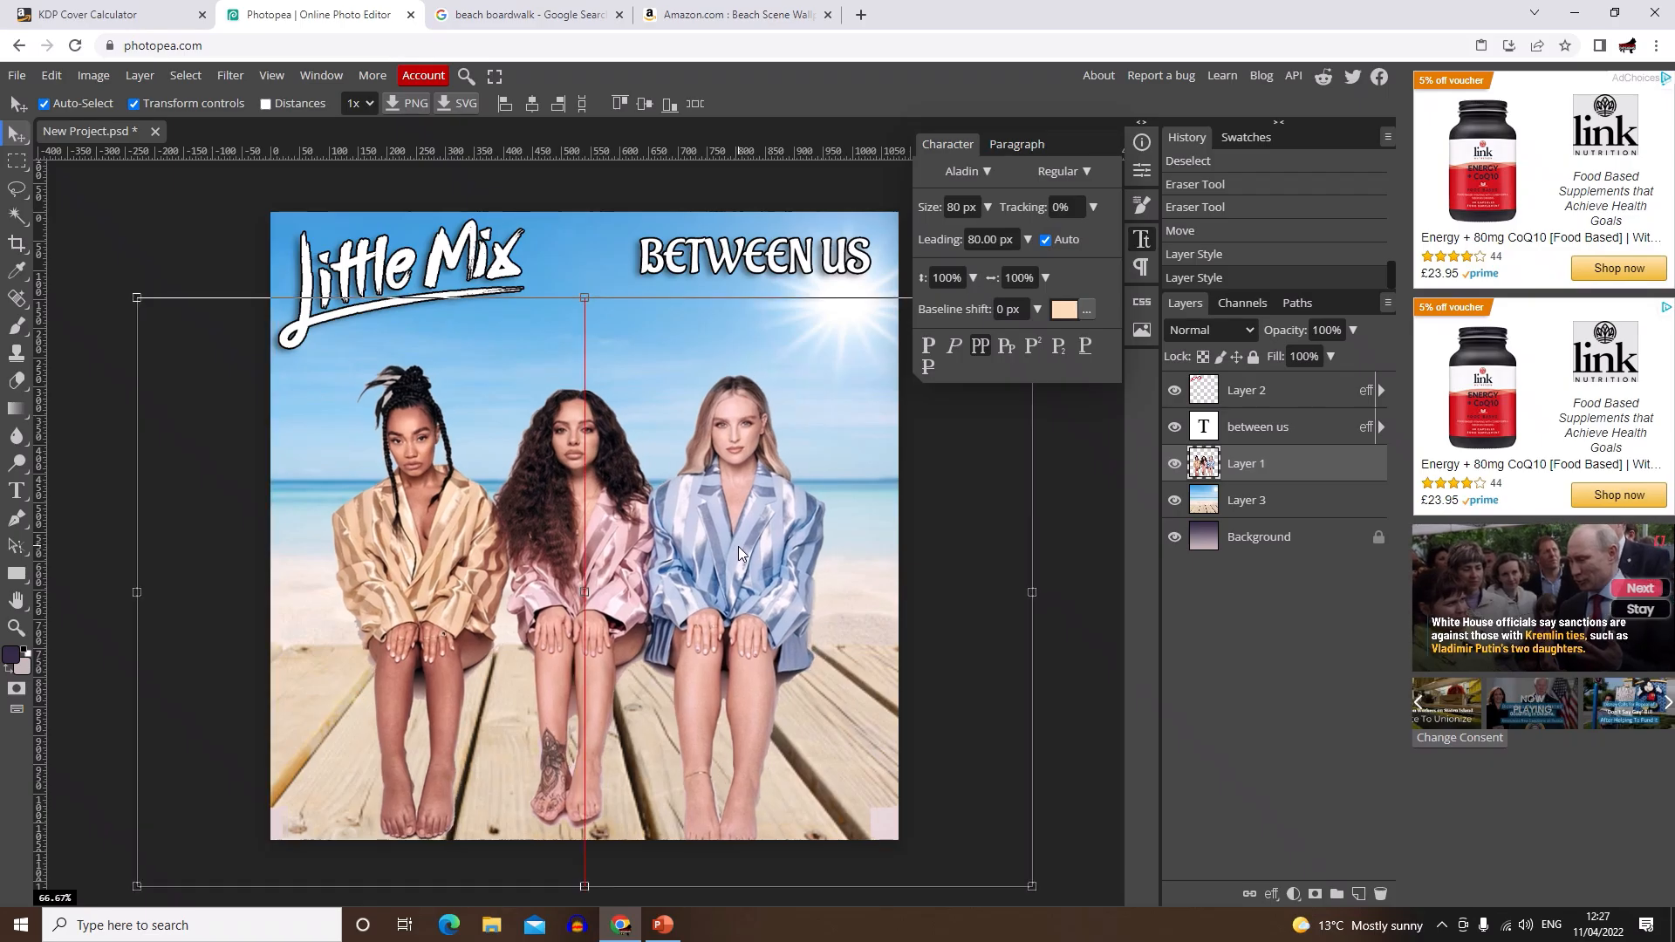
left_click(1096, 594)
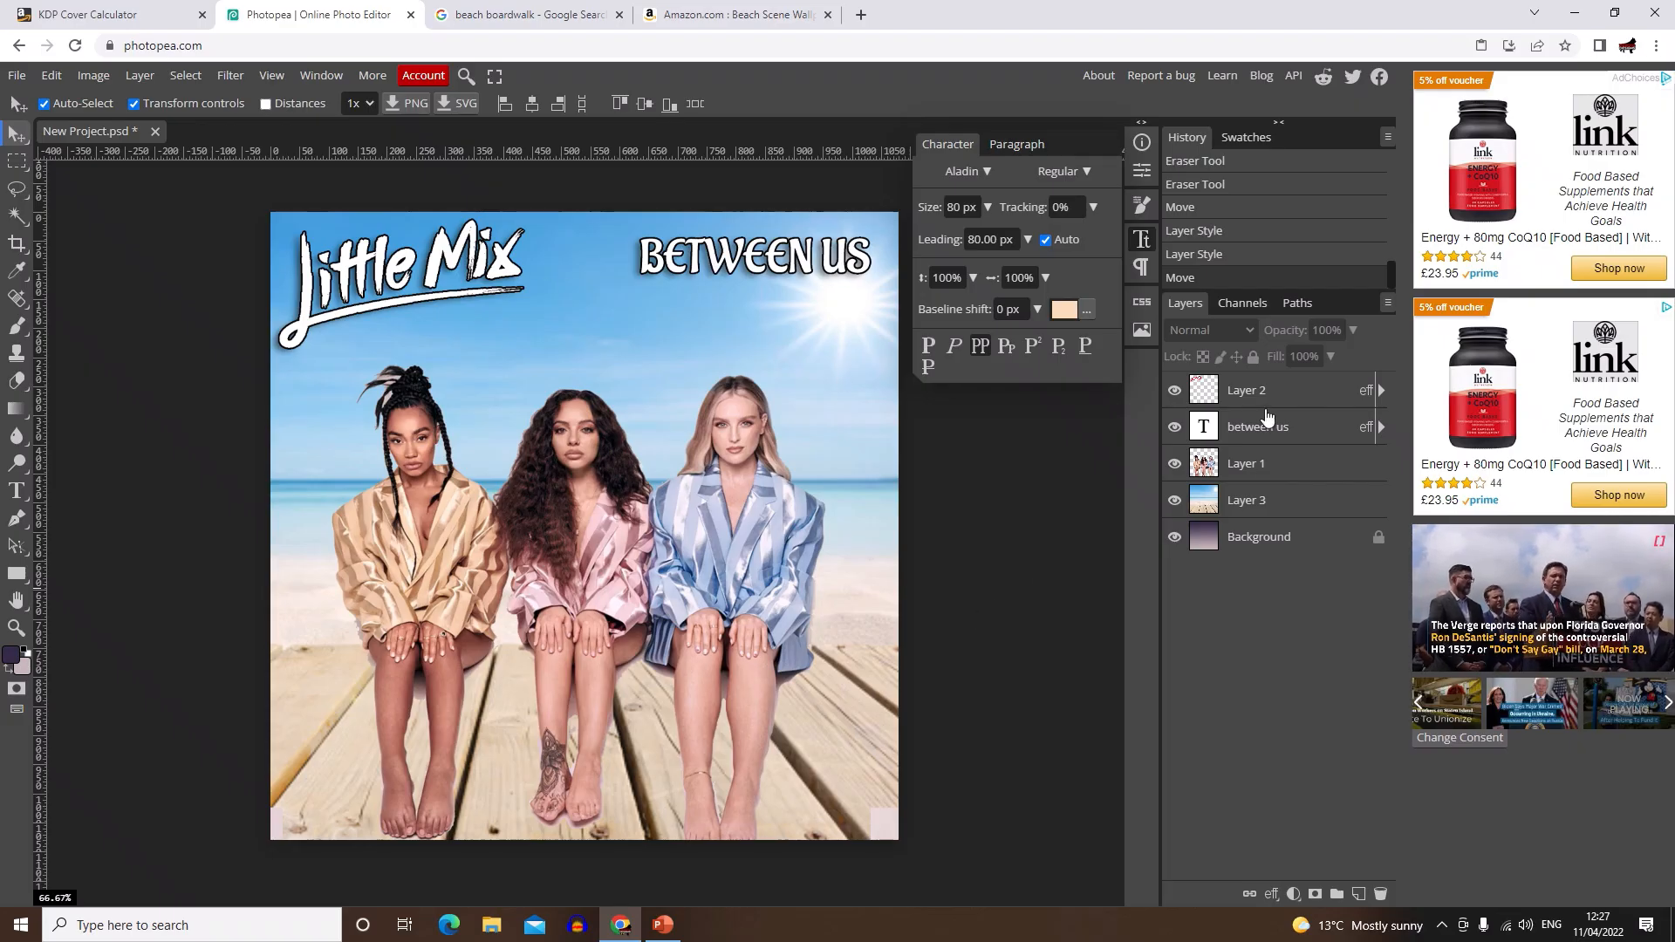
Step: Switch to the Google image search and search for "little mix png"
left_click(524, 15)
triple_click(281, 87)
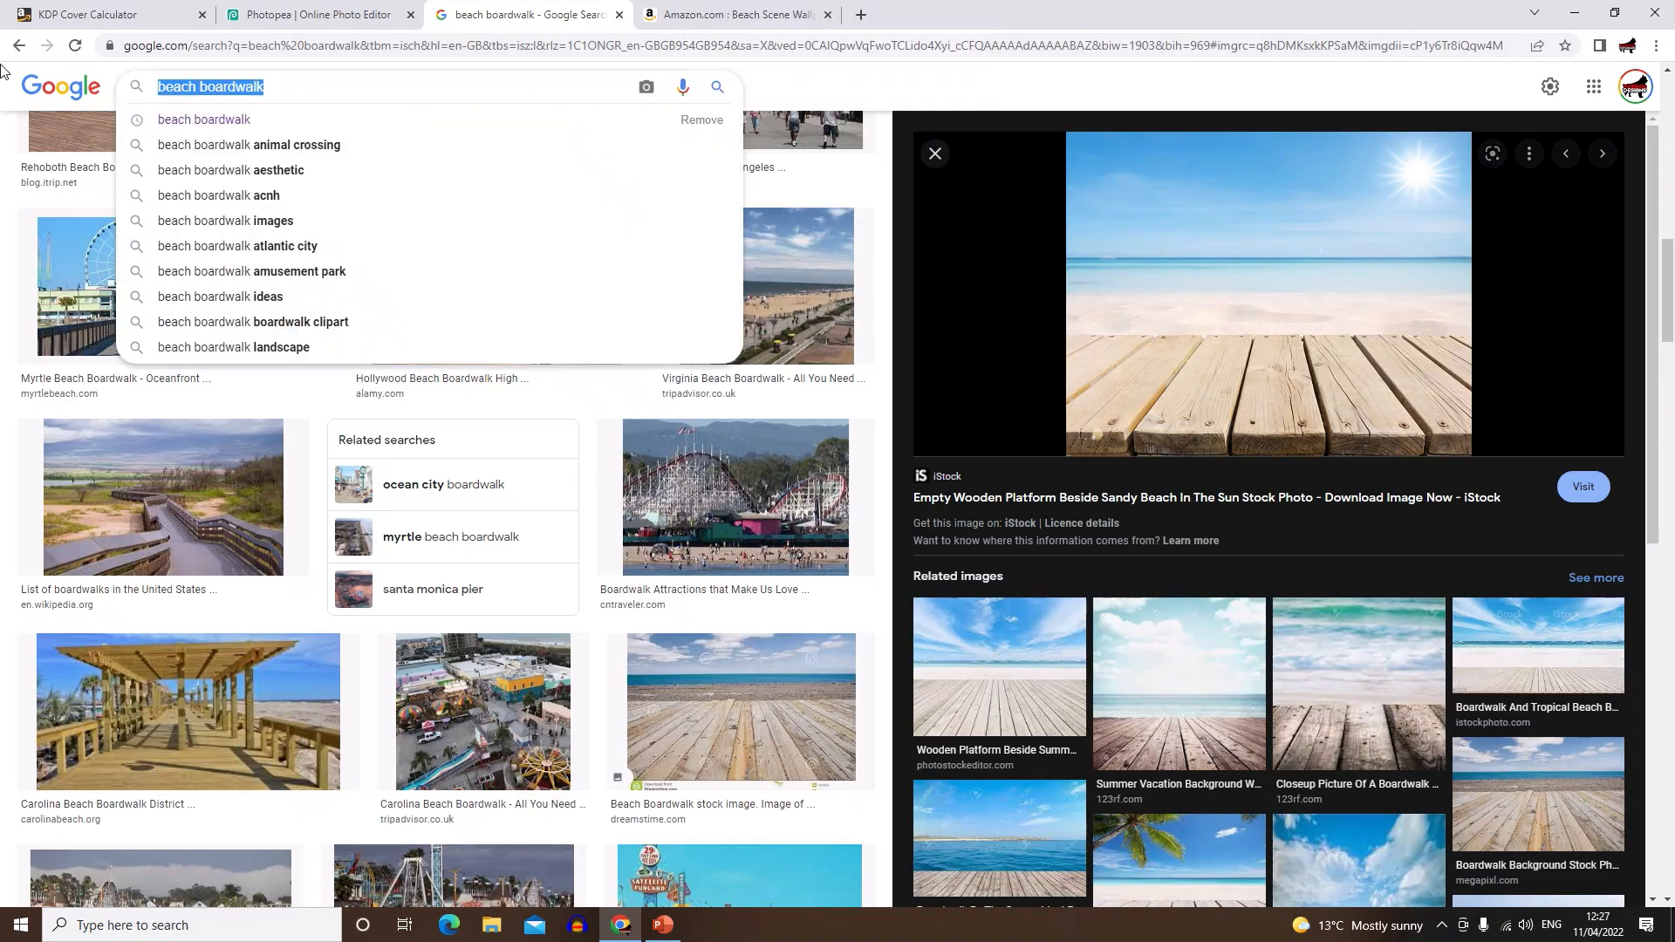
type("little mix png")
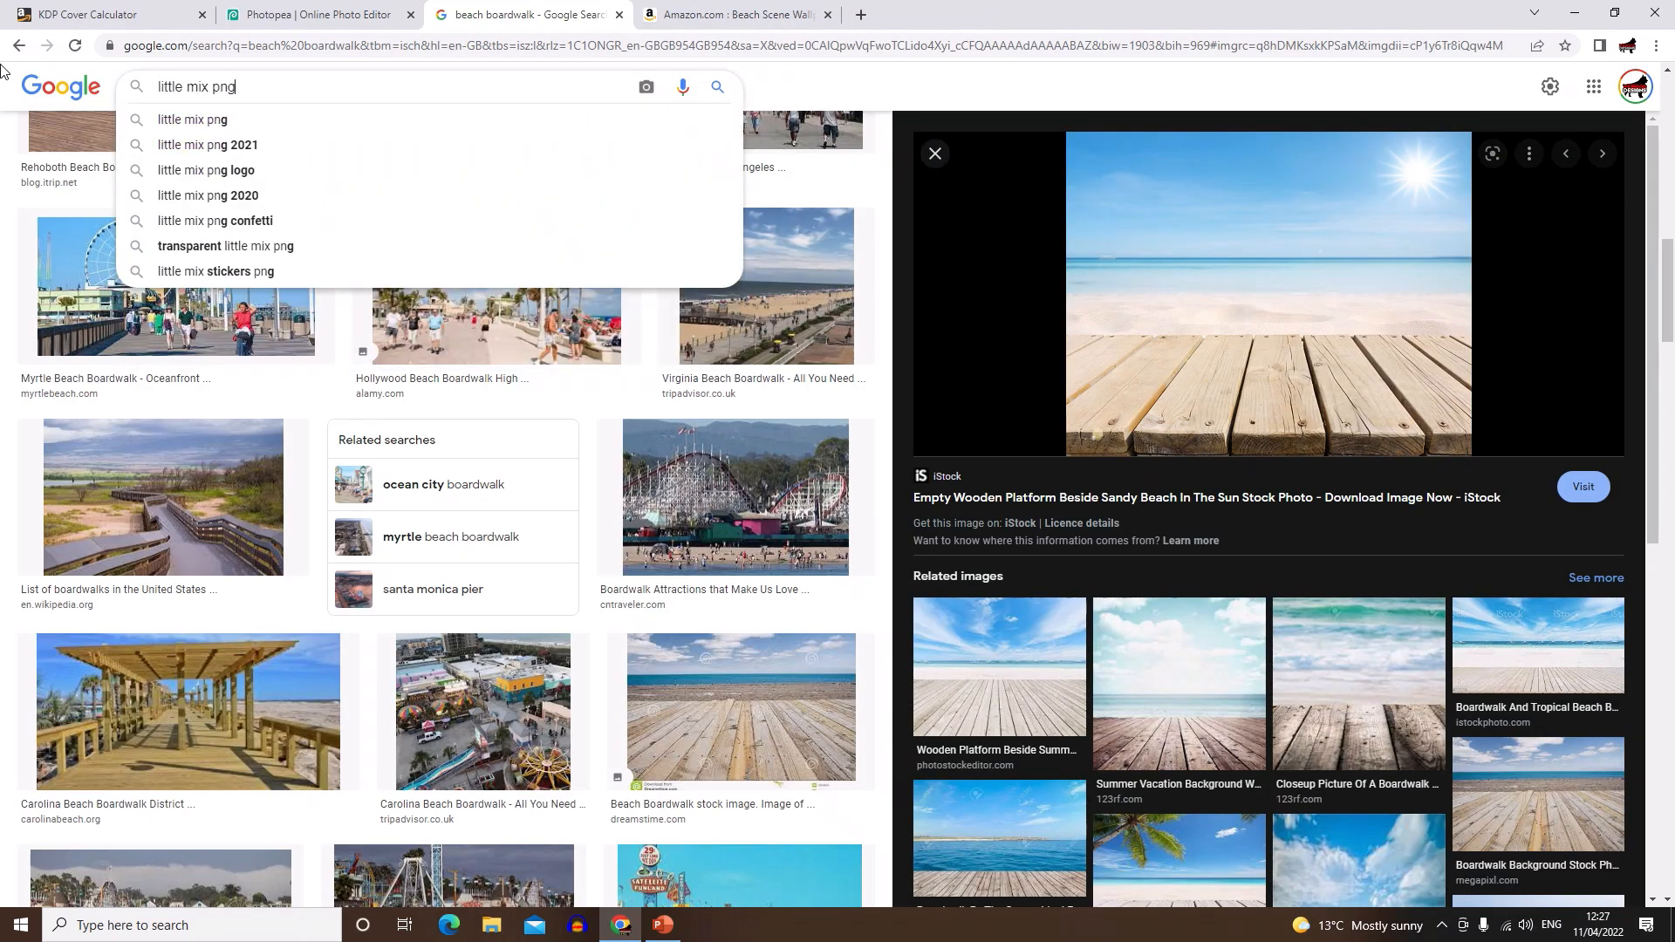
key("Return")
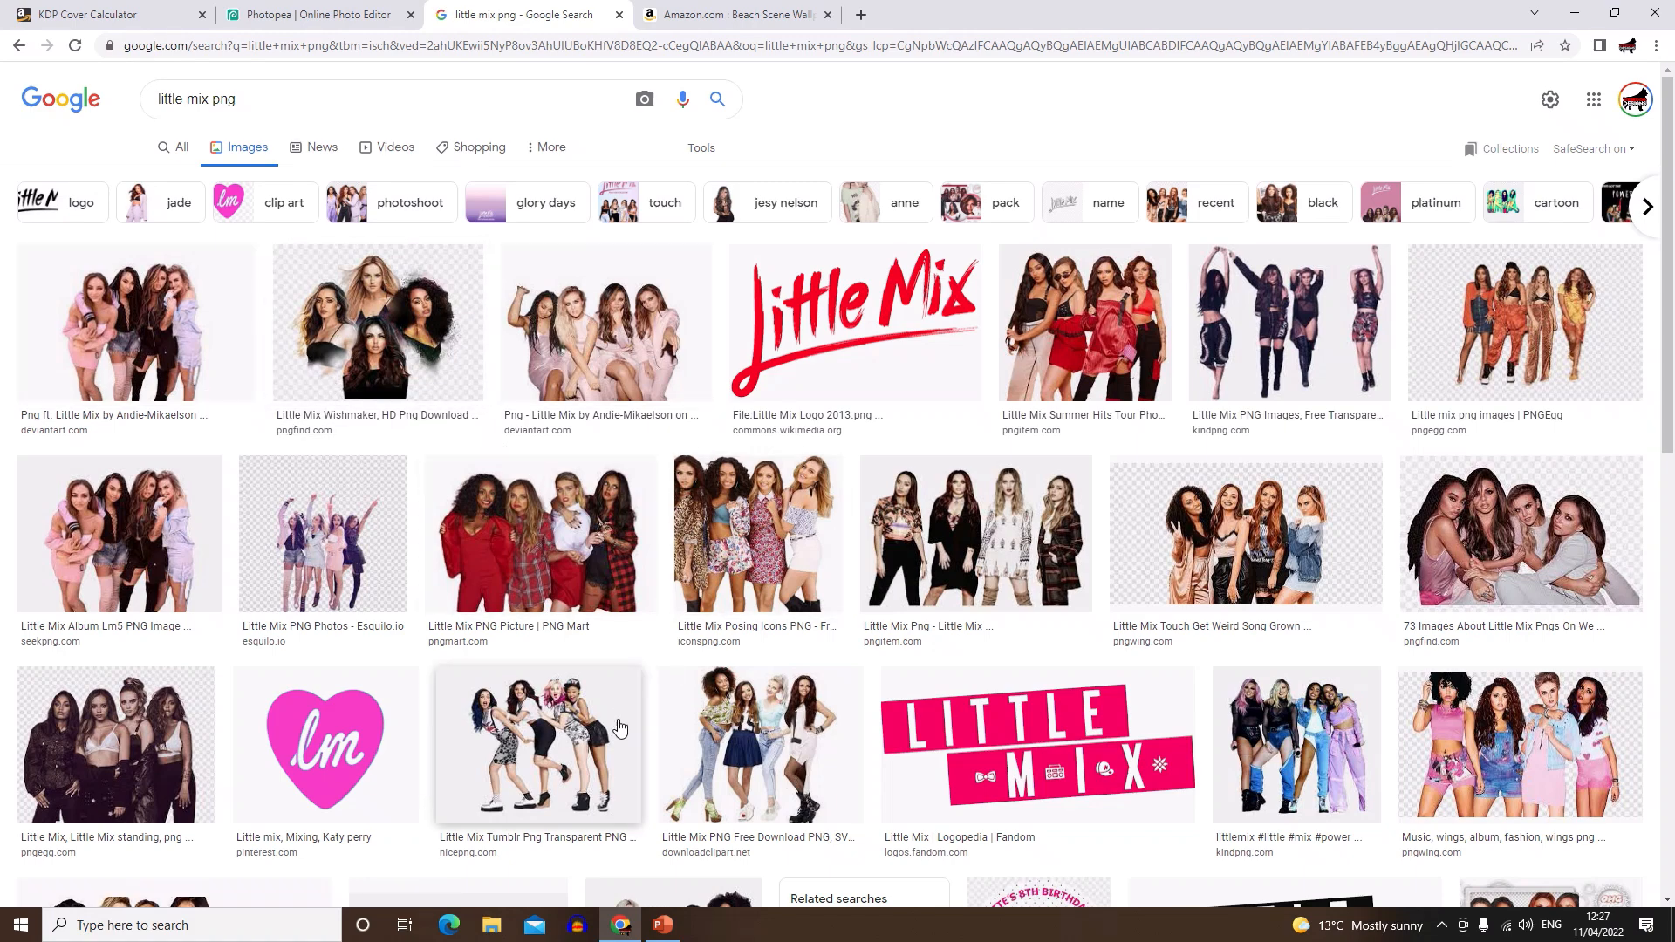
Step: Narrow the image search to "little mix png 2022" and look through the results for a usable group cutout
left_click(311, 94)
type("2022")
key("Return")
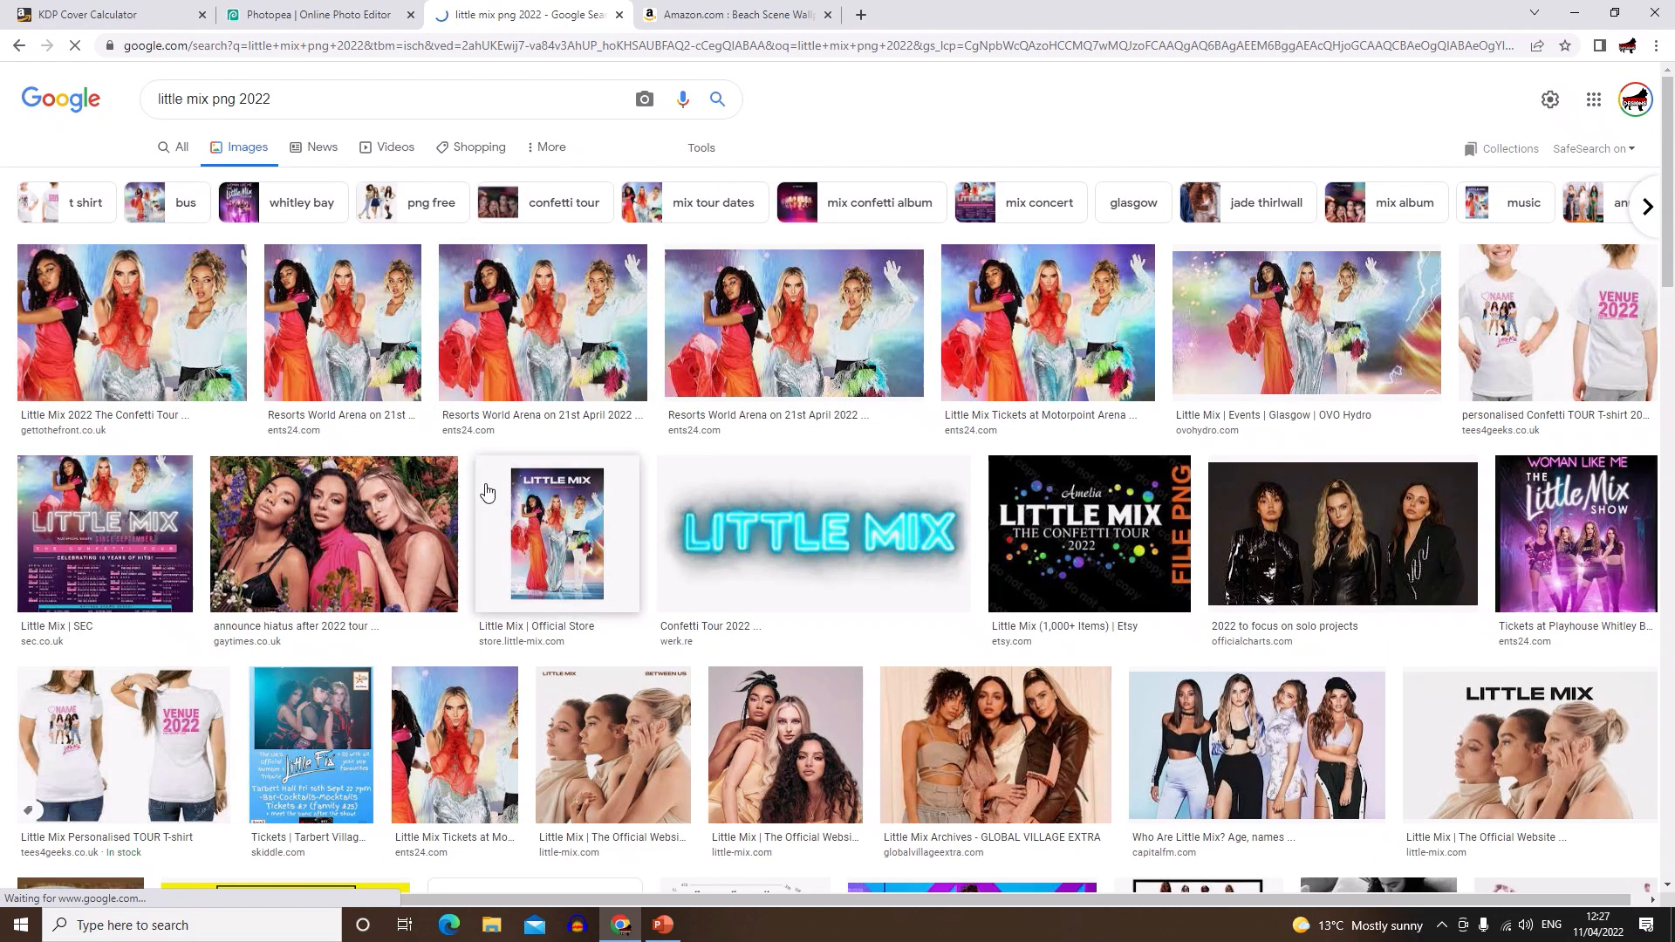
scroll(499, 518, "down", 3)
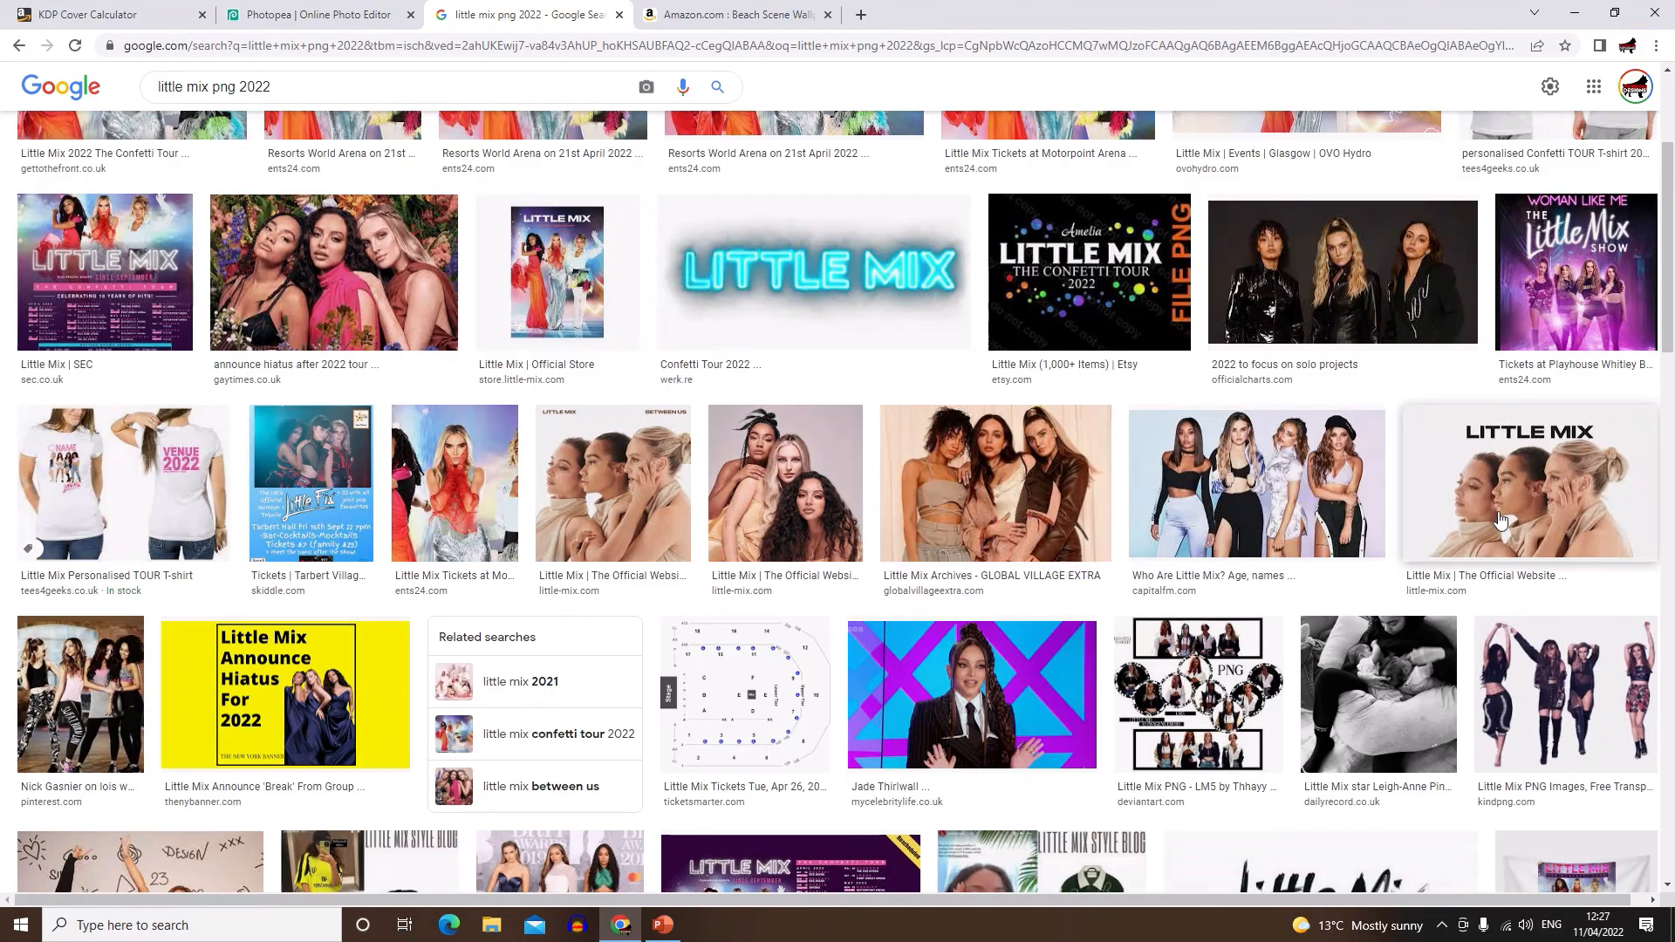
scroll(958, 520, "down", 1)
scroll(958, 520, "down", 3)
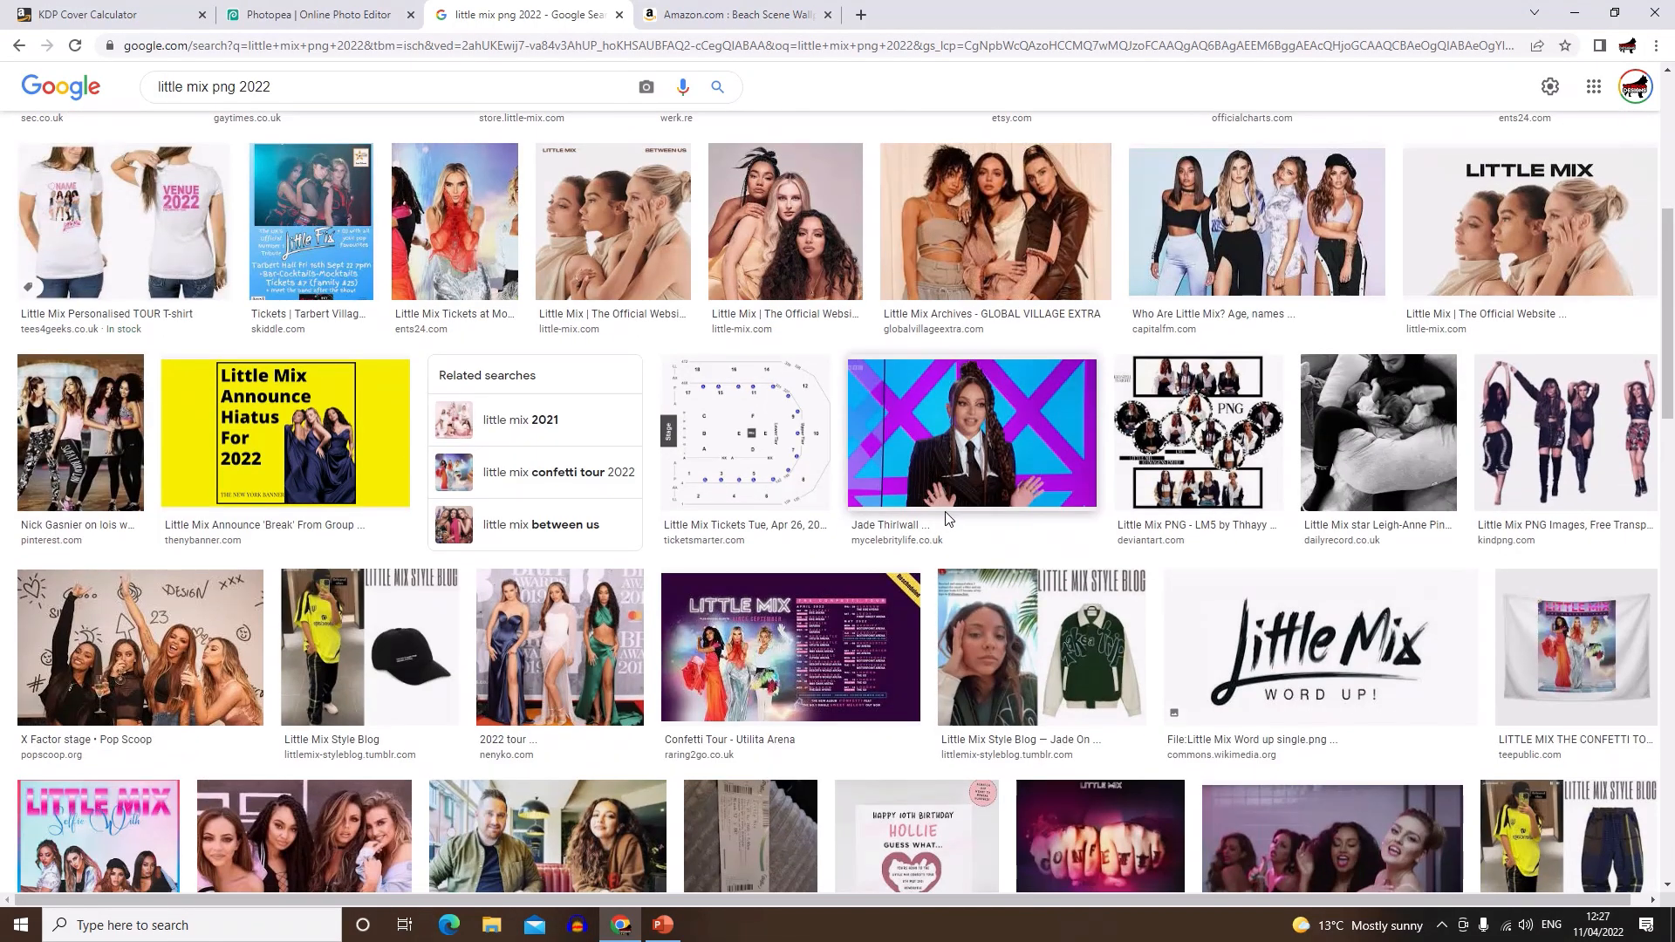
scroll(628, 454, "up", 6)
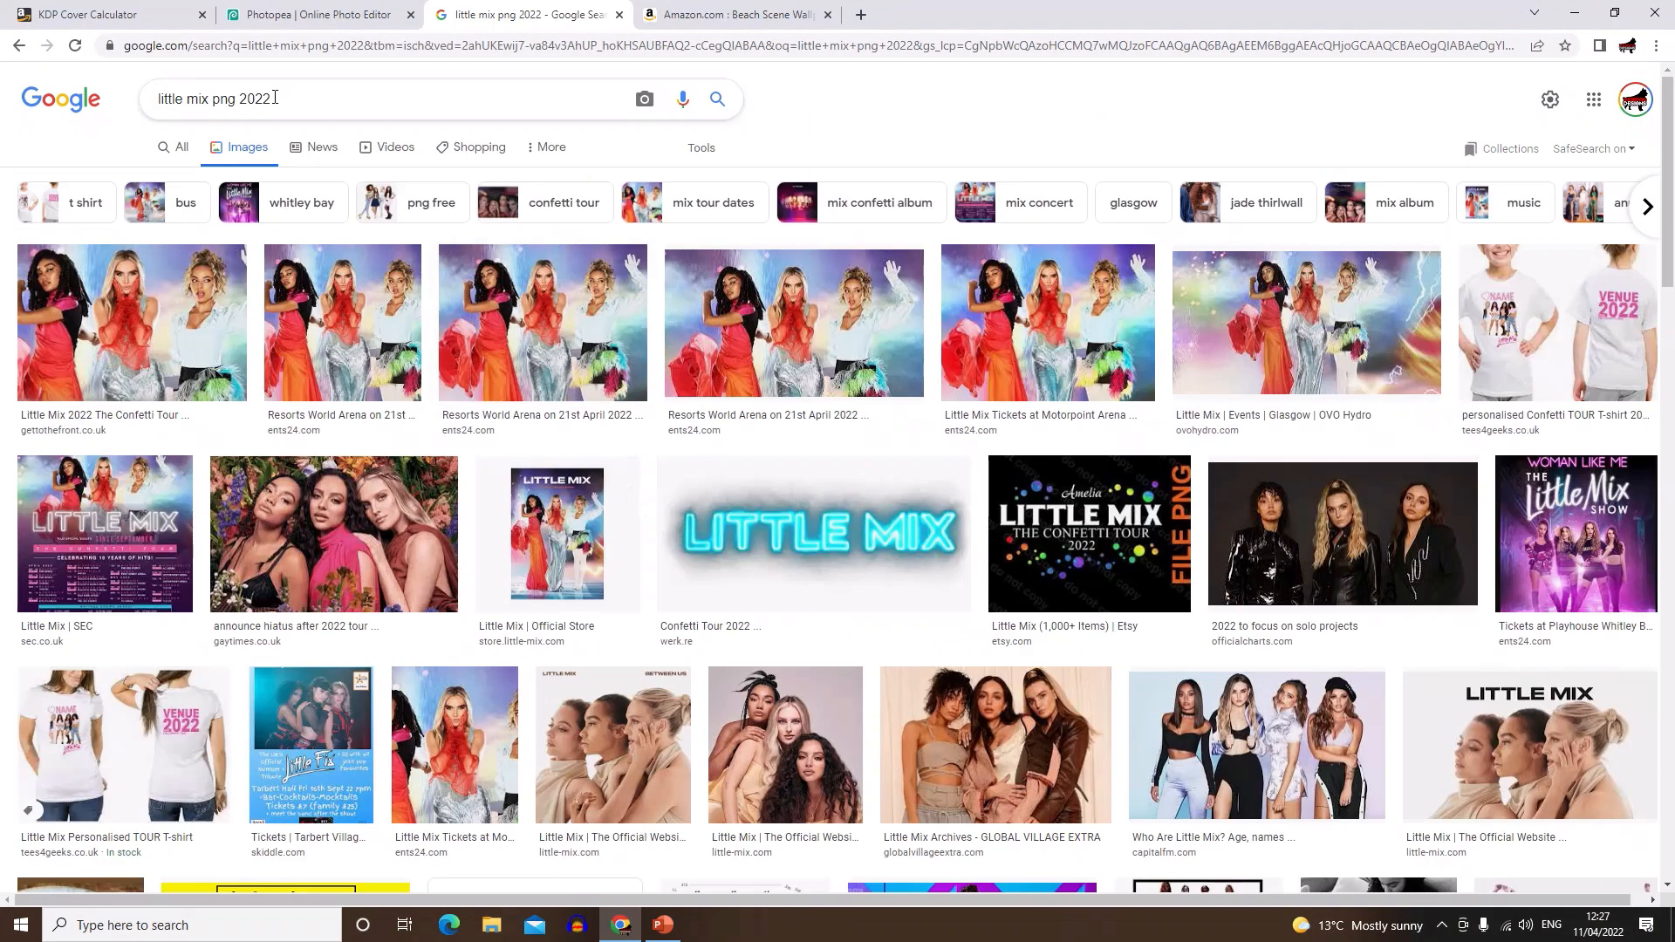
Step: Search the images for "little mix render 2022", and broaden the query to "little mix render"
left_click_drag(212, 100, 233, 101)
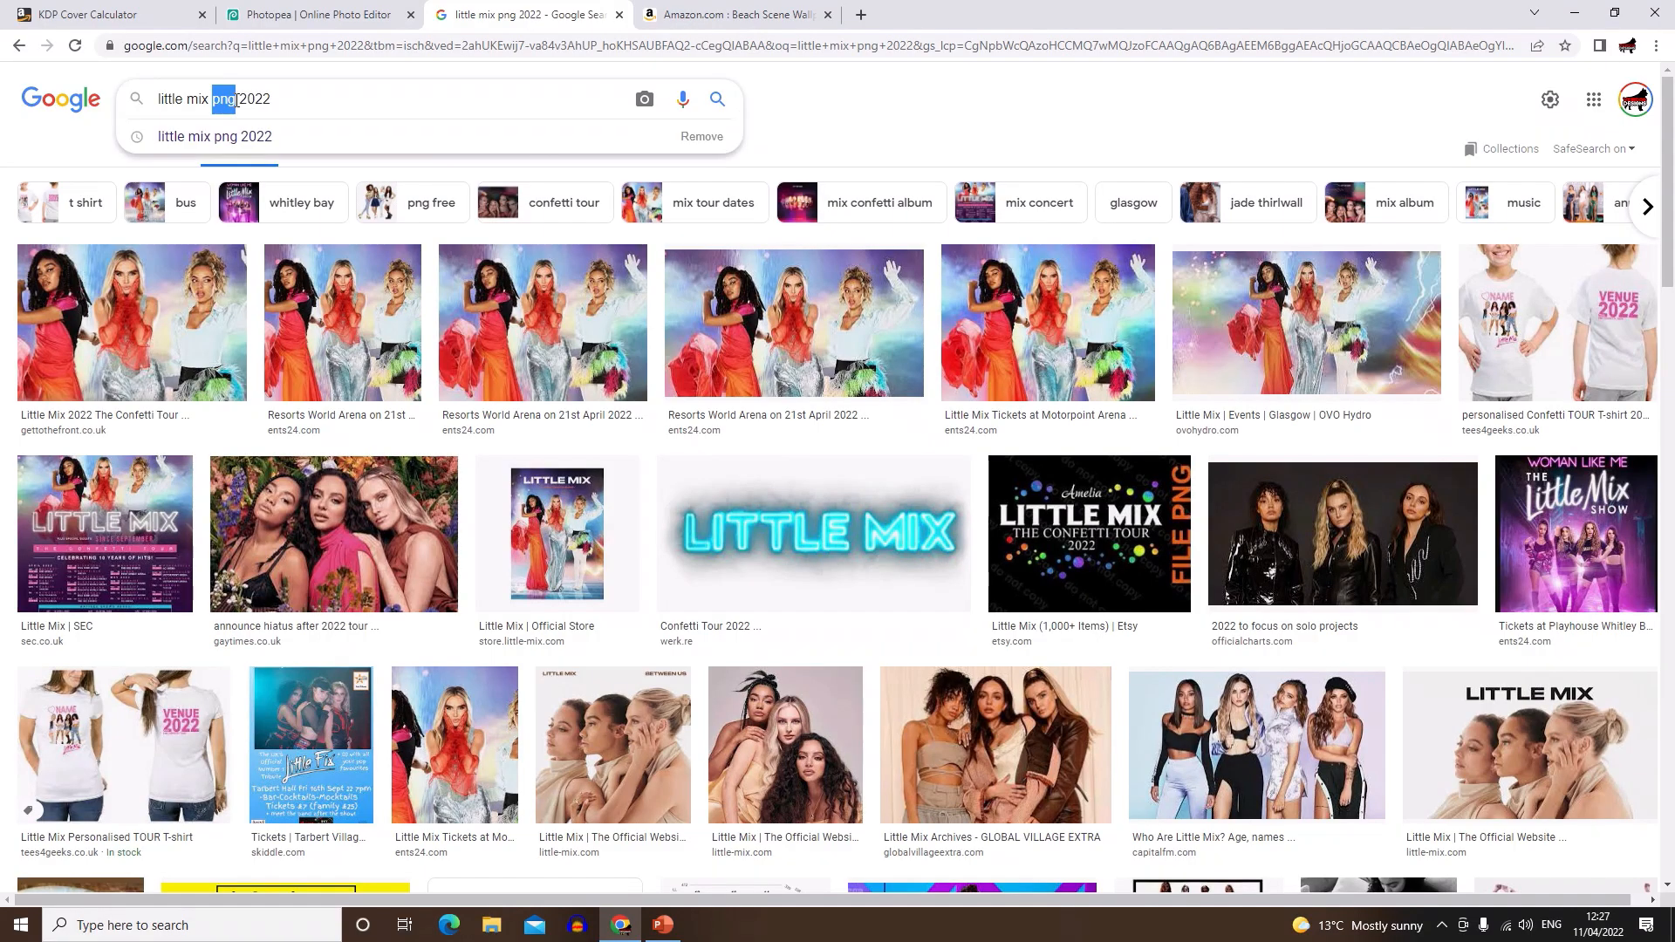
type("render")
key("Return")
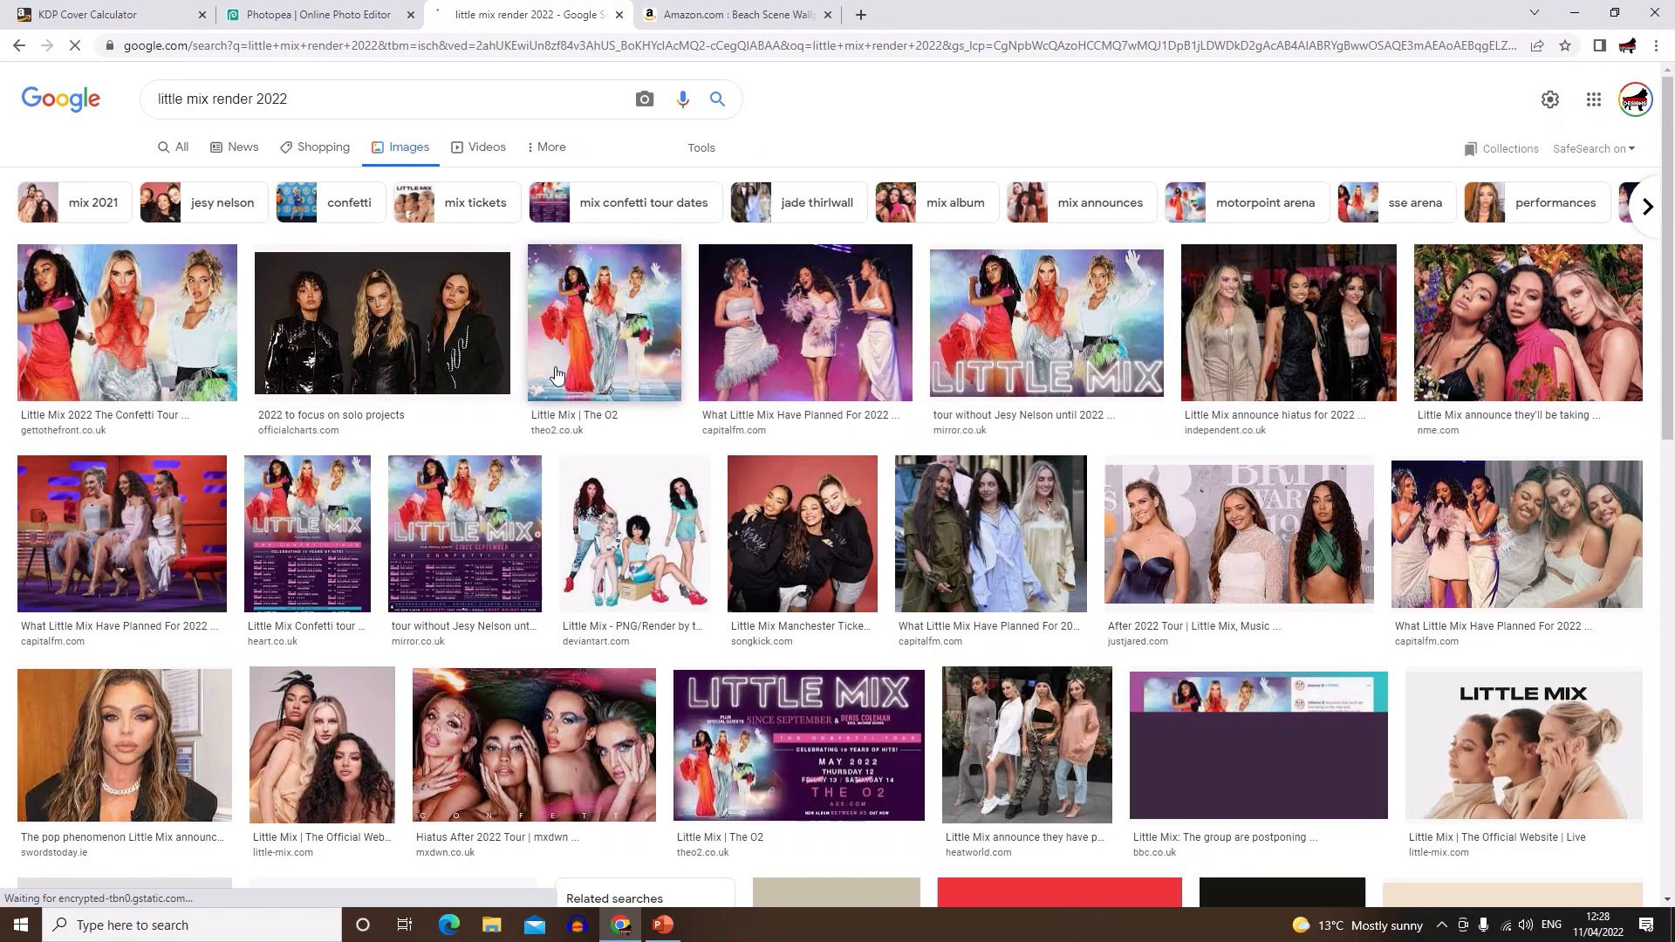
key("shift+End")
key("BackSpace")
key("Return")
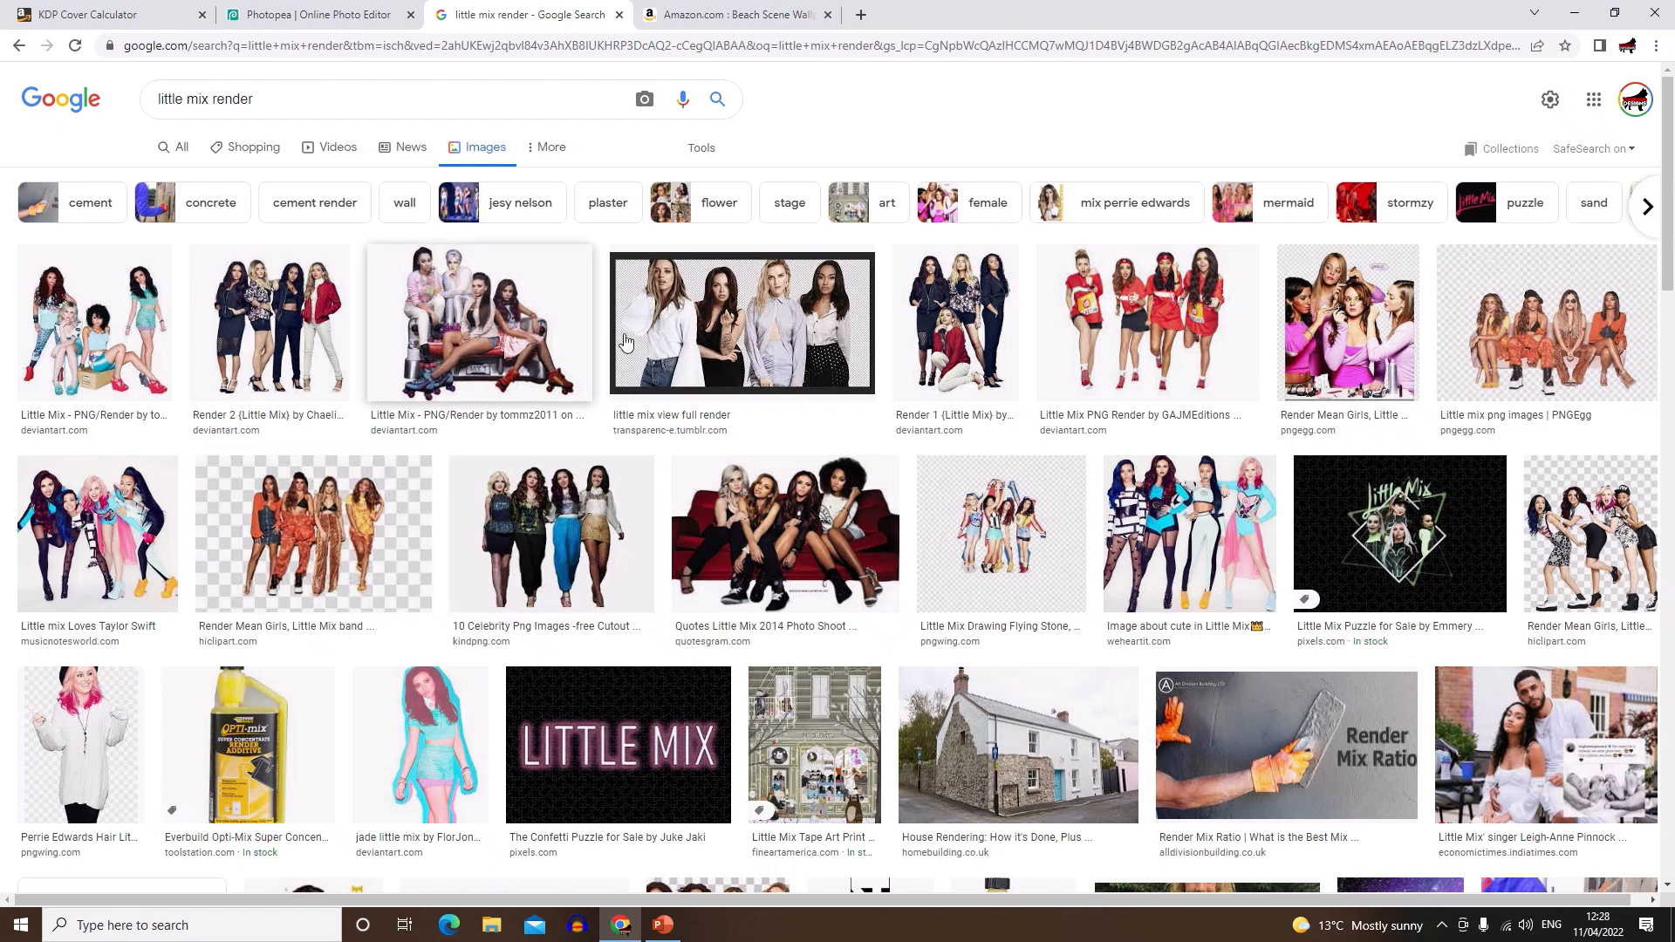
Step: Copy the "Render 2" image of the four standing members and paste it into the Photopea project
left_click(316, 325)
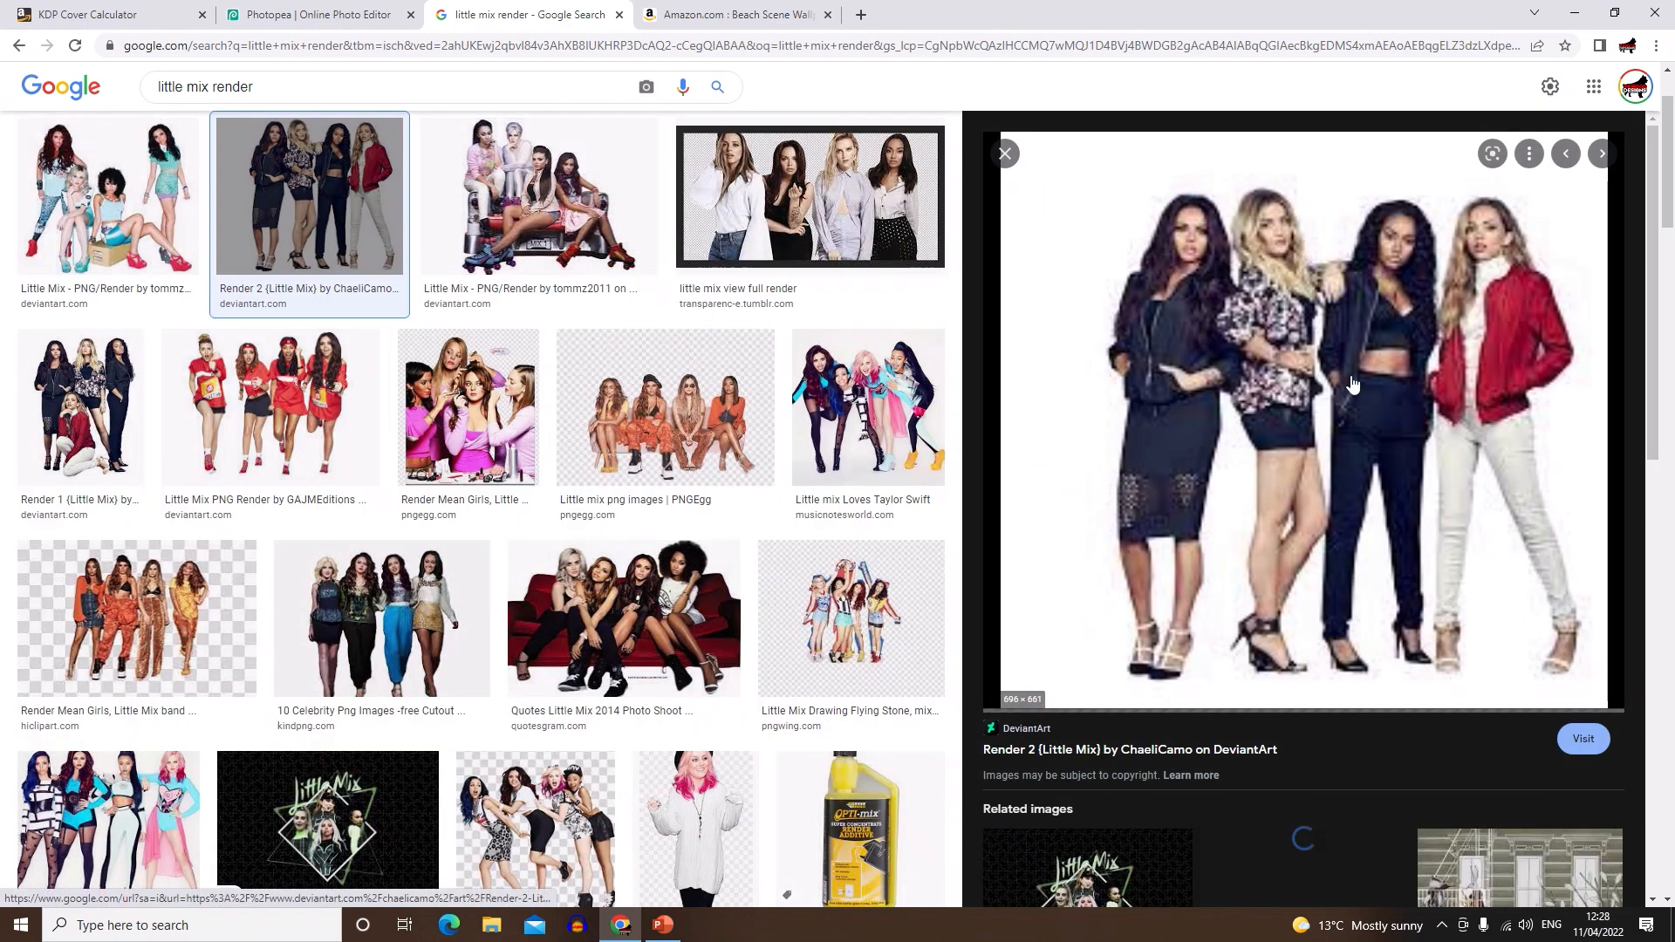
right_click(1271, 345)
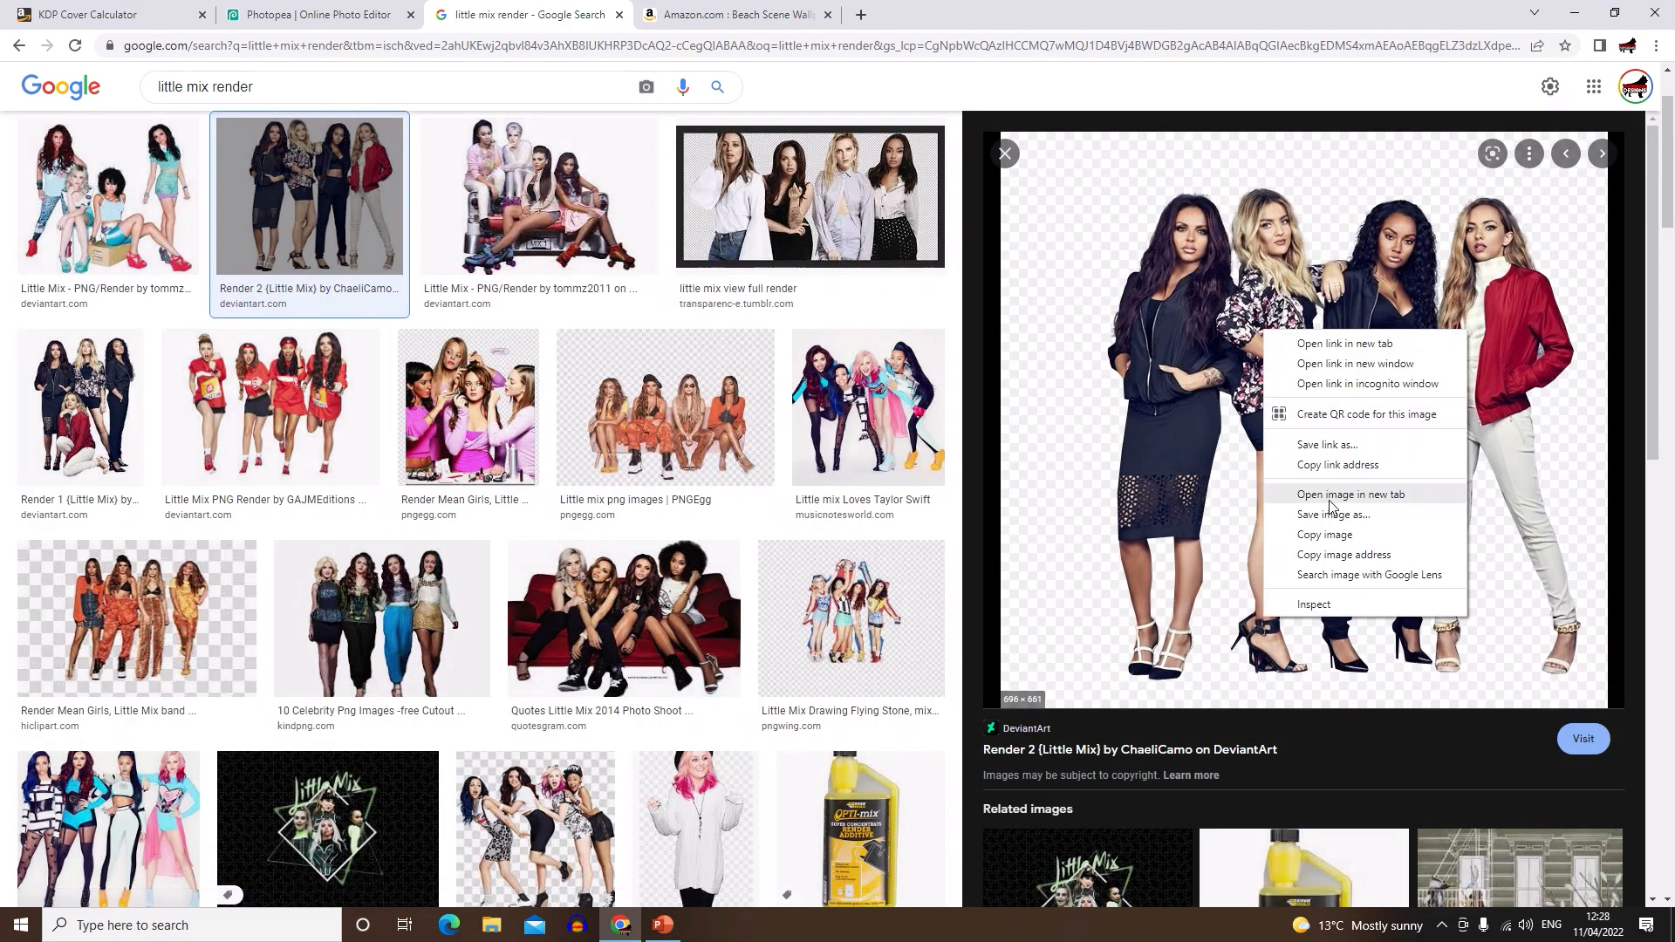
left_click(1336, 534)
left_click(320, 11)
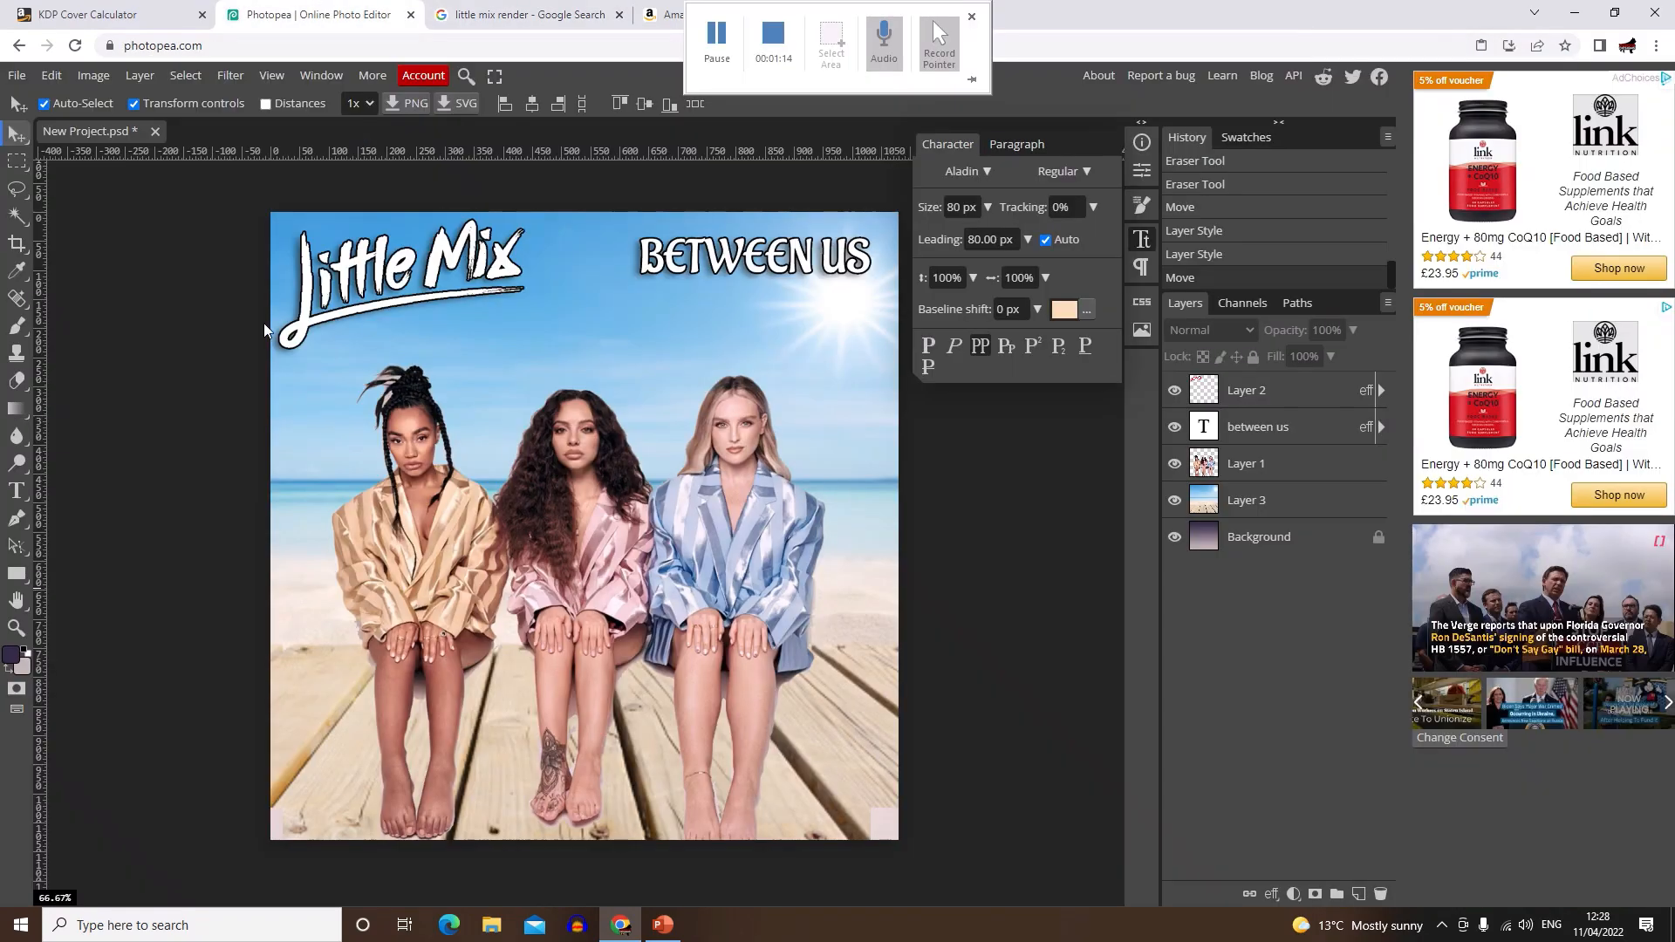
key("ctrl+v")
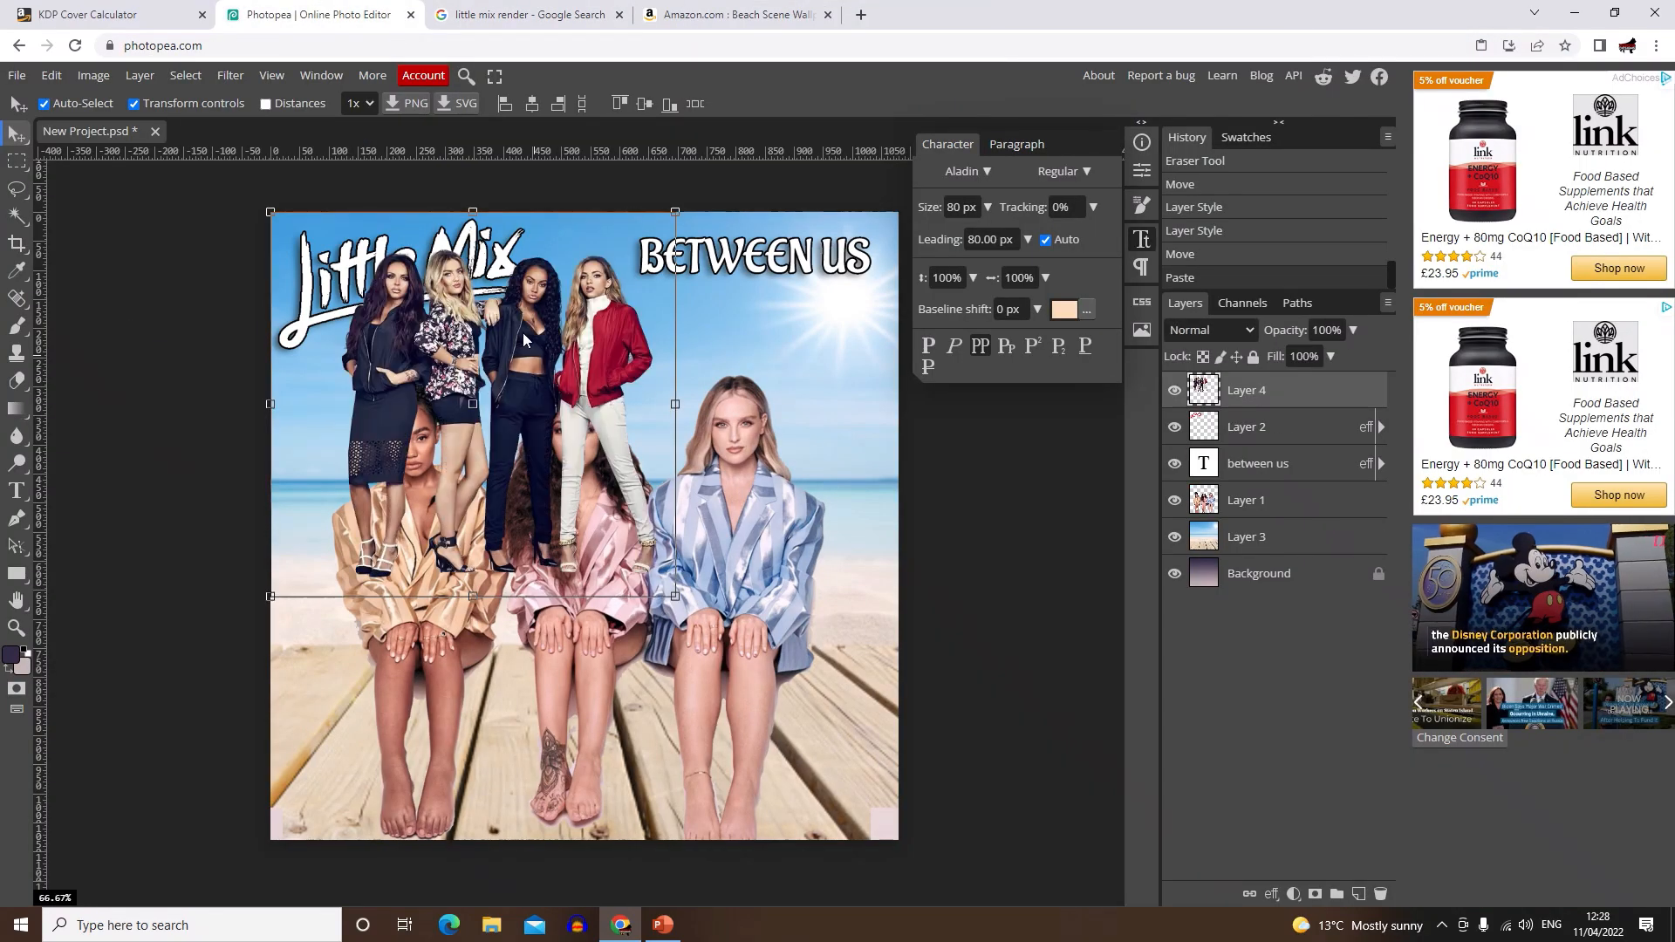
Step: Scale the pasted four-member render to about 133% and place it below the titles, over the seated trio
left_click_drag(531, 351, 599, 554)
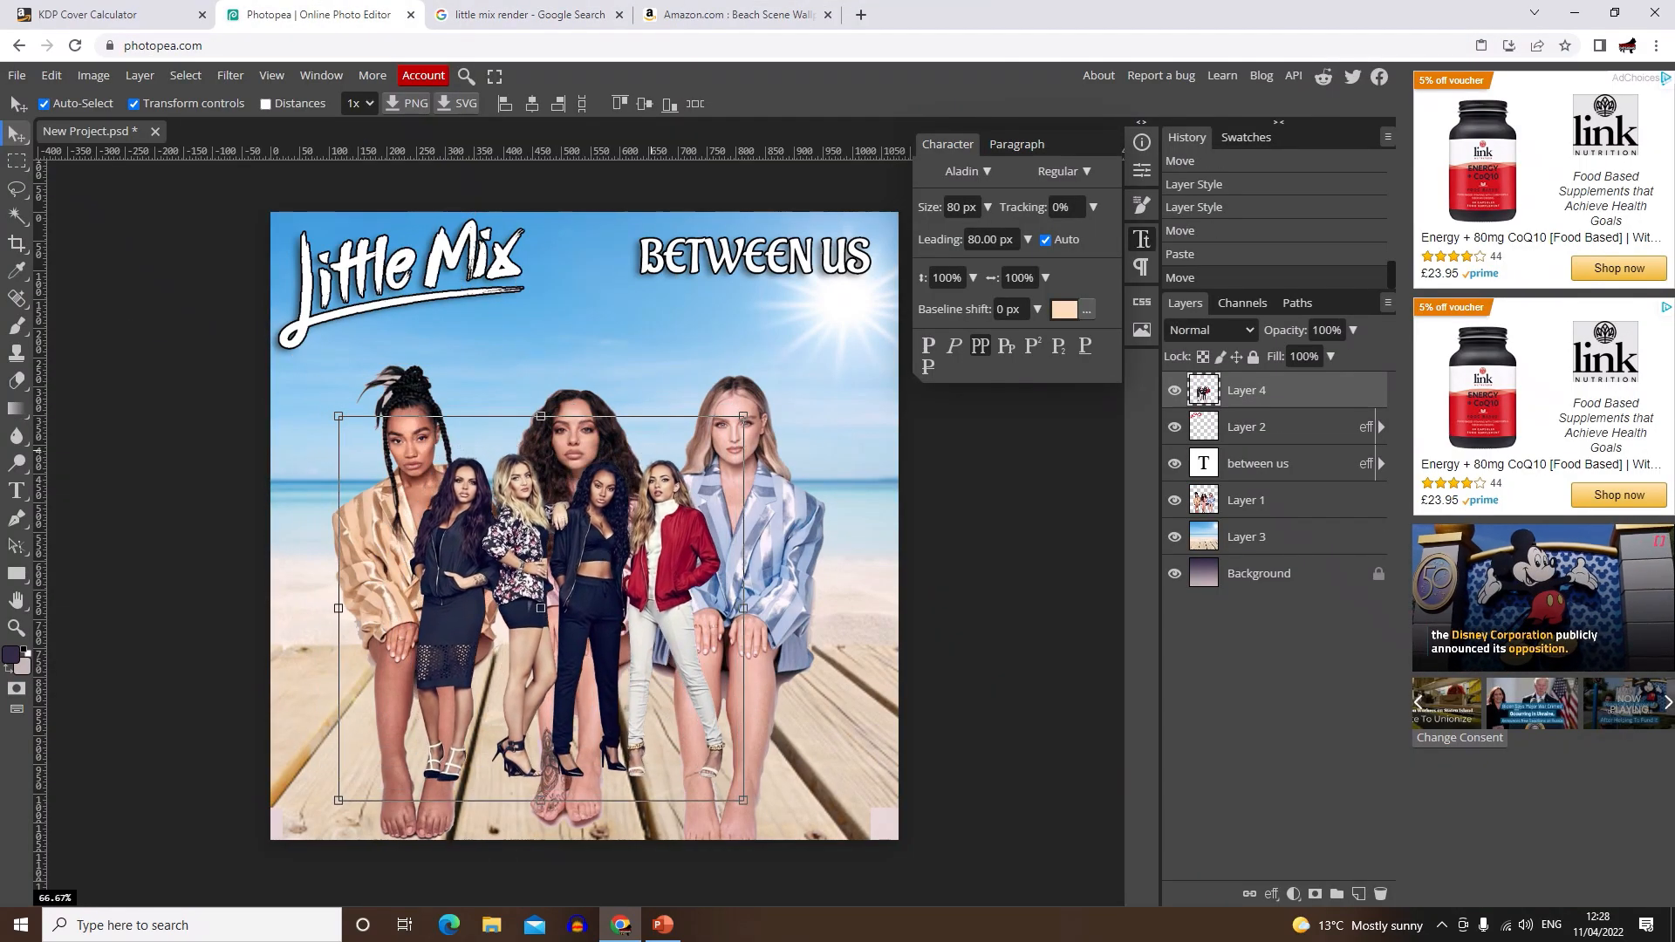
left_click_drag(744, 418, 865, 295)
left_click_drag(735, 456, 685, 488)
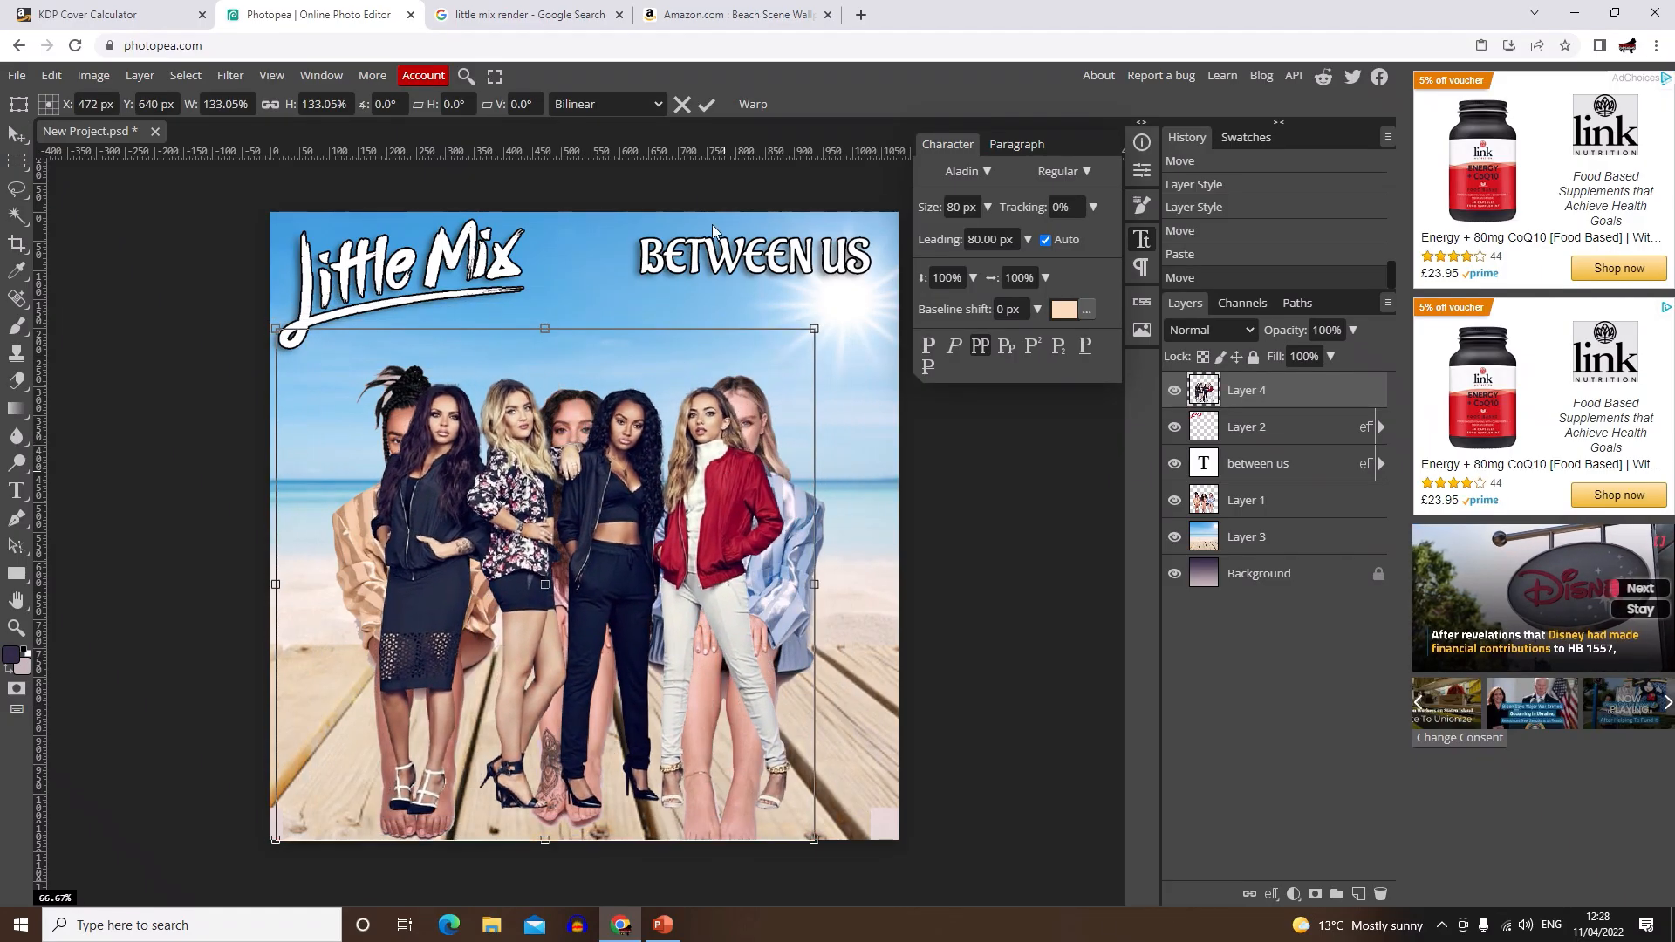
left_click(706, 104)
Step: Hide Layer 1 and Layer 3, and nudge the four-member render slightly up against the gradient background
left_click(1174, 503)
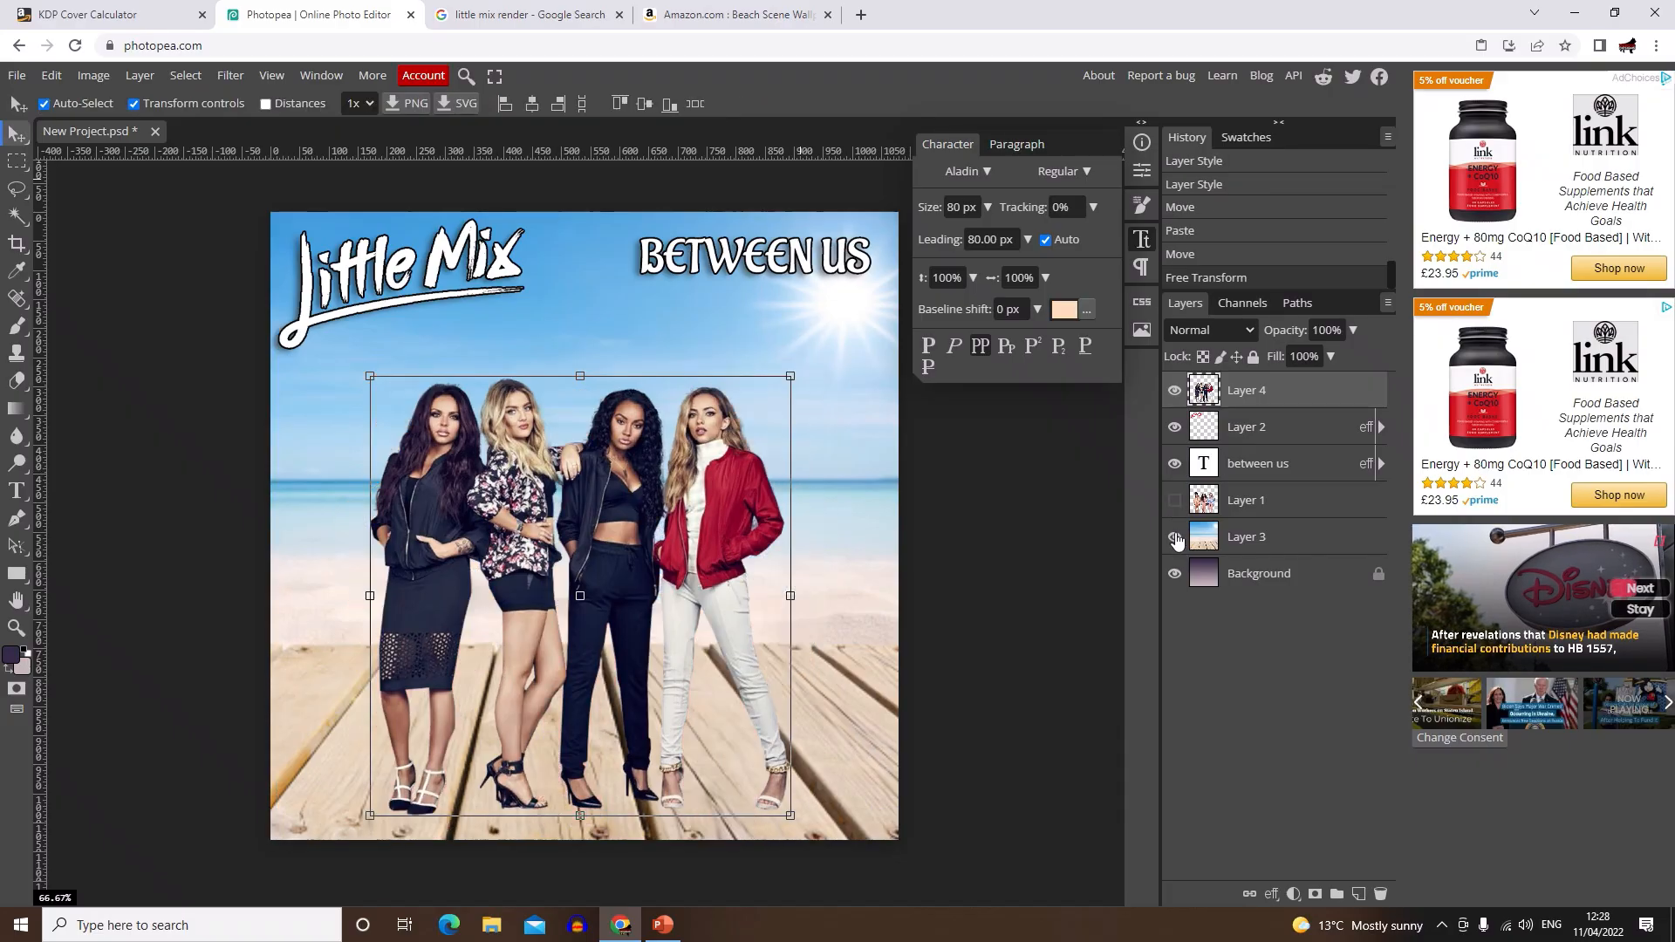
left_click(1174, 536)
left_click(996, 625)
left_click_drag(714, 537, 710, 526)
left_click(1005, 556)
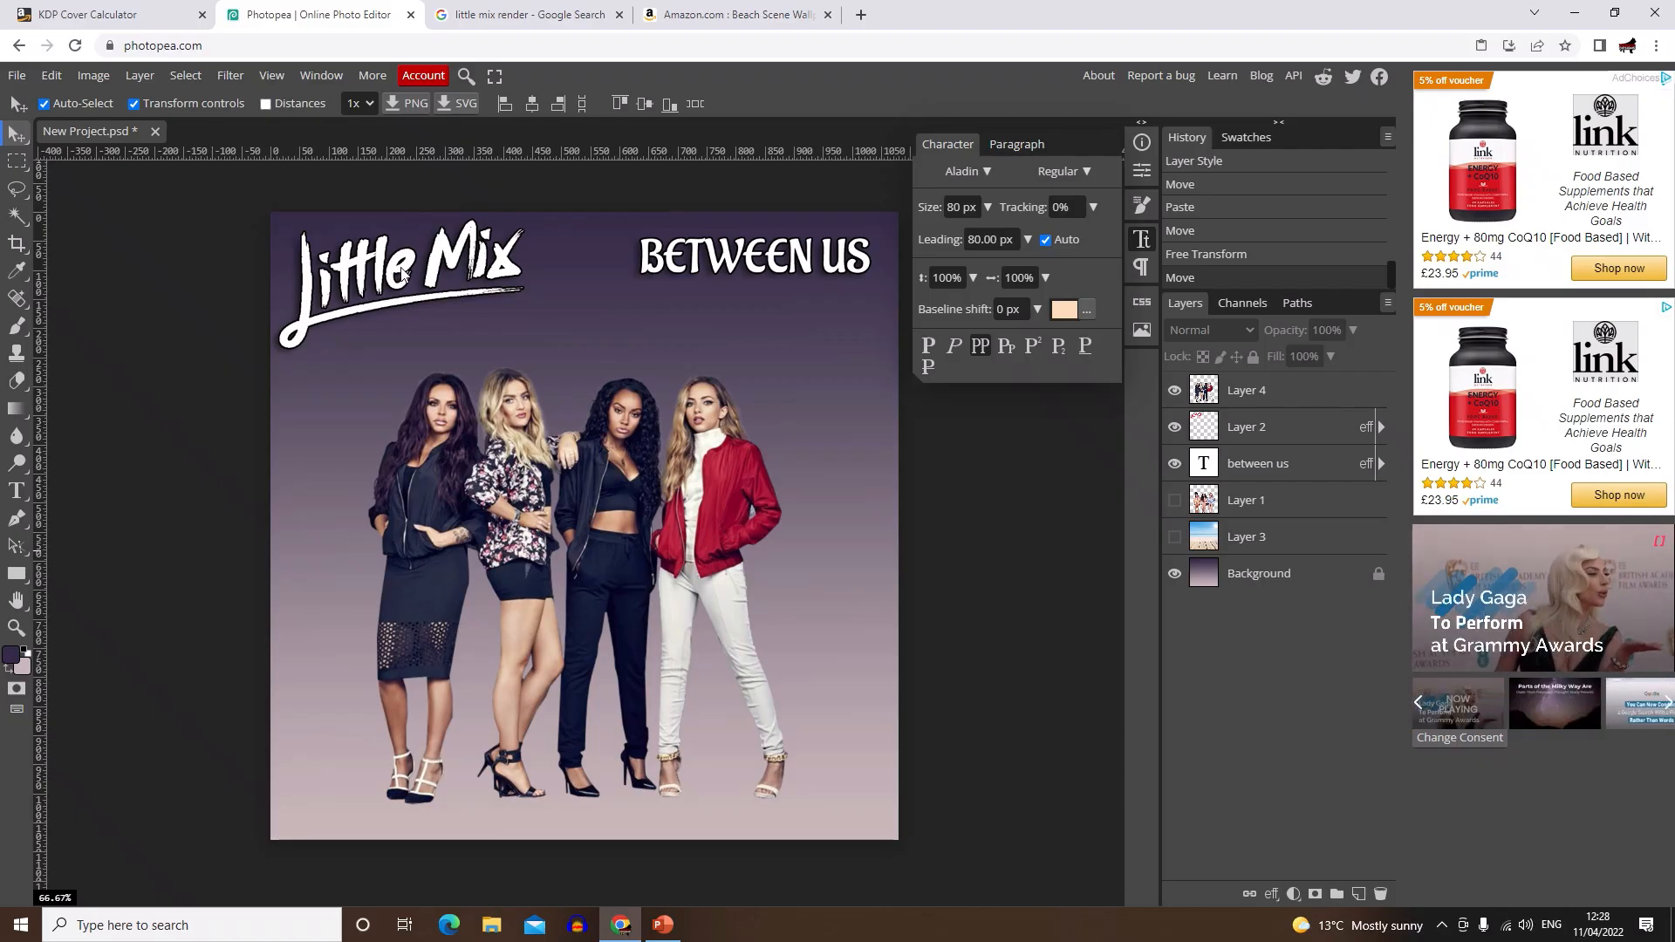
Step: Return to the Google image search and search for "beach"
left_click(524, 15)
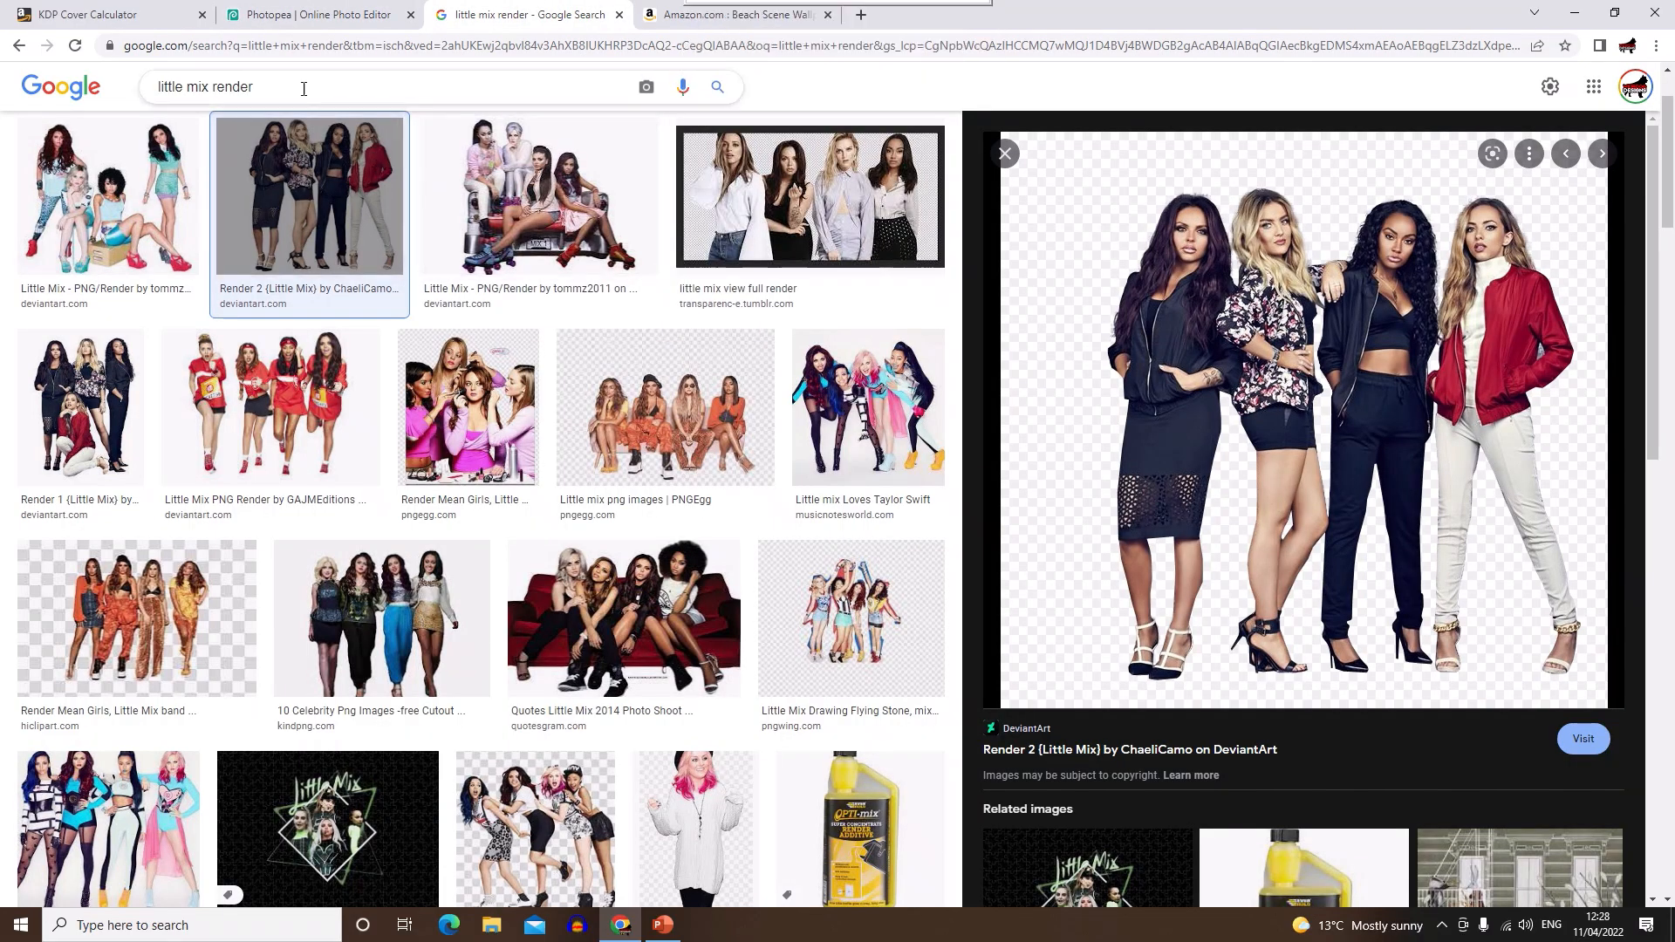
type("beach")
key("Return")
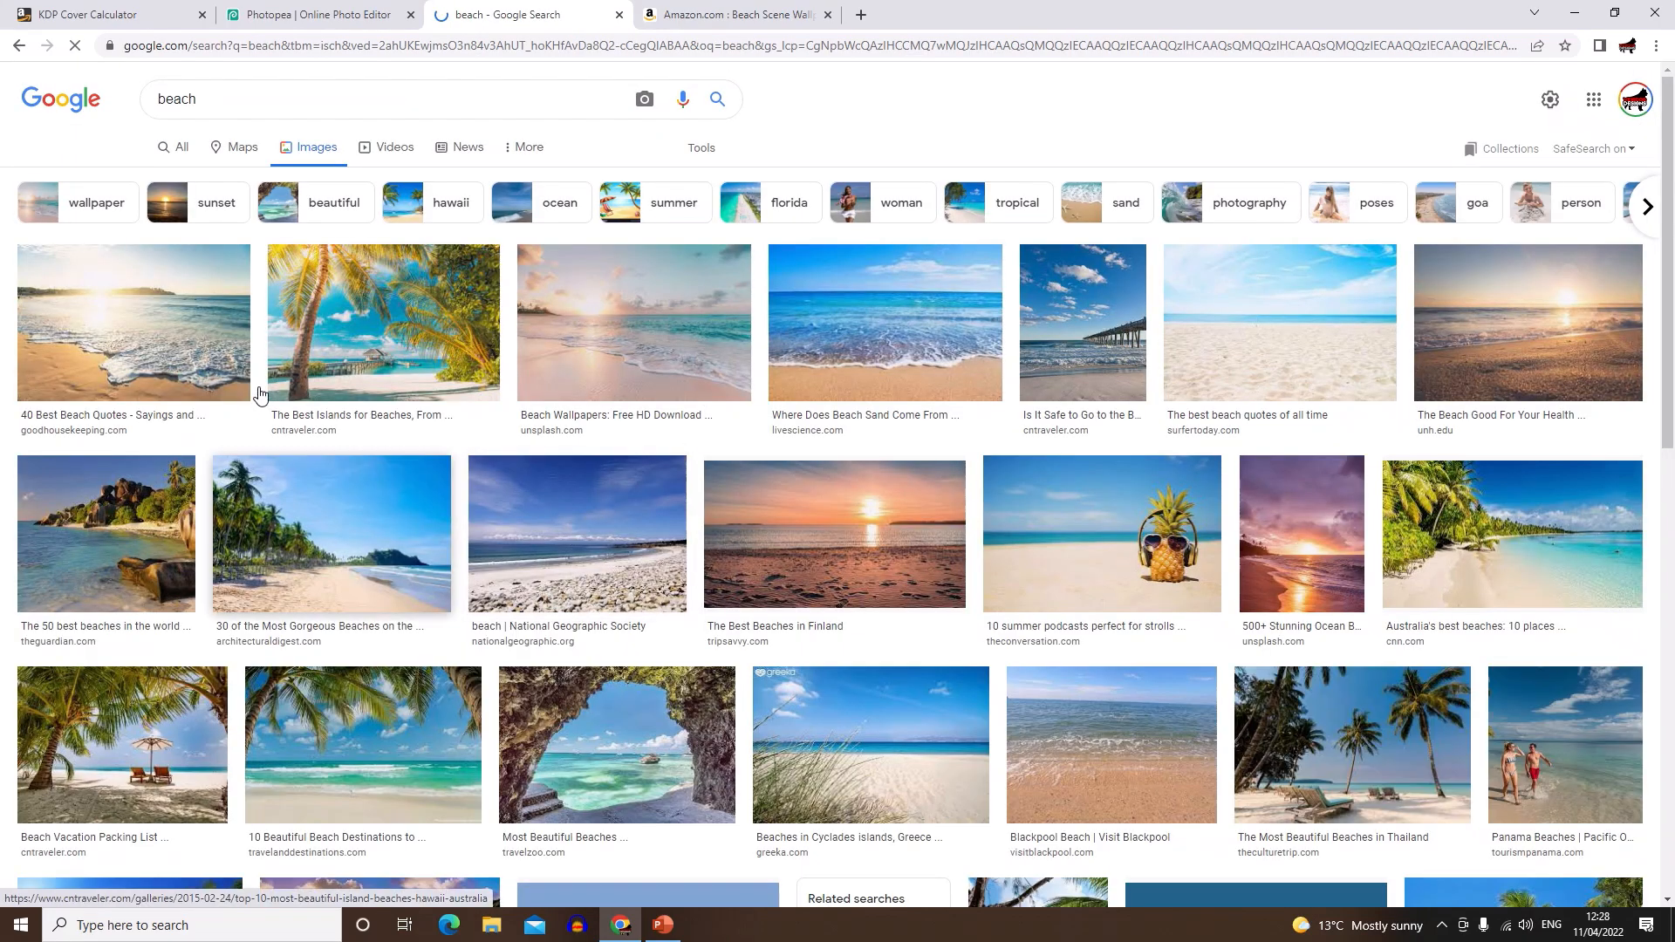
Step: Copy the palm-lined beach picture from Architectural Digest and paste it into the Photopea project
left_click(390, 591)
right_click(1272, 340)
left_click(1332, 539)
left_click(308, 15)
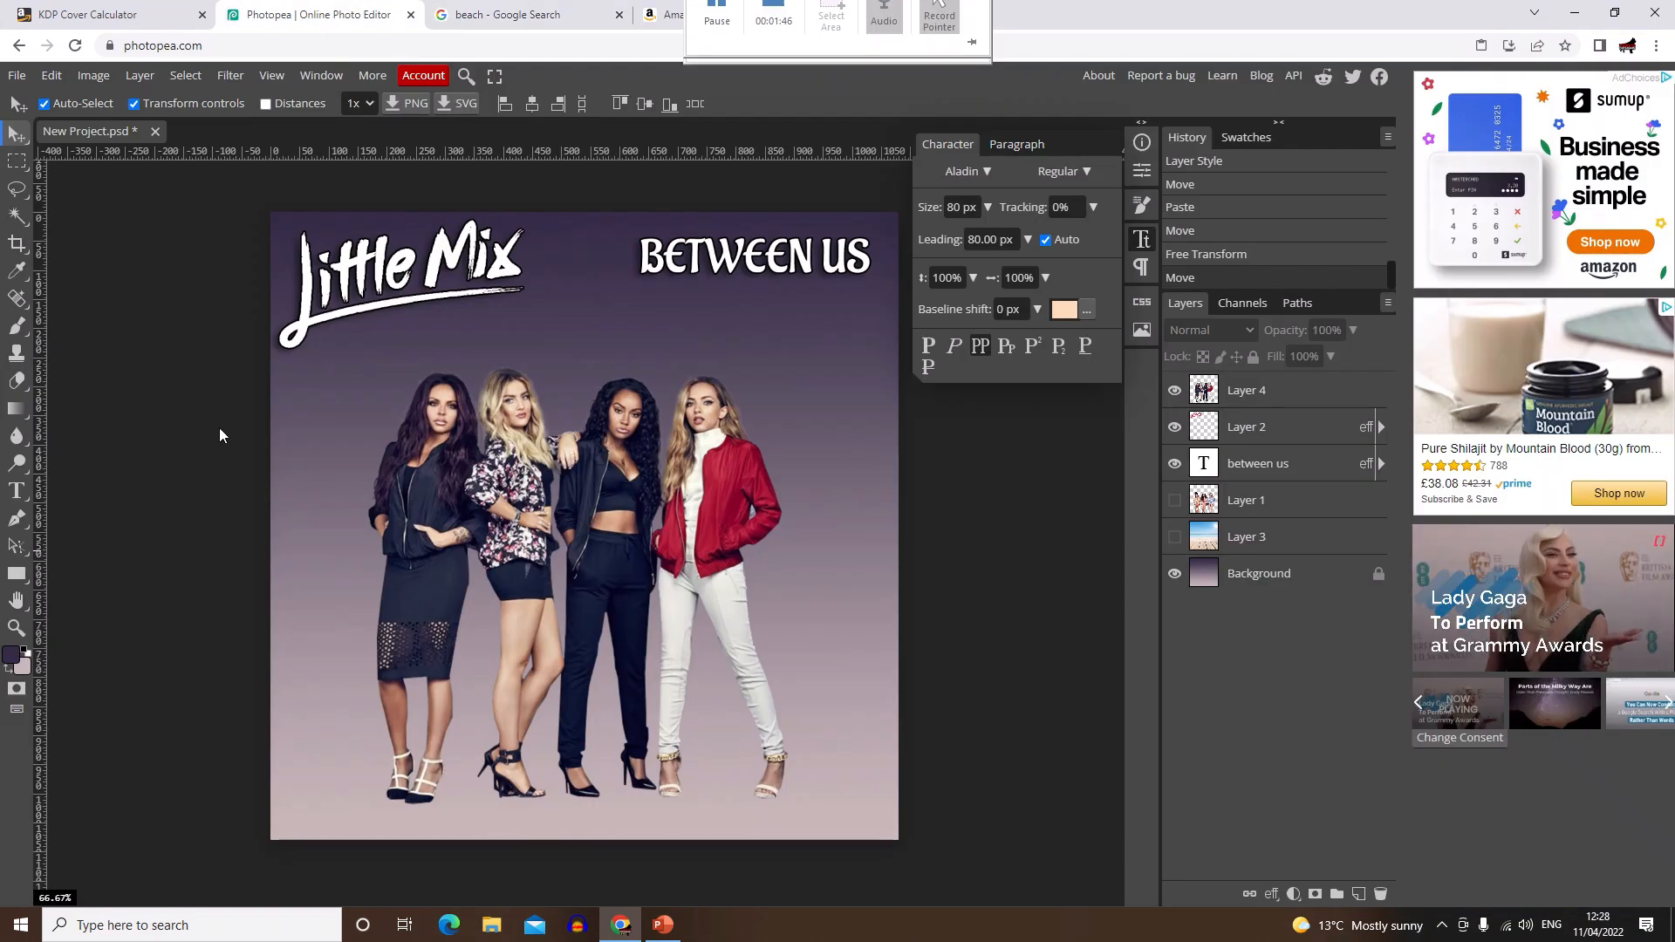
key("ctrl+v")
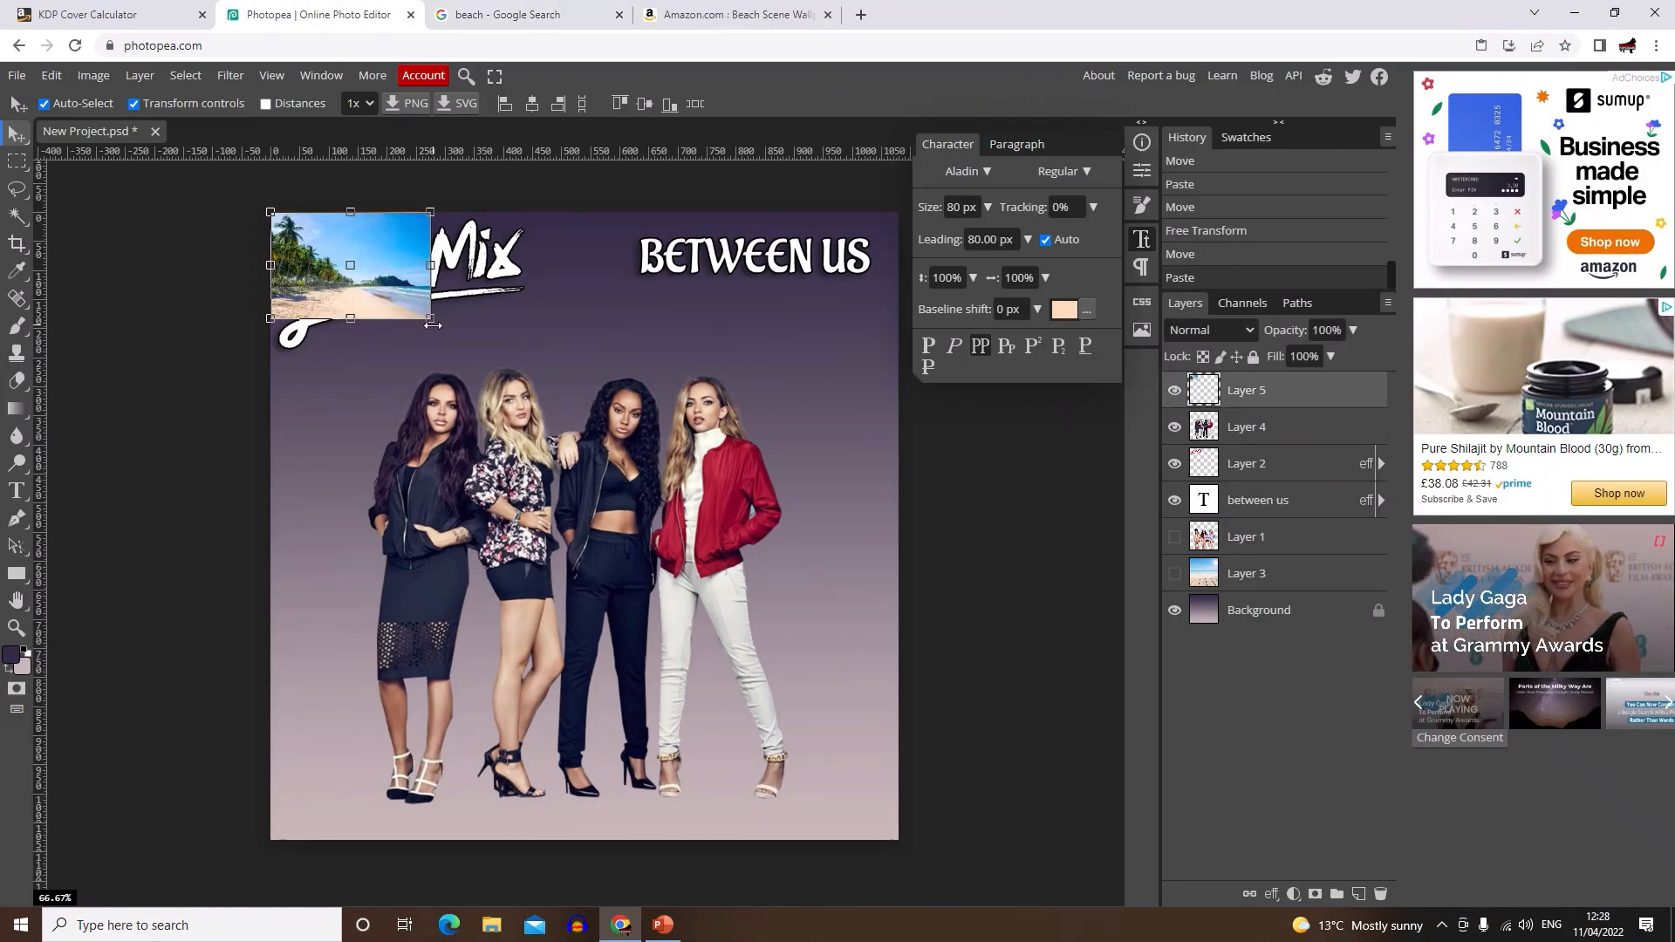
Step: Enlarge the pasted beach picture to about 590%, centre it over the canvas and move its layer below Layer 1
left_click_drag(430, 318, 1213, 839)
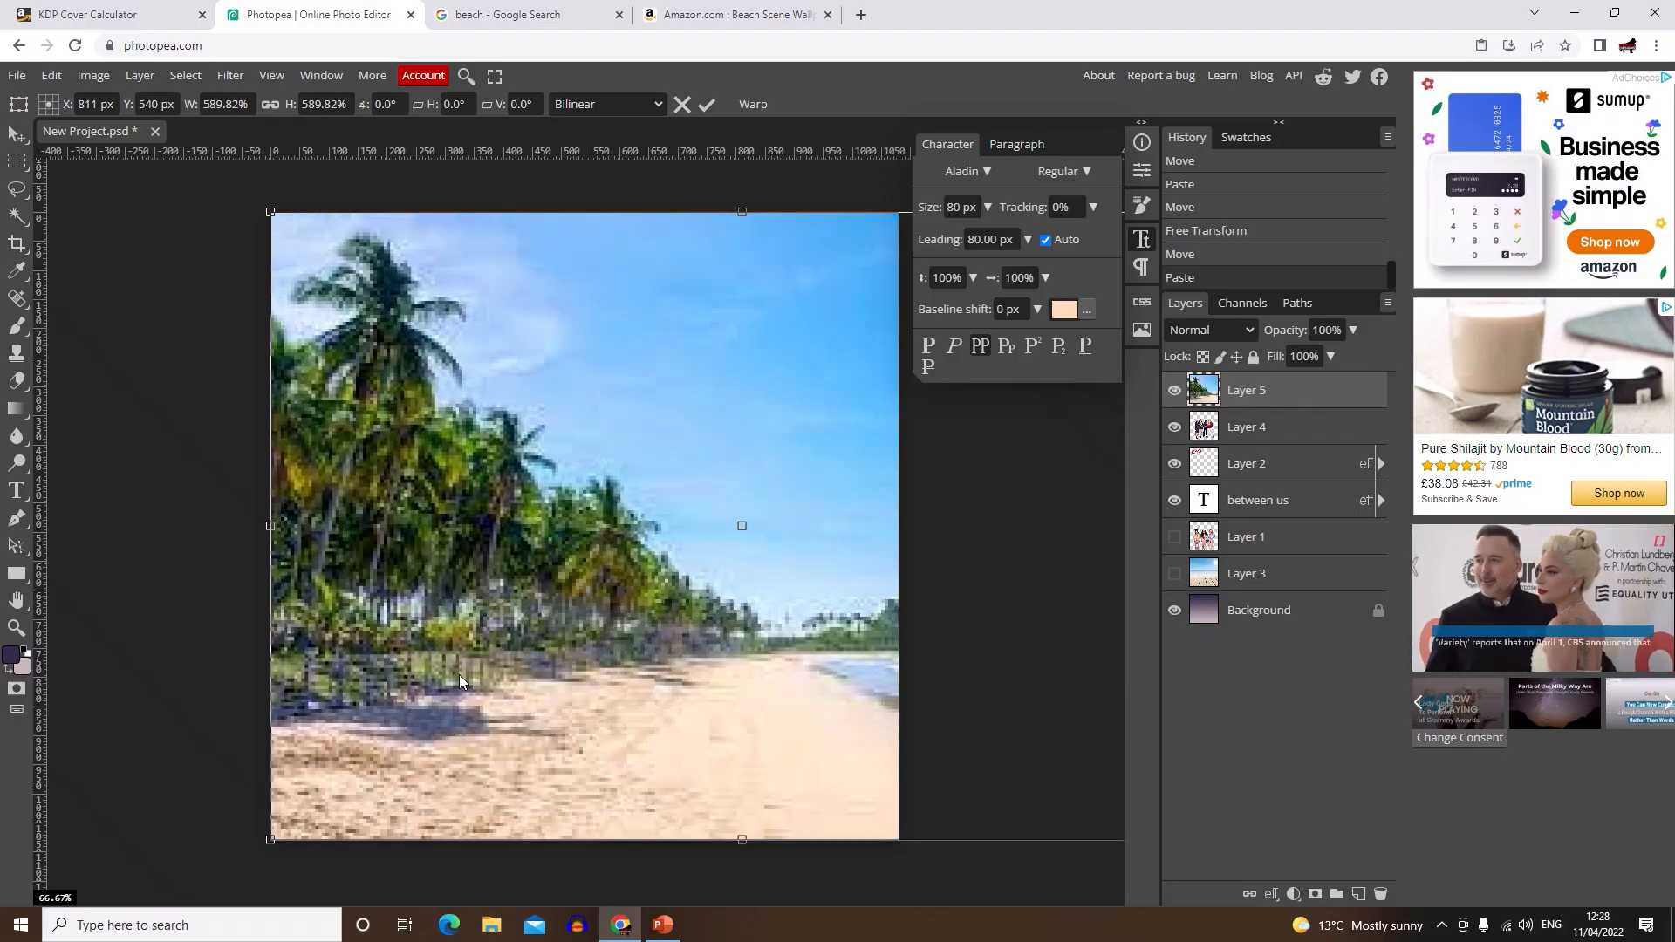
key("Return")
left_click_drag(813, 454, 668, 454)
left_click_drag(1267, 395, 1224, 565)
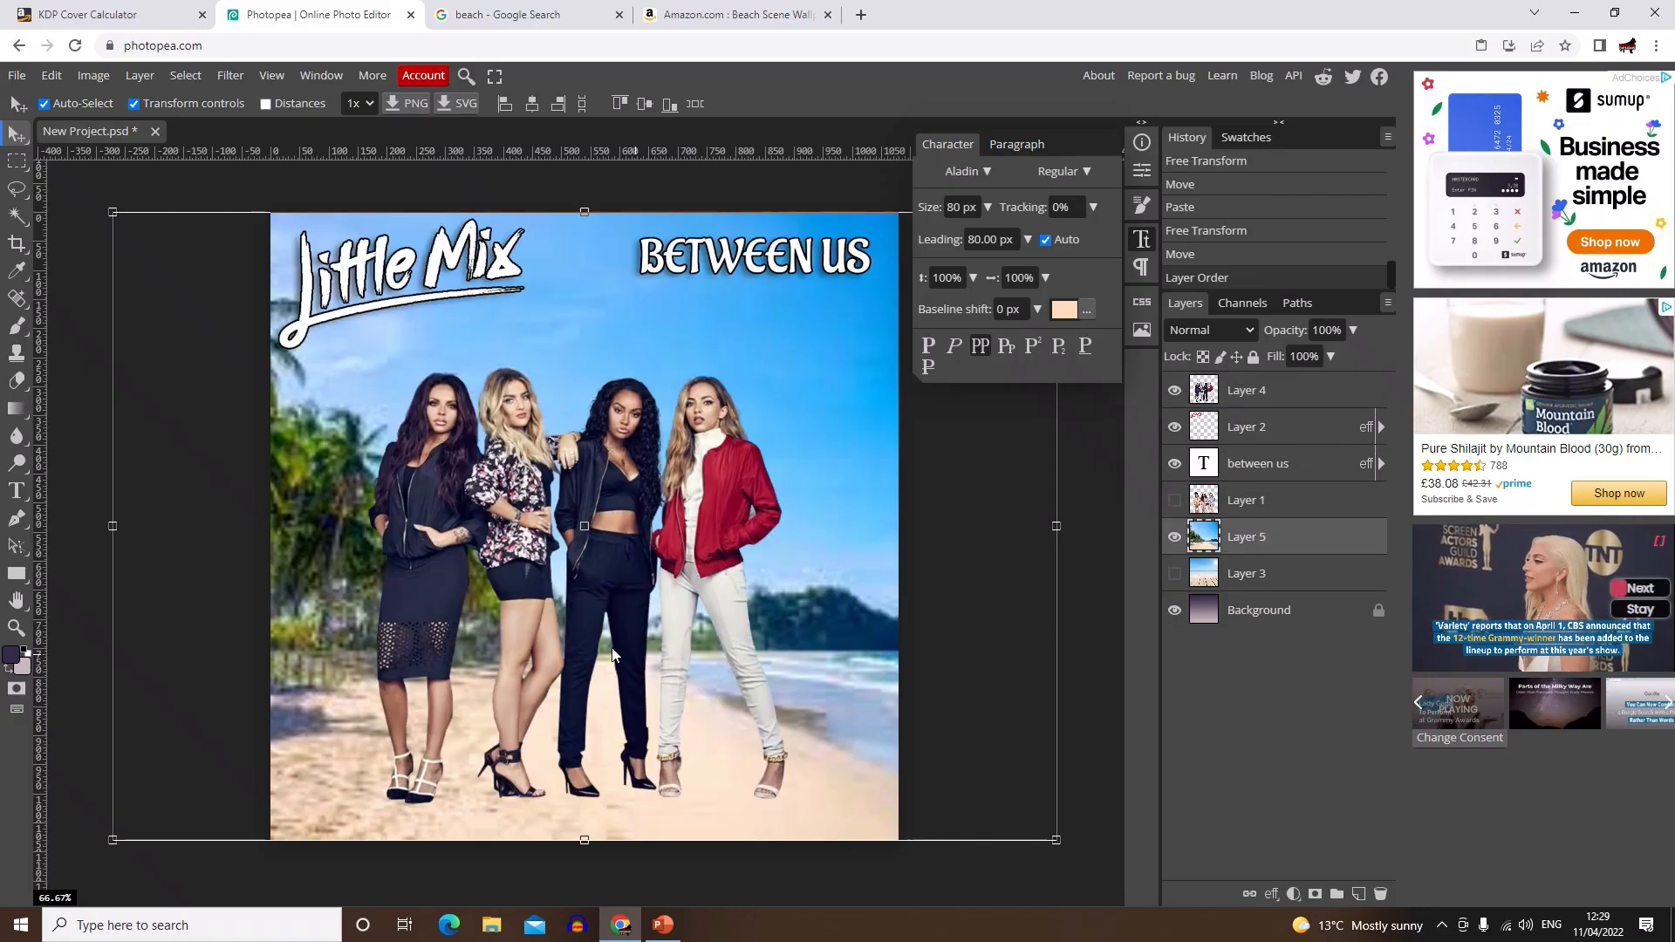
Step: Return to the beach image results and view the Coco Palm Beach picture from the related images
left_click(568, 8)
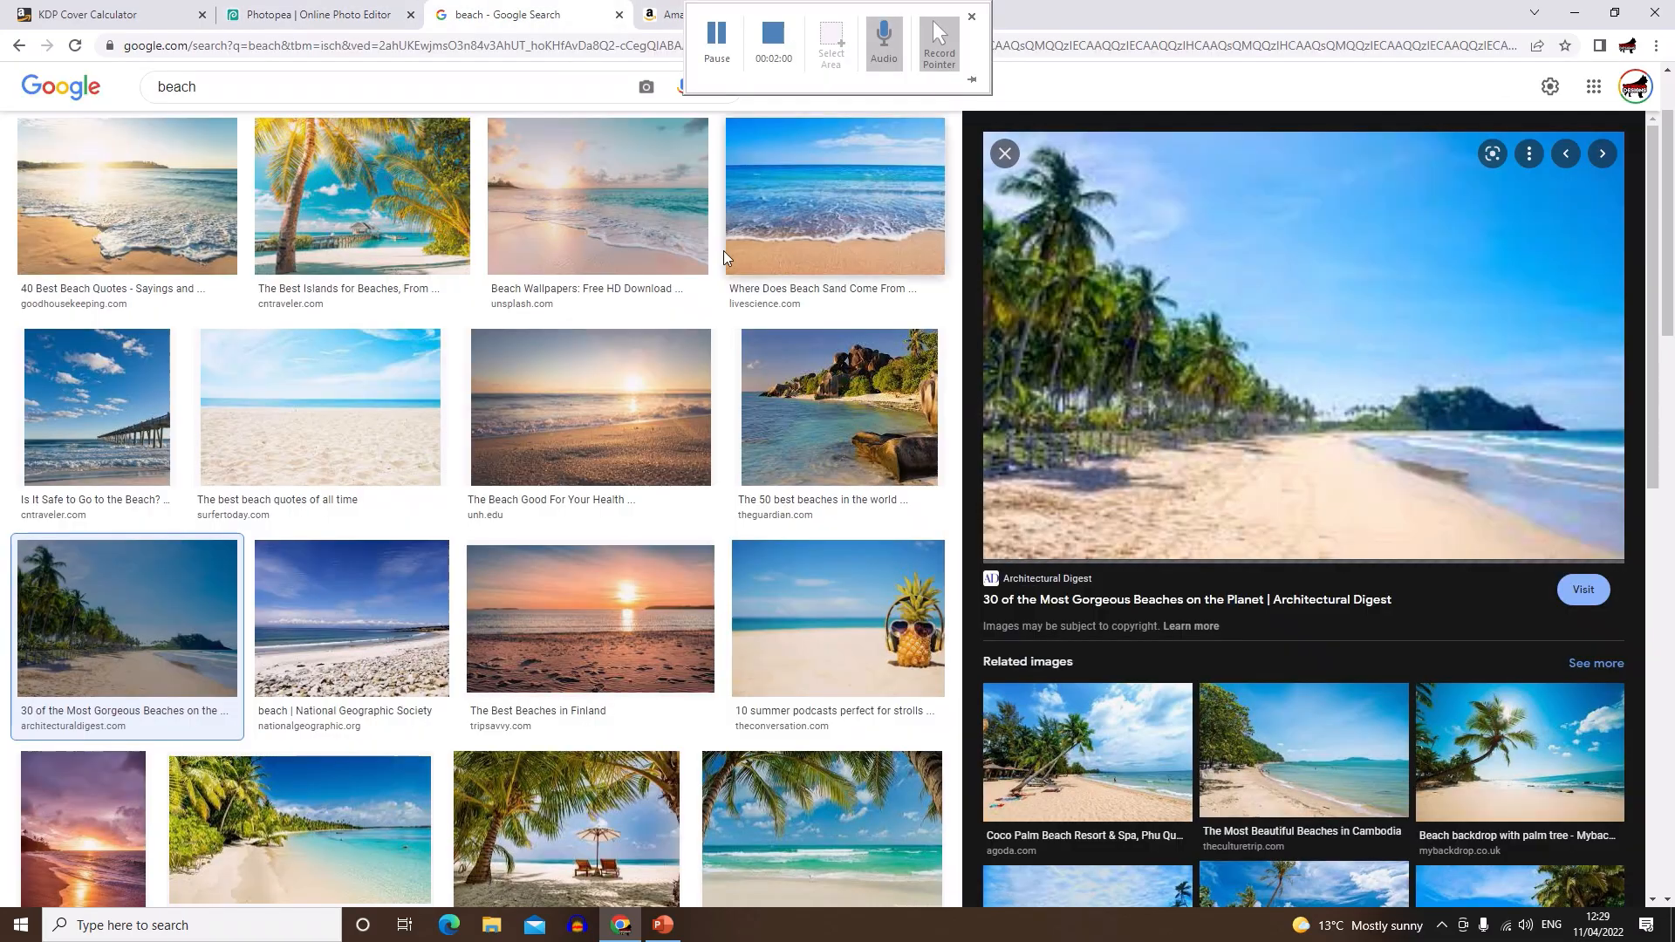
scroll(1108, 558, "down", 3)
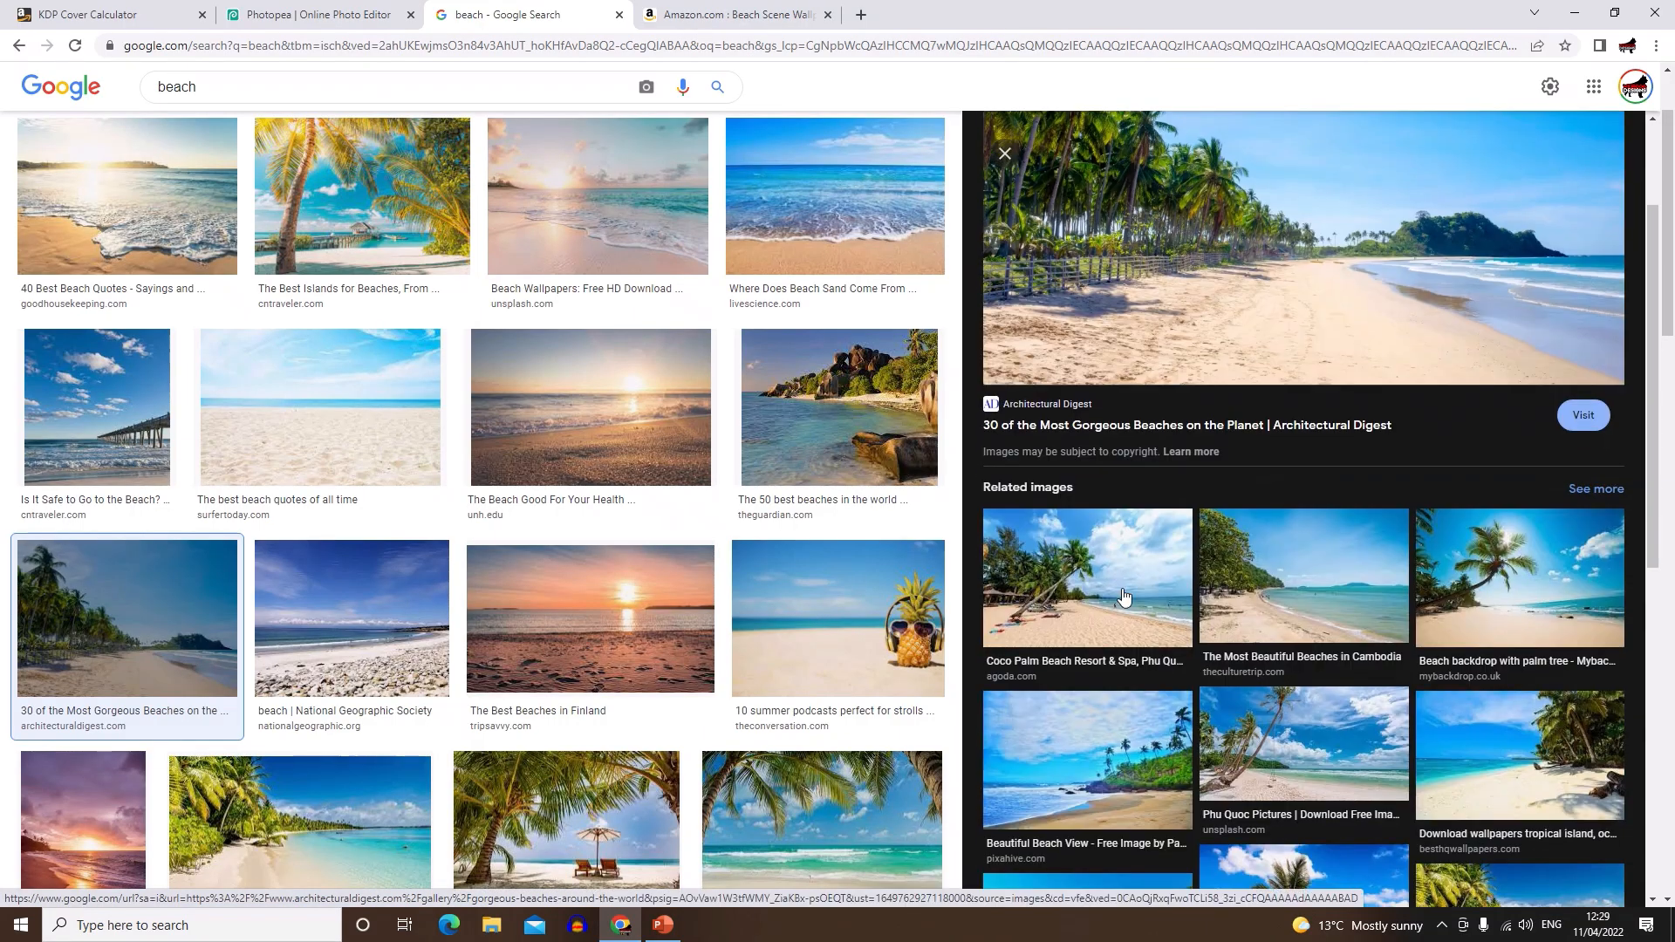
left_click(1116, 567)
right_click(1162, 448)
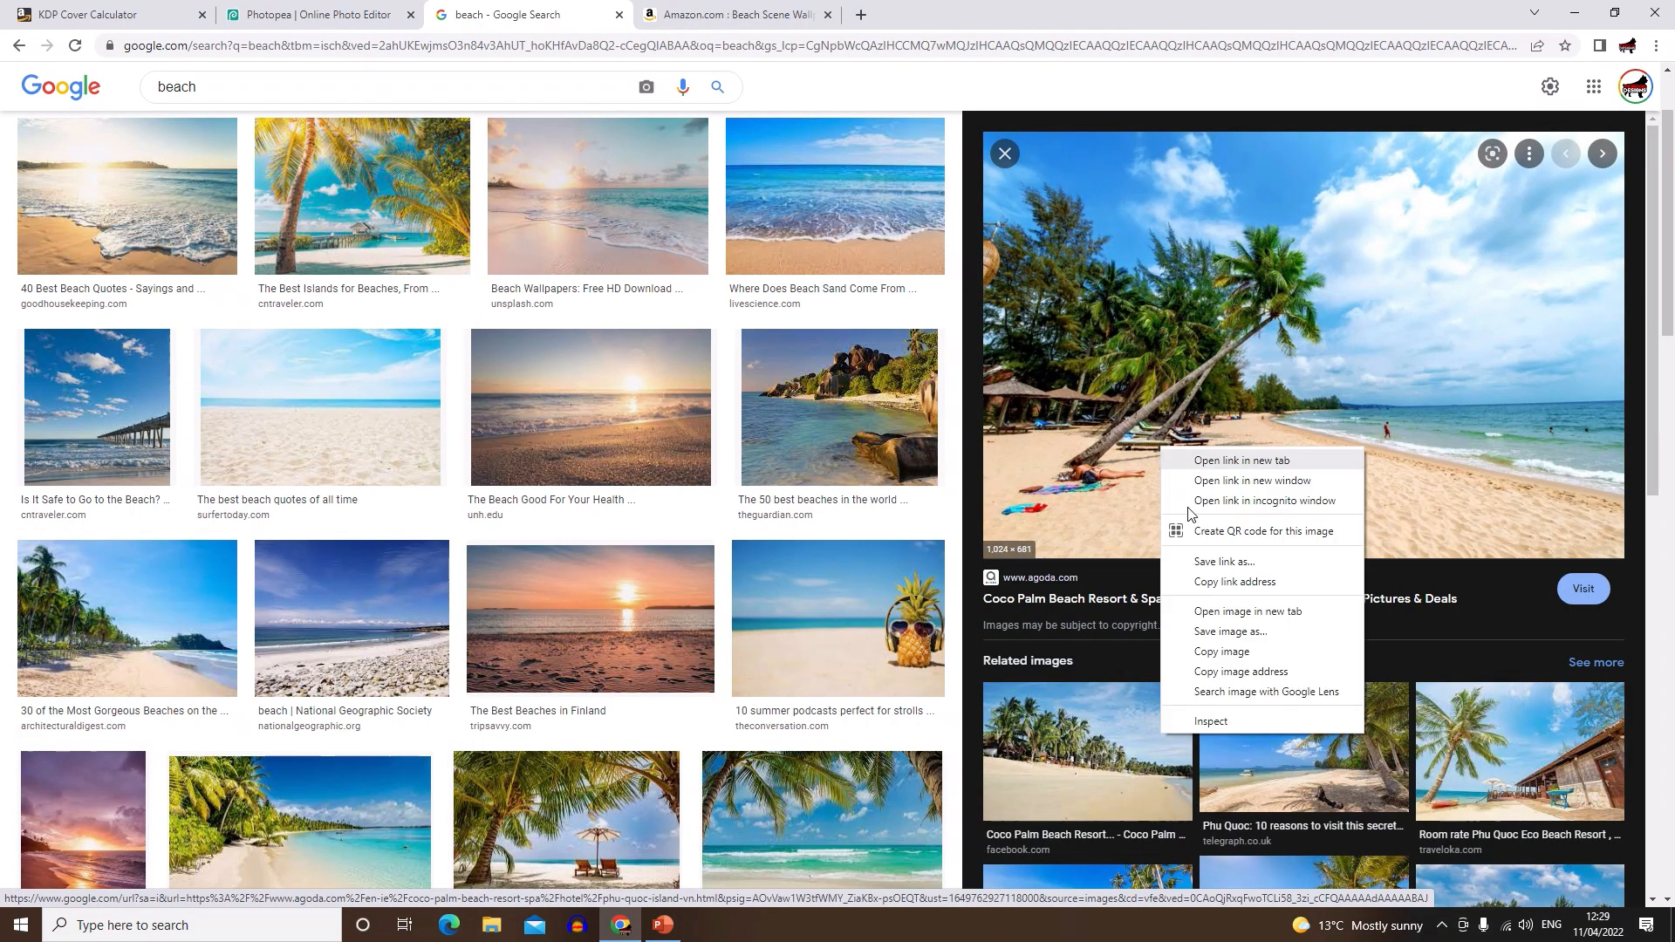
Step: Preview the University of New Hampshire beach picture from the image results, copy it and open its source page
left_click(640, 459)
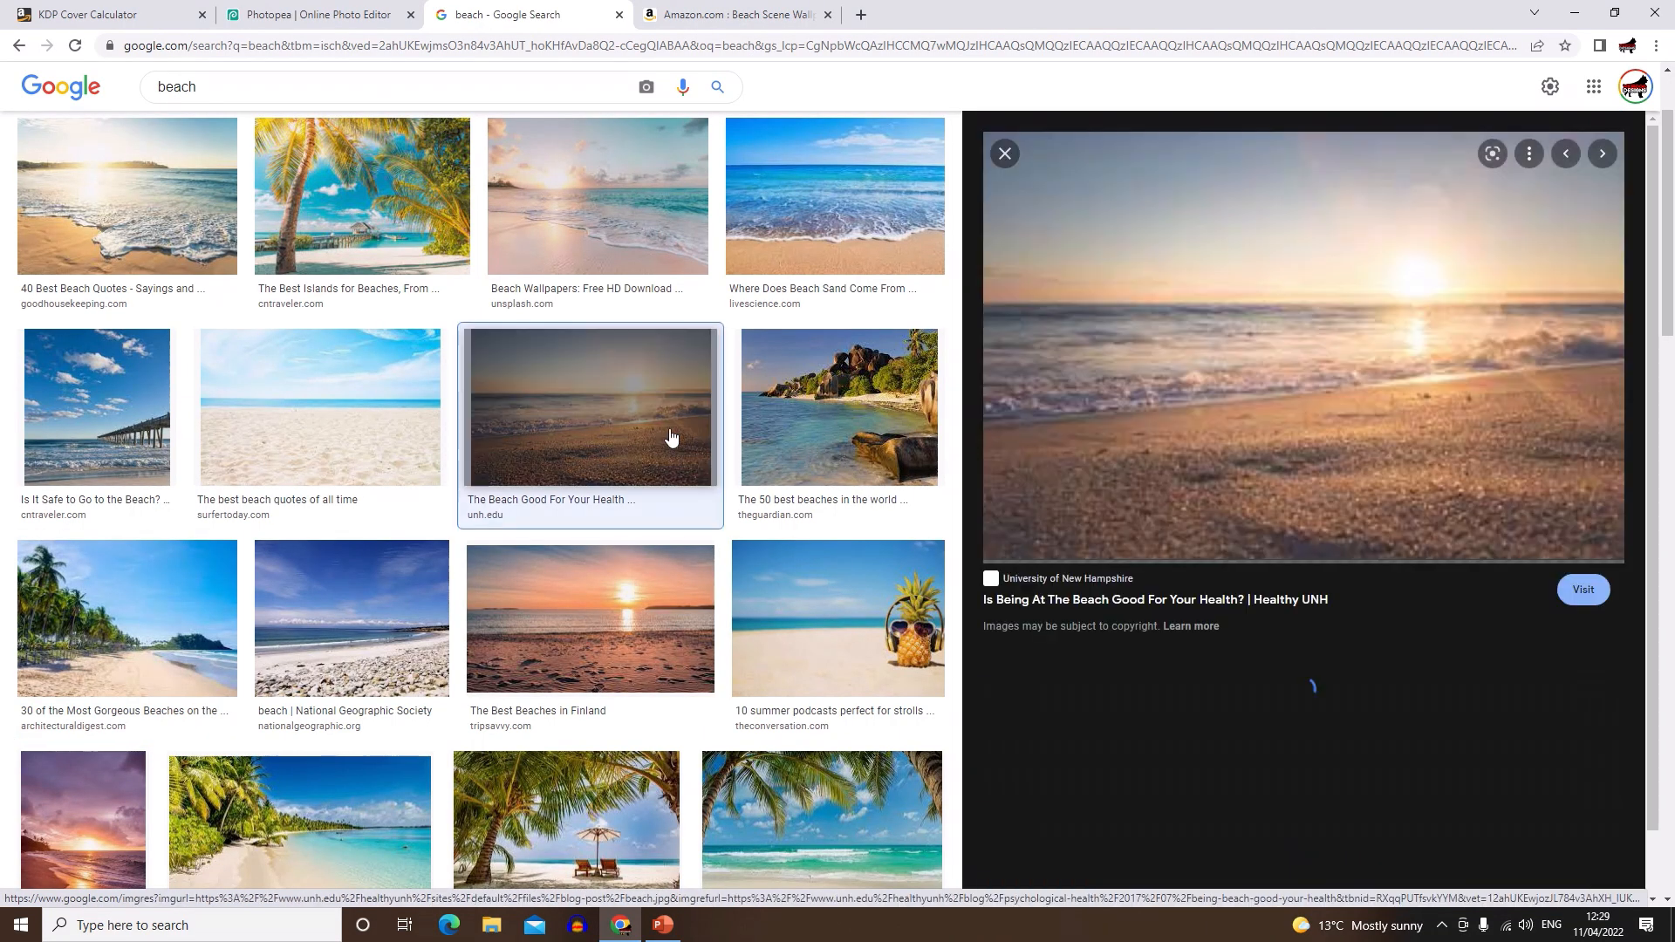
right_click(1214, 379)
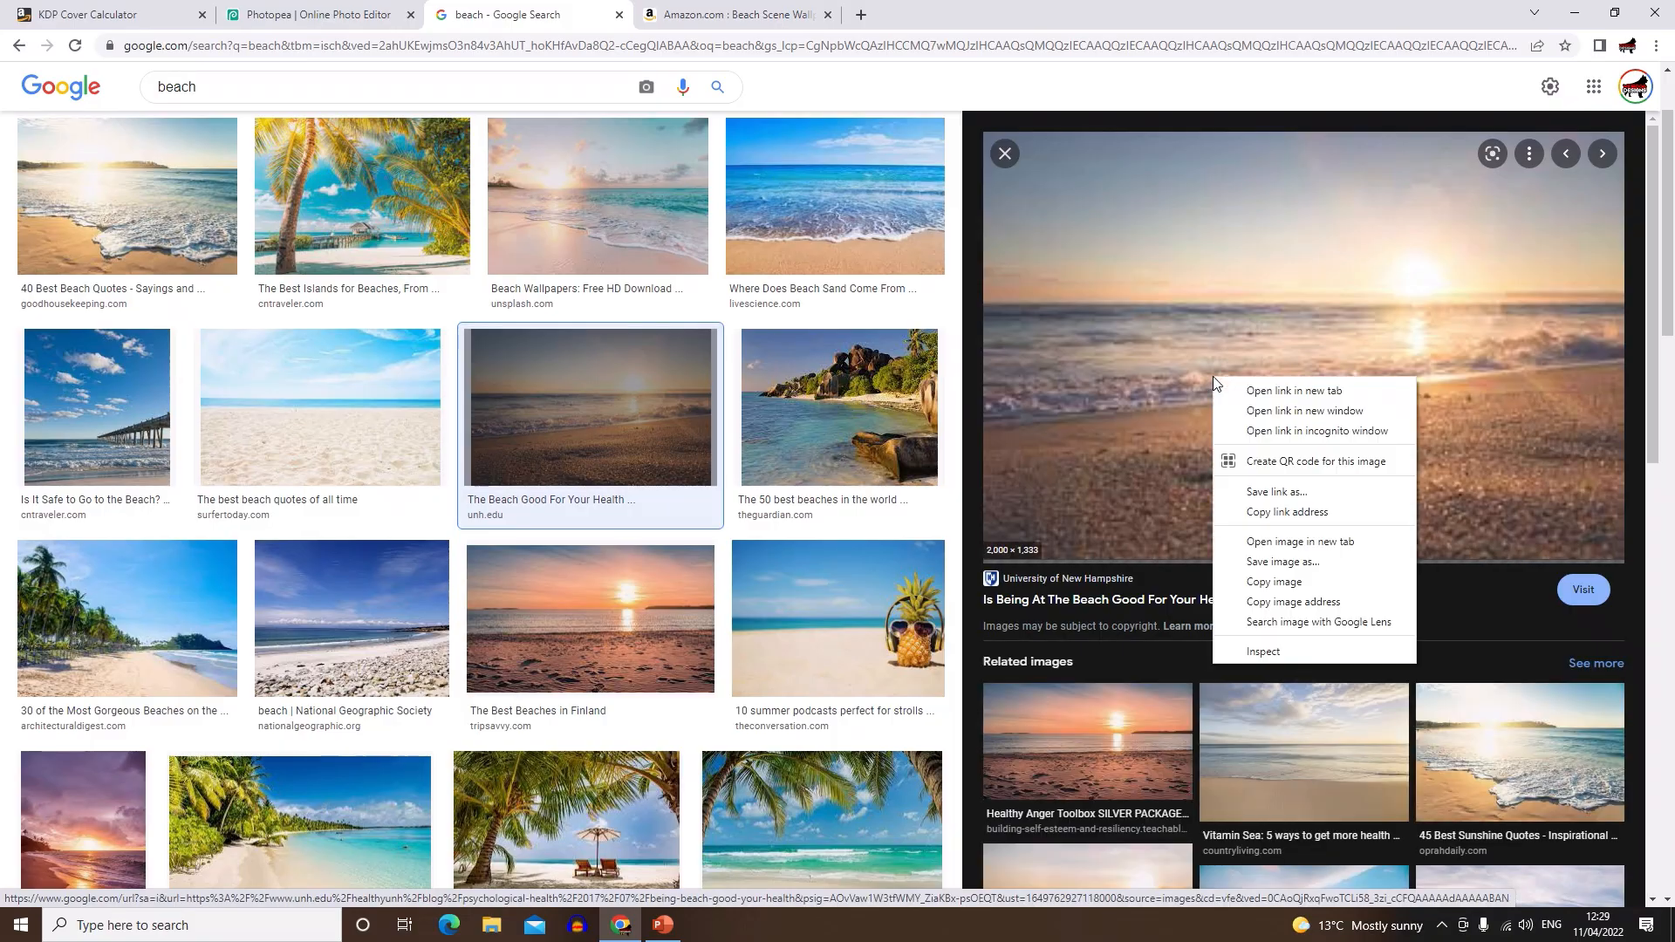
left_click(1290, 582)
left_click(1174, 520)
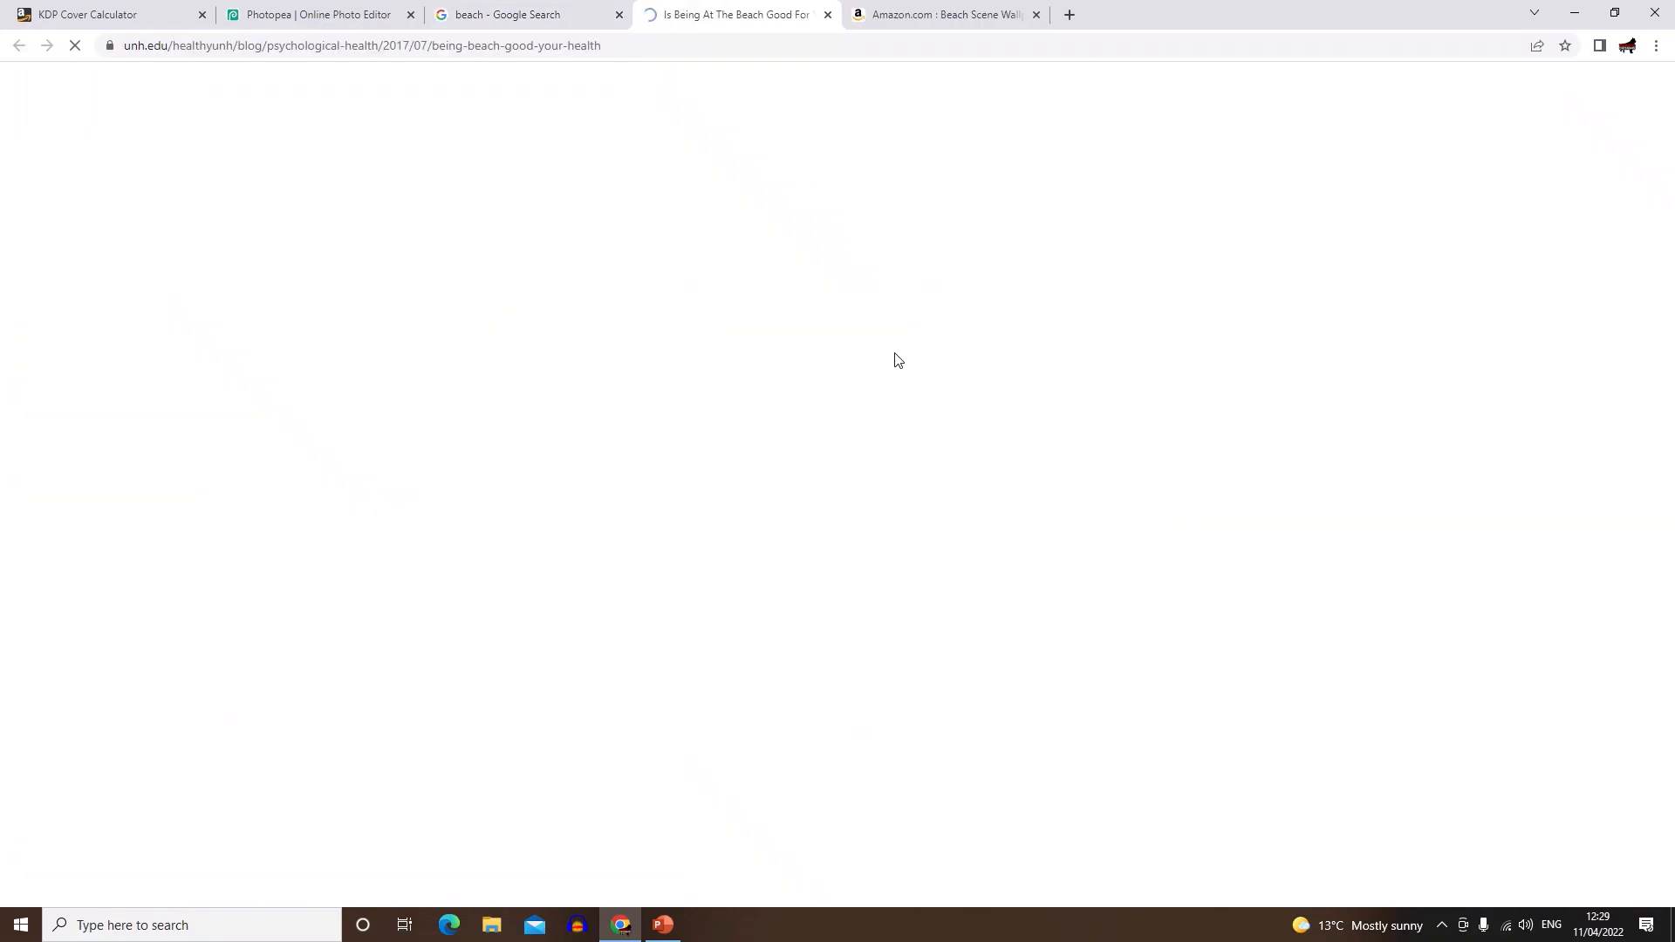
Step: Return to the beach image results and view the University of New Hampshire picture's image in its own tab
left_click(510, 9)
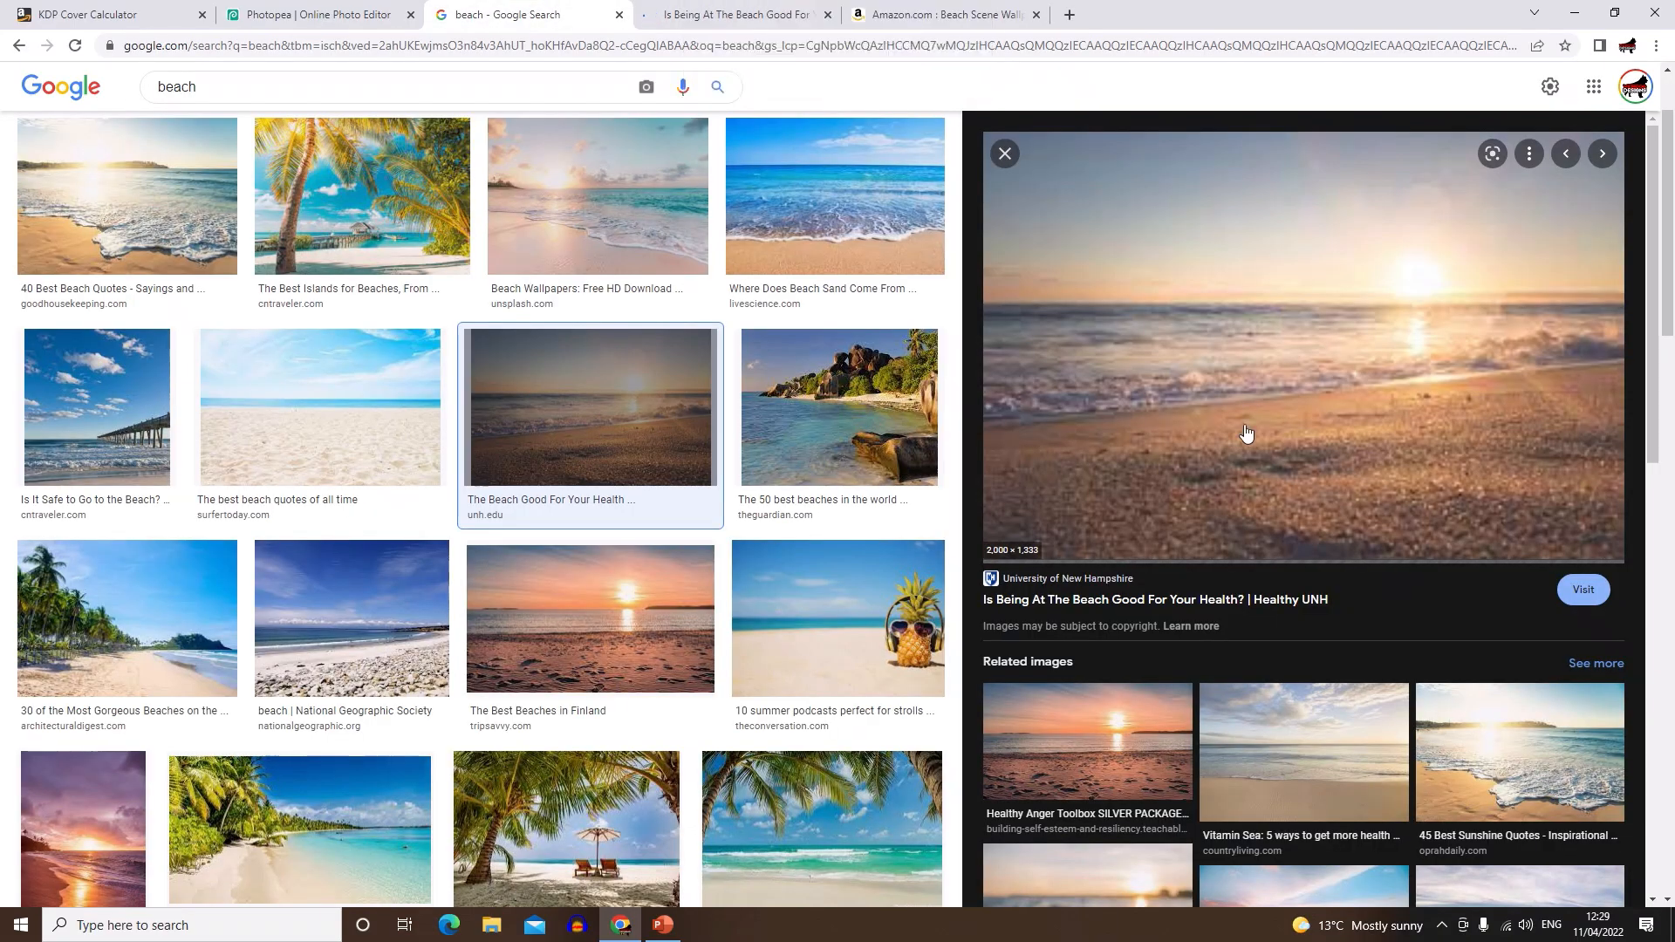
right_click(1274, 418)
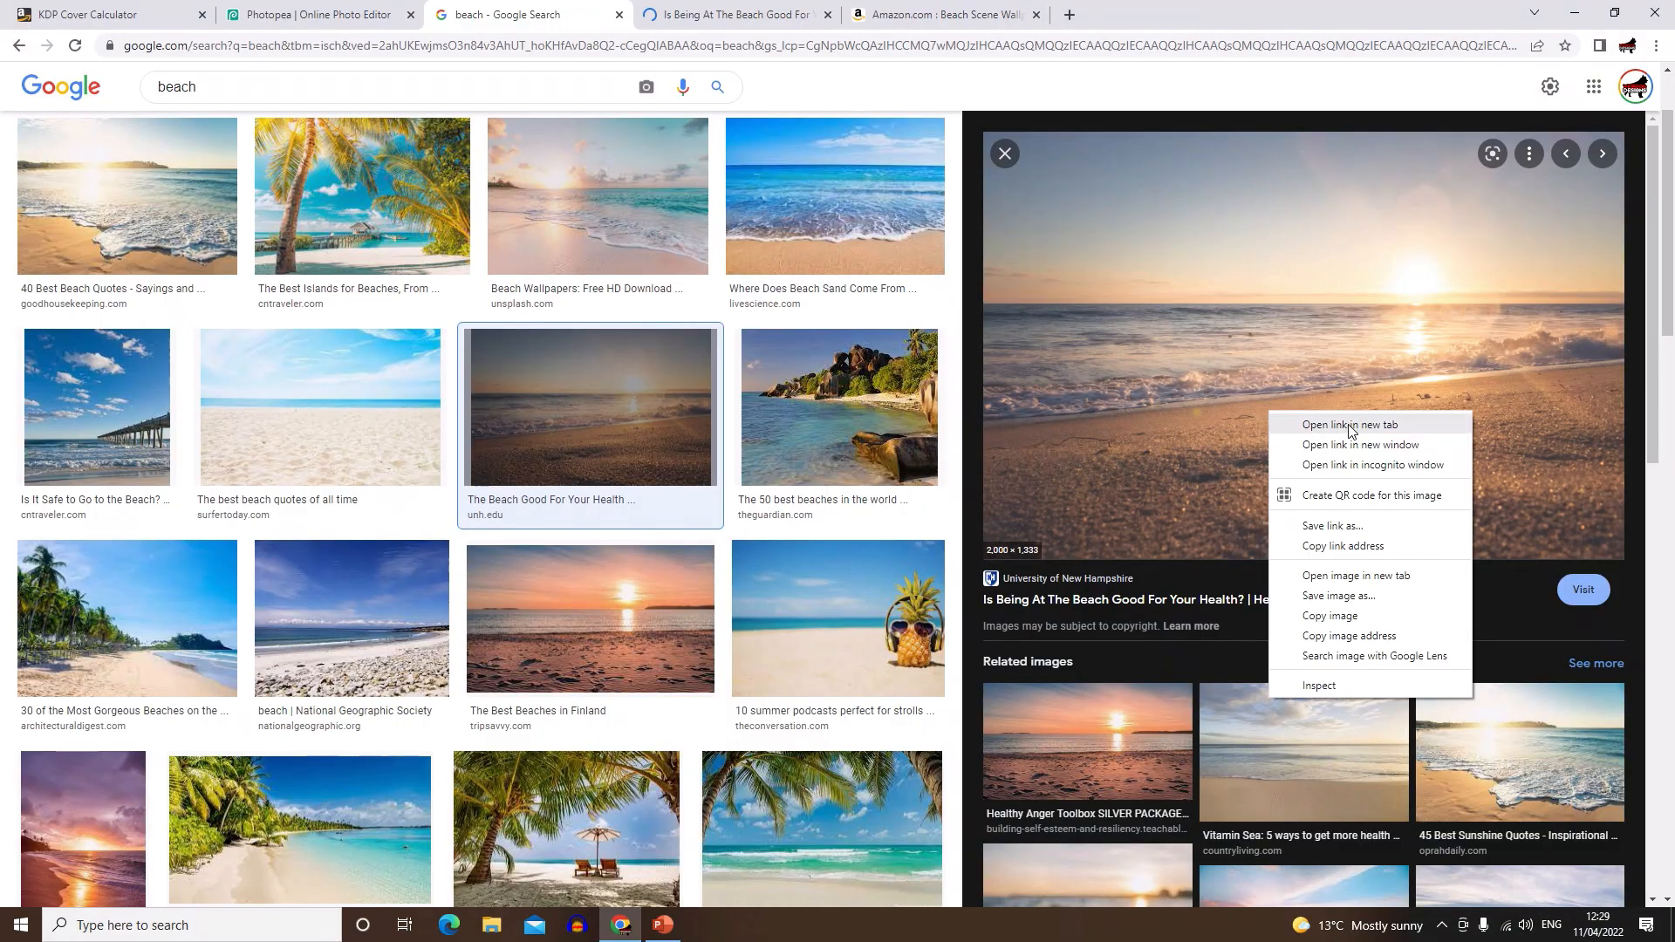
left_click(1361, 583)
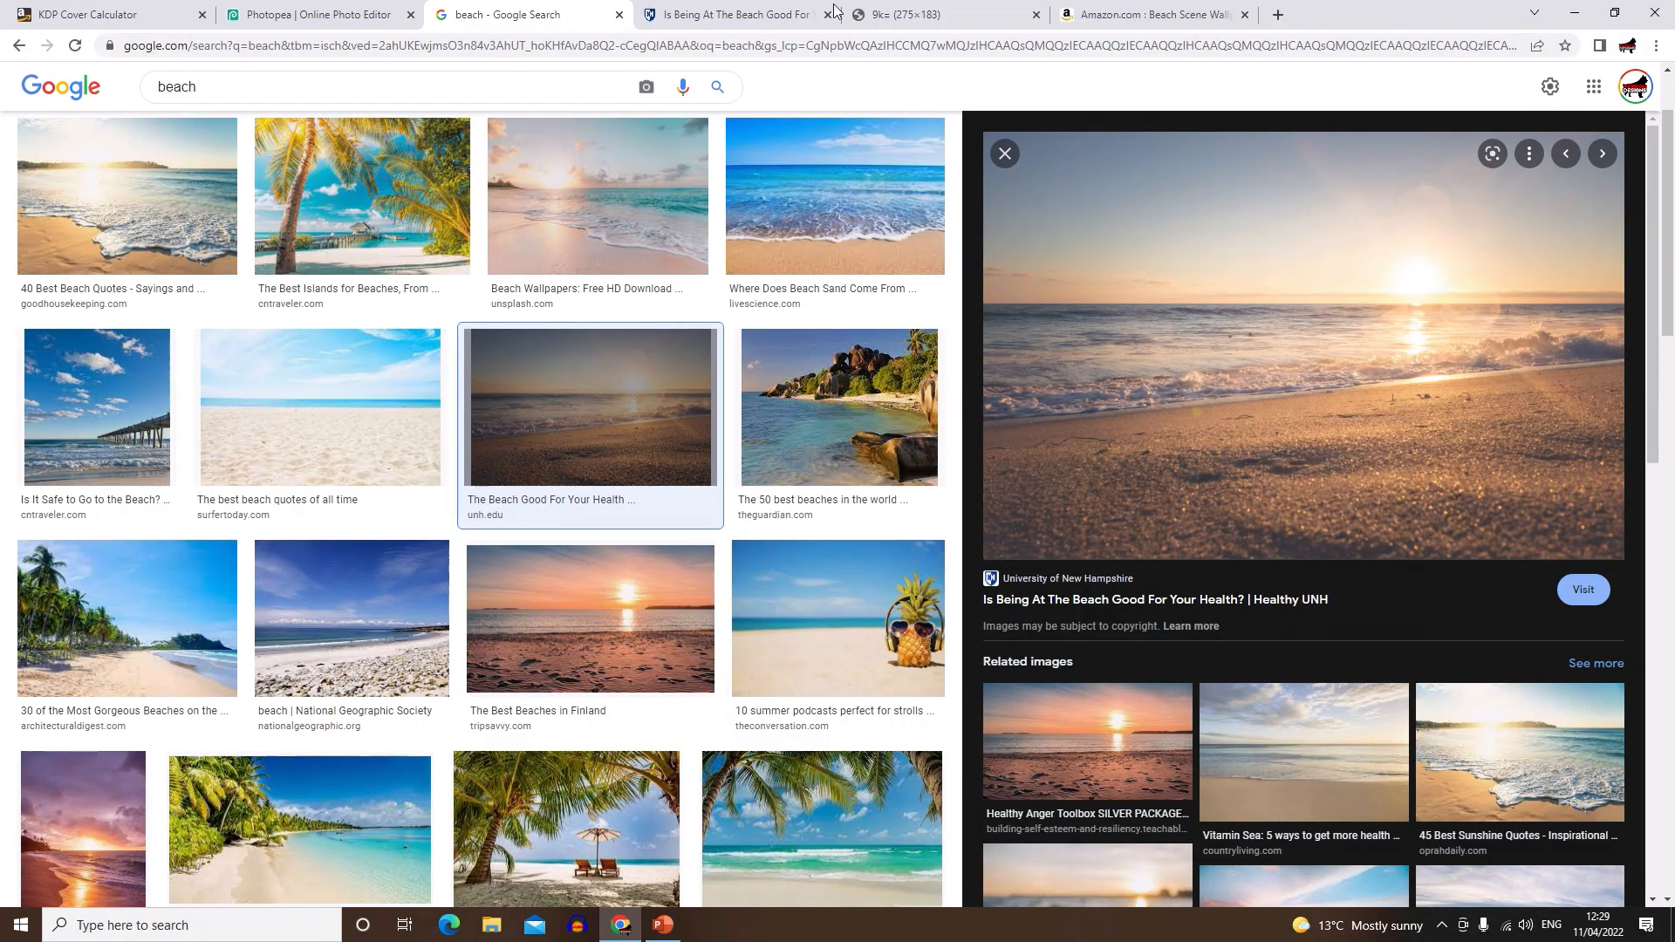
left_click(926, 11)
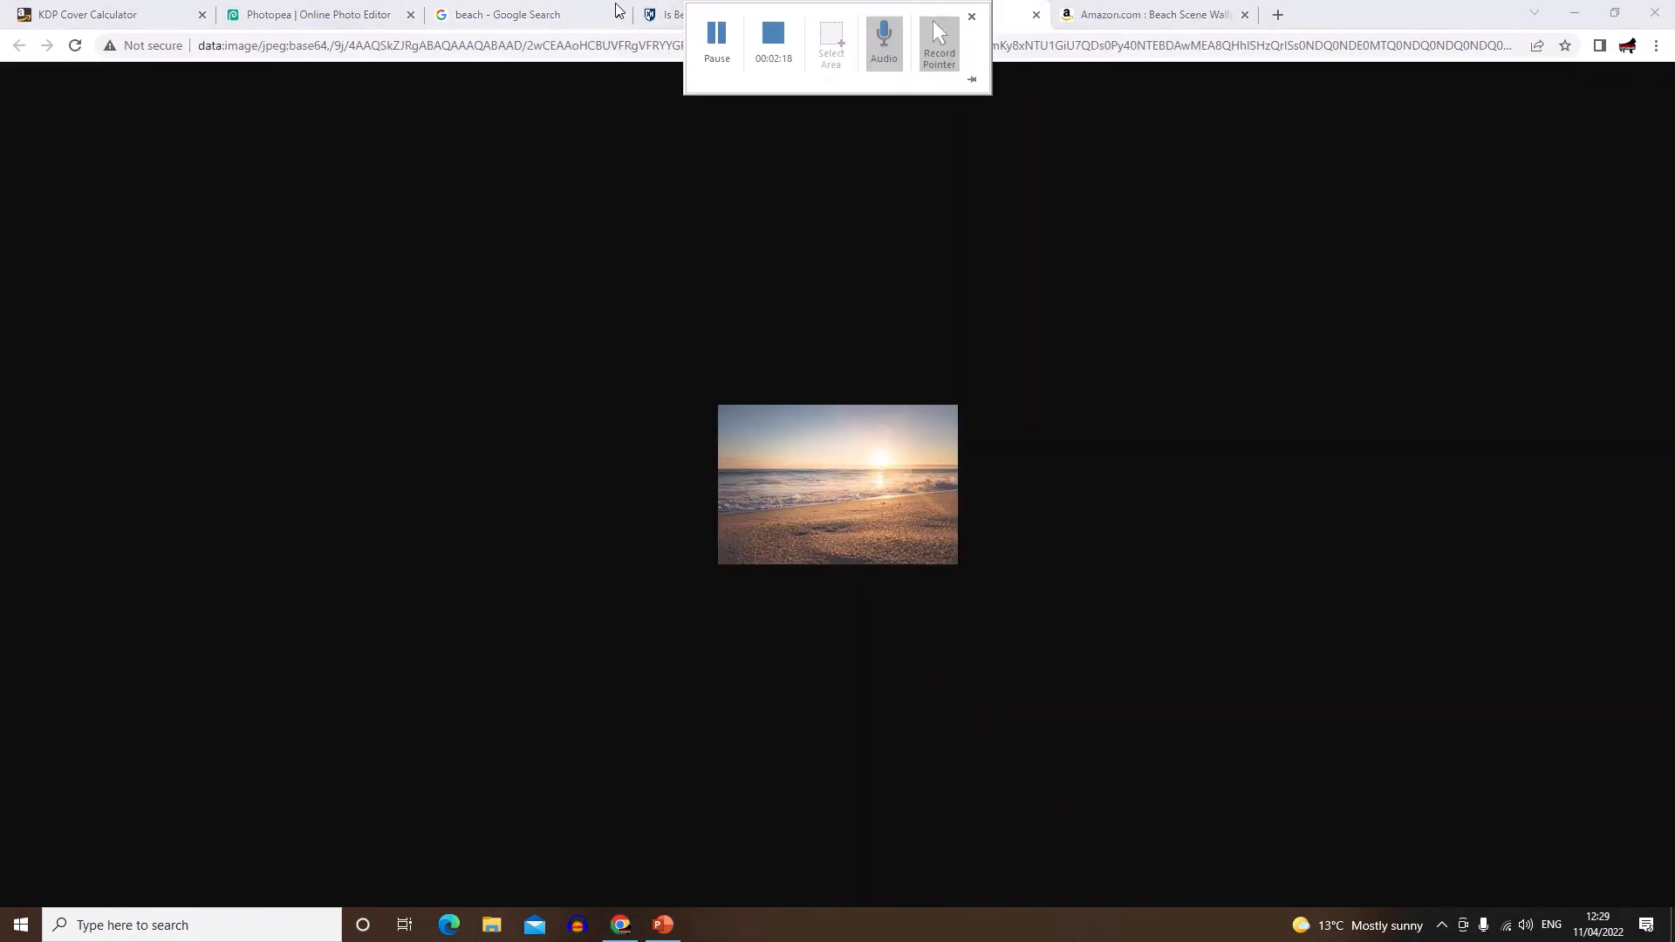
left_click(569, 16)
Step: Find the beach photo in the "Is Being At The Beach Good For Your Health?" article and view it in its own tab
left_click(710, 15)
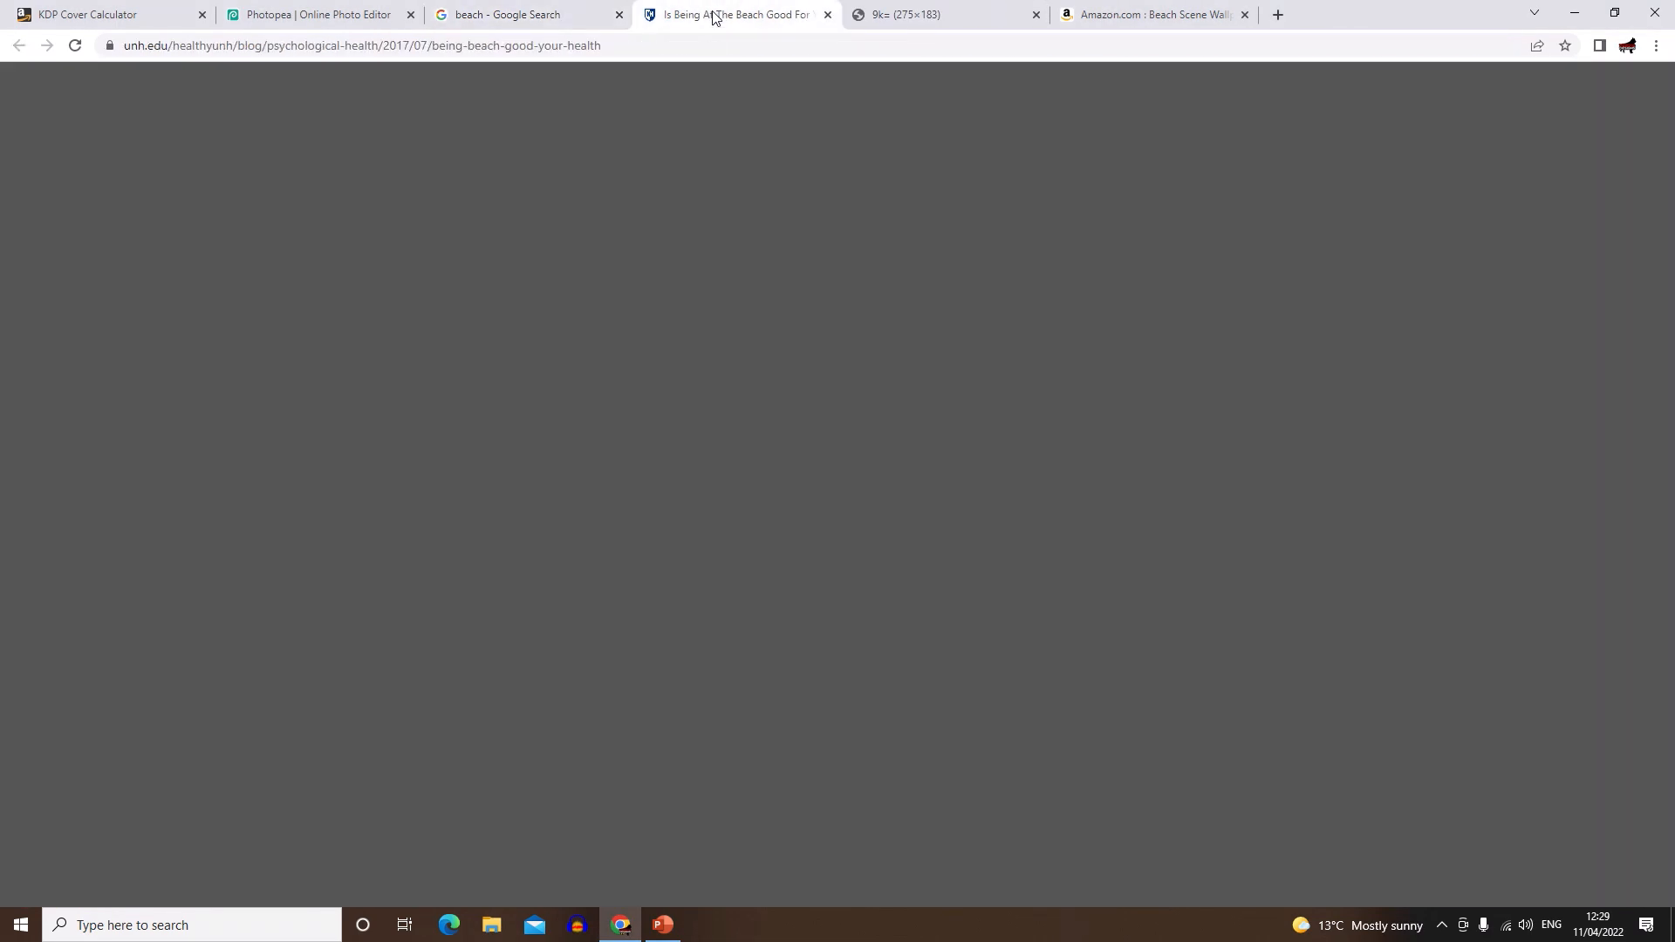
scroll(846, 489, "down", 5)
scroll(852, 494, "up", 3)
right_click(893, 332)
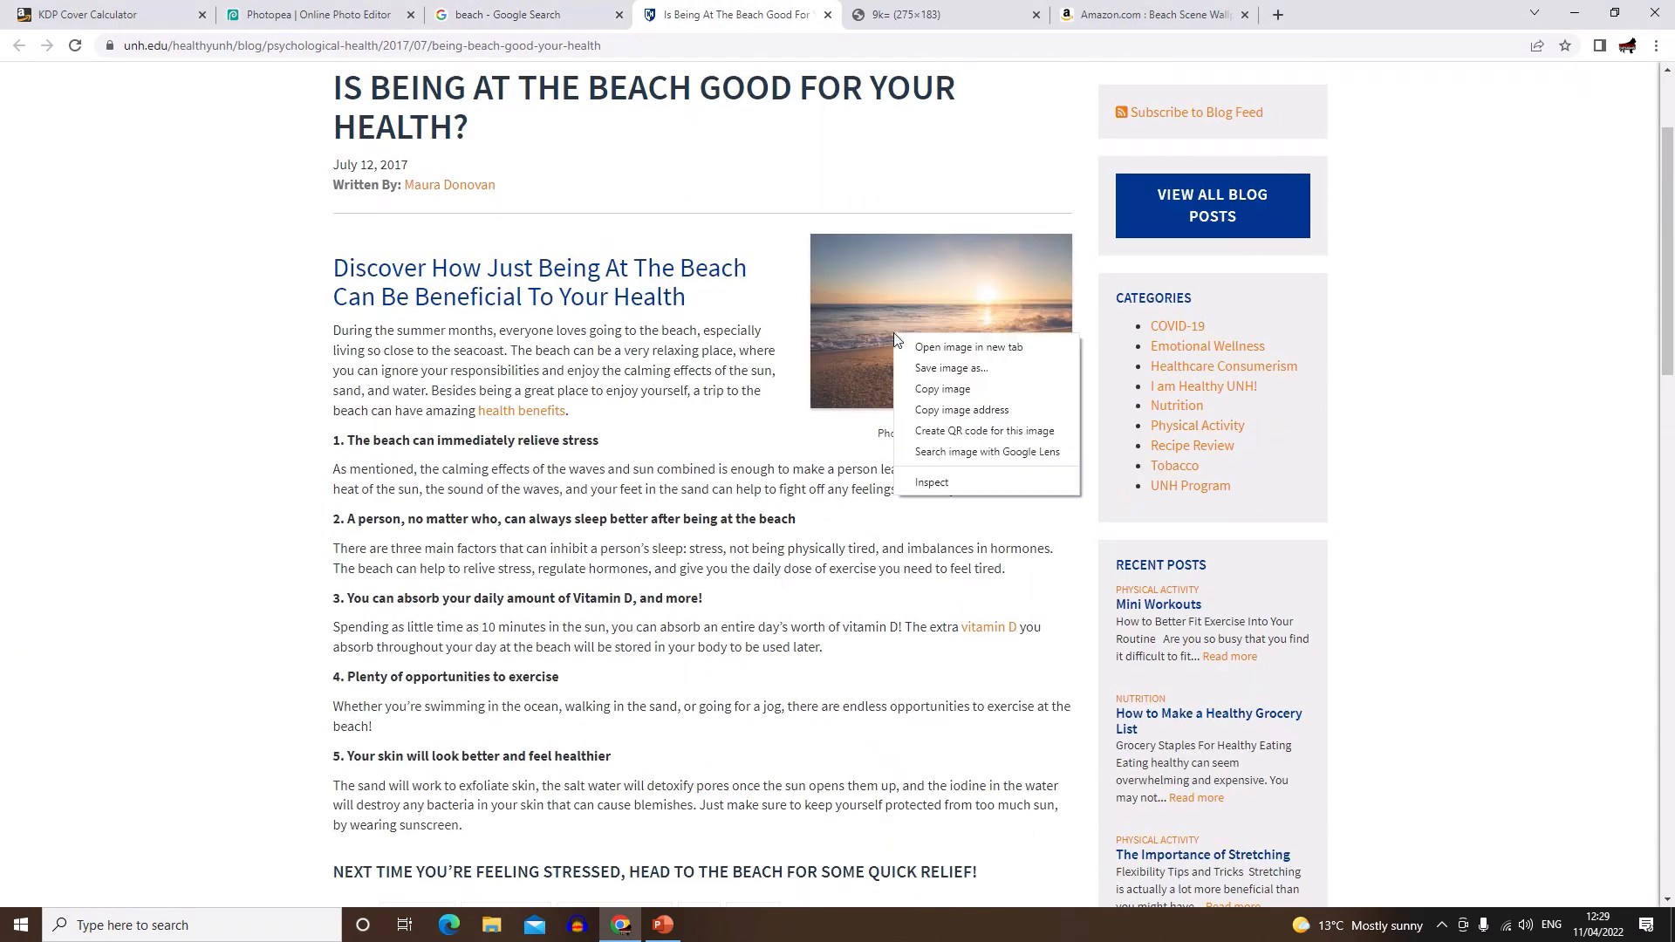
left_click(967, 347)
left_click(916, 15)
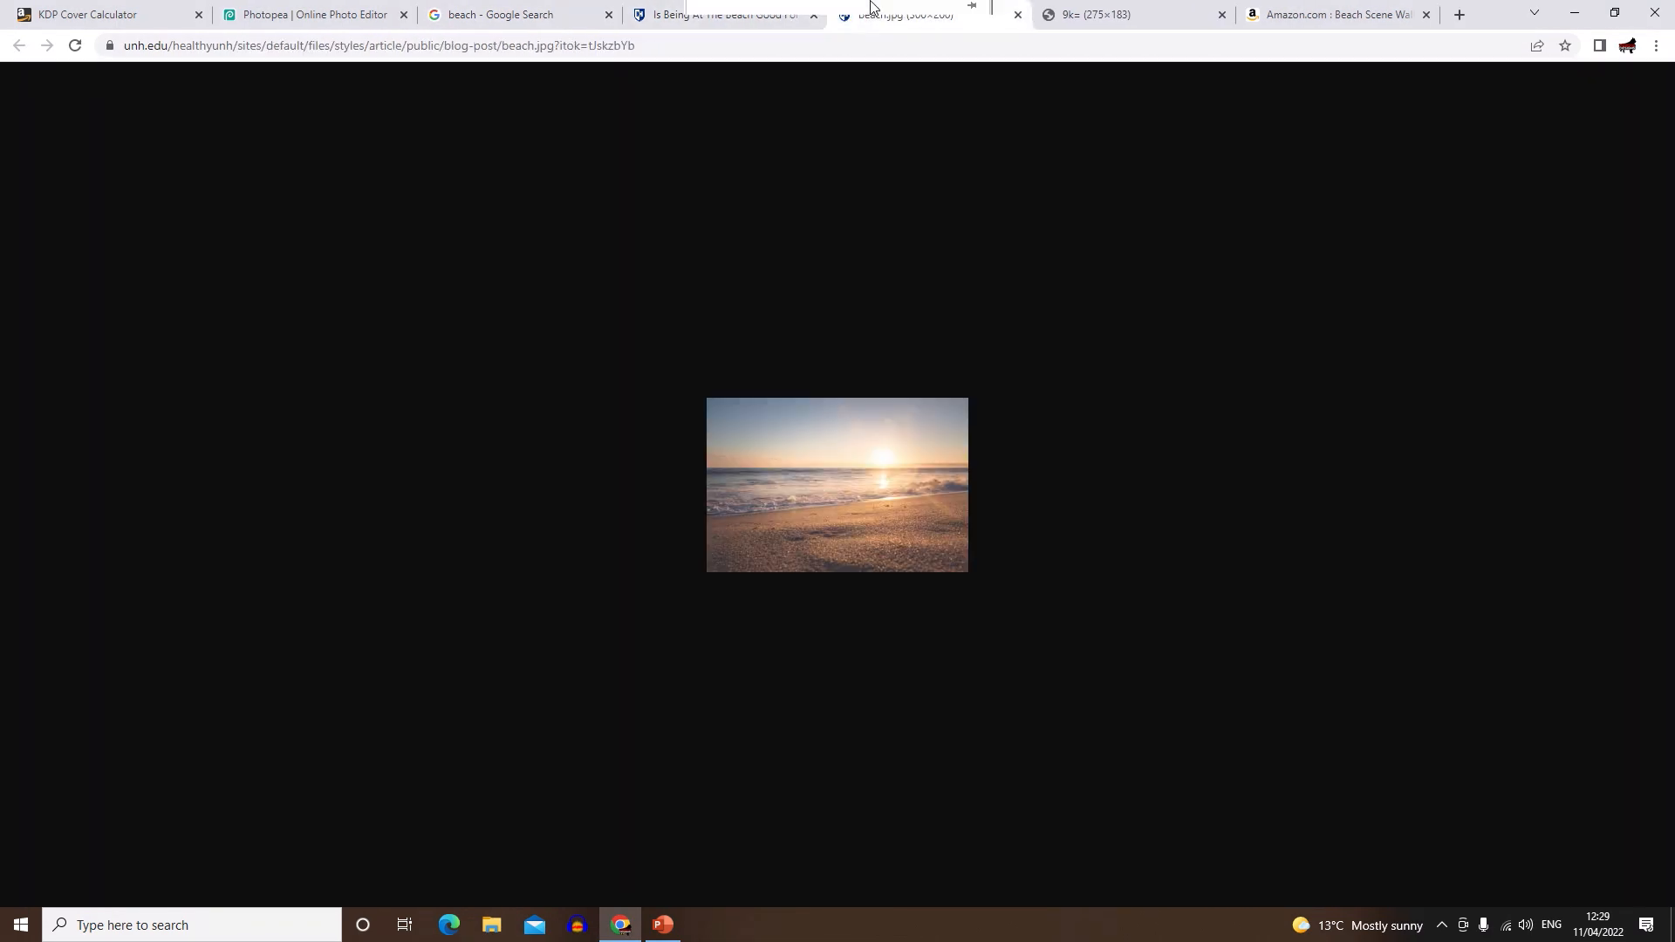
Step: Copy the orange sunset "Healthy Anger Toolbox" beach picture from the related images and paste it into the Photopea project
left_click(573, 15)
scroll(1122, 491, "down", 3)
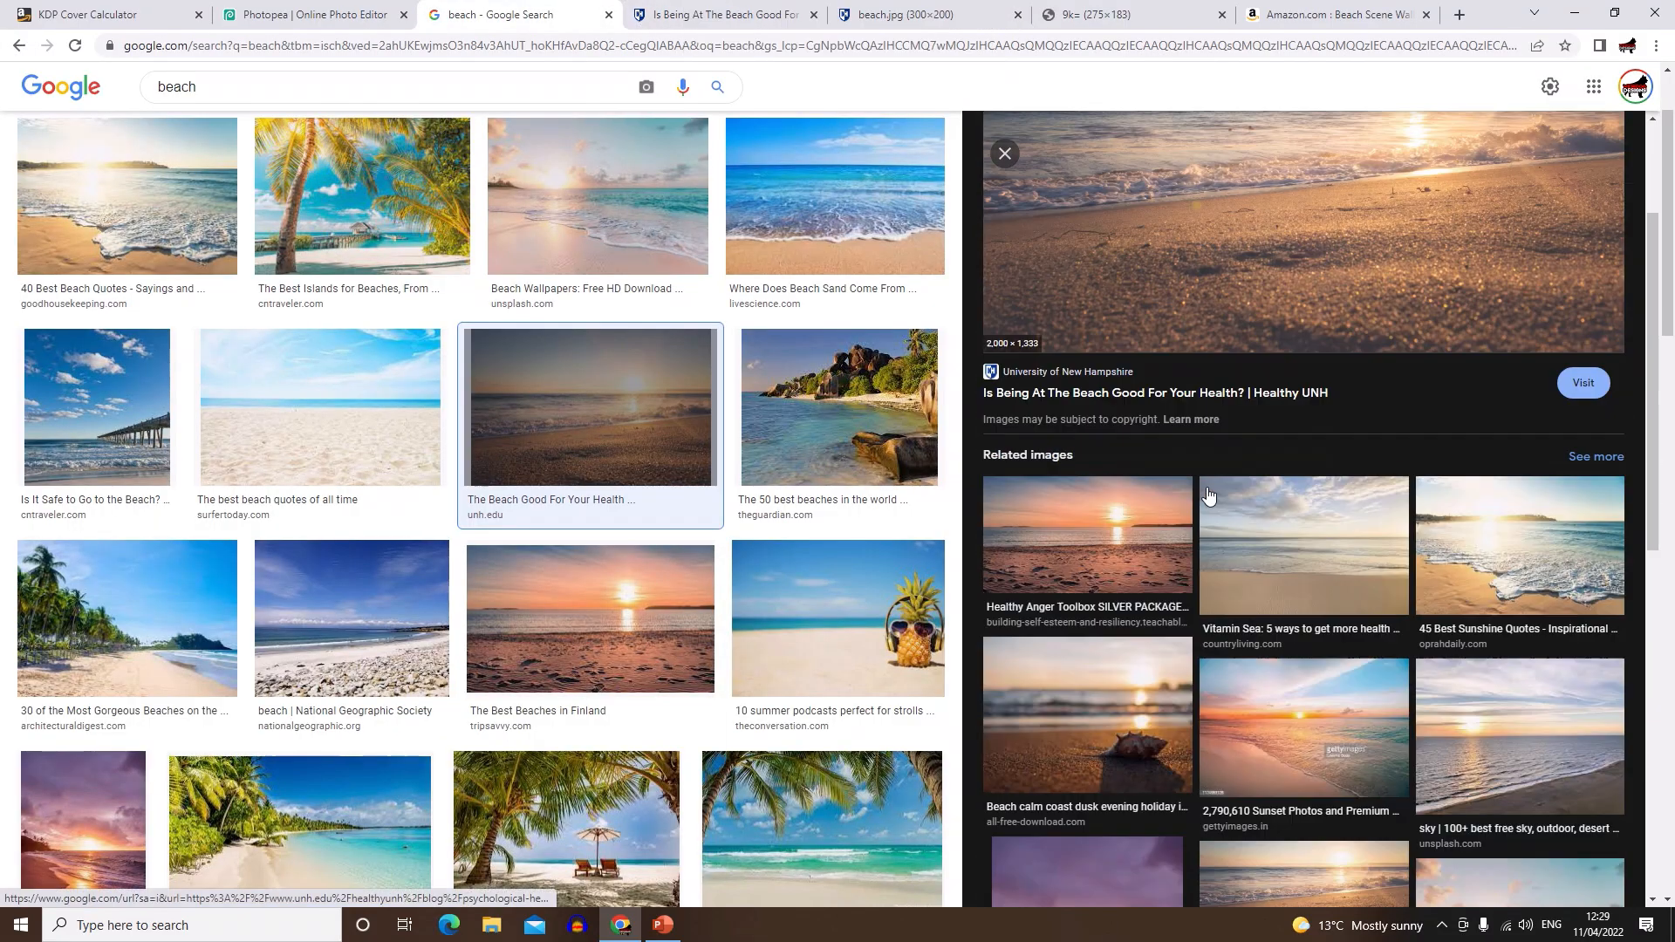
left_click(1093, 503)
right_click(1159, 389)
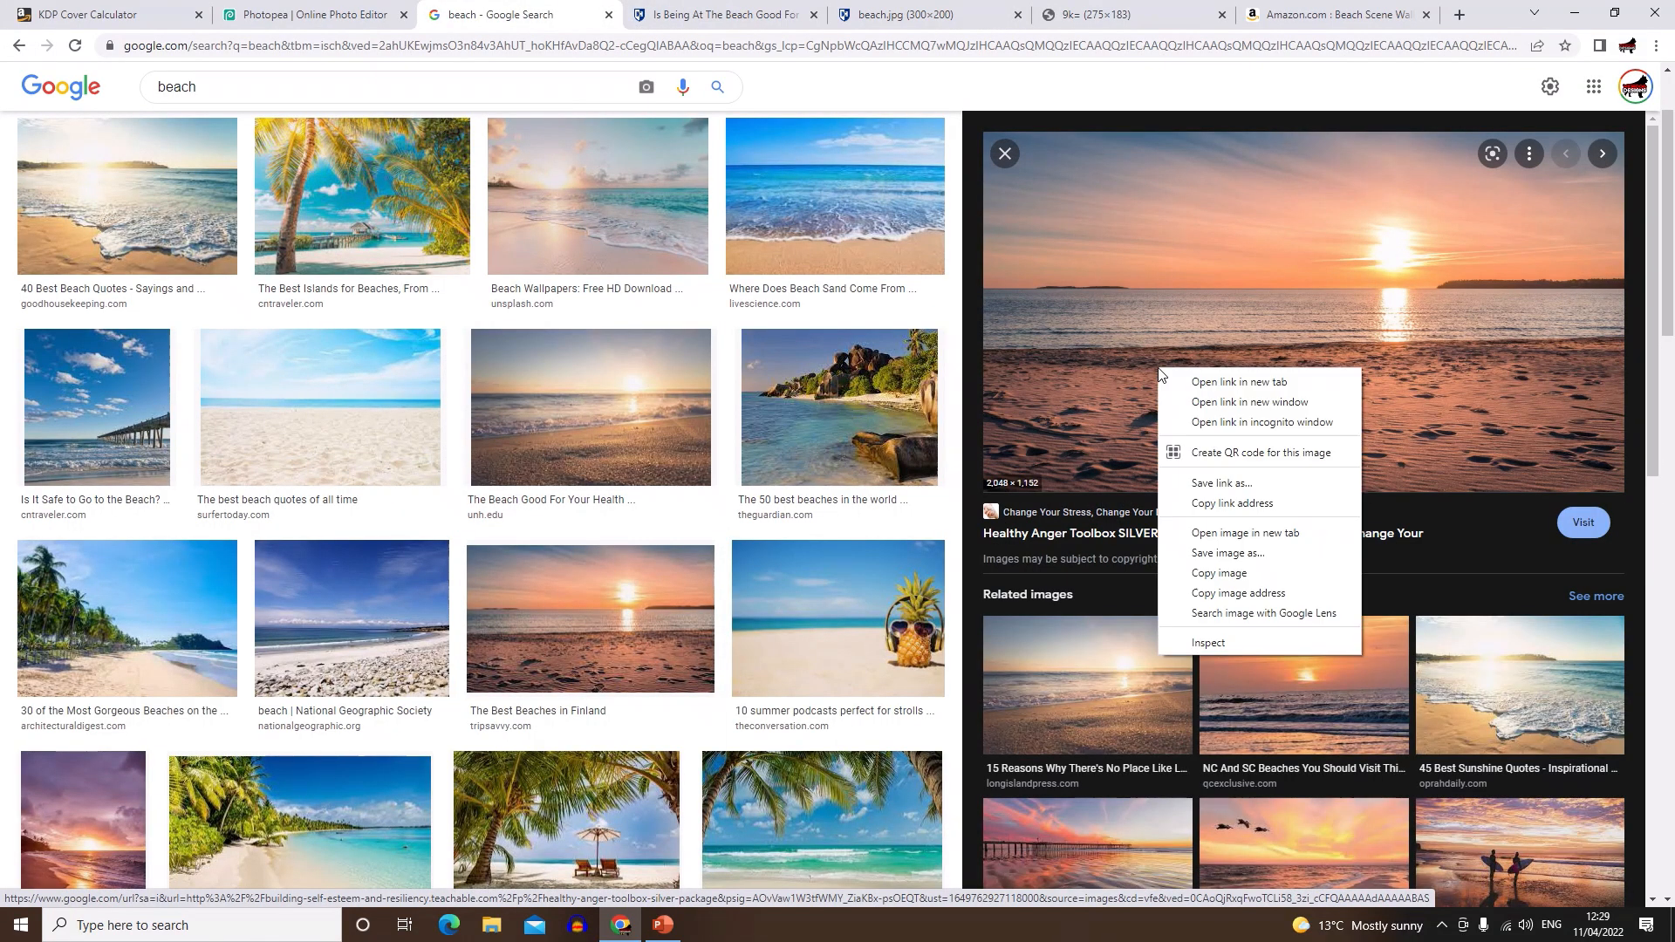
left_click(1228, 568)
left_click(306, 15)
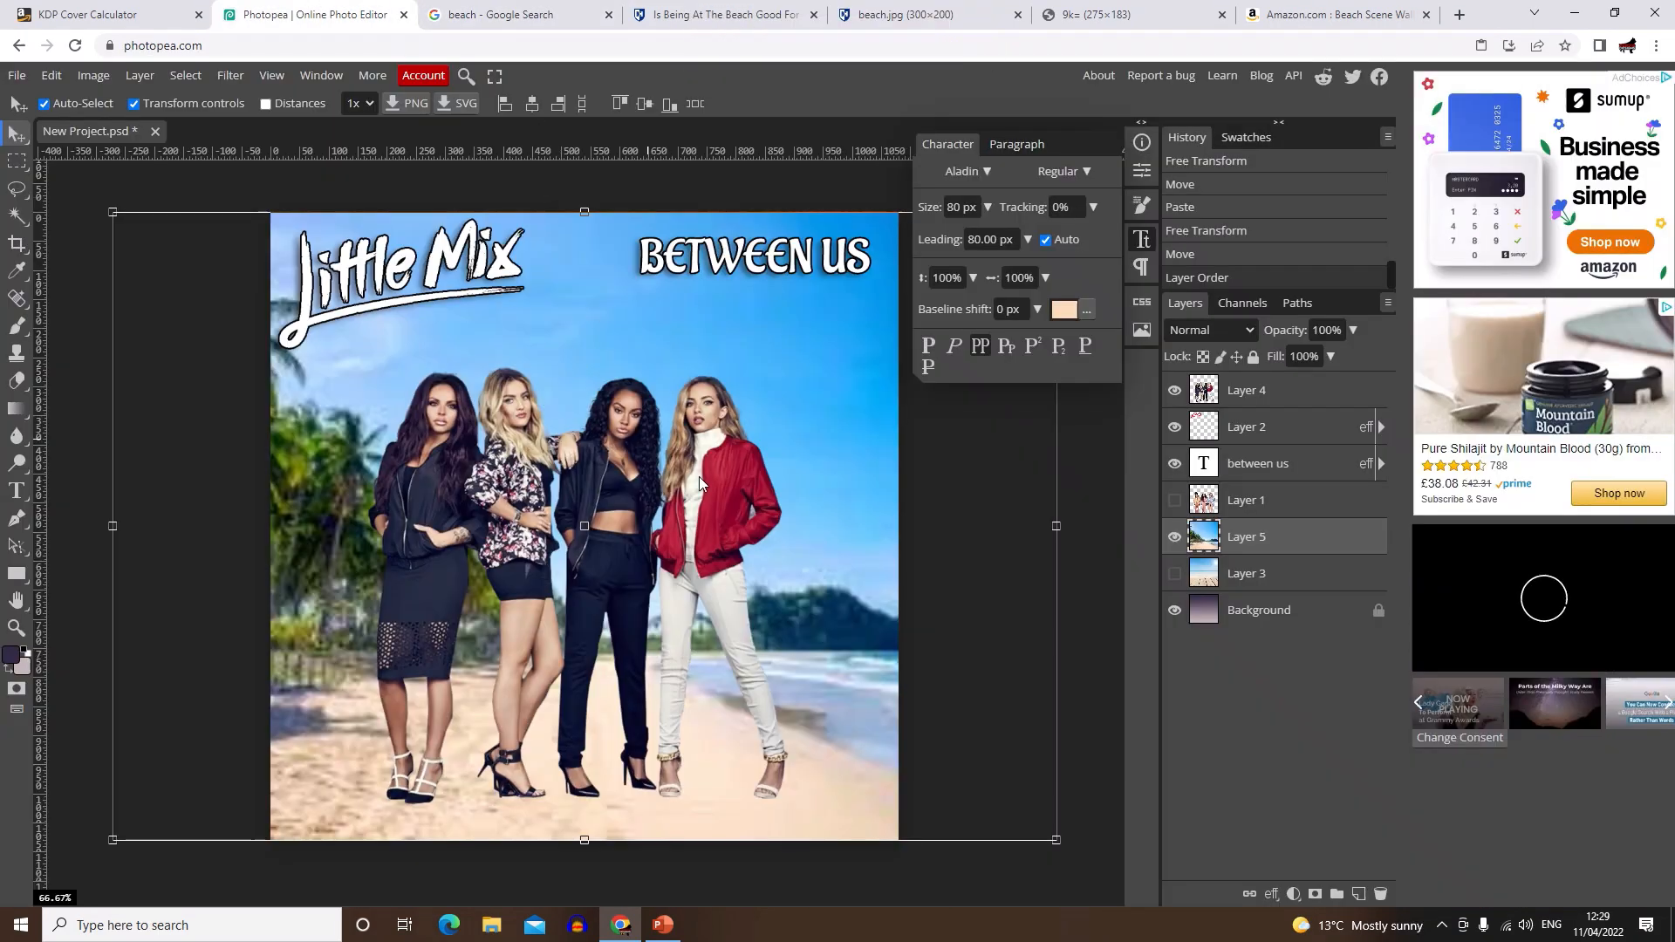
key("ctrl+v")
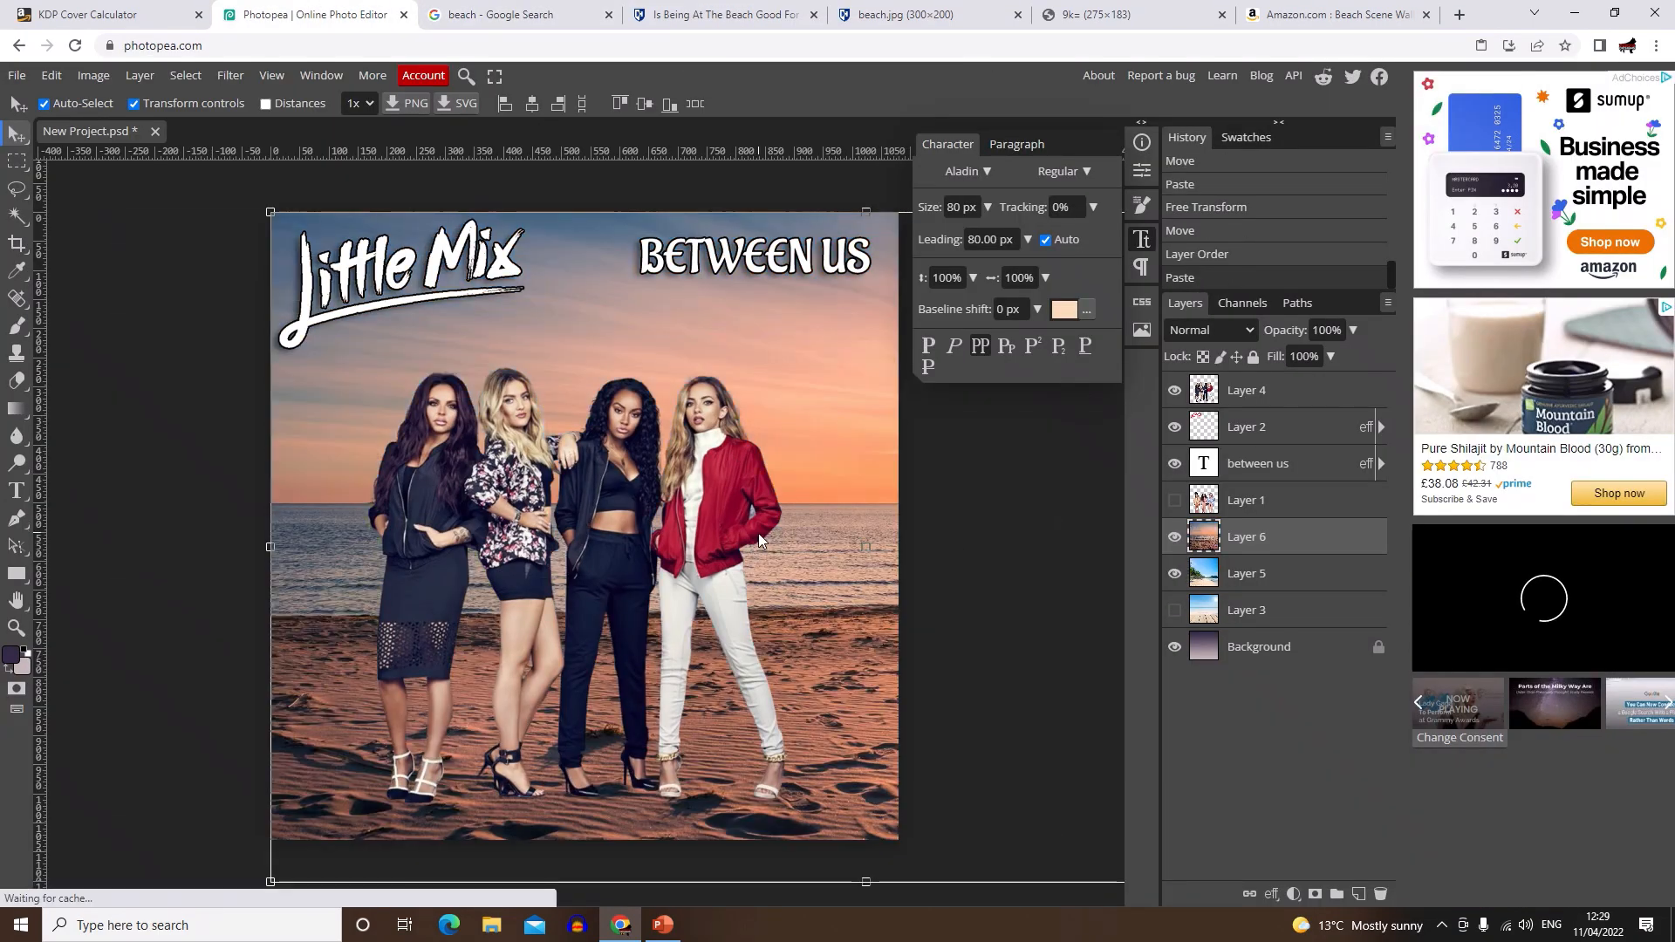
Step: Select Layer 5 through the area beside the canvas and switch to the Rectangle Select tool
left_click(159, 443)
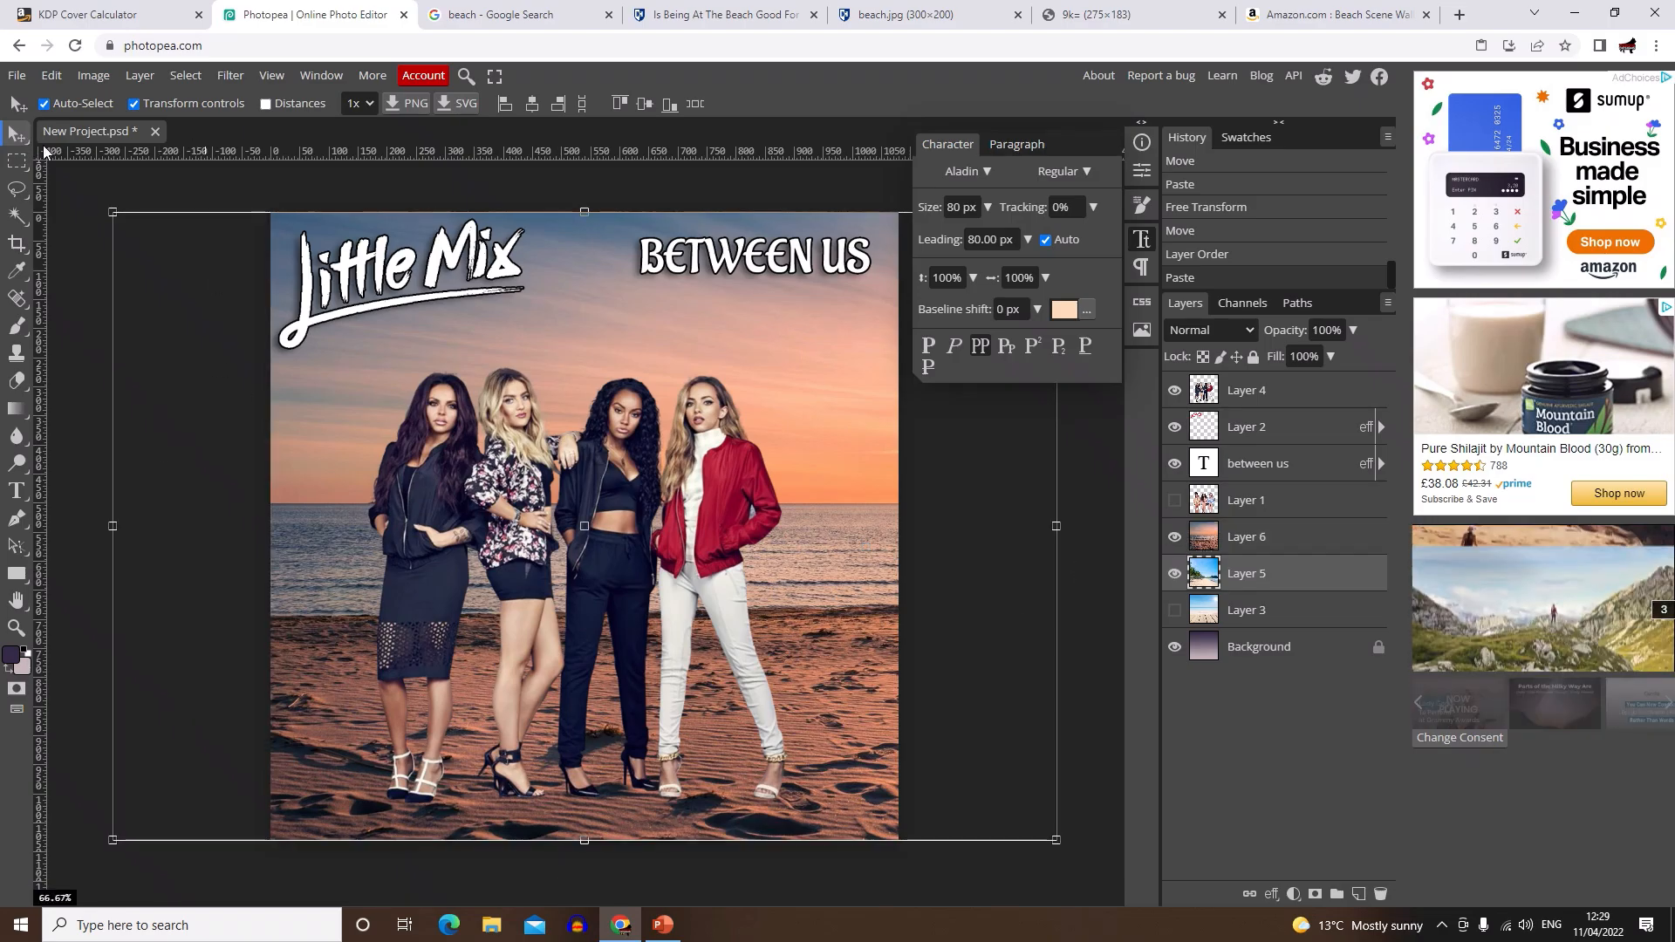
left_click(17, 161)
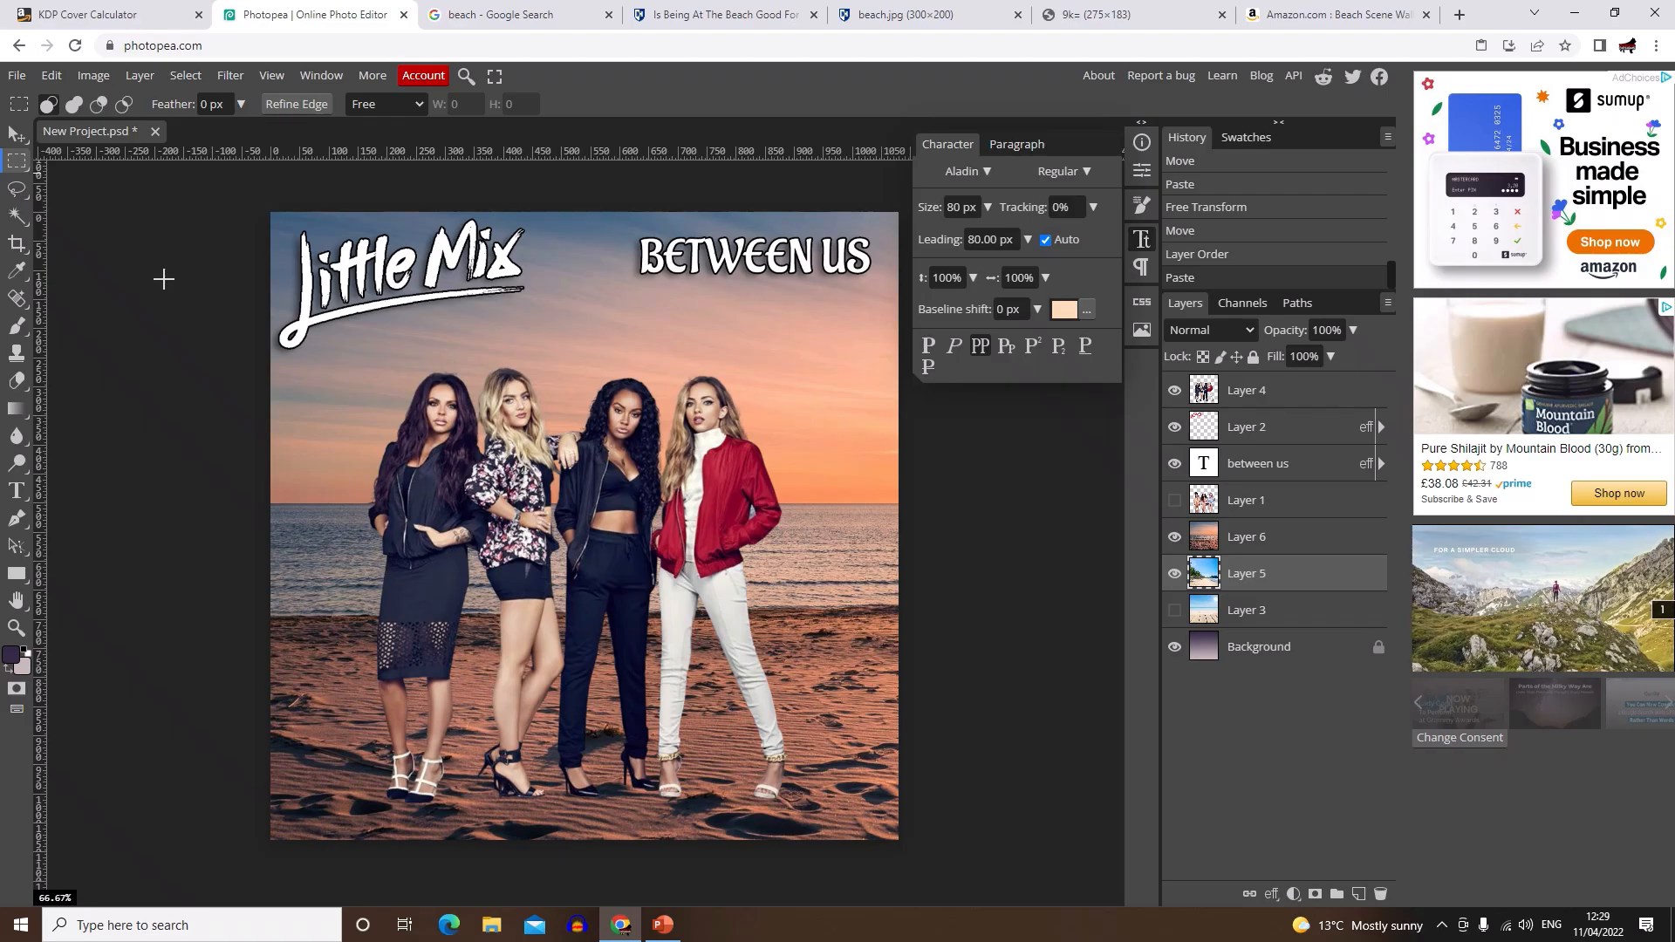